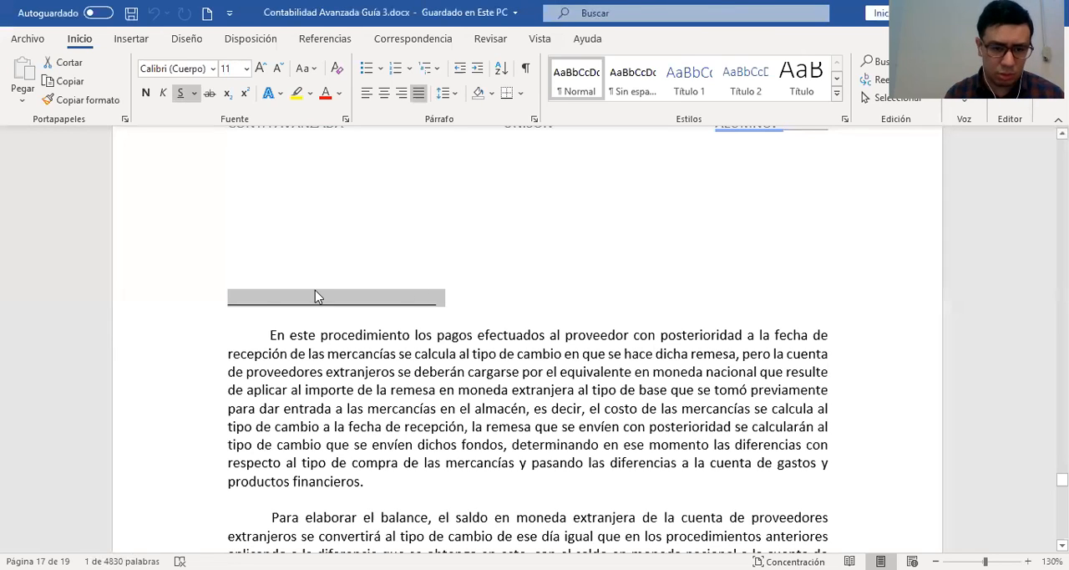
Replace the blank underlined line above the first paragraph with the heading "PROCEDIMIENTO DE TIPO DE COMPRA"
click(315, 293)
click(159, 308)
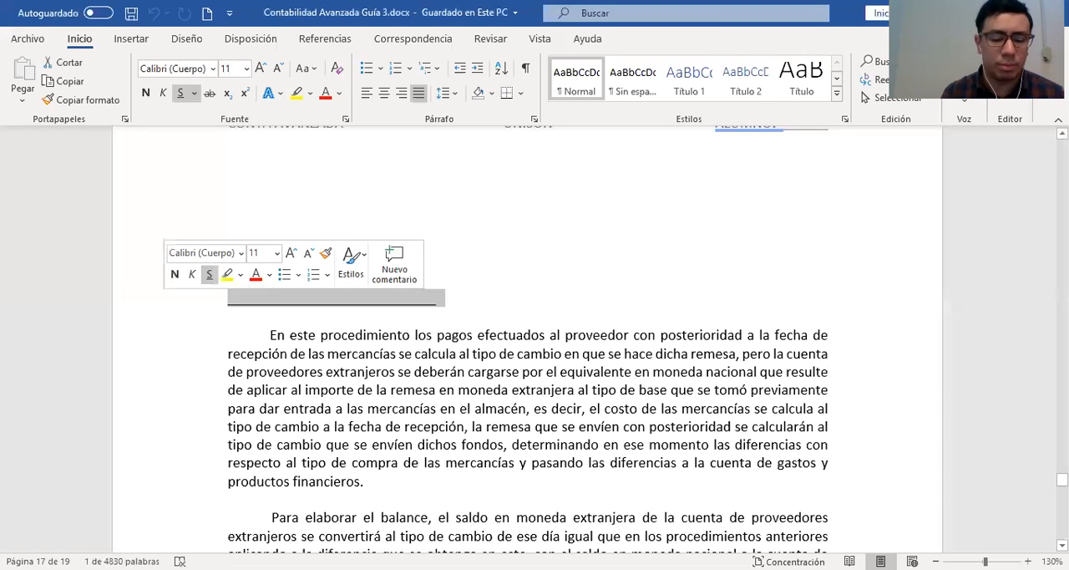
text(PROCEDIMIENTO )
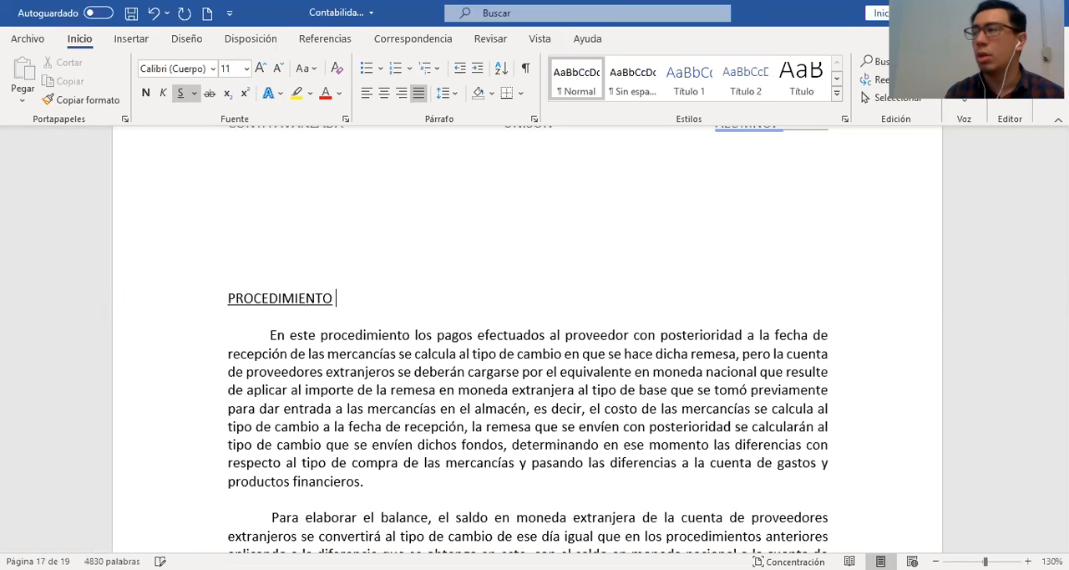
text(DE TIPO DE COMPRA)
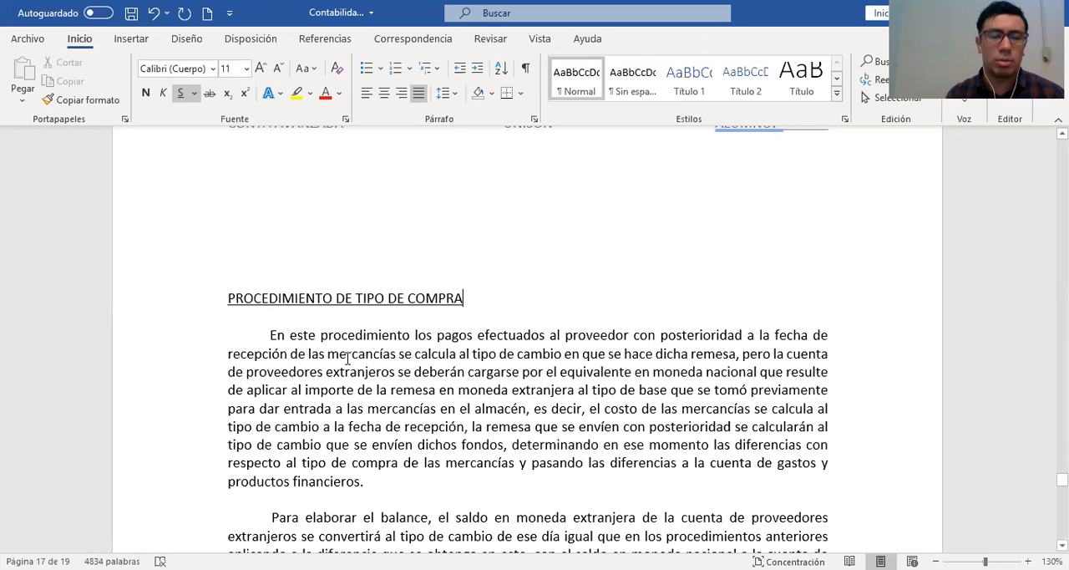
Delete the empty lines above the heading "PROCEDIMIENTO DE TIPO DE COMPRA"
click(150, 309)
drag(148, 190, 144, 259)
key(Delete)
key(Delete)
key(Delete)
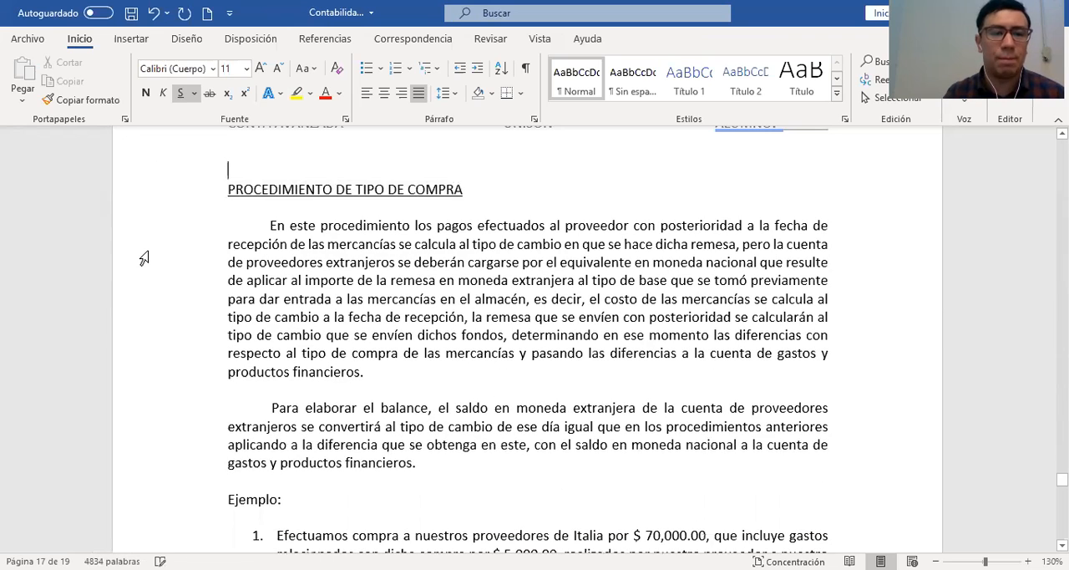
click(450, 269)
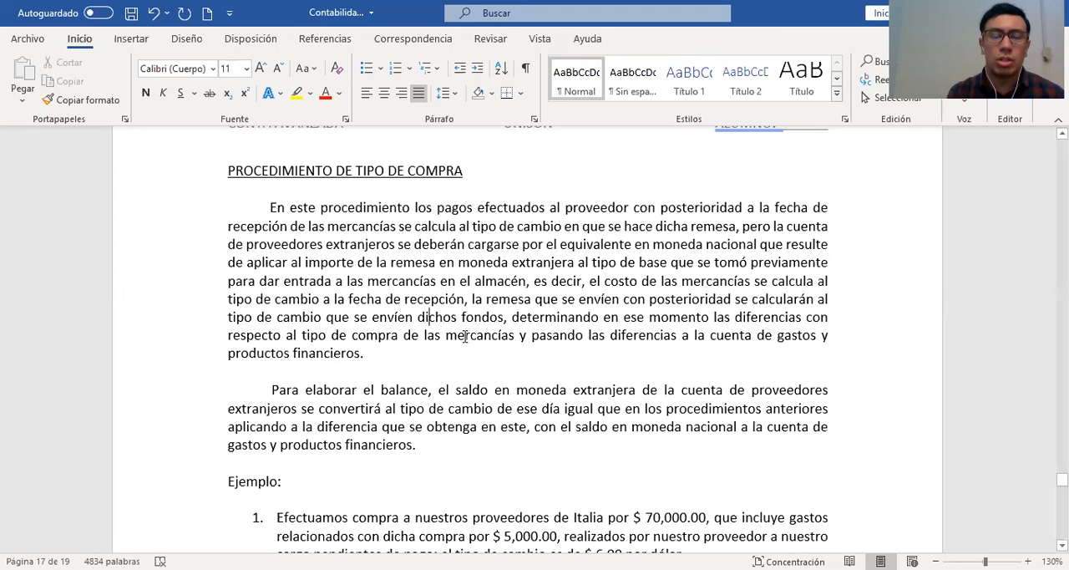
click(386, 351)
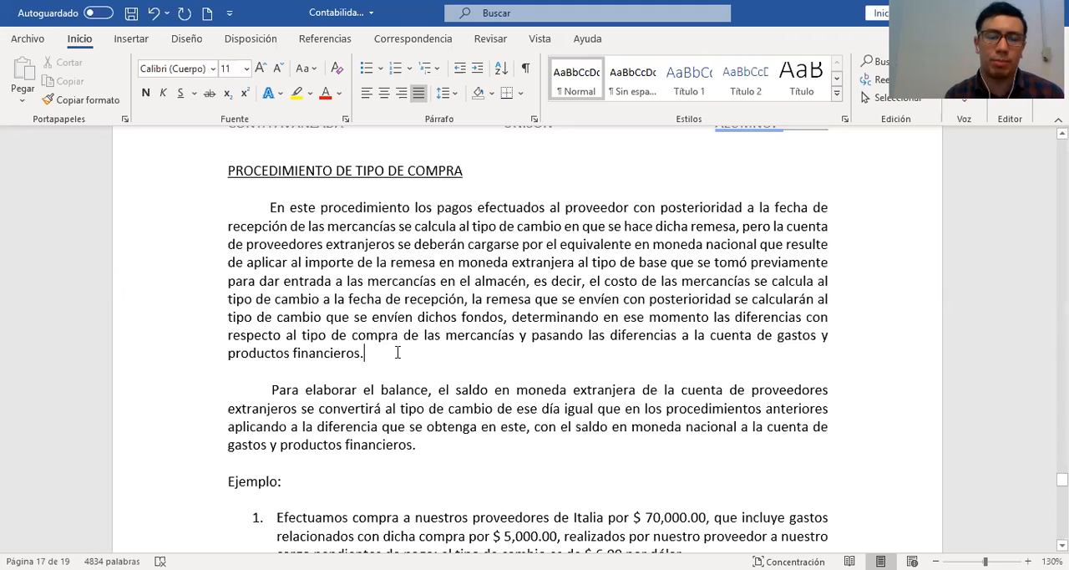
click(268, 206)
drag(355, 306, 377, 352)
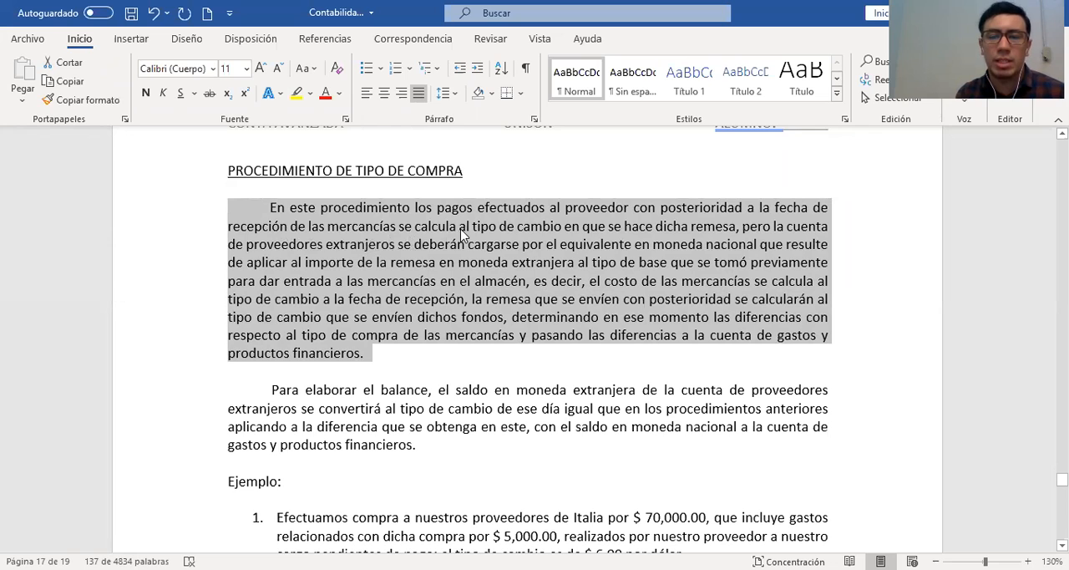
Highlight "el costo de las mercancías se calcula al tipo de cambio a la fecha de recepción," in yellow
click(624, 227)
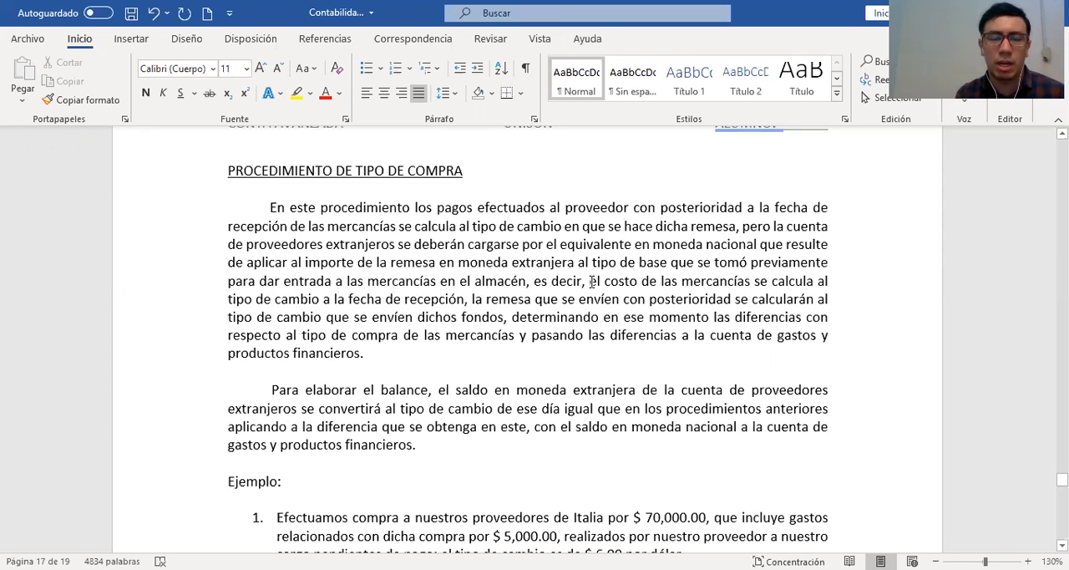
drag(591, 281, 469, 297)
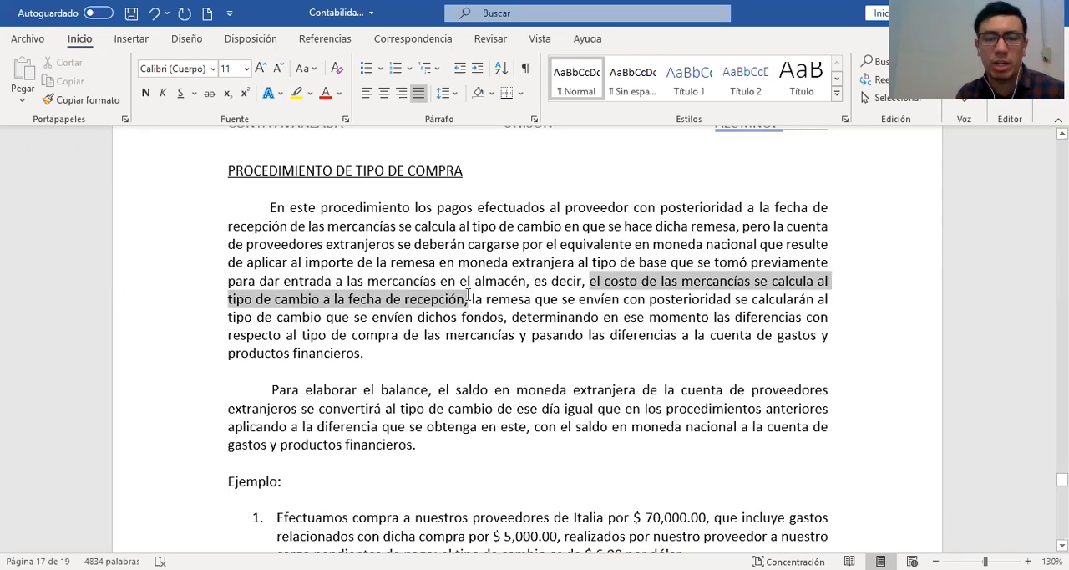
click(297, 93)
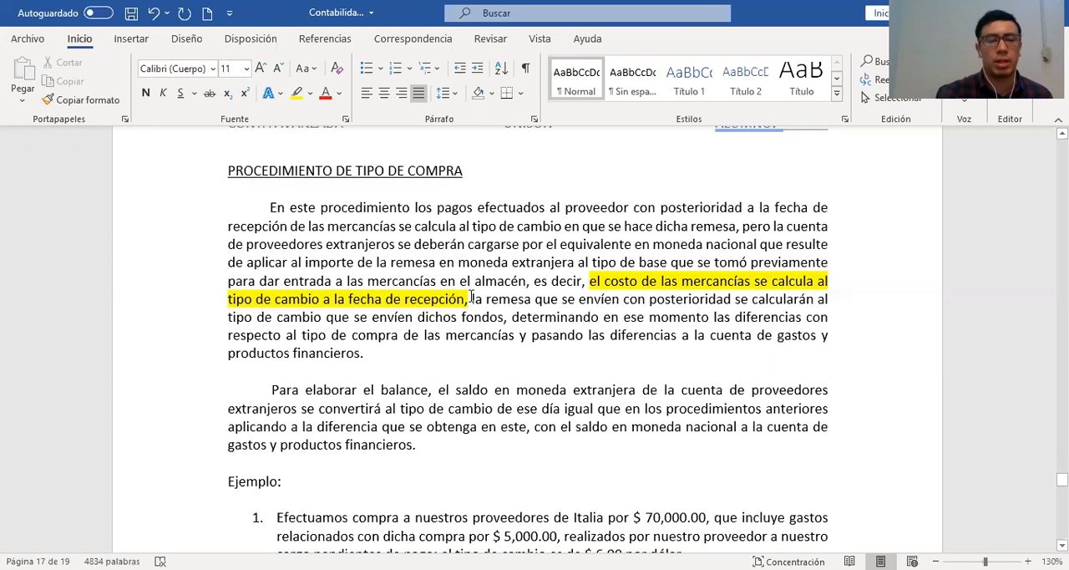
Make the words "la remesa" after the yellow-highlighted phrase bold
drag(472, 299, 532, 299)
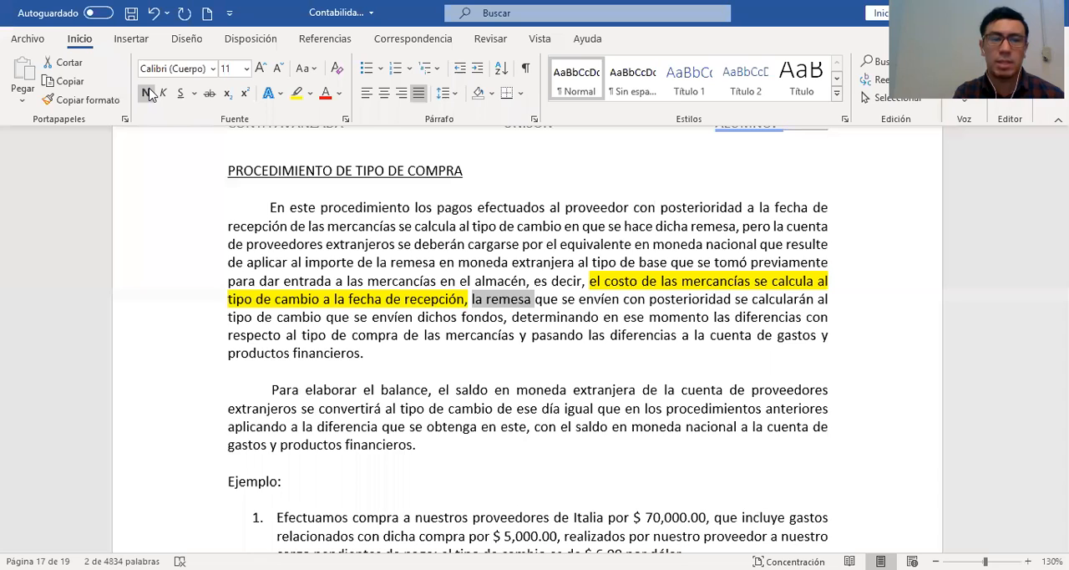
key(ctrl+n)
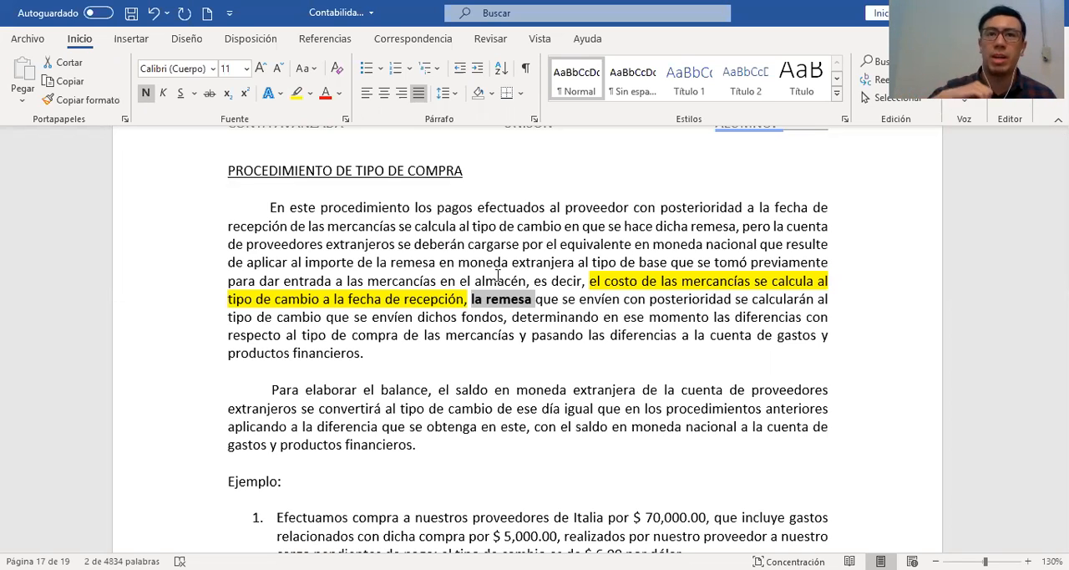
click(536, 300)
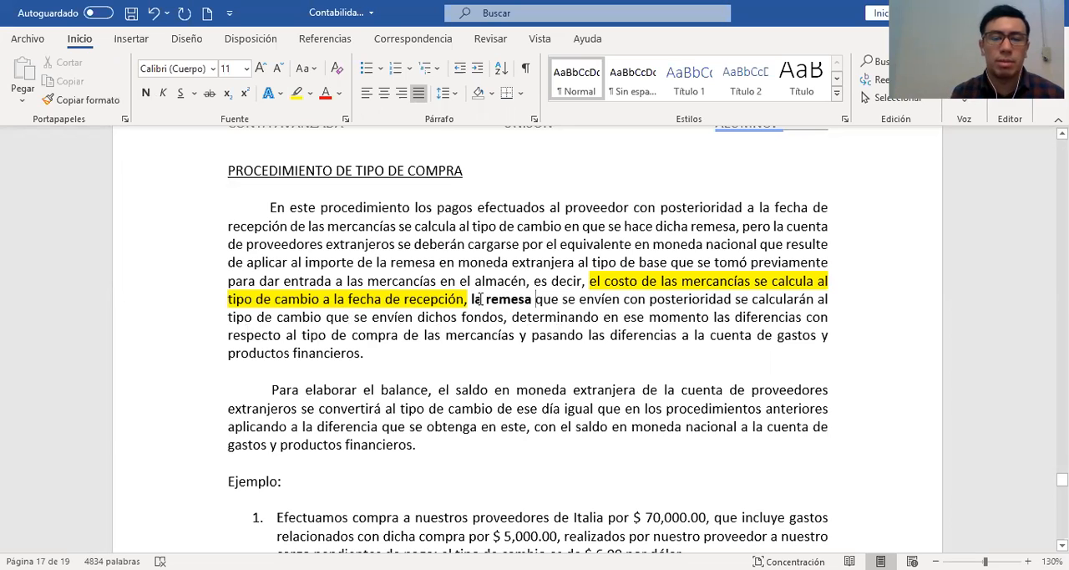
Highlight "la remesa que se envíen con posterioridad se calcularán al tipo de cambio que se envíen dichos fondos" in bright green
drag(473, 301, 503, 317)
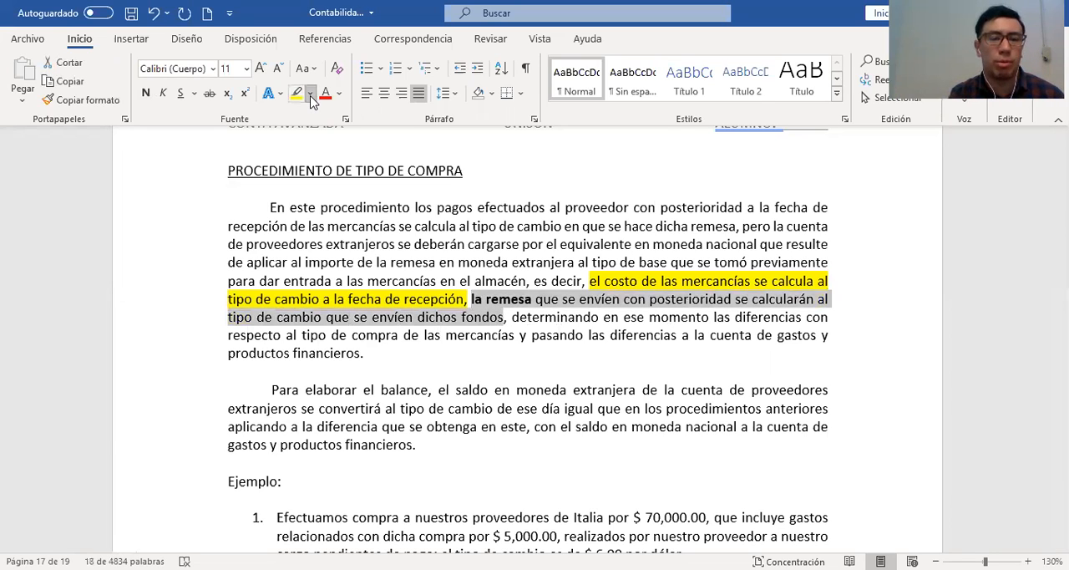
click(311, 95)
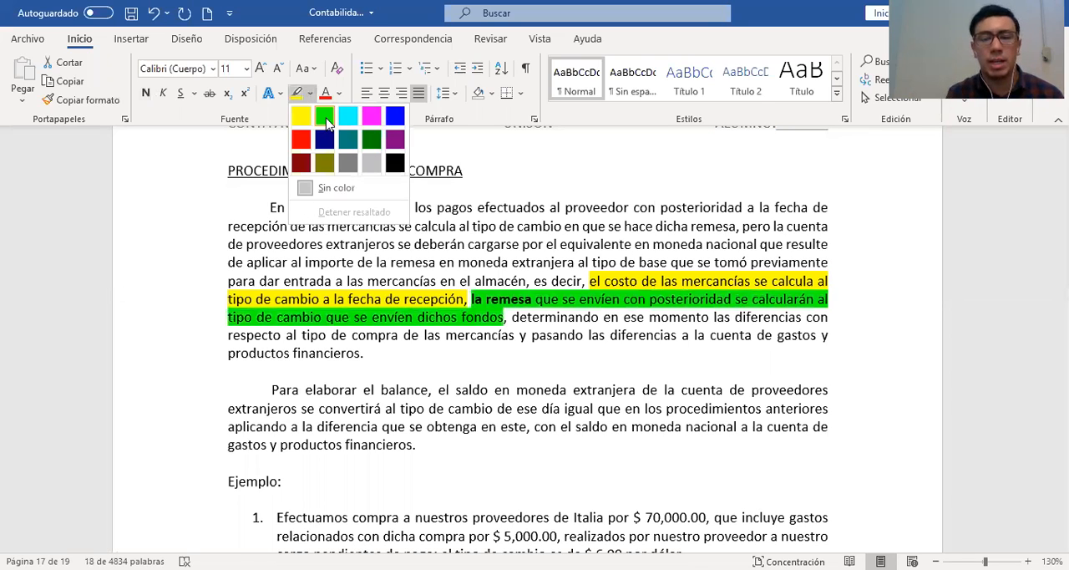
click(325, 117)
click(535, 324)
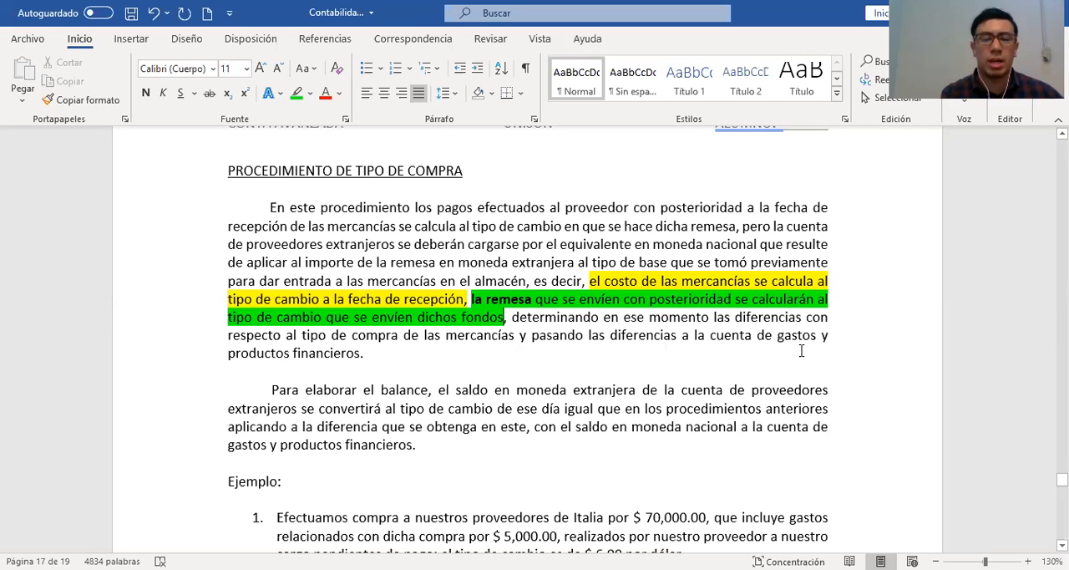
Change "gastos y productos financieros" to "gastos y/o productos financieros" at the end of the first paragraph
click(381, 353)
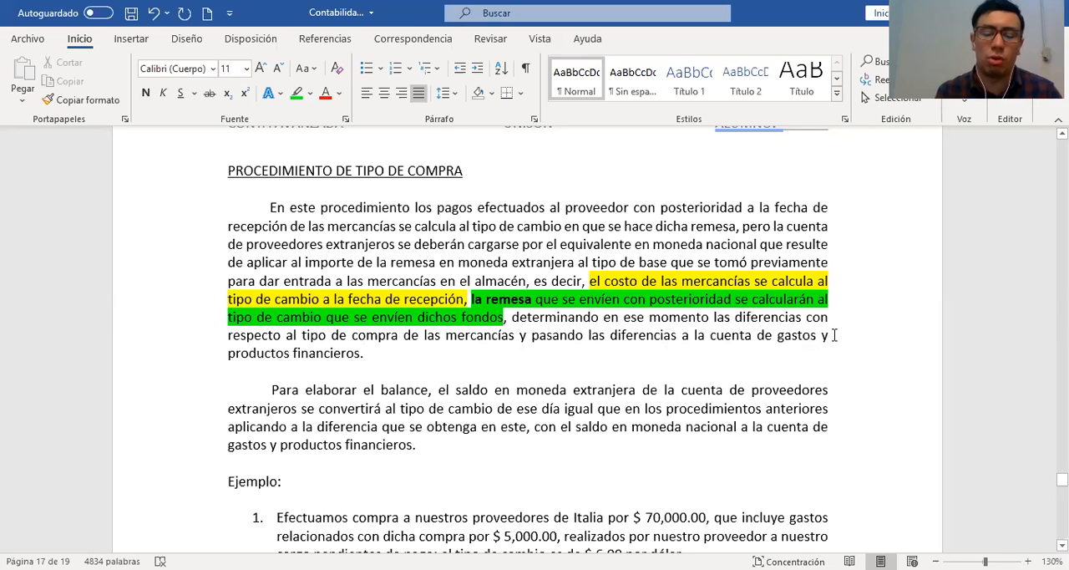
click(834, 335)
key(BackSpace)
text(/O)
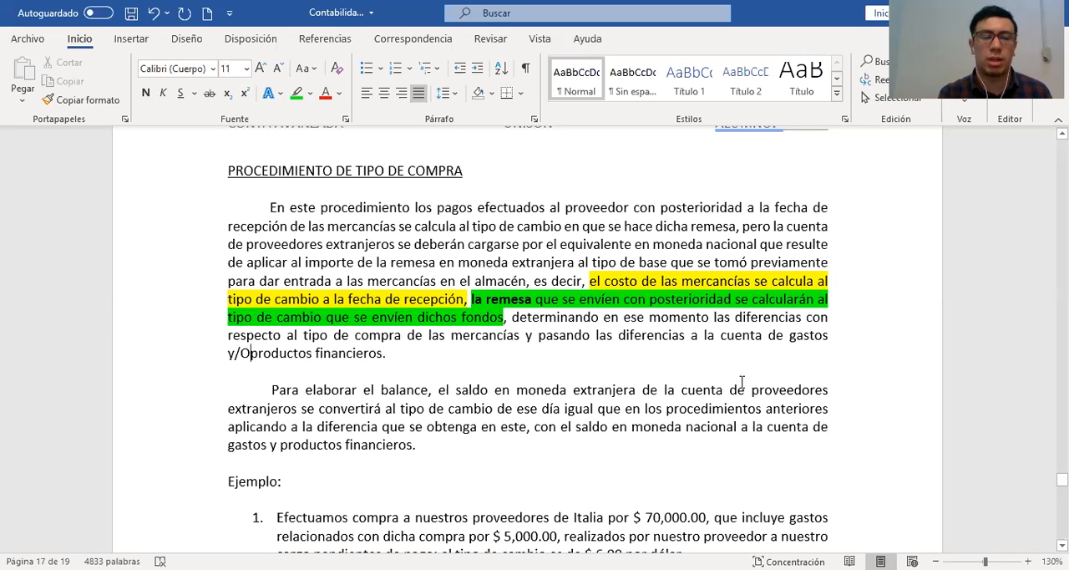
key(BackSpace)
text(o)
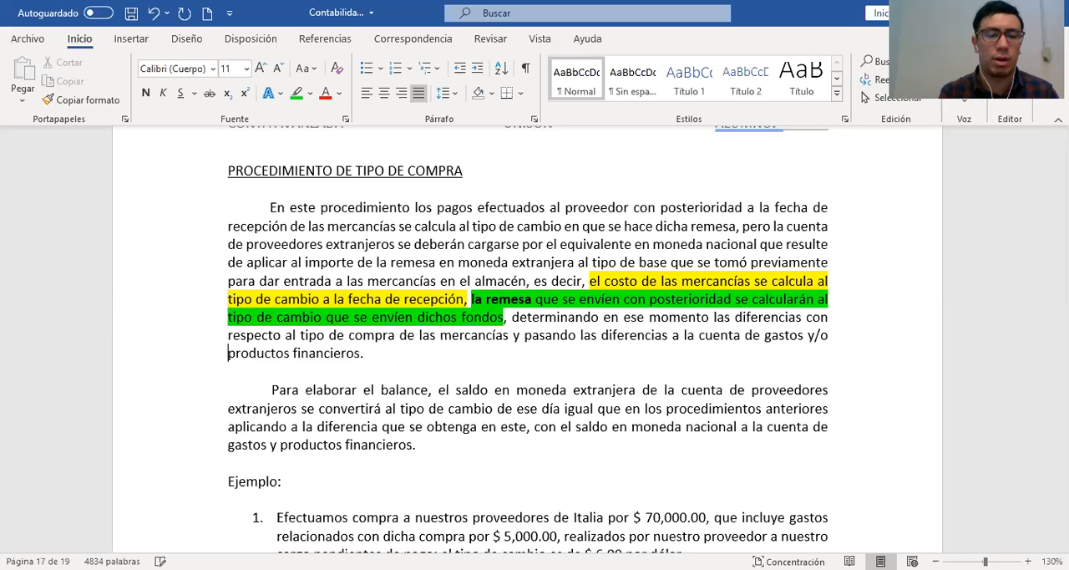
click(405, 357)
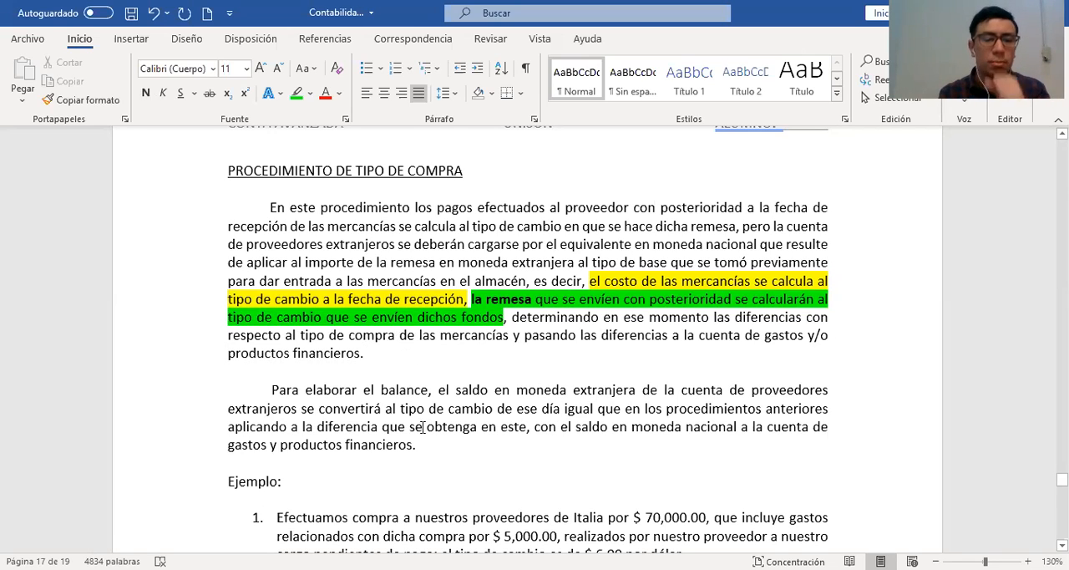
click(478, 445)
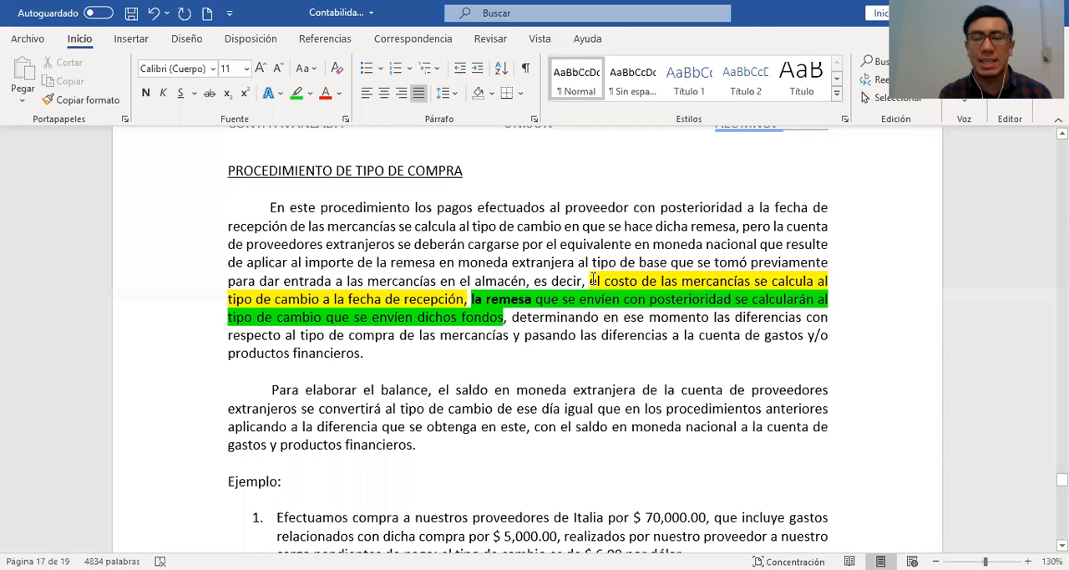
shift+click(454, 292)
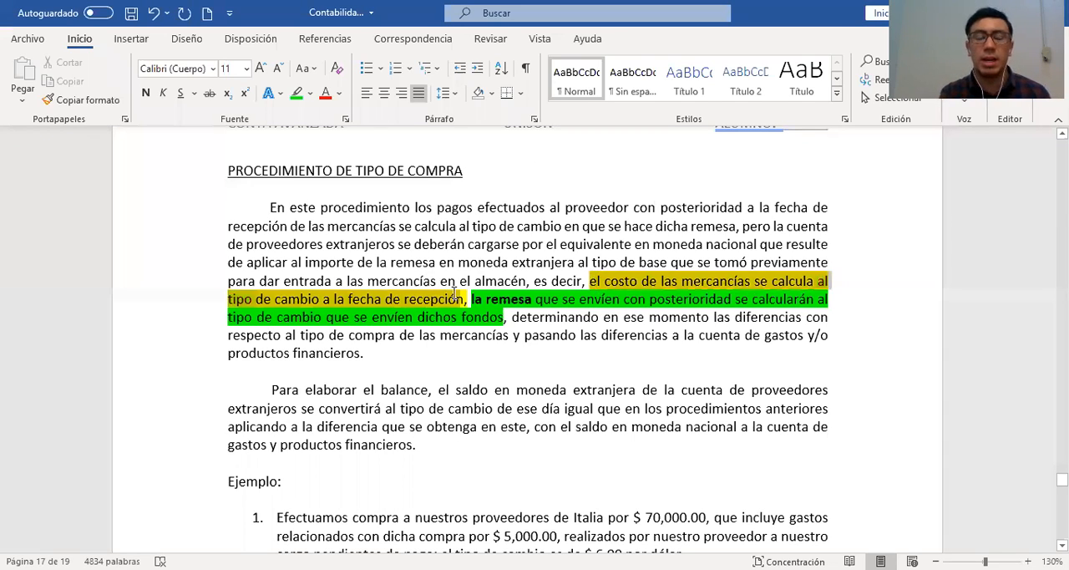
click(508, 380)
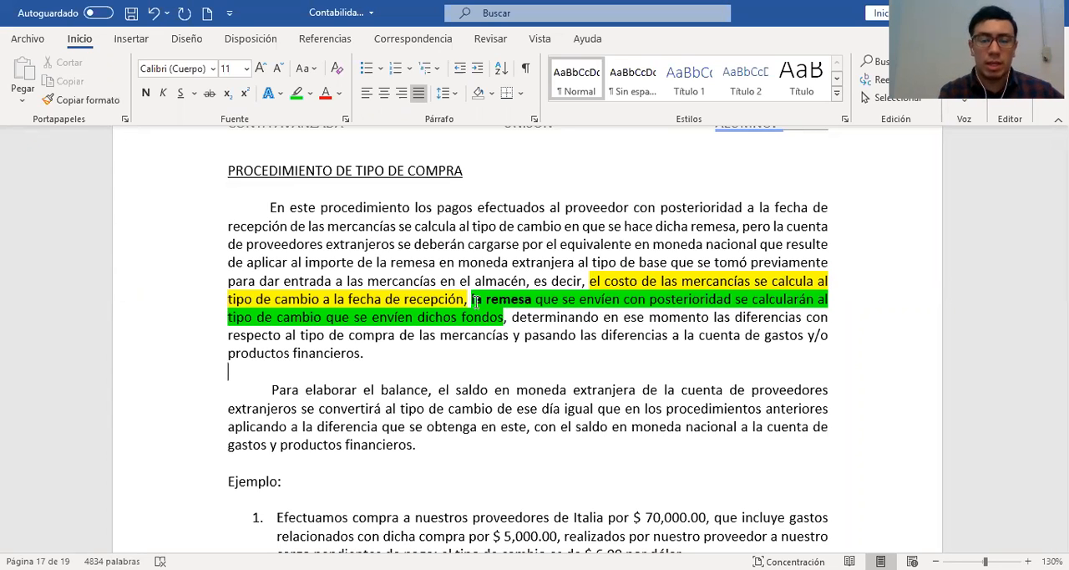
drag(473, 299, 502, 318)
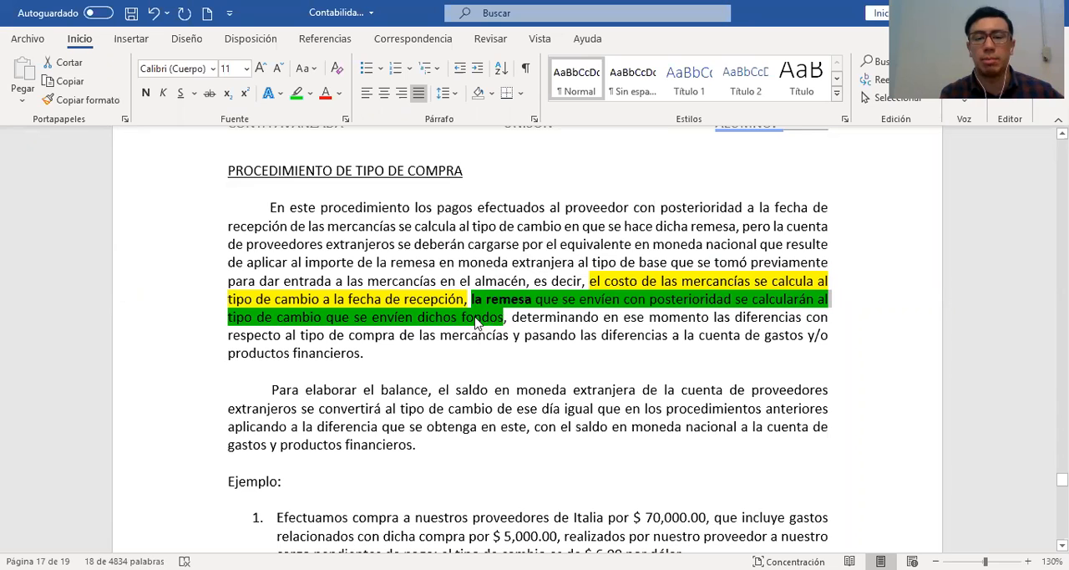
click(457, 361)
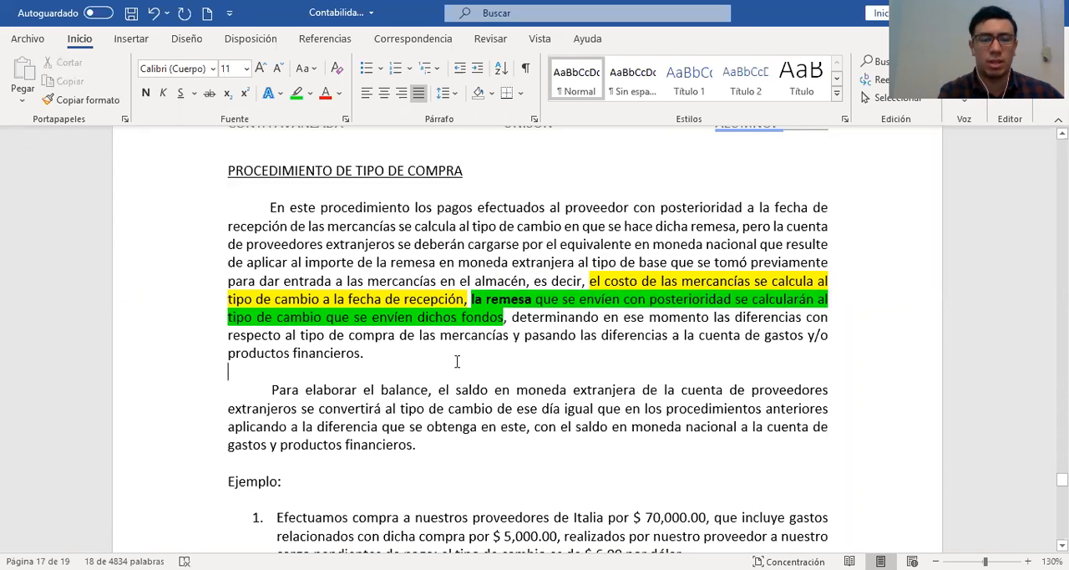
Copy the first page 16 supplier auxiliary table, from its company header through the 15-DIC row, and paste it below the five example items
scroll(457, 361, up, 2)
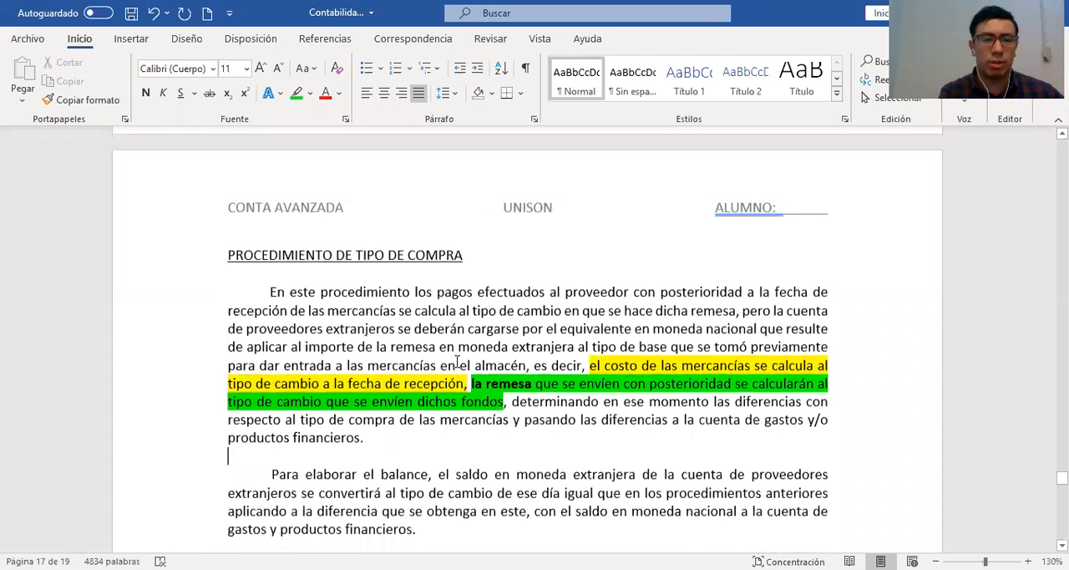
scroll(198, 225, up, 10)
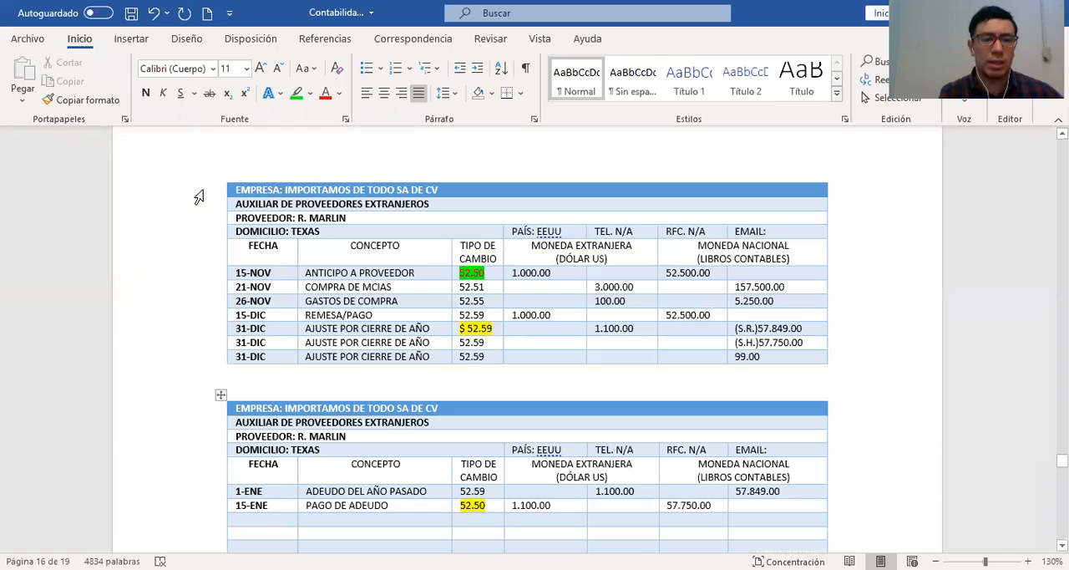
drag(172, 195, 176, 318)
scroll(529, 395, down, 2)
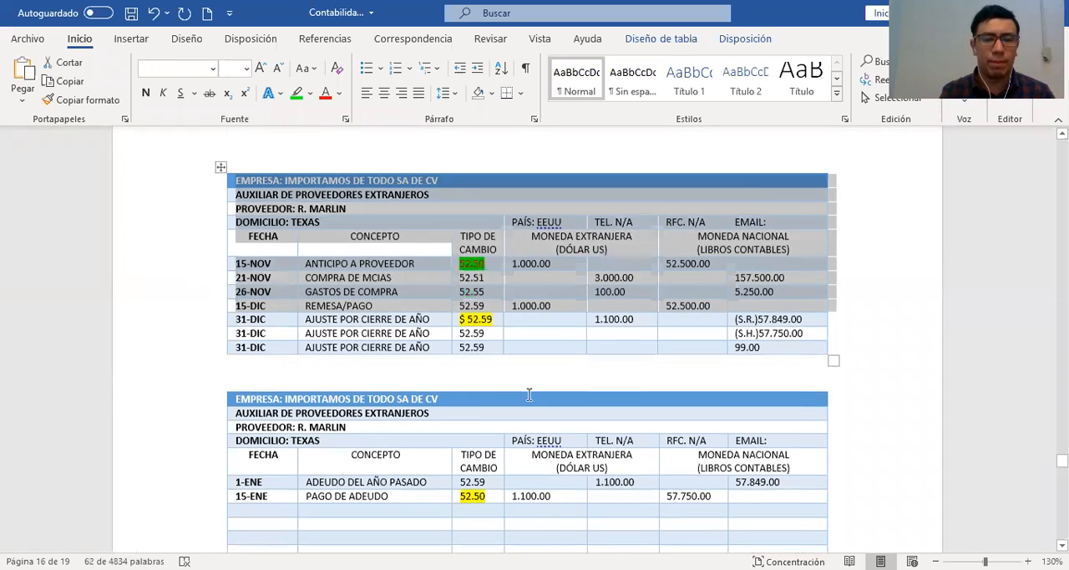
scroll(529, 394, down, 8)
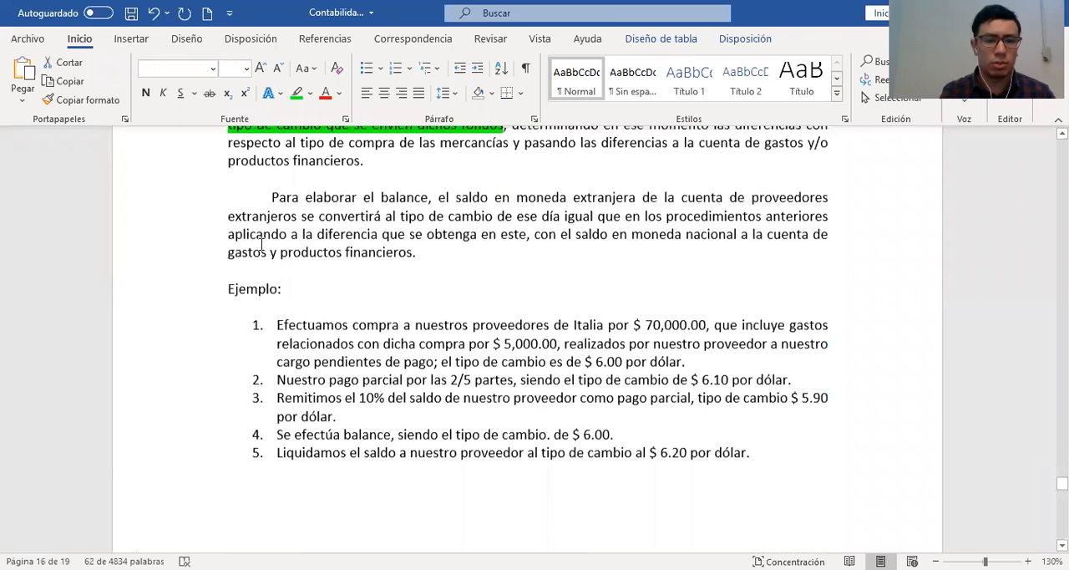
scroll(297, 389, down, 5)
click(298, 389)
key(ctrl+v)
Clear the four transaction rows and the PROVEEDOR and DOMICILIO values in the pasted table
drag(258, 398, 764, 437)
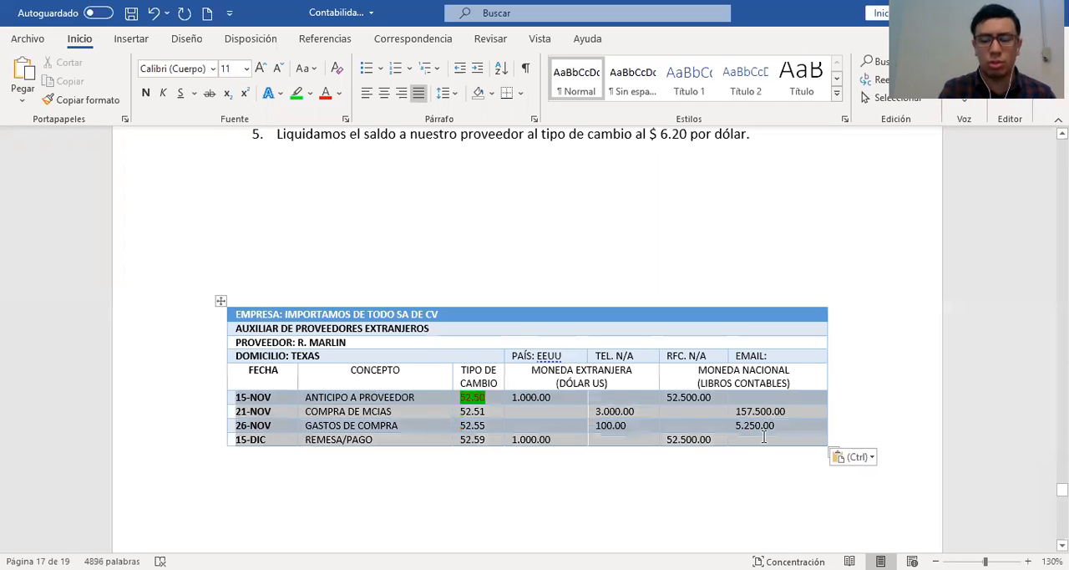
key(Delete)
click(373, 359)
key(BackSpace)
key(BackSpace)
key(BackSpace)
key(BackSpace)
key(BackSpace)
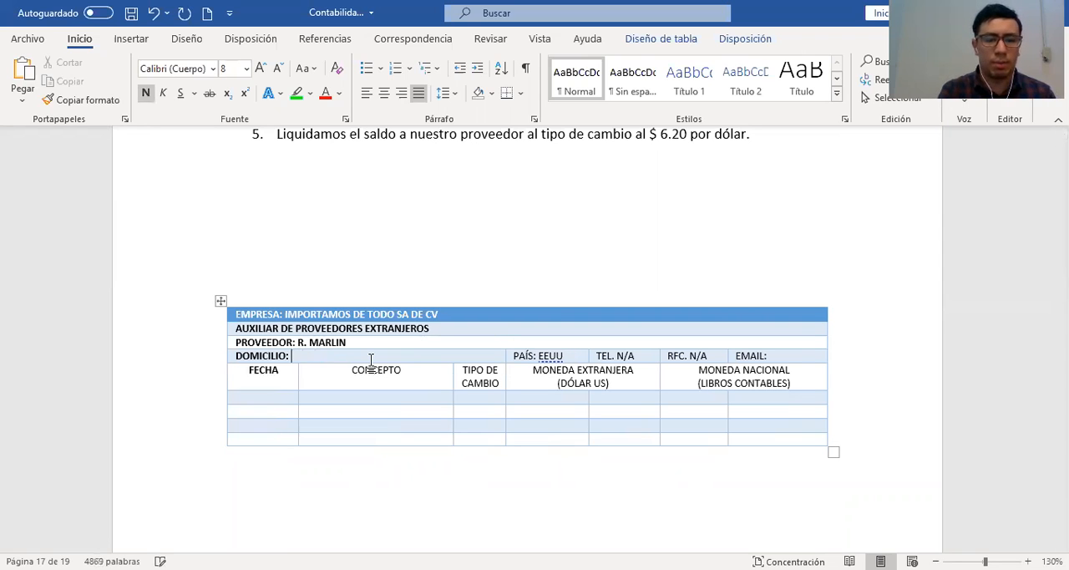
click(365, 343)
key(BackSpace)
key(BackSpace)
key(BackSpace)
key(BackSpace)
key(BackSpace)
key(BackSpace)
key(BackSpace)
key(BackSpace)
key(BackSpace)
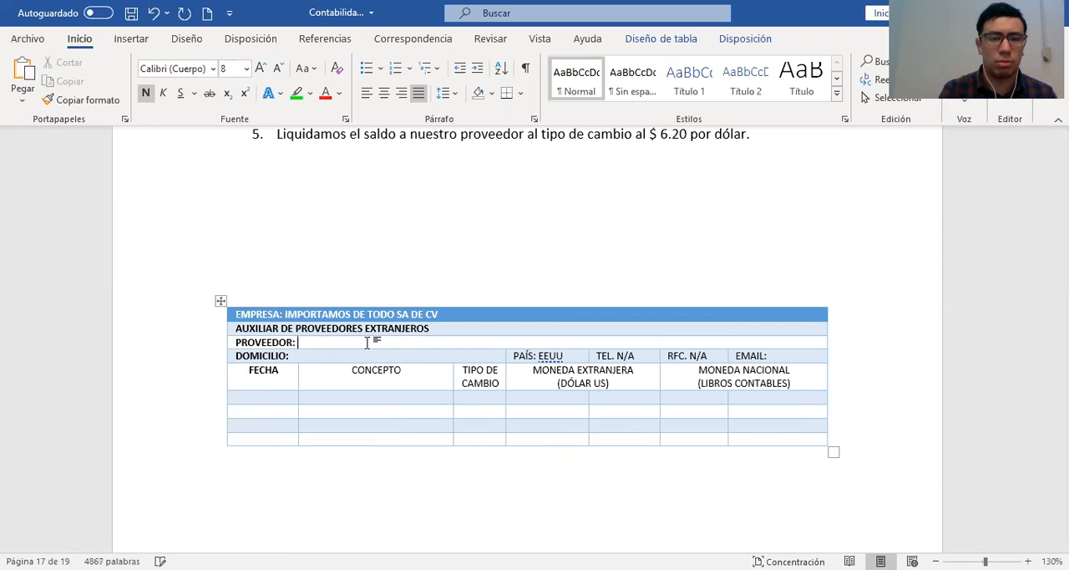
Copy the journal table from its header through entry 3's credit row, paste it above the blank supplier auxiliary table, and clear its entries below the header
scroll(382, 332, up, 4)
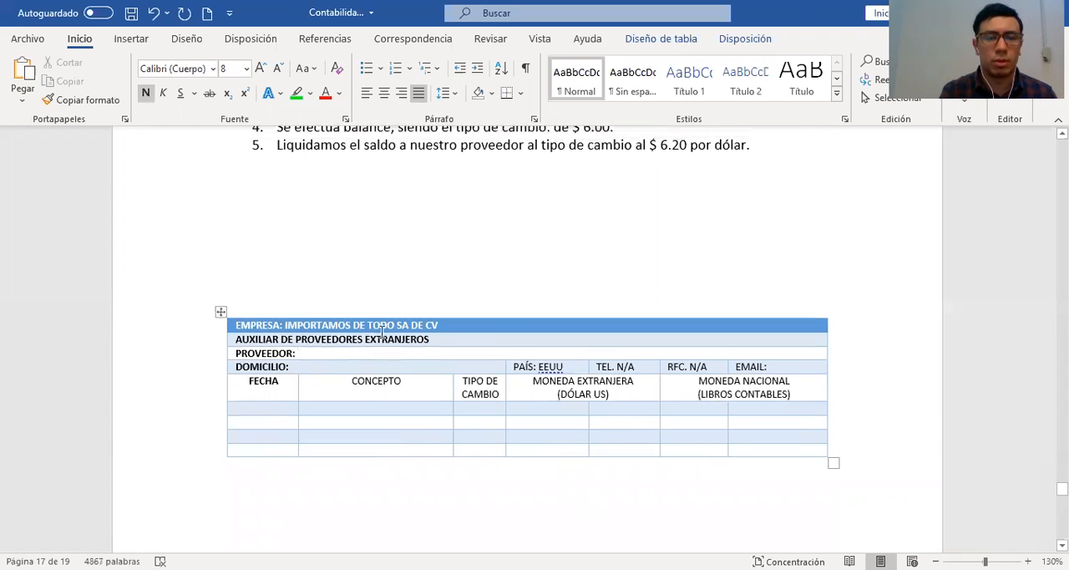
scroll(382, 332, down, 7)
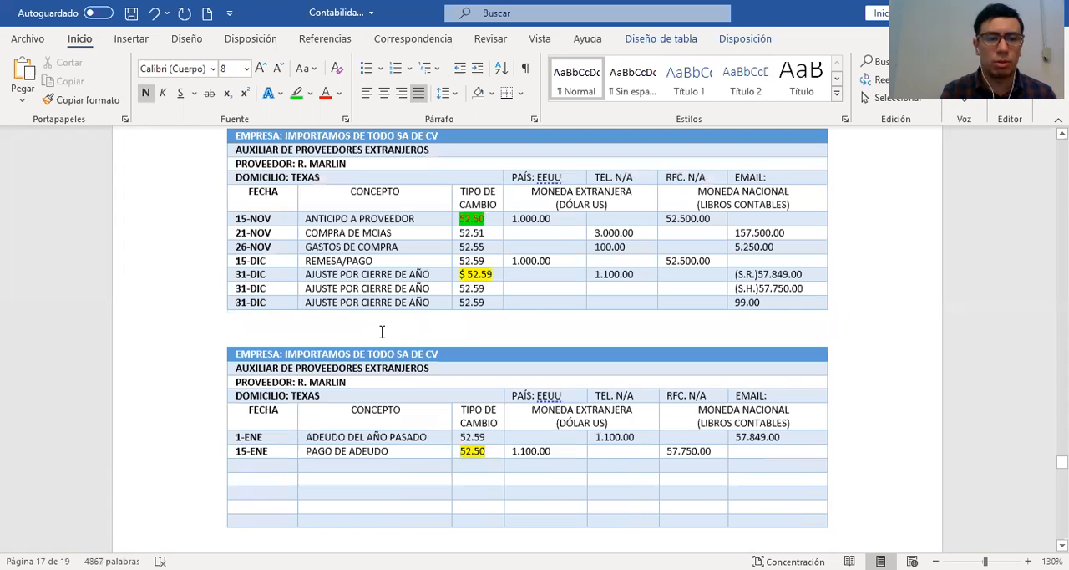
scroll(179, 331, up, 15)
drag(174, 320, 176, 434)
scroll(455, 445, down, 10)
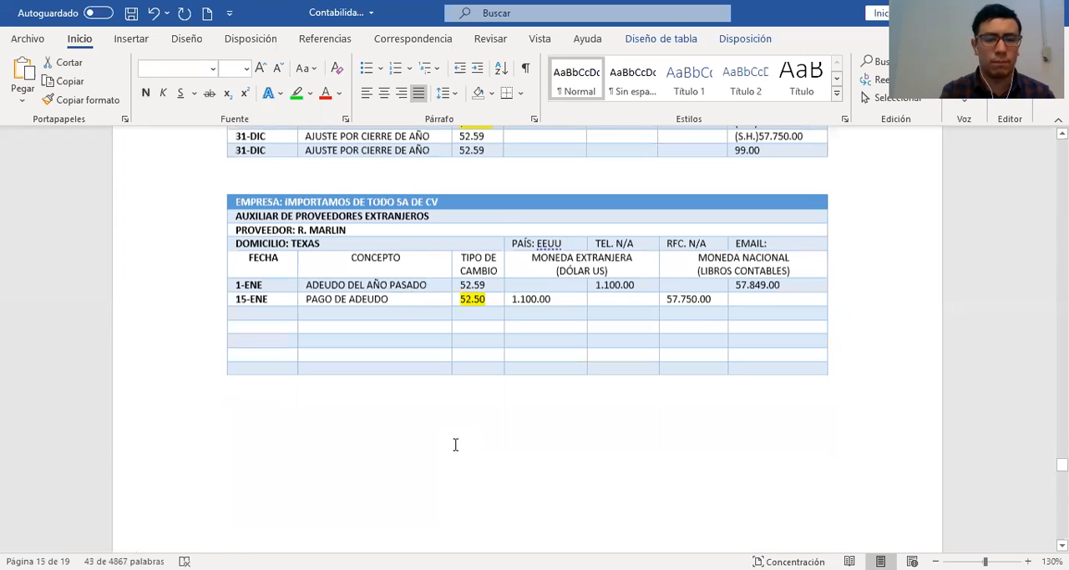
scroll(456, 445, down, 10)
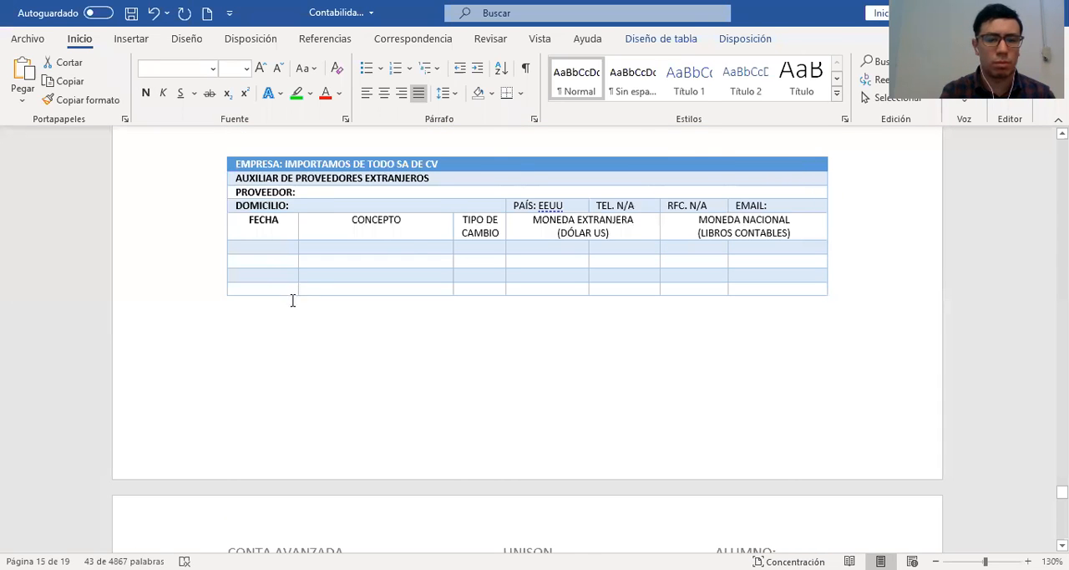
scroll(267, 334, up, 4)
click(267, 334)
key(ctrl+v)
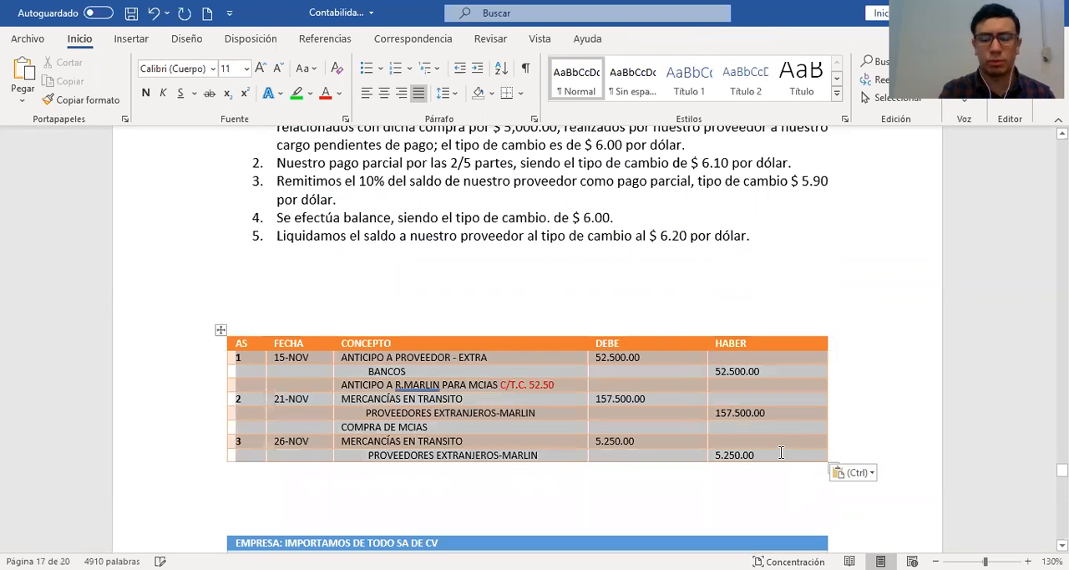
key(ctrl+z)
Copy the BANCOS, ANTICIPO A PROVEEDORES and MERCANCÍA EN TRANSITO account table, paste it below example item 5, and clear all its contents including headings
scroll(449, 376, up, 3)
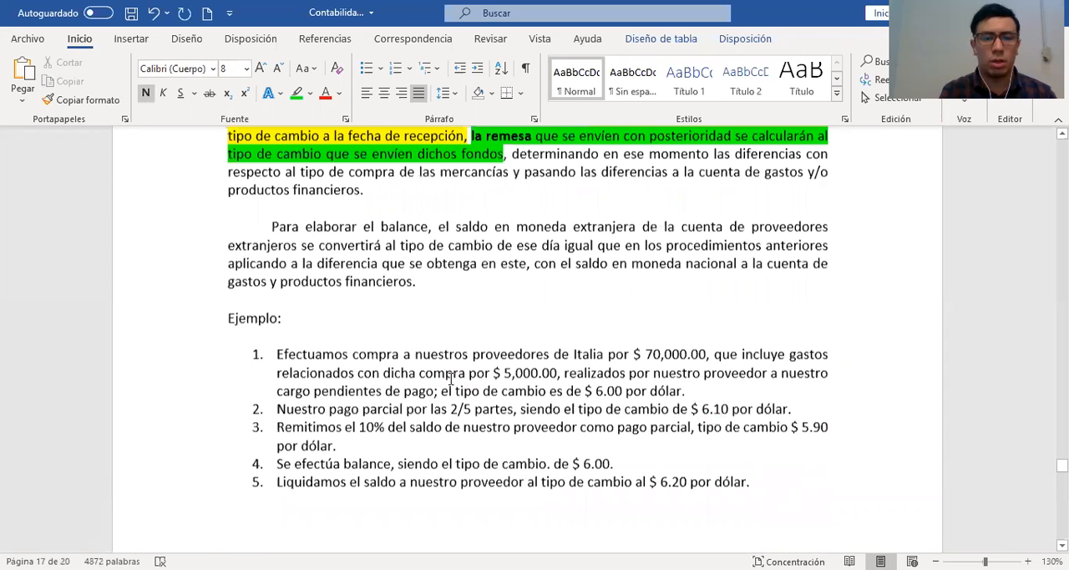
scroll(451, 380, up, 20)
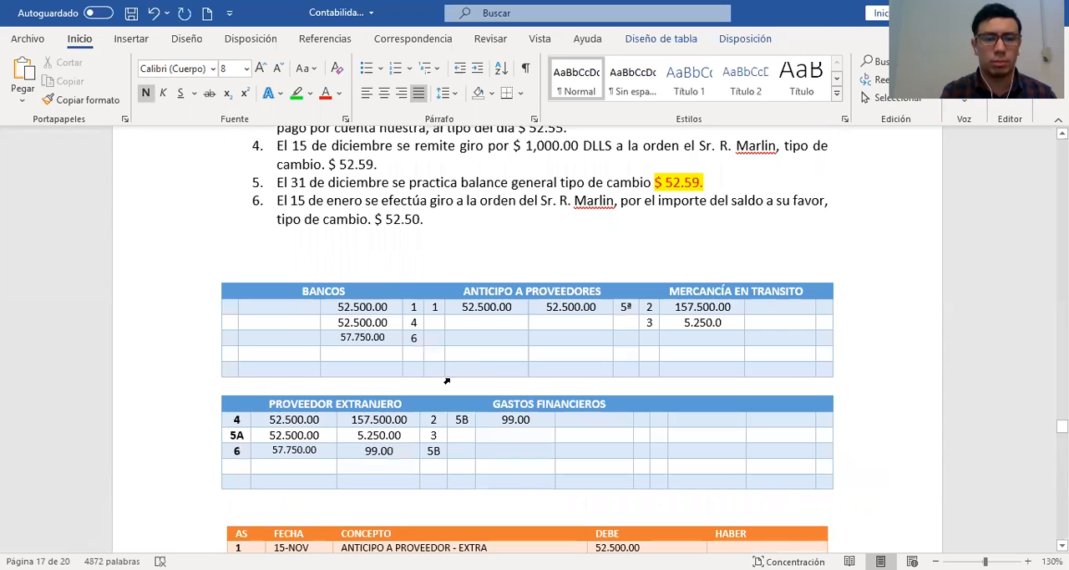
drag(173, 299, 169, 393)
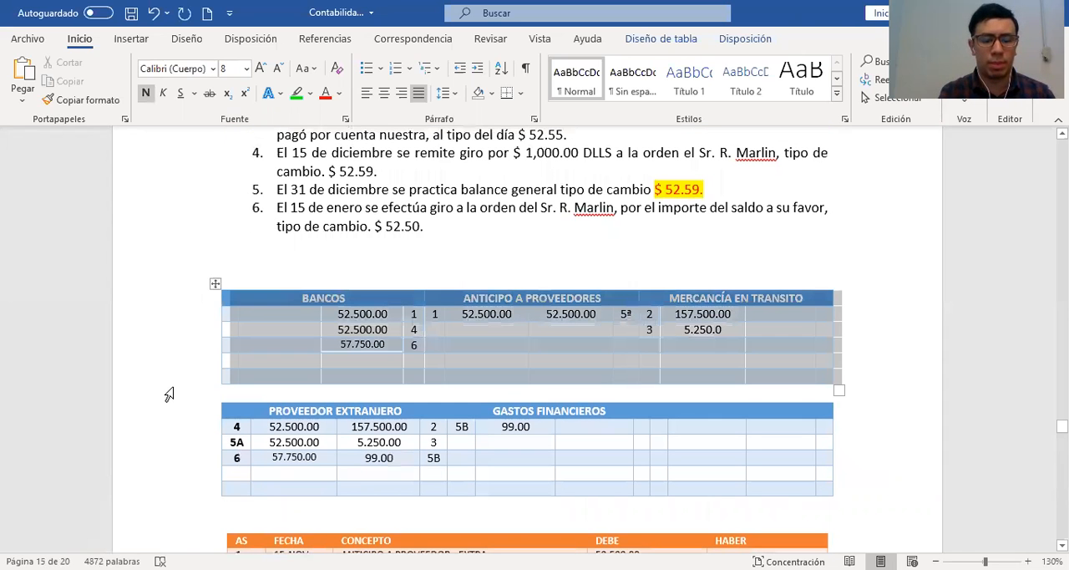
scroll(554, 436, down, 3)
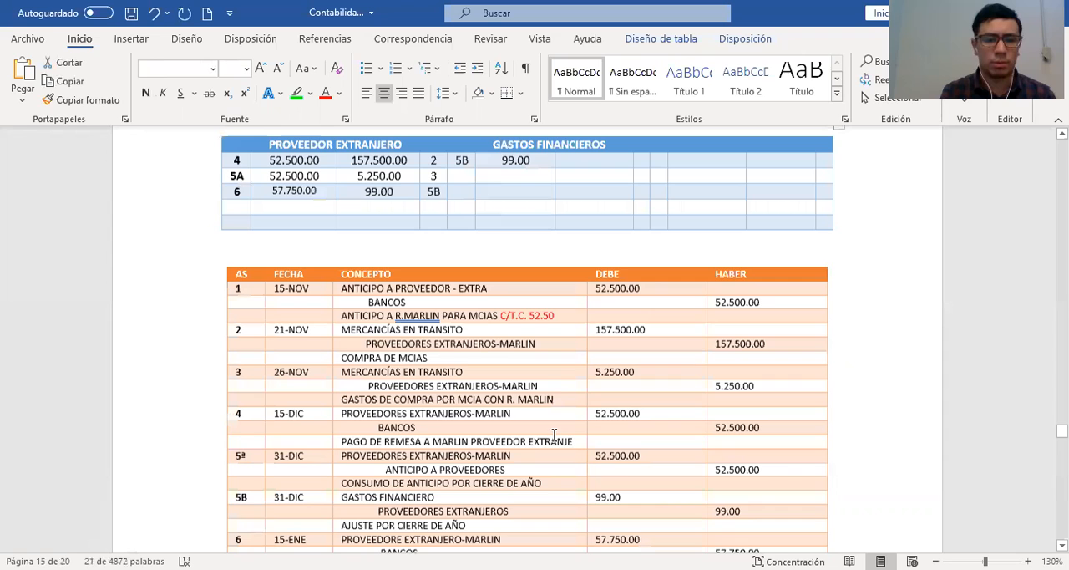
scroll(554, 435, down, 15)
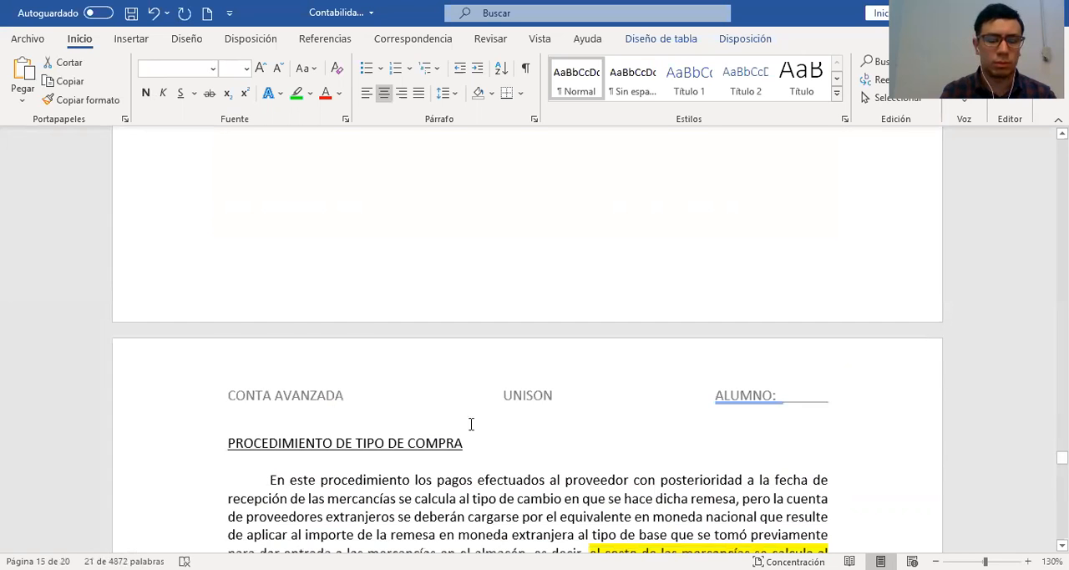
scroll(470, 424, down, 5)
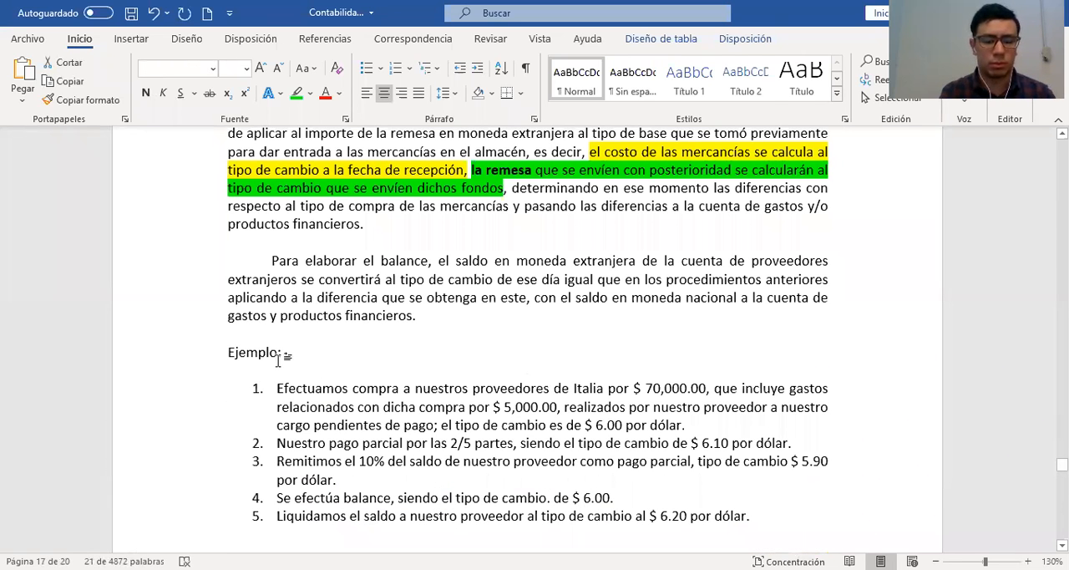
click(284, 361)
scroll(279, 365, down, 3)
key(ctrl+v)
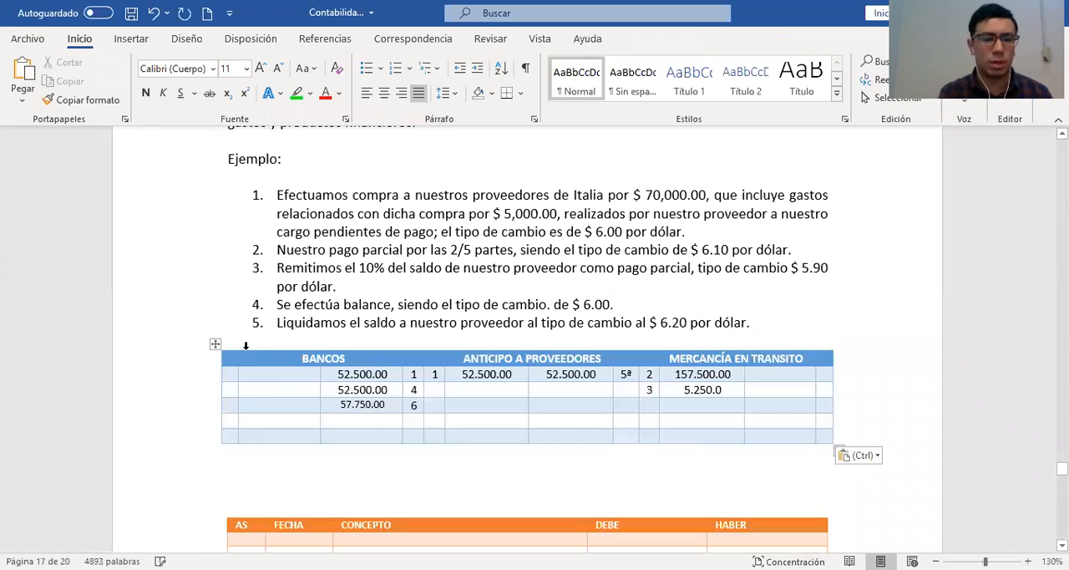
drag(251, 349, 783, 425)
key(Delete)
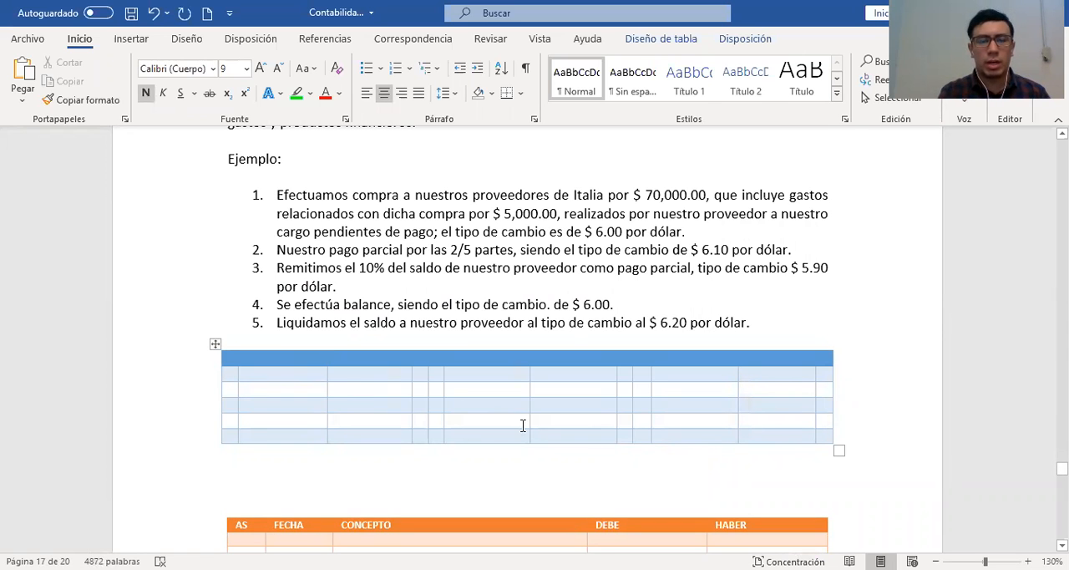
Highlight the entire first example item in bright green
scroll(523, 426, up, 2)
scroll(523, 426, up, 2)
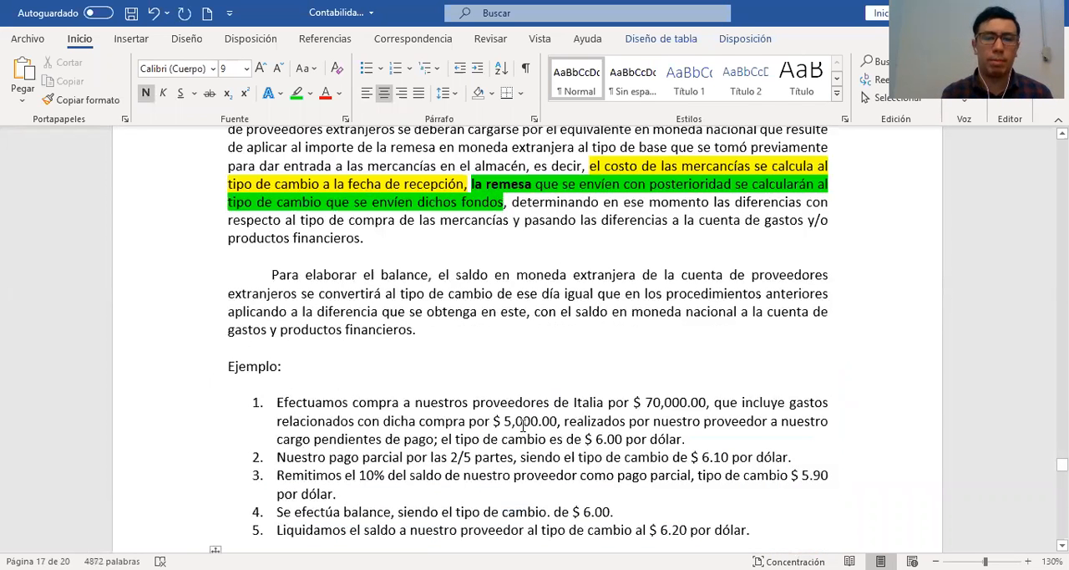
scroll(523, 426, up, 2)
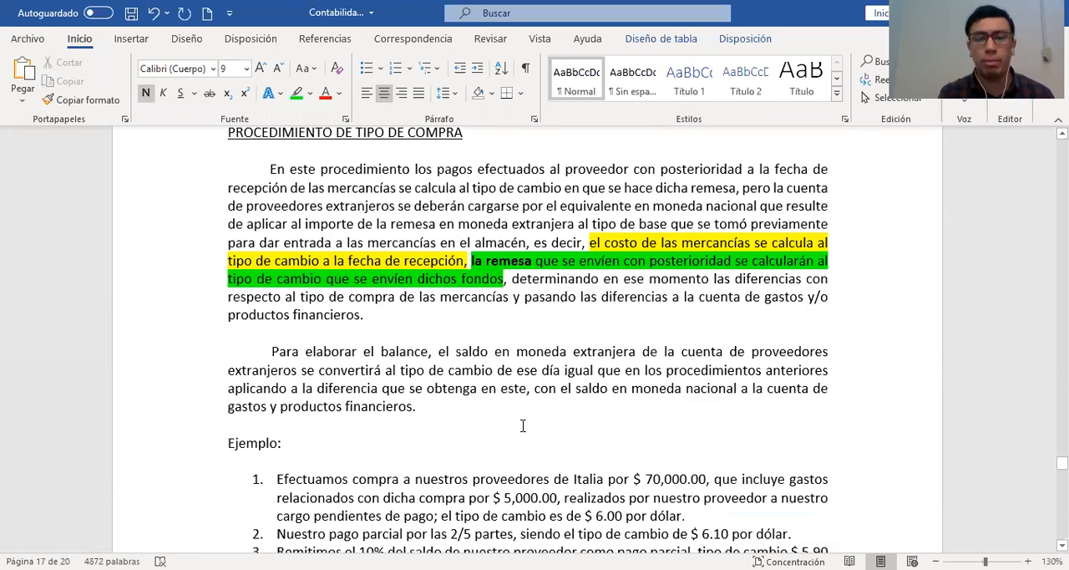
scroll(523, 426, down, 1)
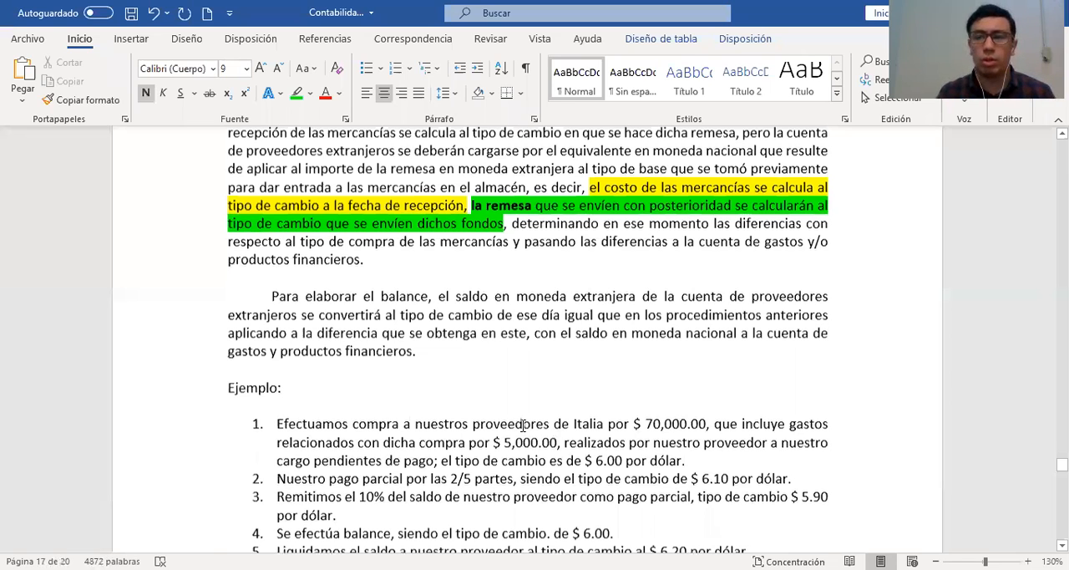
scroll(523, 426, down, 2)
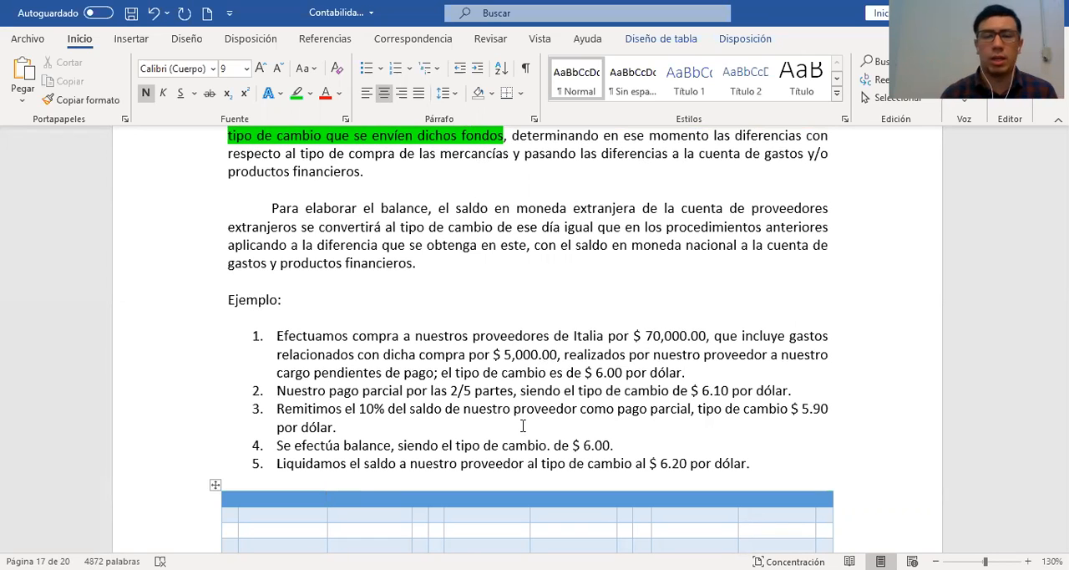
scroll(546, 365, down, 1)
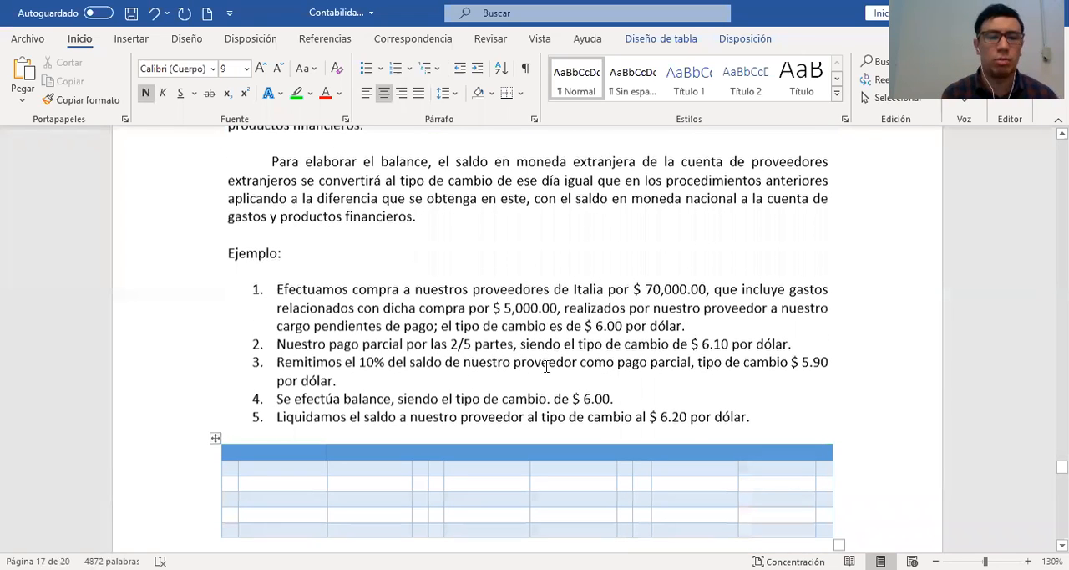
scroll(142, 227, down, 2)
drag(142, 222, 140, 256)
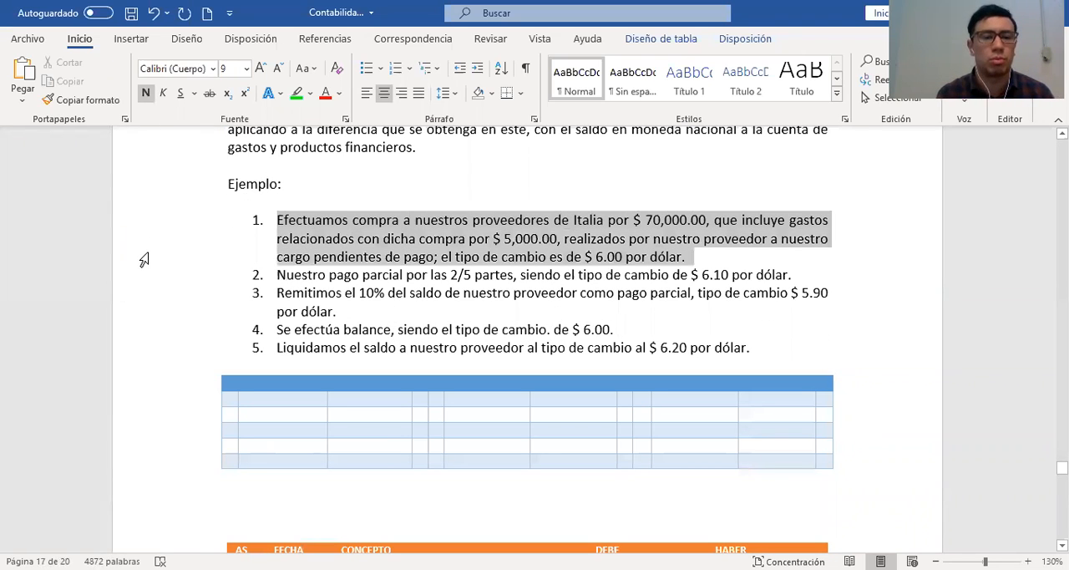
click(296, 93)
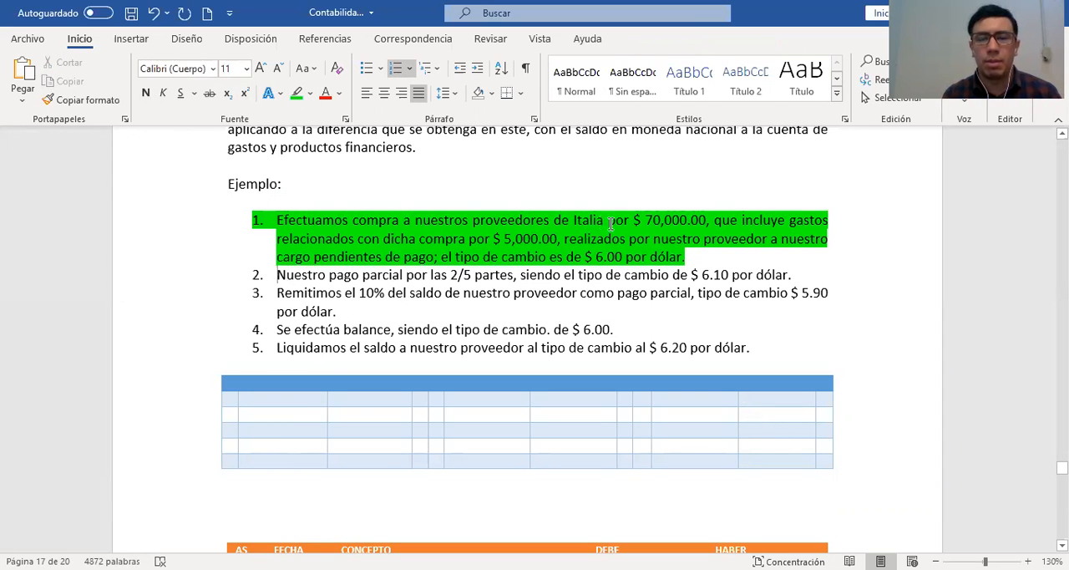
Replace "Italia" with "EEUU" in the first example item
click(706, 221)
text(,)
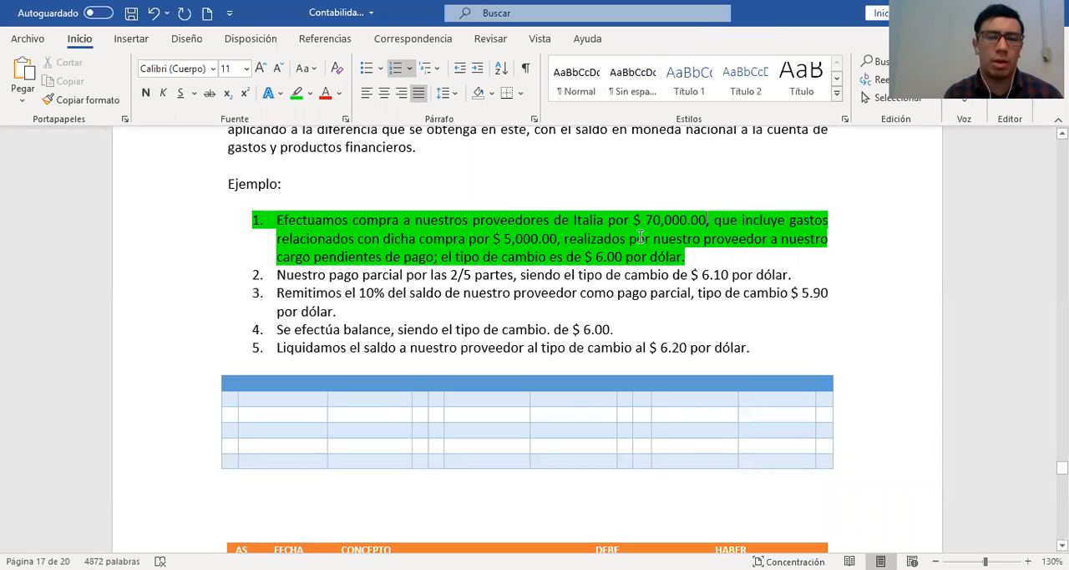
drag(621, 257, 686, 261)
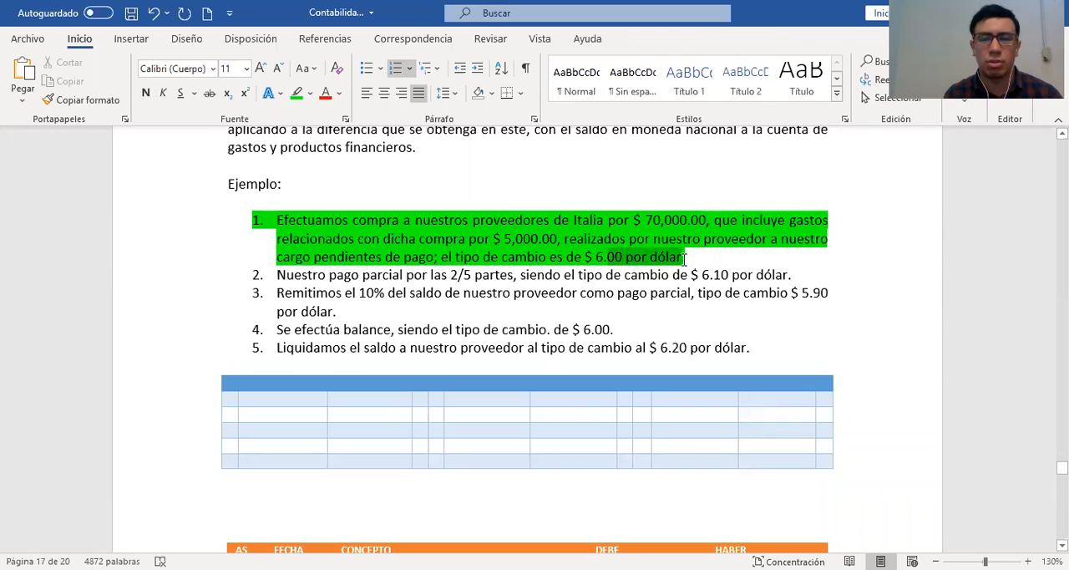
click(605, 221)
key(BackSpace)
key(BackSpace)
key(BackSpace)
key(BackSpace)
key(BackSpace)
key(BackSpace)
text(EEUU)
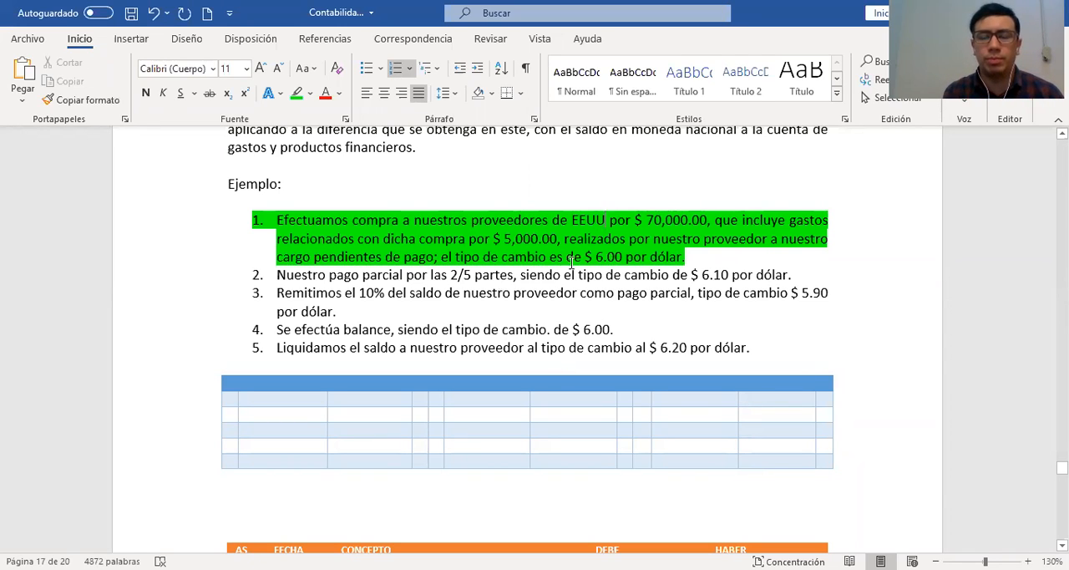
Add "dlls" after "$ 70,000.00" in the first example item, keeping the comma after it
click(708, 220)
text(,)
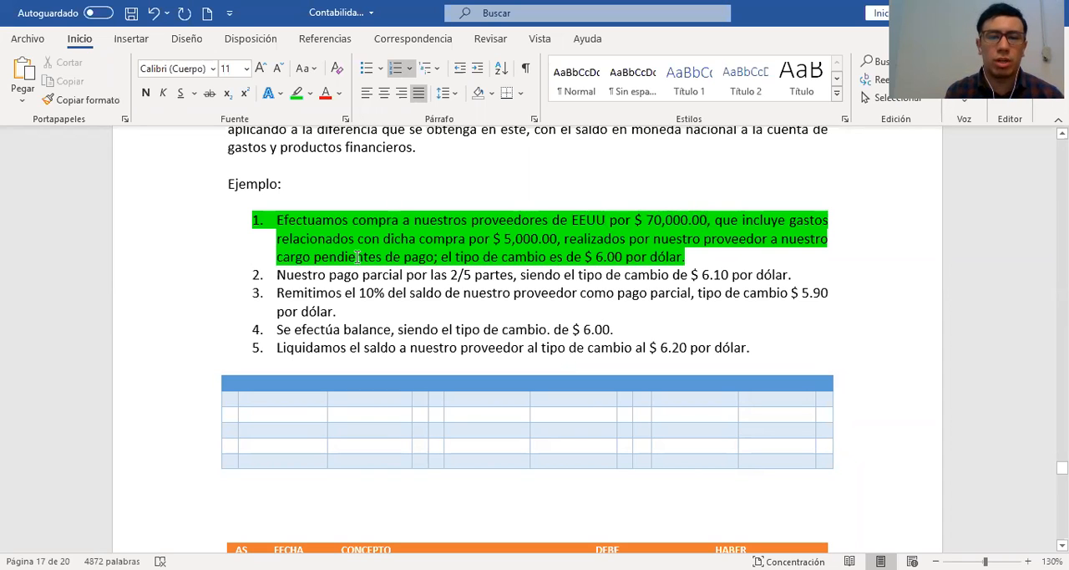
key(Left)
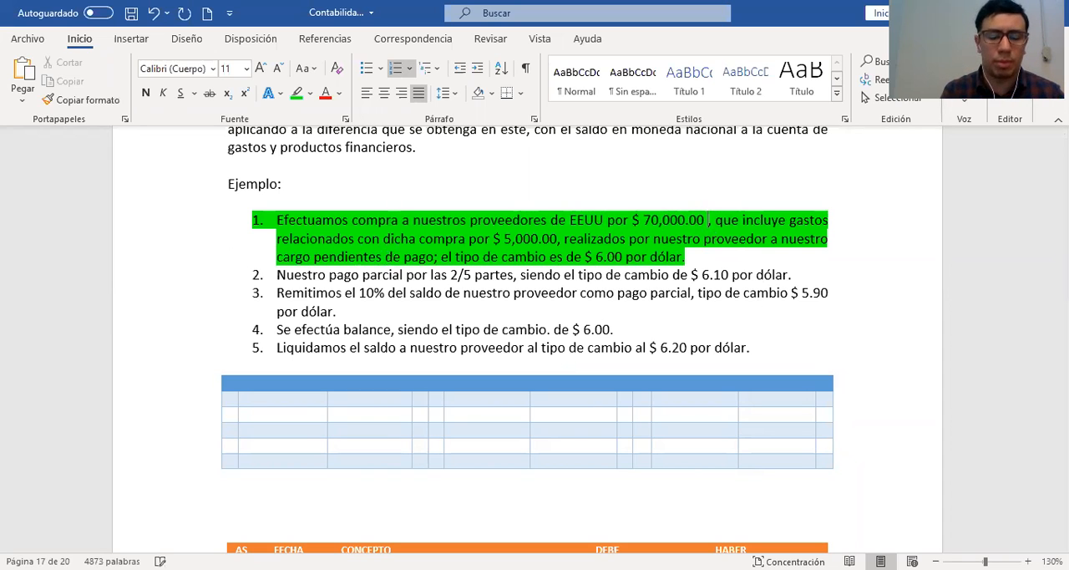
text(dlls)
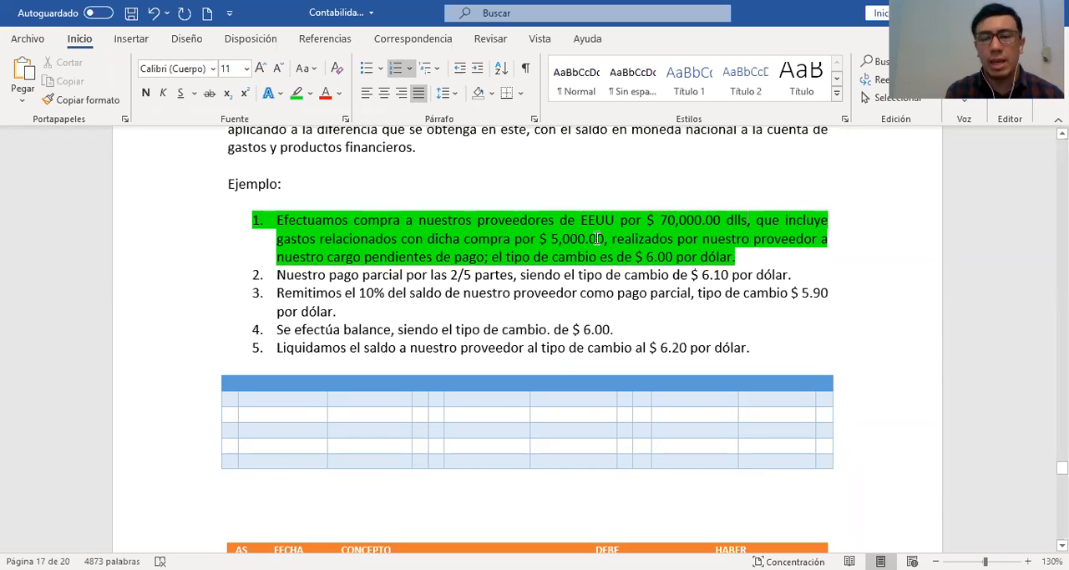
Make "incluye gastos relacionados con dicha compra por $ 5,000.00" bold in the first example item
drag(318, 239, 595, 242)
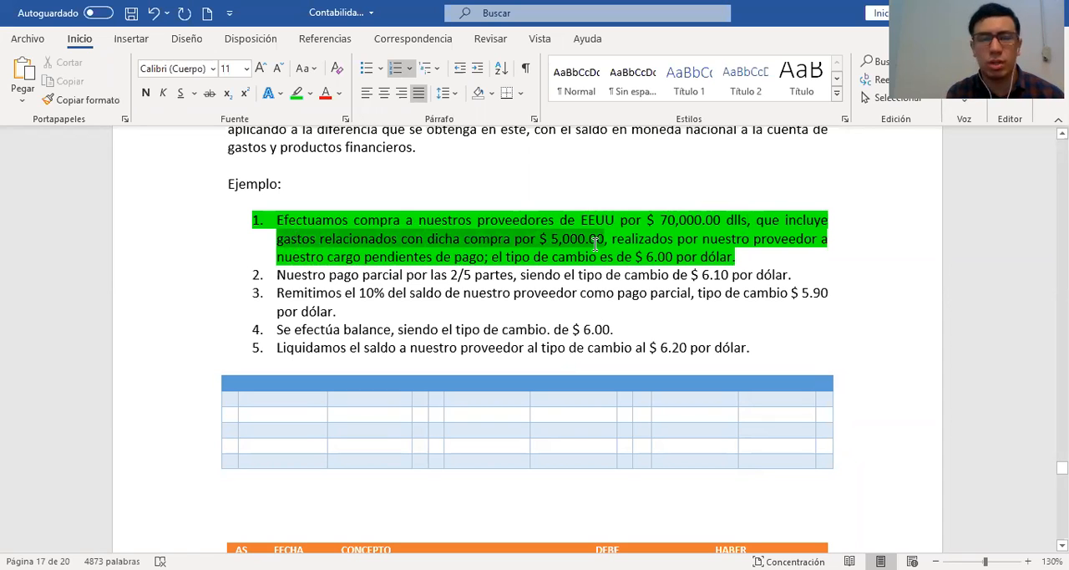
click(146, 93)
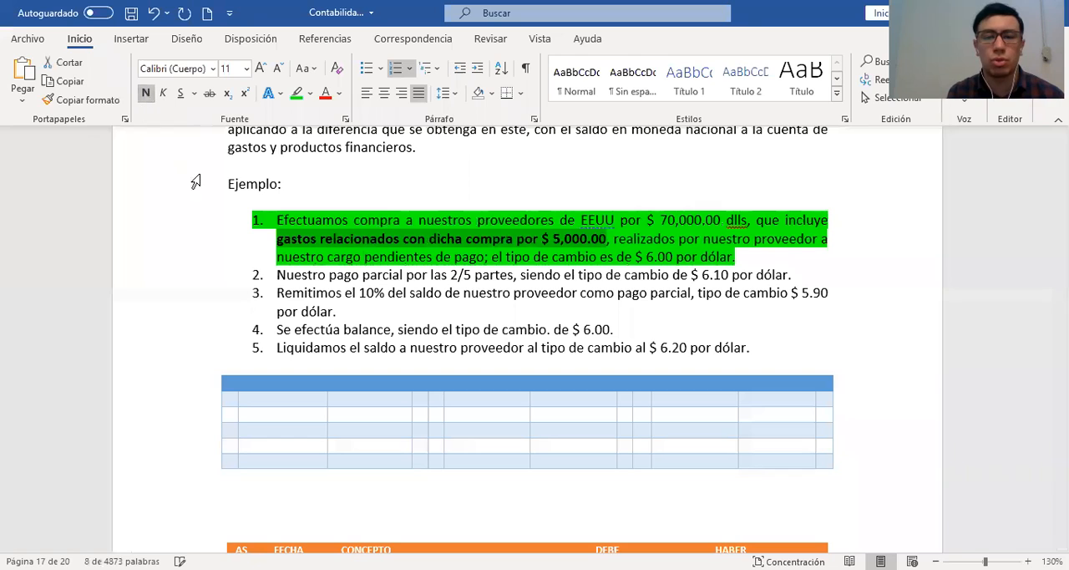
drag(784, 221, 829, 221)
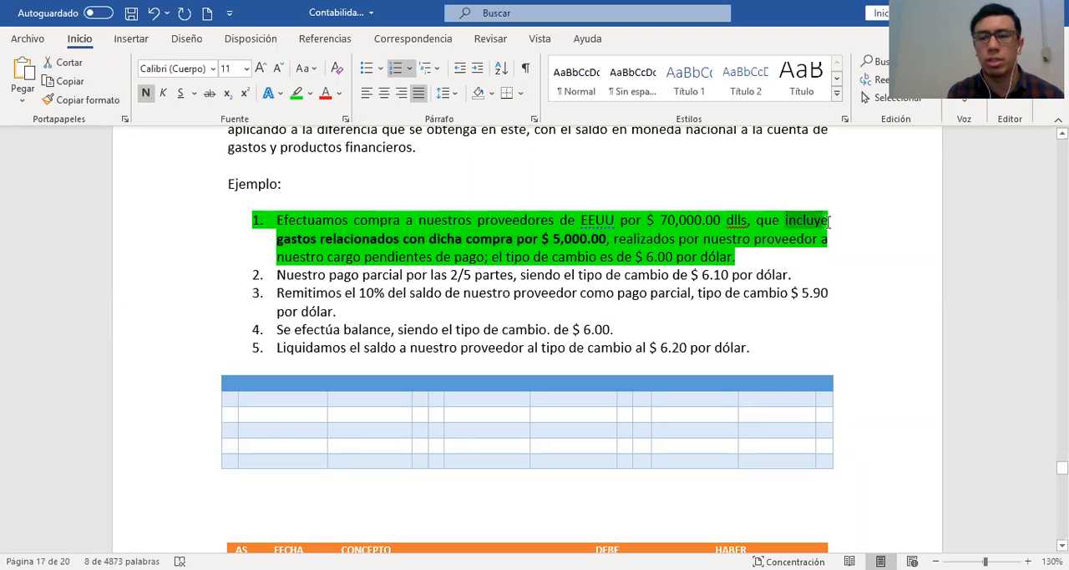
click(145, 93)
click(386, 256)
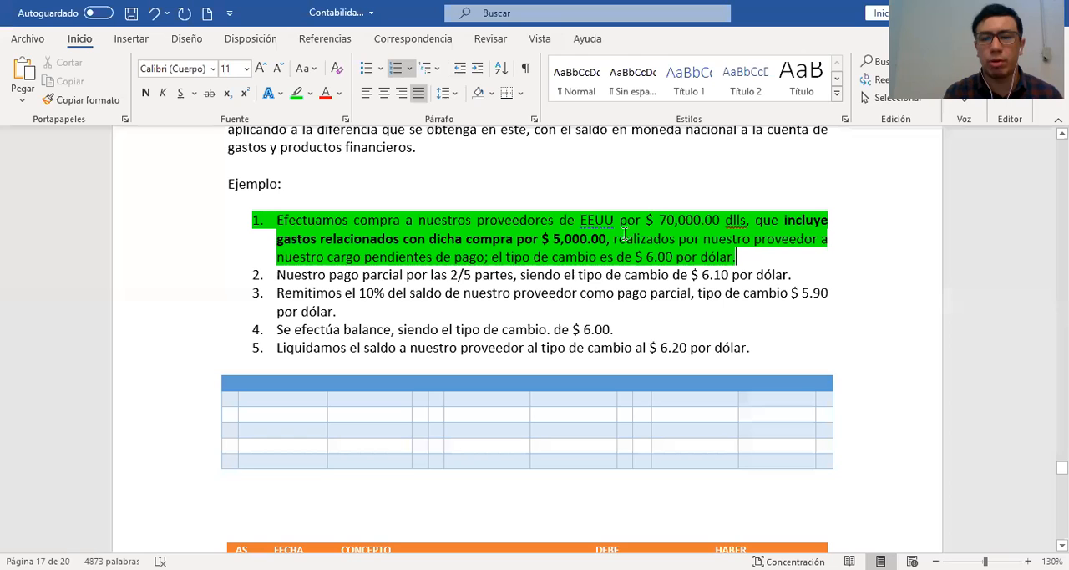
Add "dlls" after "$ 5,000.00" in the first example item
drag(517, 239, 605, 241)
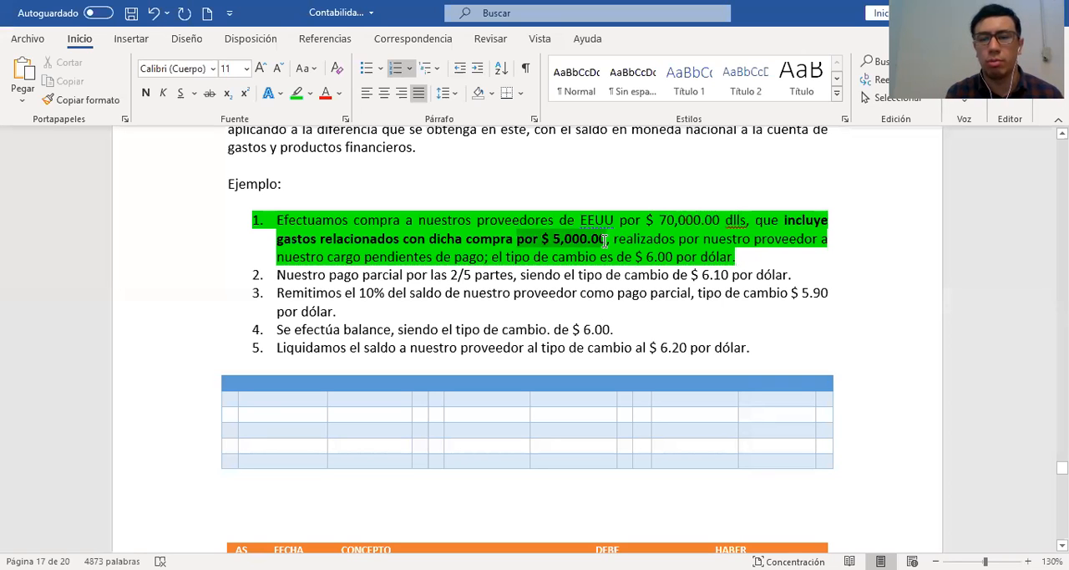
click(791, 274)
click(692, 387)
text(dlls)
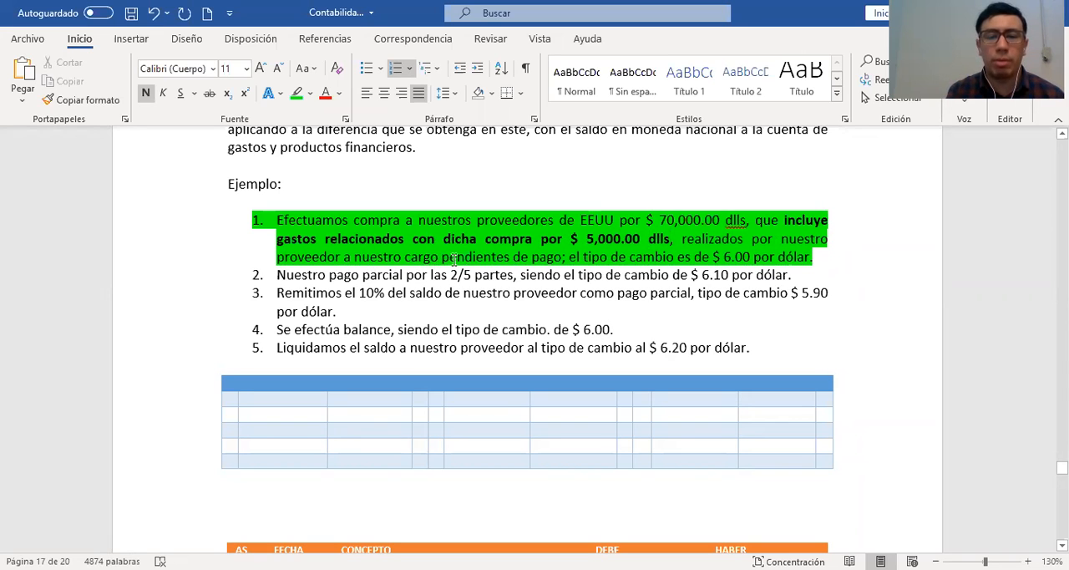
Make "cargo pendientes de pago" bold and highlight "$ 6.00 por dólar" in yellow in the first example item
drag(435, 258, 555, 260)
click(145, 93)
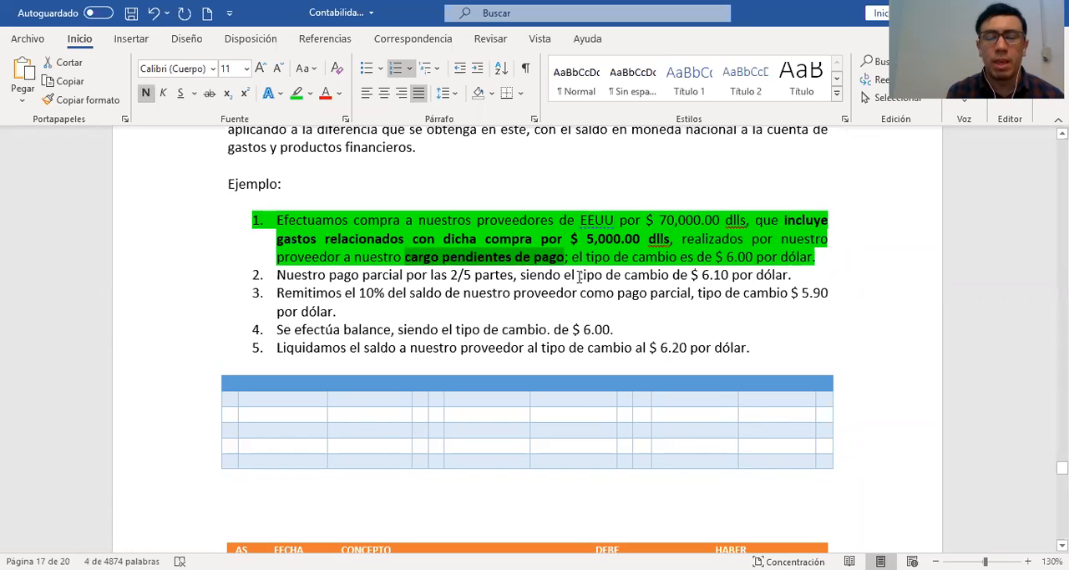
drag(716, 258, 815, 261)
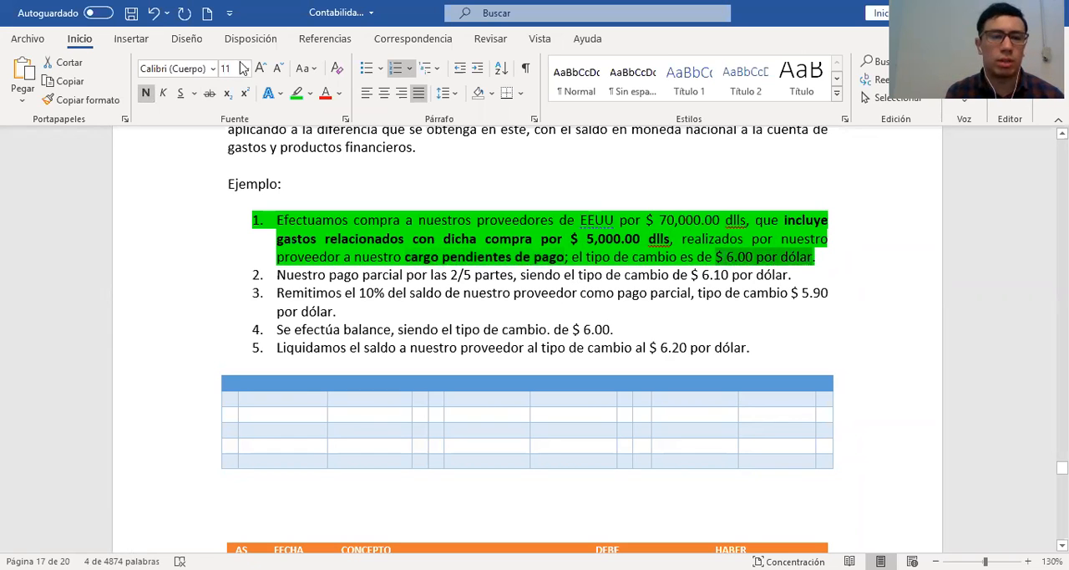
click(310, 93)
click(301, 111)
click(723, 258)
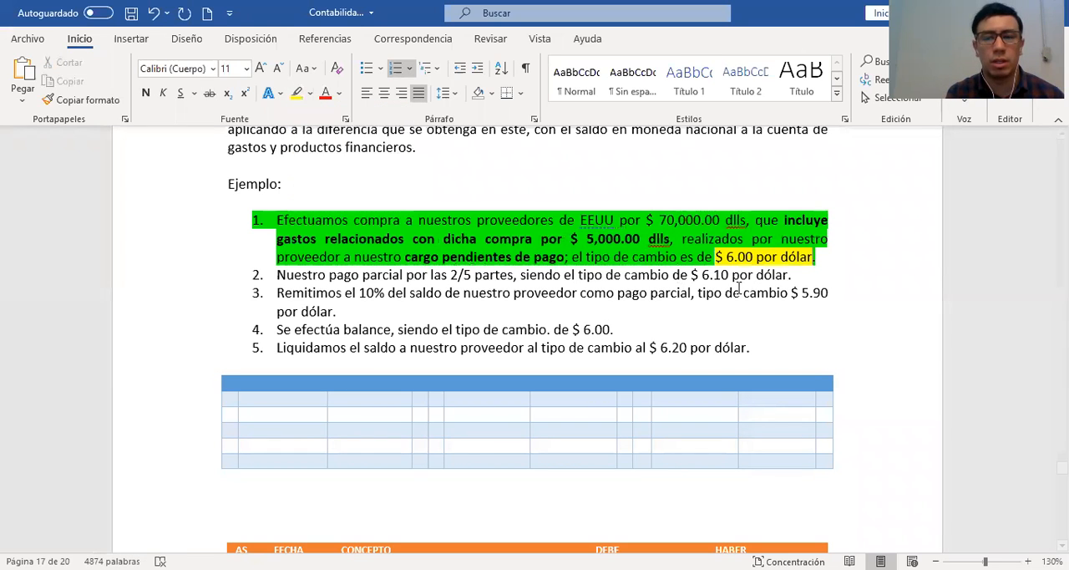
Change the font colour of "$ 6.00 por dólar" in the first example item to red
drag(716, 259, 814, 259)
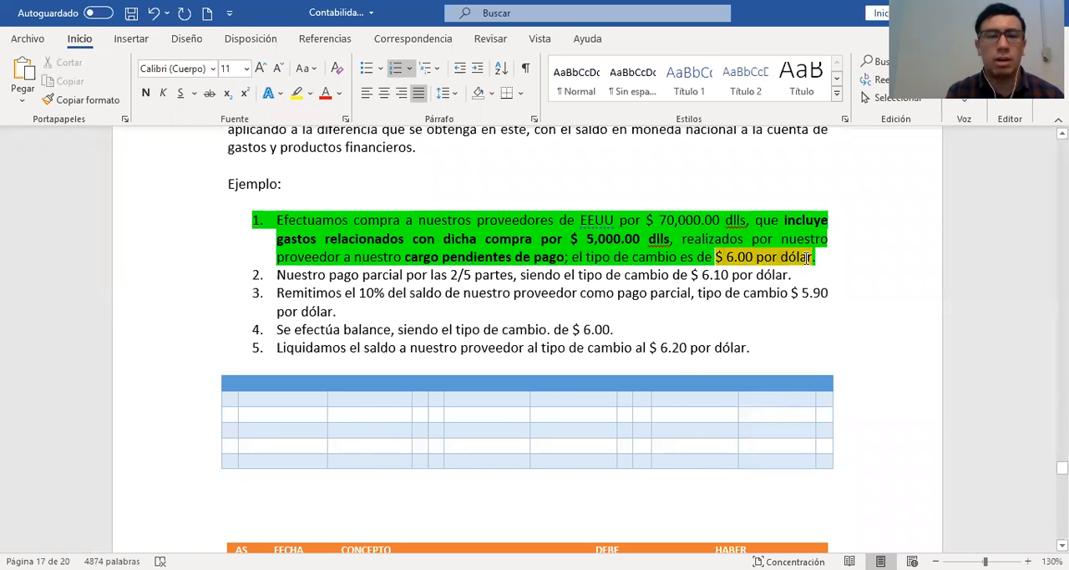
click(326, 93)
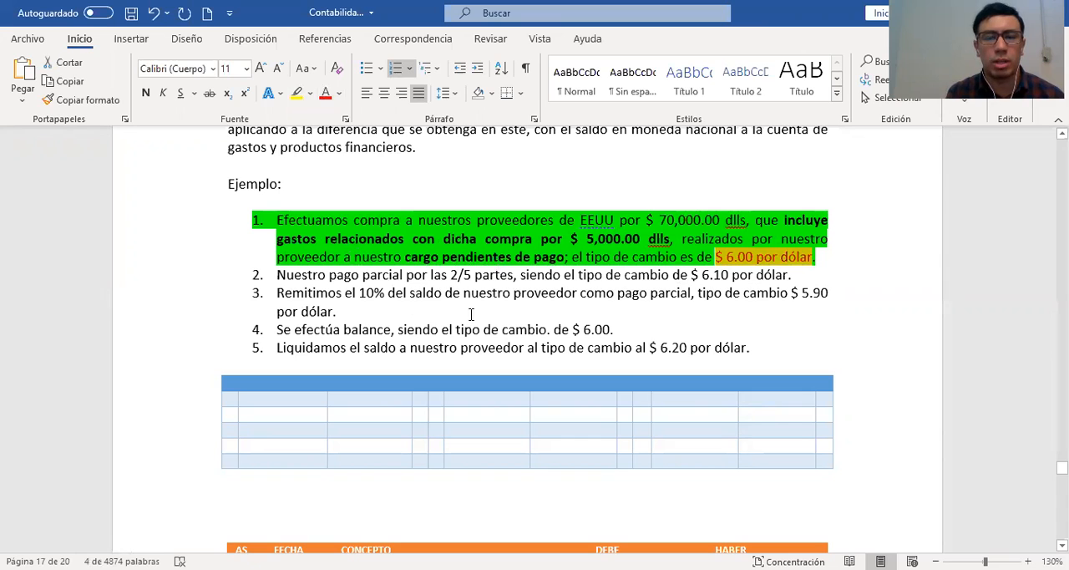
click(537, 316)
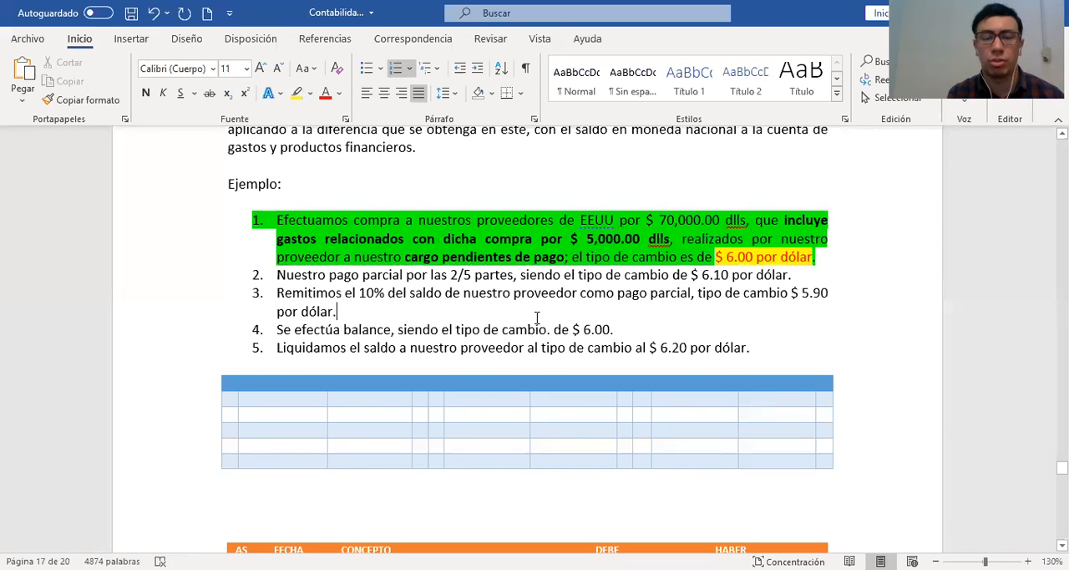
Enter "EEUU" as the PROVEEDOR in the "AUXILIAR DE PROVEEDORES EXTRANJEROS" table
scroll(537, 316, down, 1)
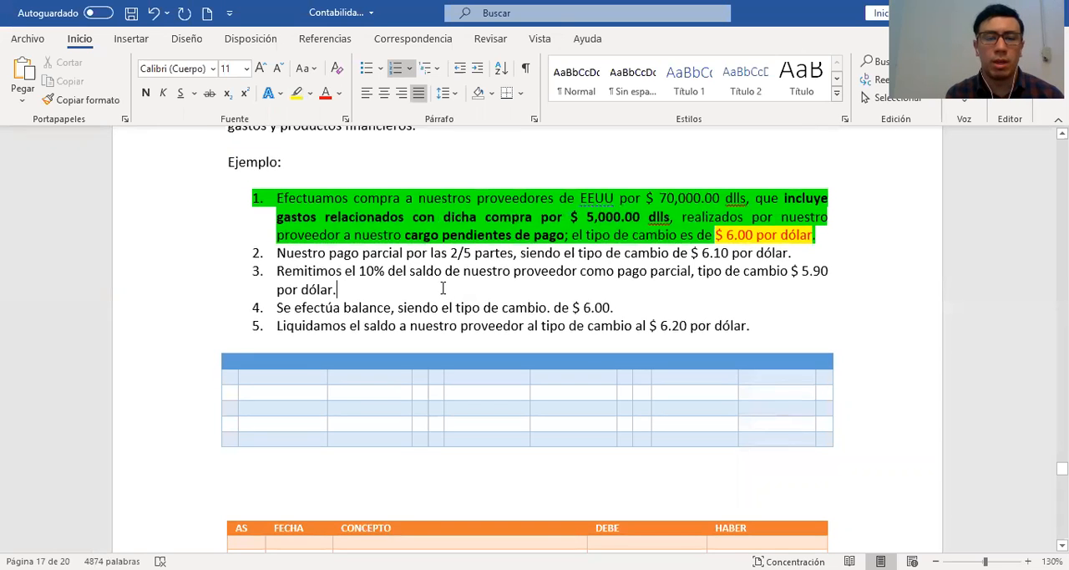
scroll(443, 288, down, 10)
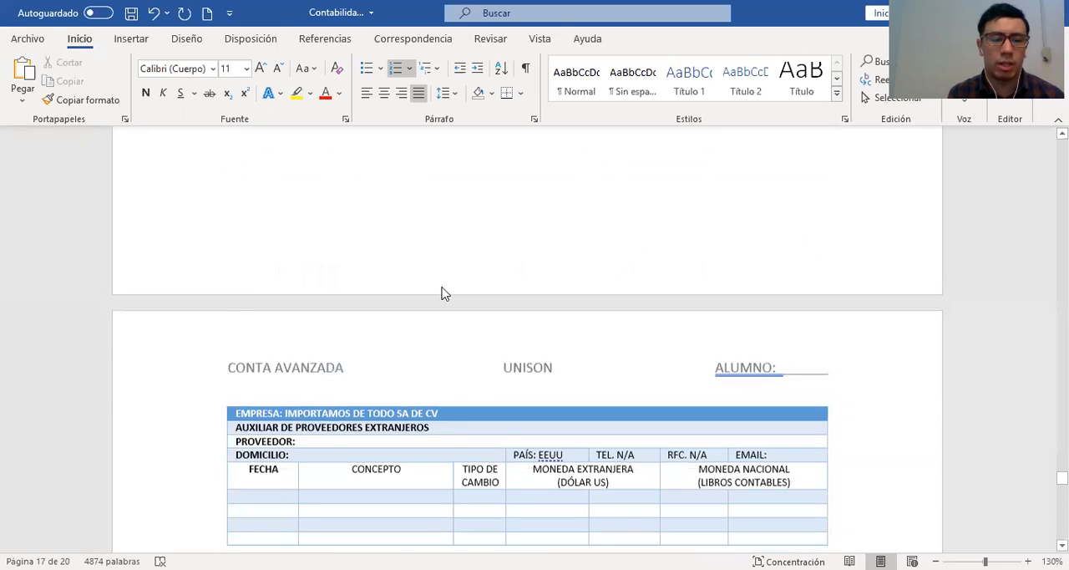
scroll(444, 294, down, 2)
click(320, 358)
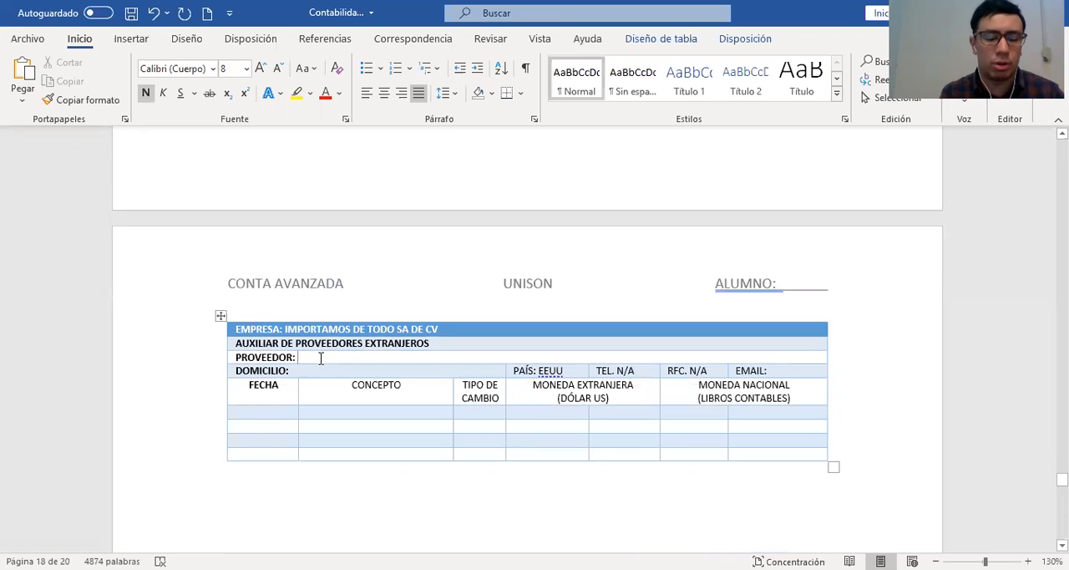
text(exxon)
key(BackSpace)
key(BackSpace)
key(BackSpace)
key(BackSpace)
key(BackSpace)
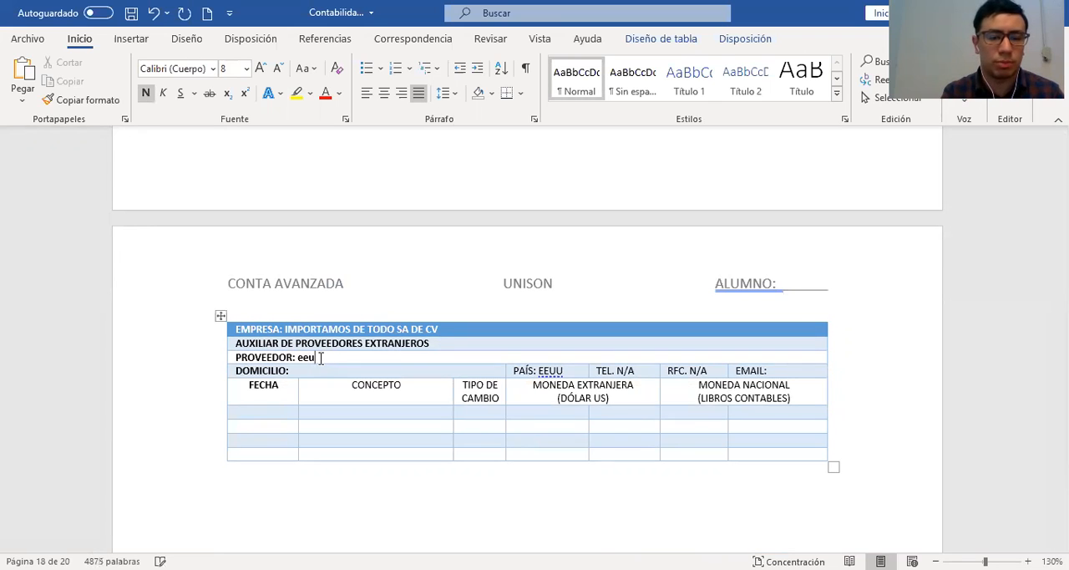
text(EUU)
key(BackSpace)
key(BackSpace)
text(EUU)
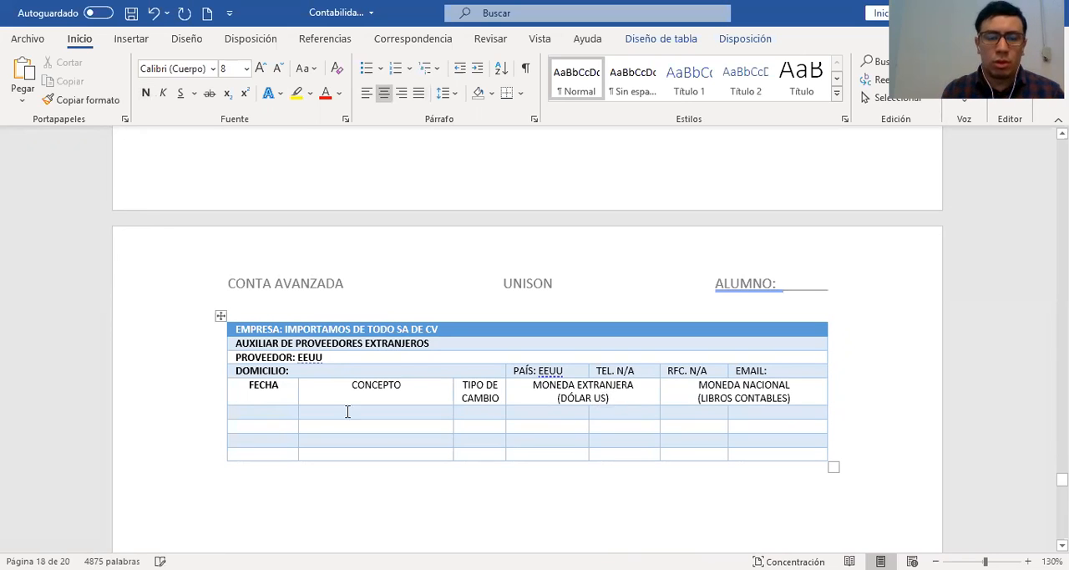
Enter "1-MAR" as the FECHA in the first entry row of the foreign suppliers table
click(325, 371)
scroll(539, 433, down, 2)
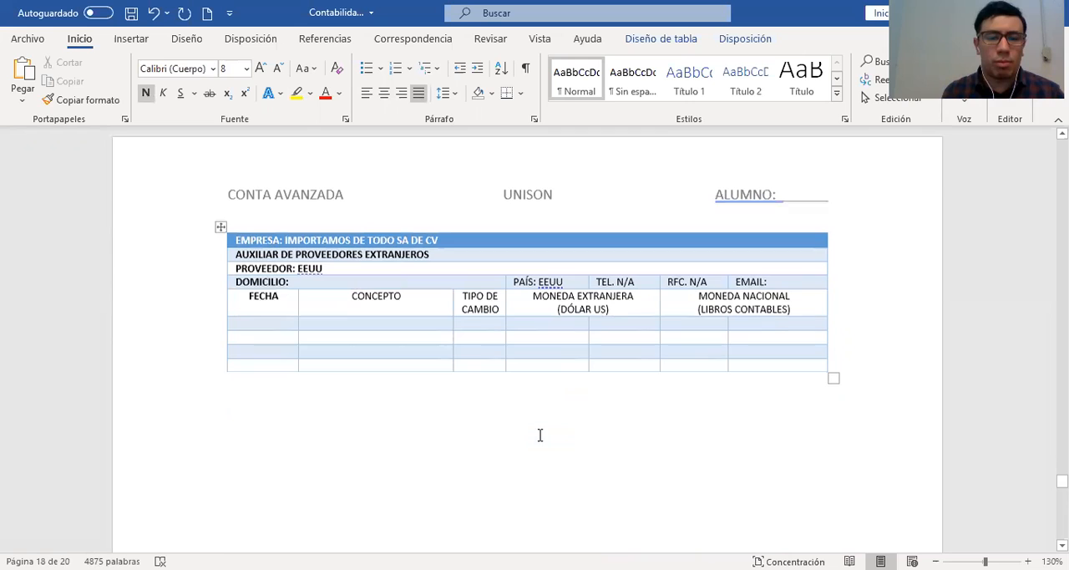
click(273, 328)
text(1-)
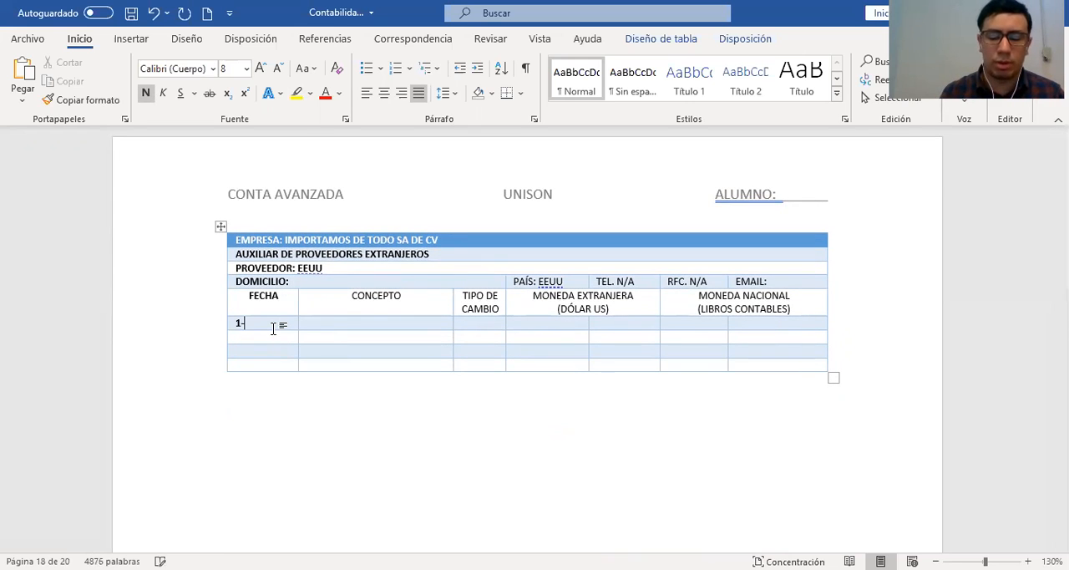
text(0)
key(BackSpace)
text(MAR)
key(Tab)
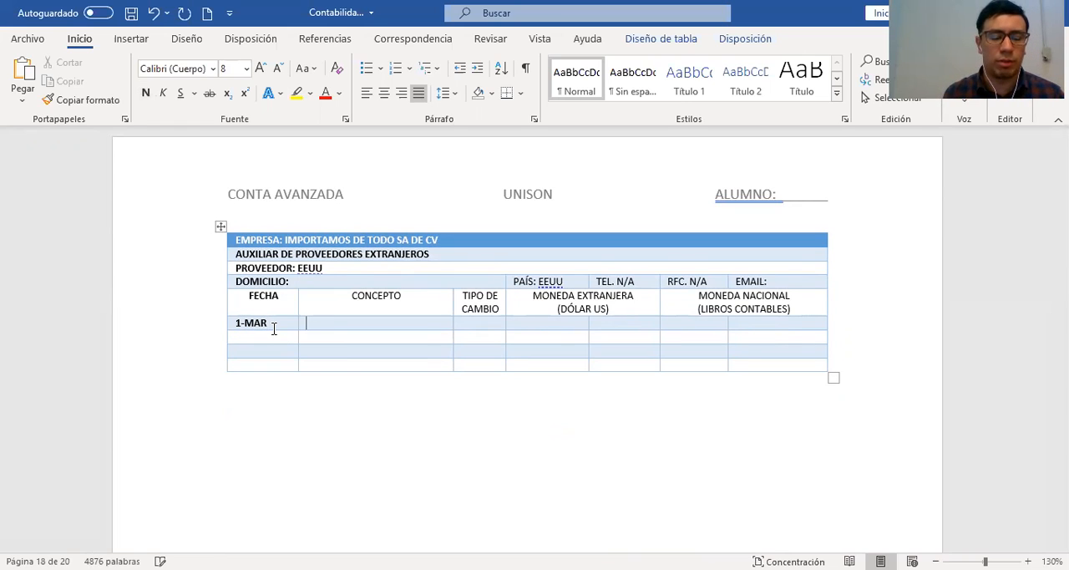
Fill in the 1-MAR supplier row with the concept "COMPRA DE MERCANCÍA" and an exchange rate of 6.00
text(COMPRA DE MERCA)
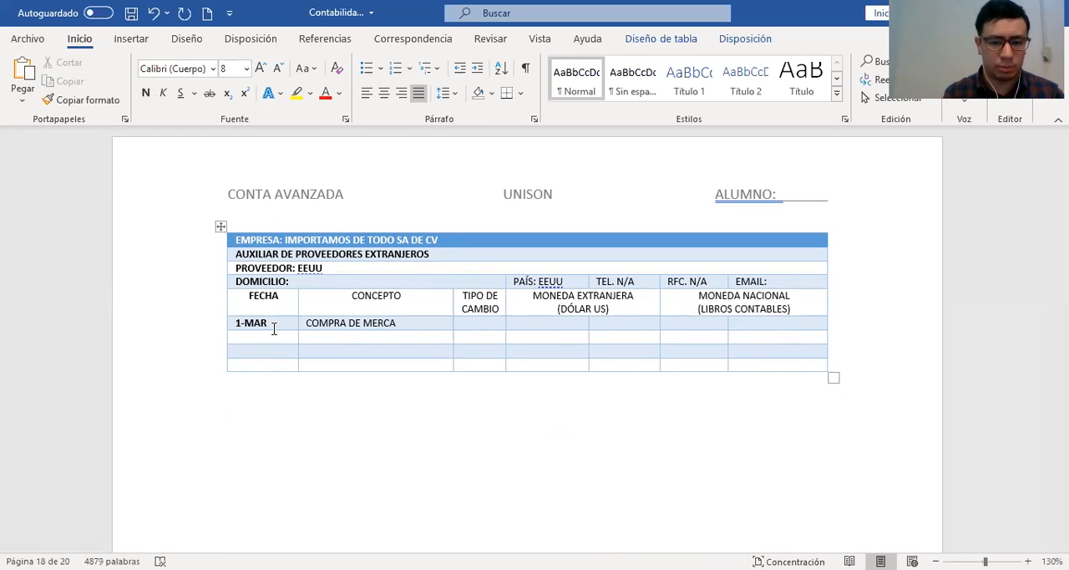
text(´)
text(NCÍA)
key(Tab)
text(6.00)
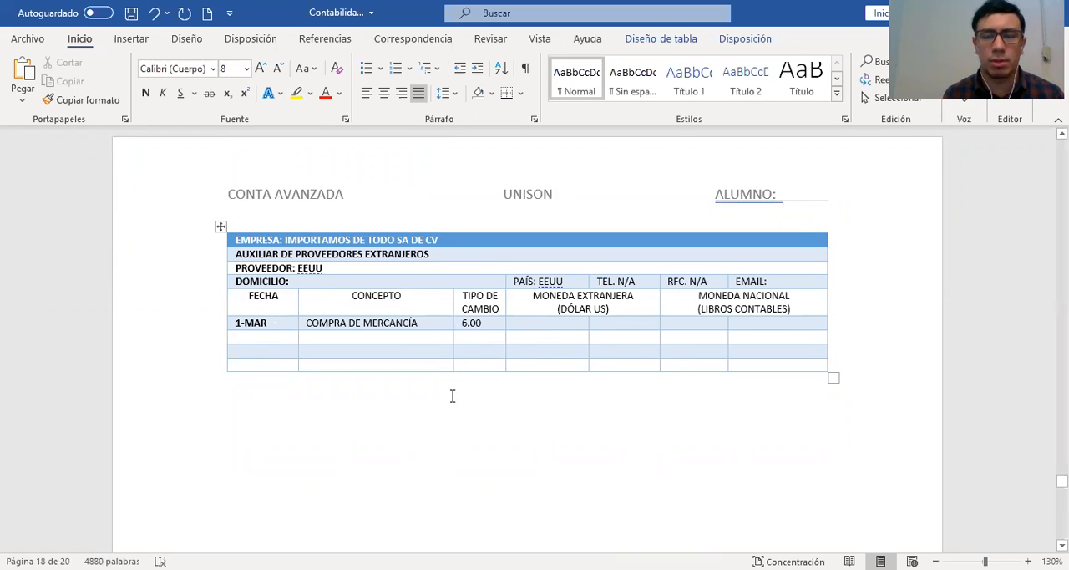
Enter 70.000.00 in the second MONEDA EXTRANJERA column and 420.000.00 in the second MONEDA NACIONAL column of the 1-MAR row
click(615, 324)
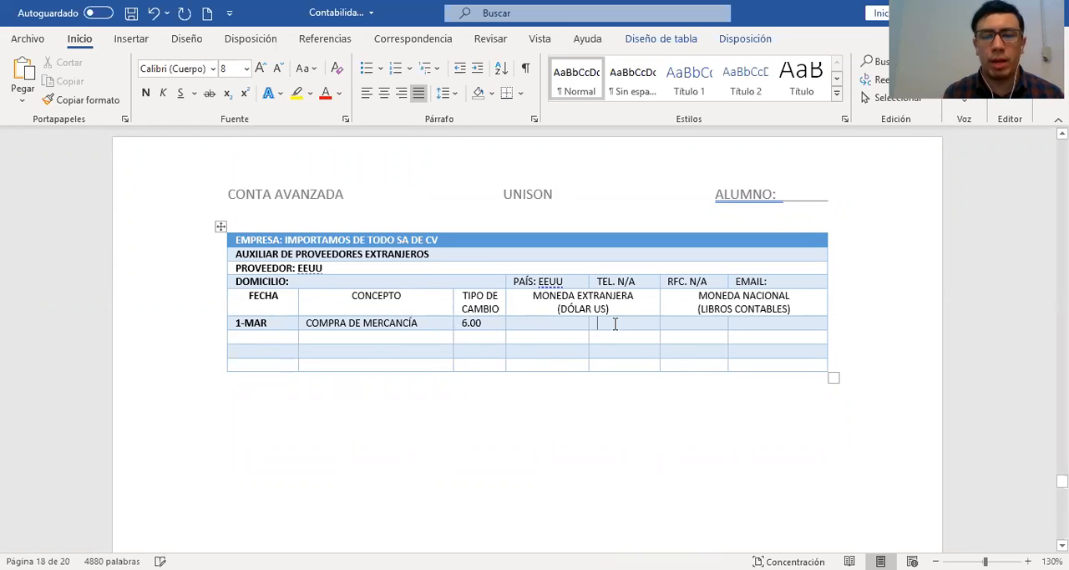
text(70.000)
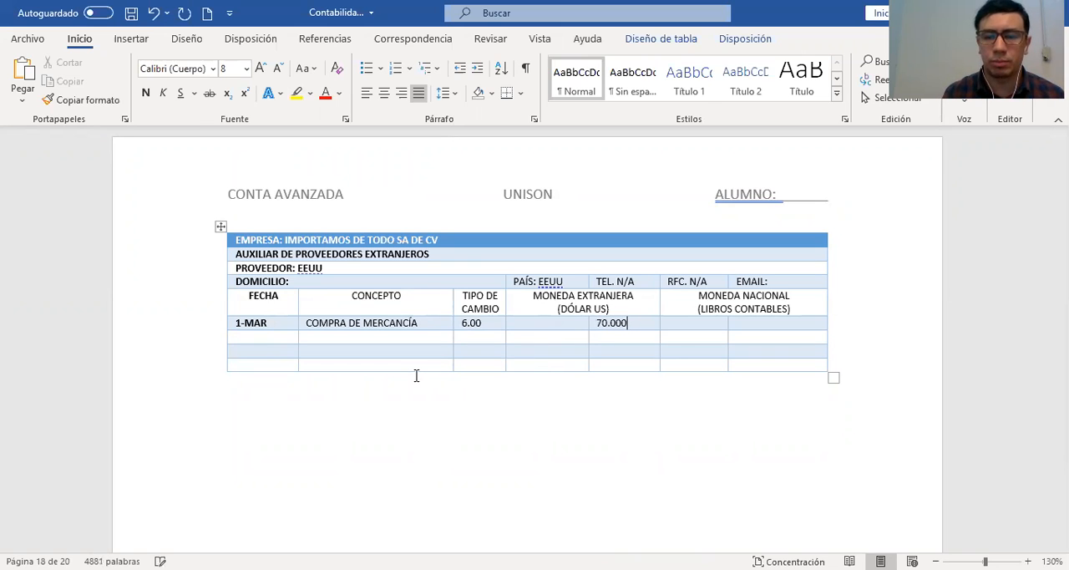
text(.00)
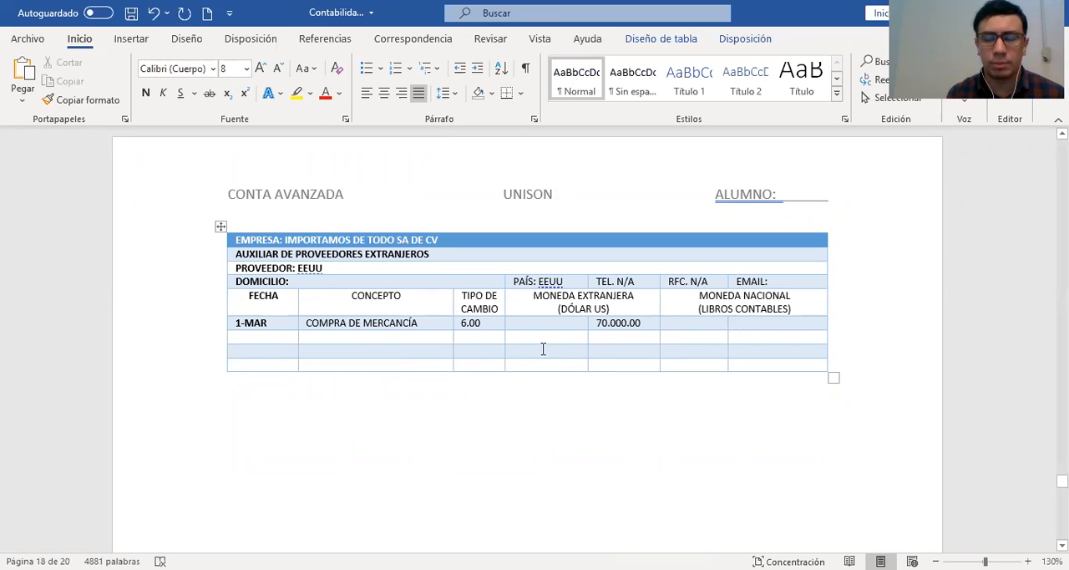
text(420.000.00)
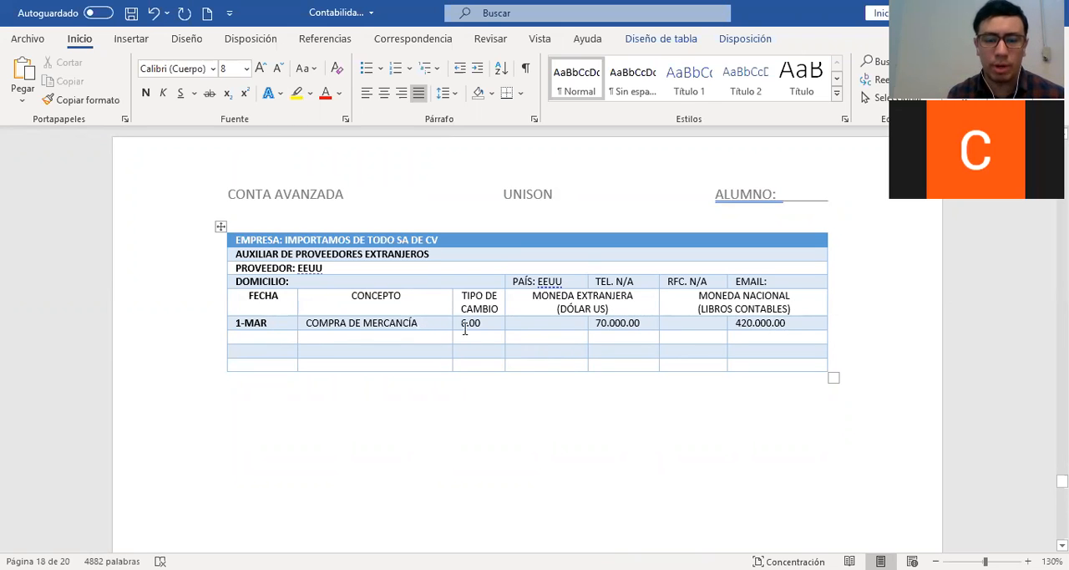
click(434, 323)
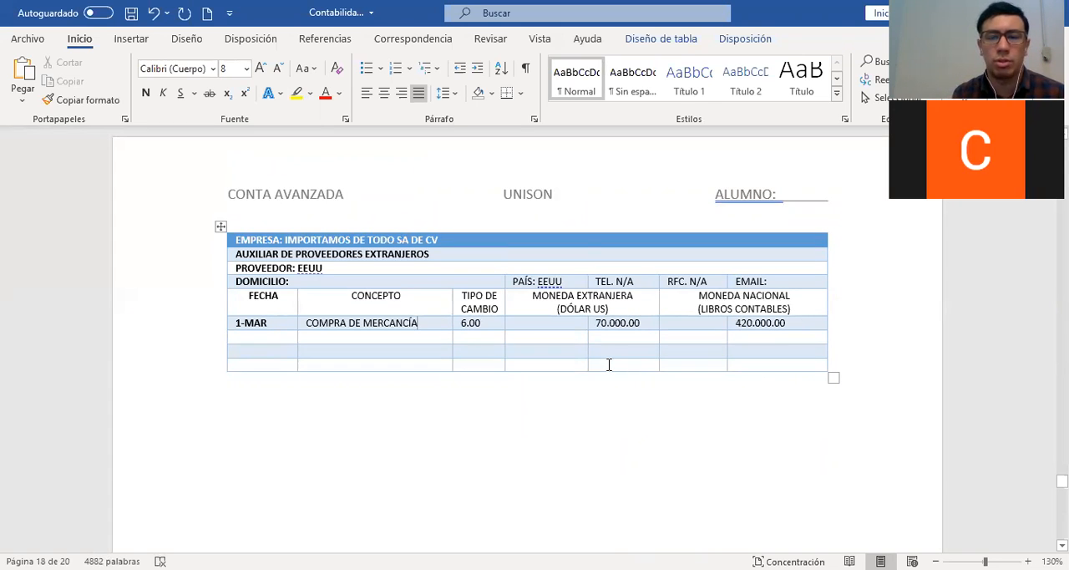
Start the first entry in the orange journal table with AS "1" and FECHA "1-MAR"
scroll(609, 364, up, 3)
scroll(609, 364, up, 6)
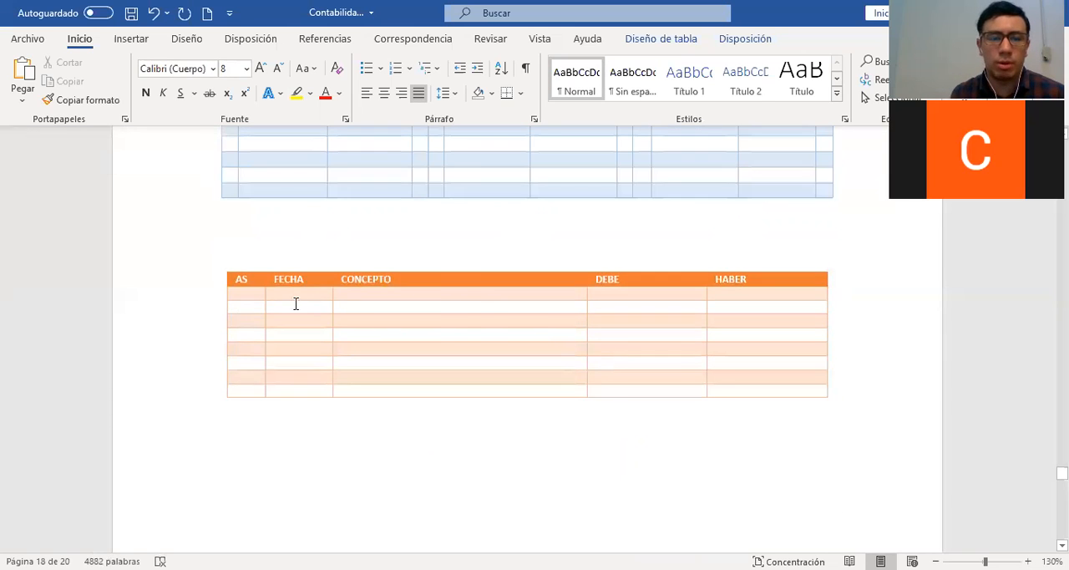
click(260, 298)
text(1)
key(Tab)
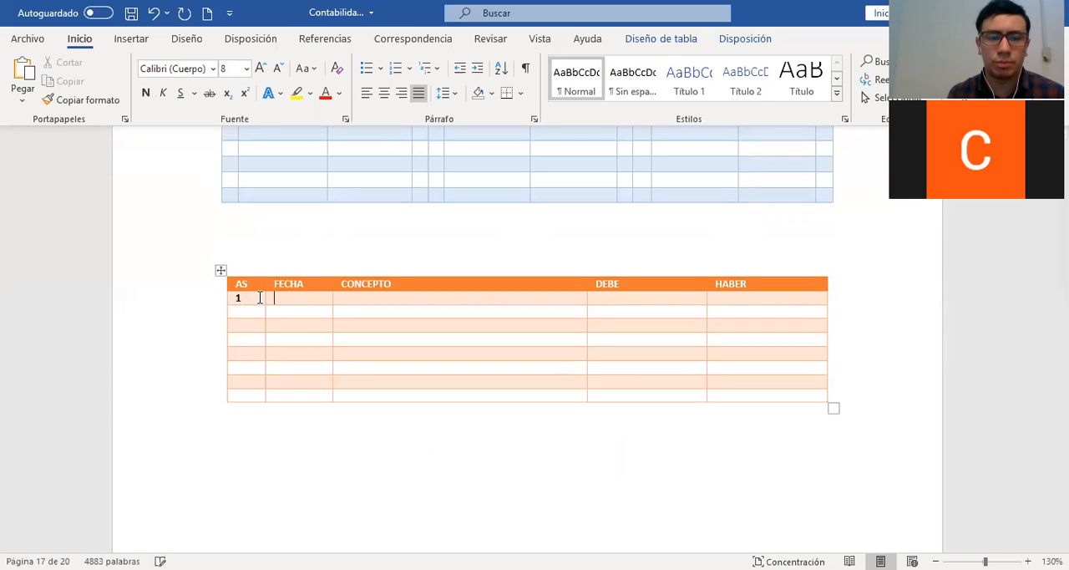
text(1-MAR )
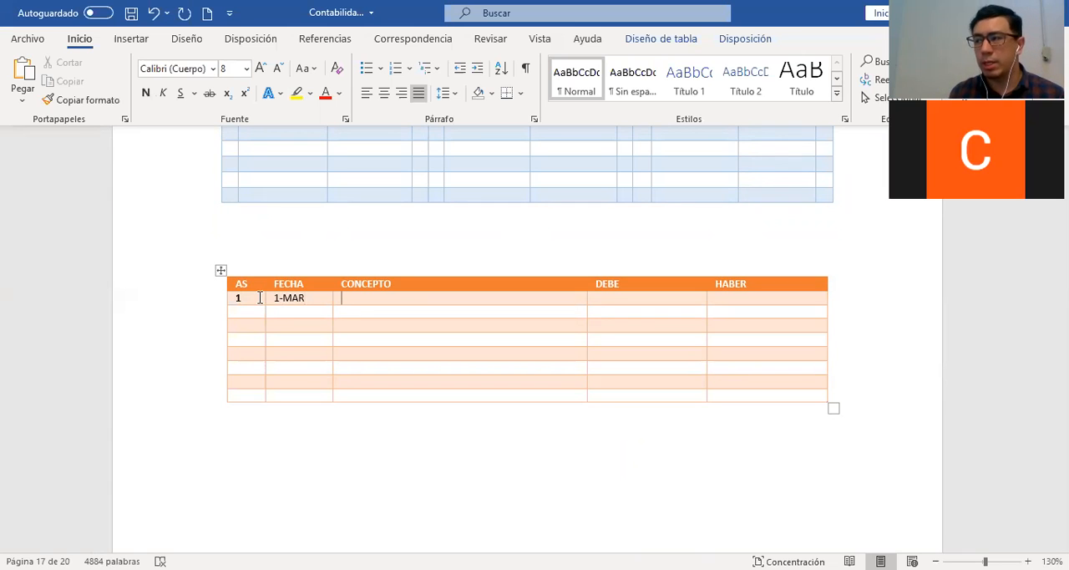
text(MER)
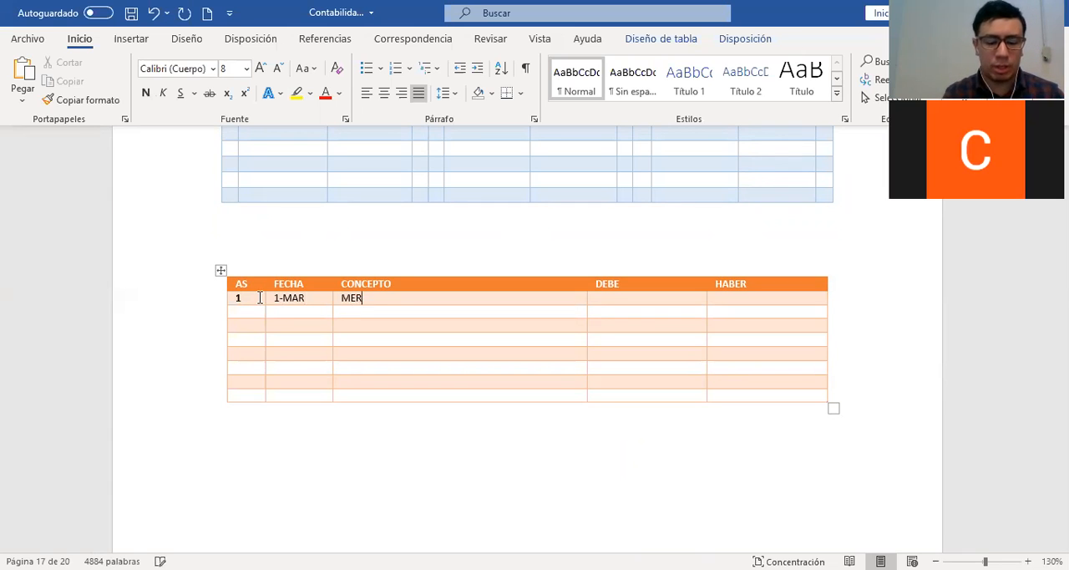
text(CANCÍAS EN TRANSITO )
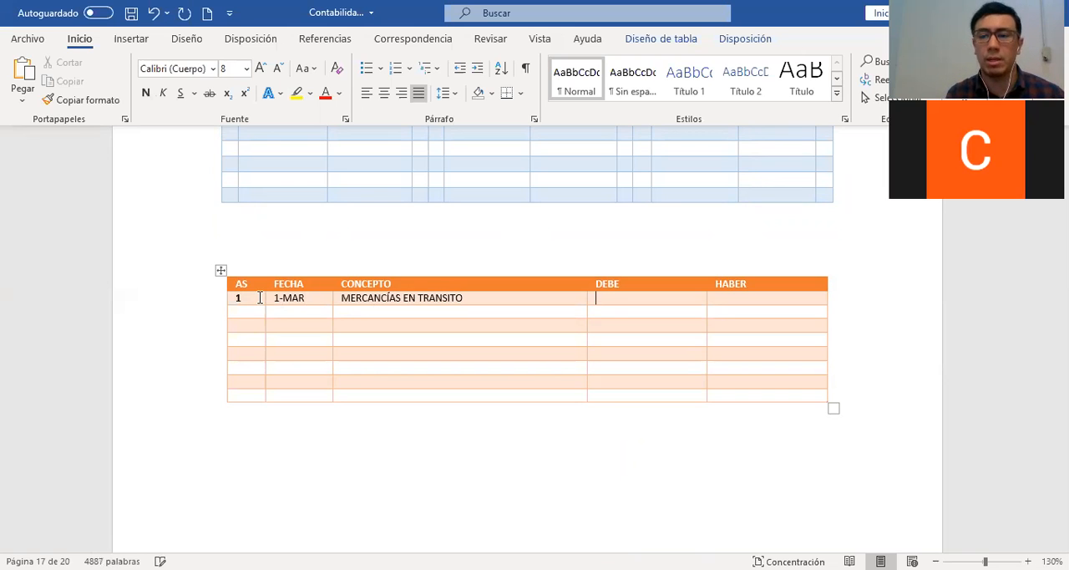
text(420.000.00)
Record "MERCANCÍAS EN TRANSITO" in journal entry 1 with 420.000.00 in the DEBE column
key(Down)
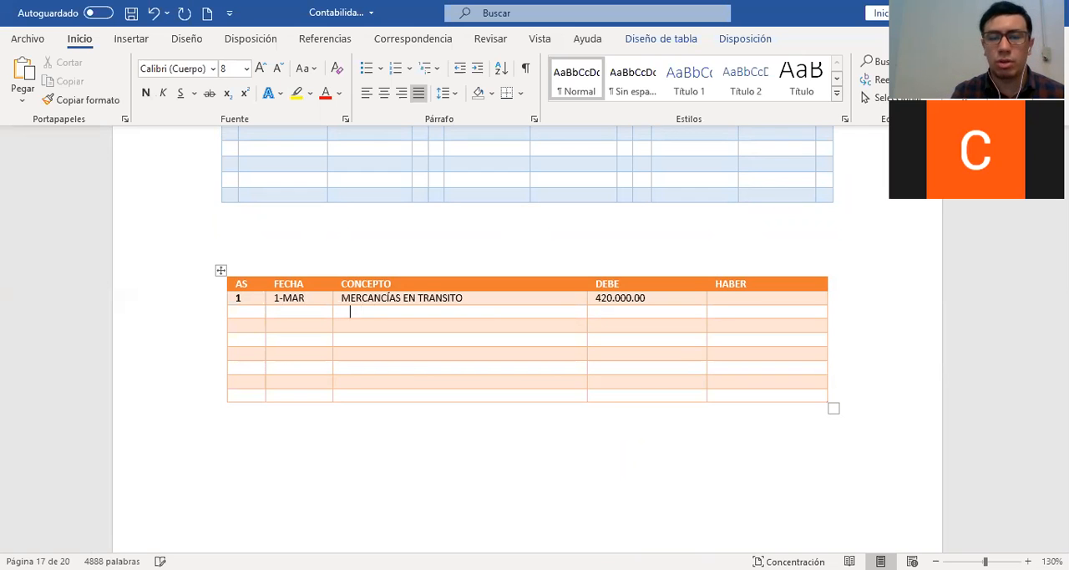
Add an indented "PROVEEDOR EXTRANJERO 1" line to journal entry 1 with 420.000.00 in the HABER column
text(PR)
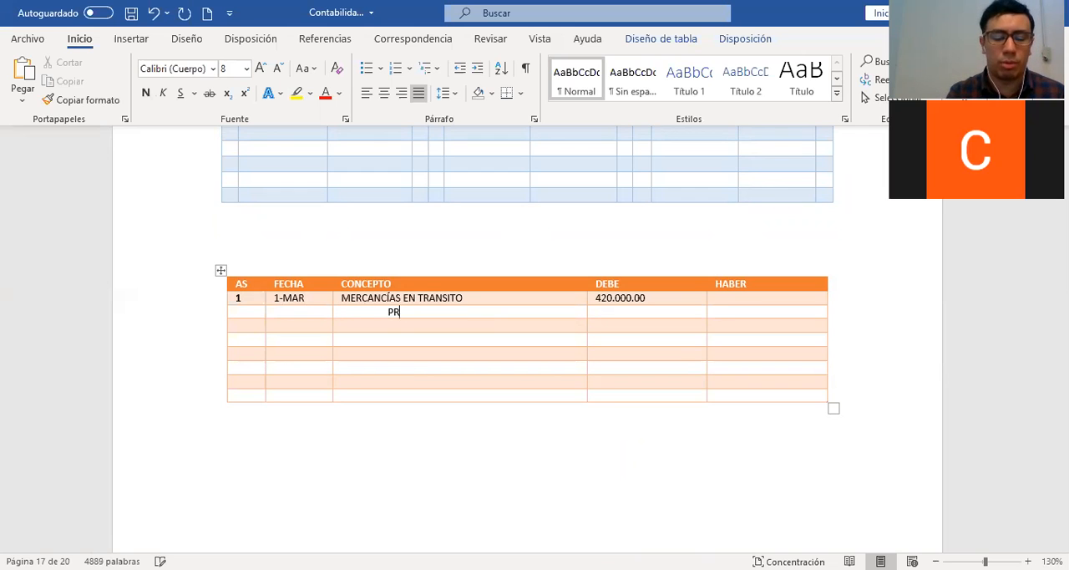
text(OVEEDOR EXTRANJERO 1)
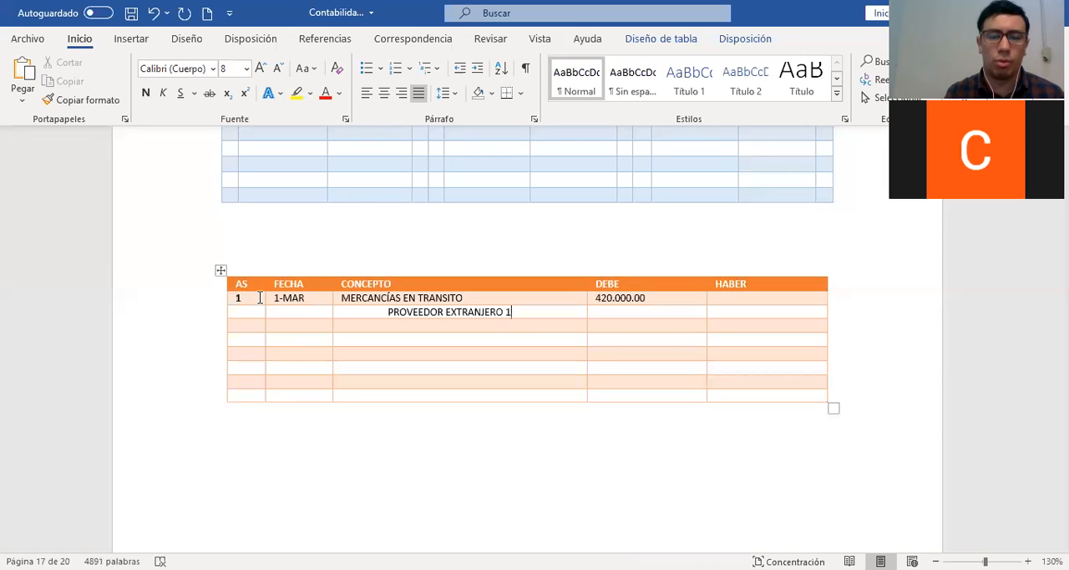
key(Tab)
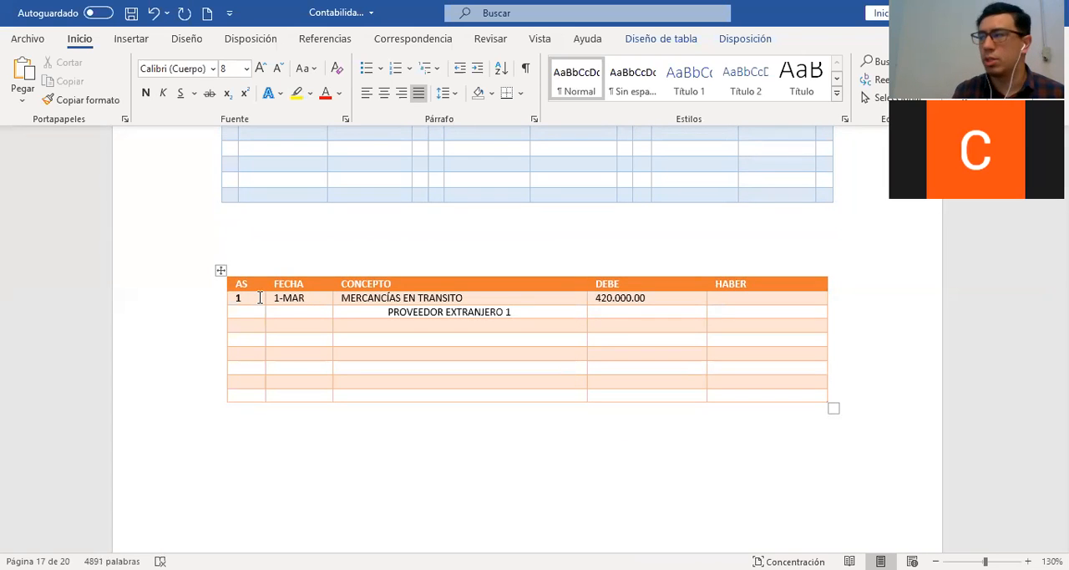
text(420.00)
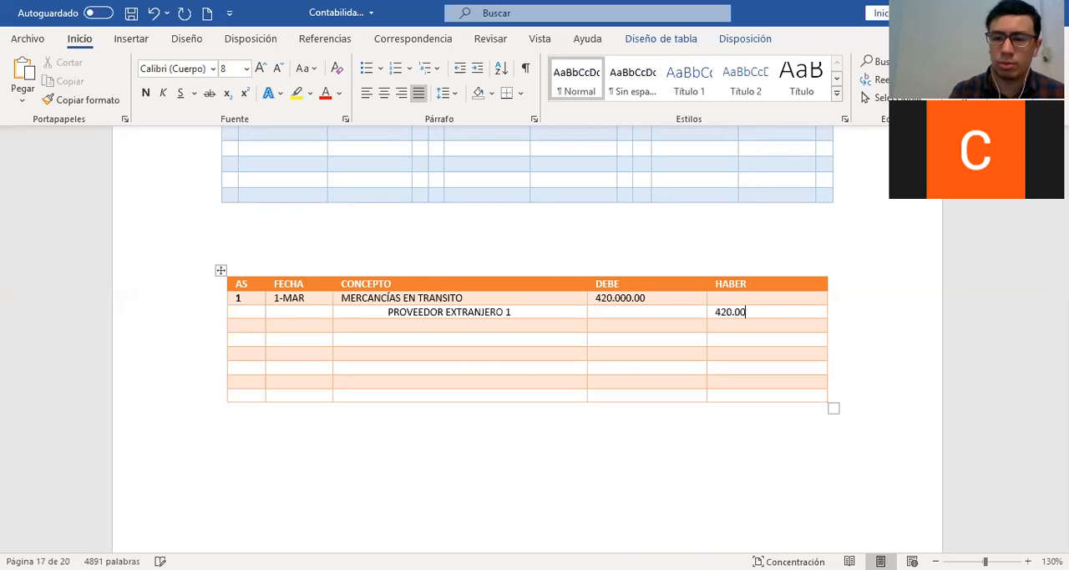
text(00.00)
key(Left)
key(Left)
key(Left)
key(BackSpace)
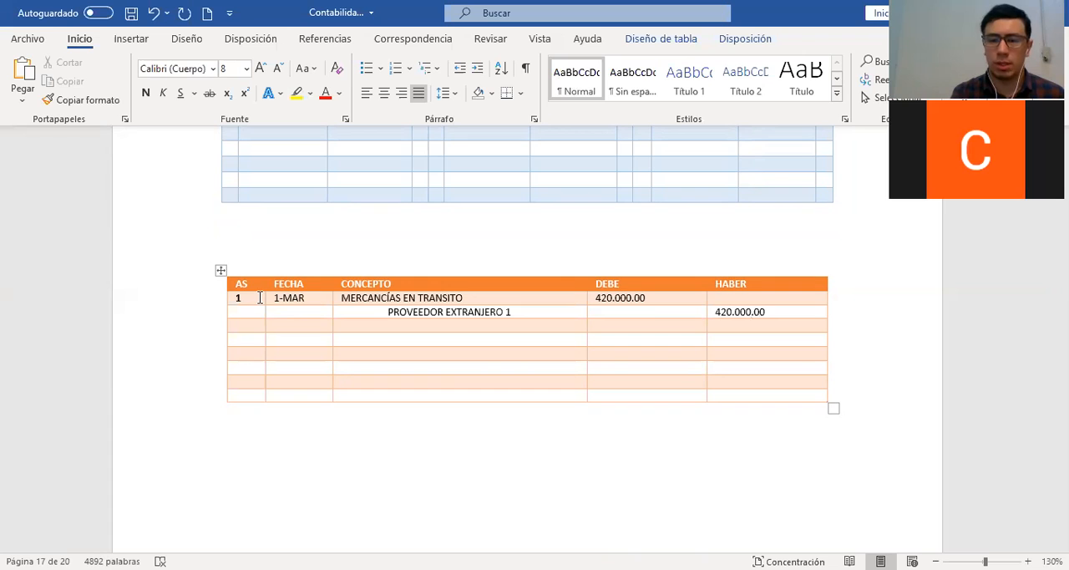
Add the description "COMPRA DE MERCANCÍA EN EEUU AL T.C. 6.00 X DLLS" below the supplier line of journal entry 1
key(Tab)
key(Tab)
key(Tab)
text(COMPRA DE MERCANC)
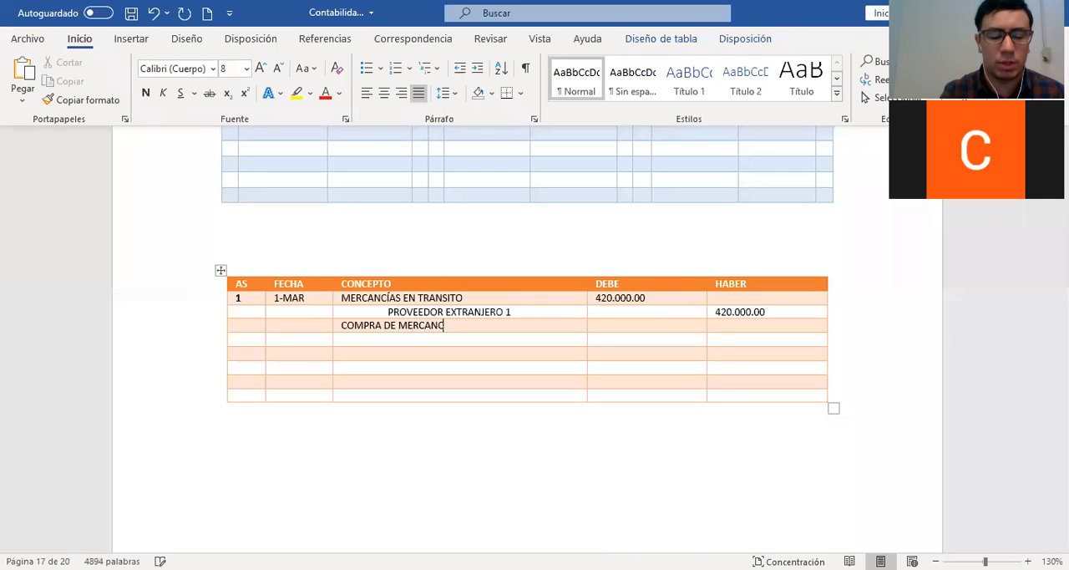
text(ÍA EN EEUU AL T.C. 6.00)
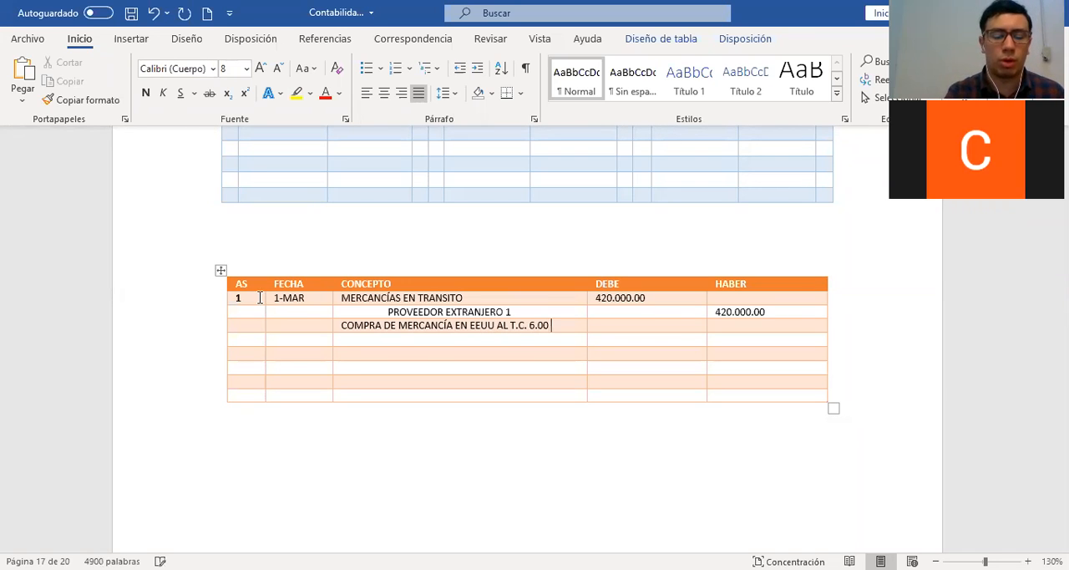
text( X DLLS)
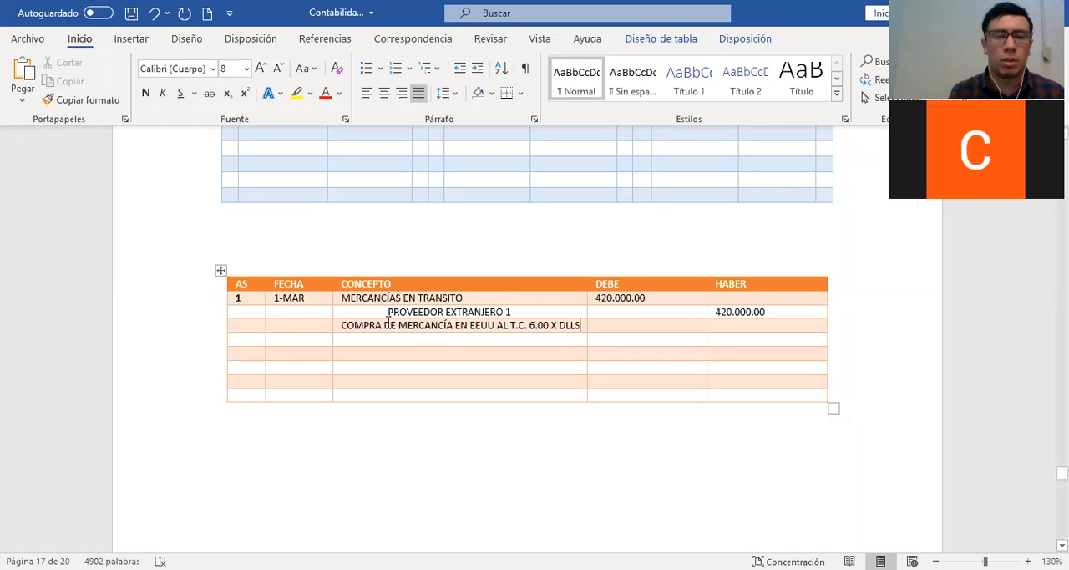
Title the first T-account "MERCANCÍAS EN TRANSITO" and post 420.000.00 on its debit side with entry number "1"
scroll(387, 317, up, 3)
scroll(316, 243, up, 1)
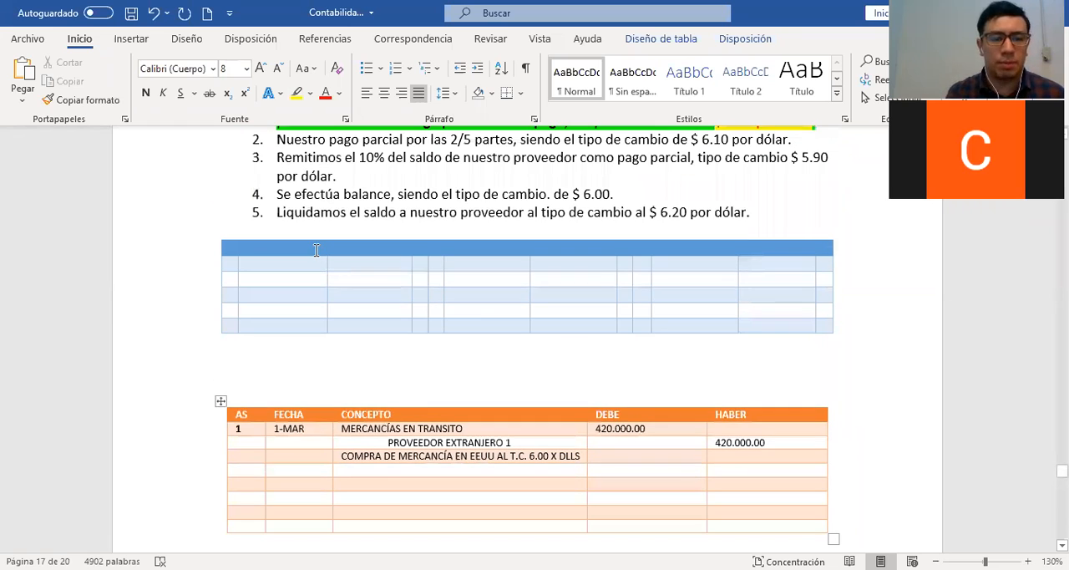
click(316, 249)
text(MERCANC)
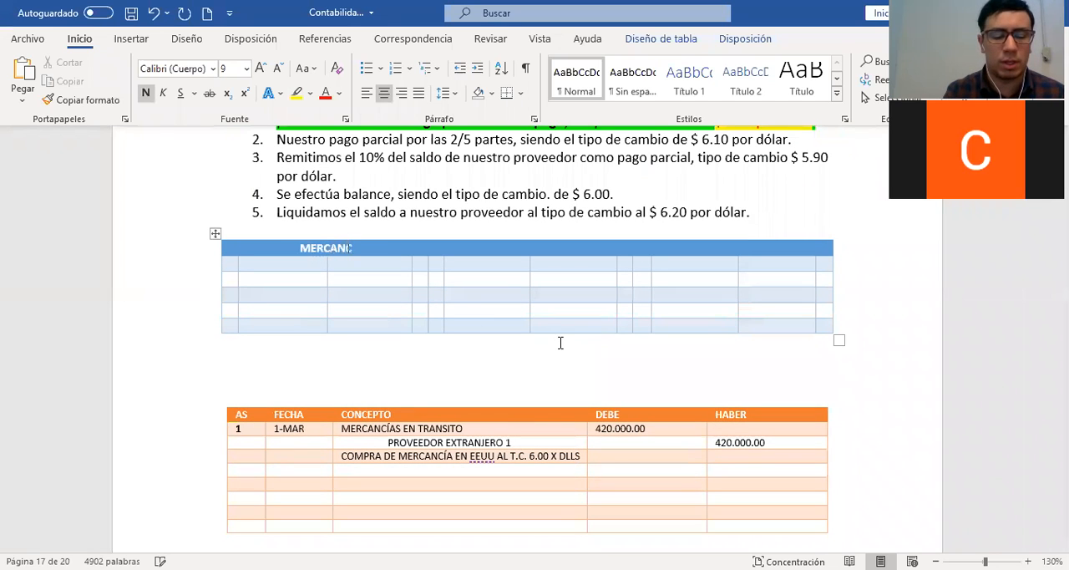
text(ÍAS EN TRANSITO)
key(Down)
text(420.)
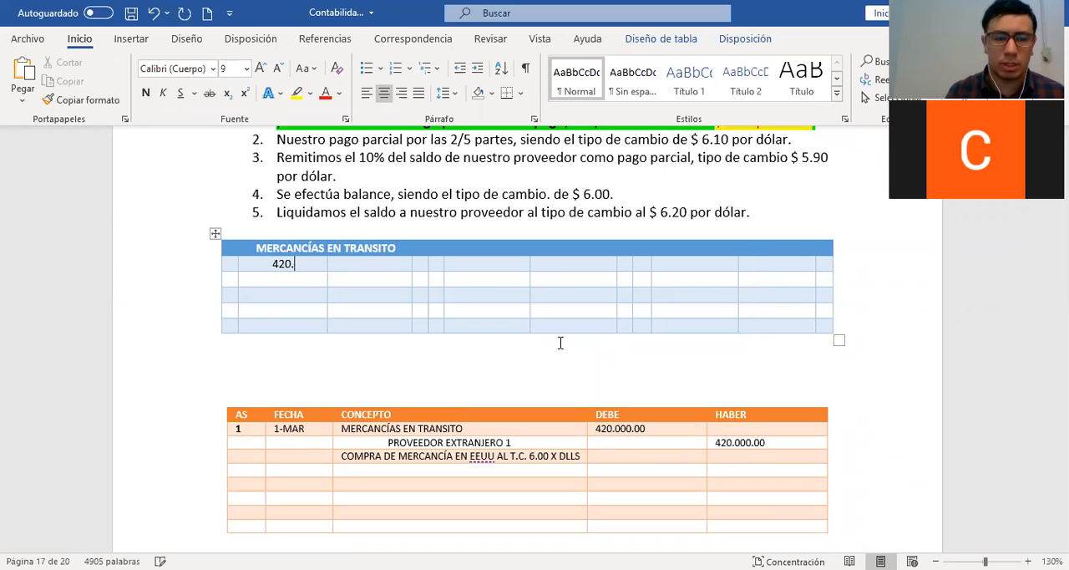
text(000.00)
key(shift+Tab)
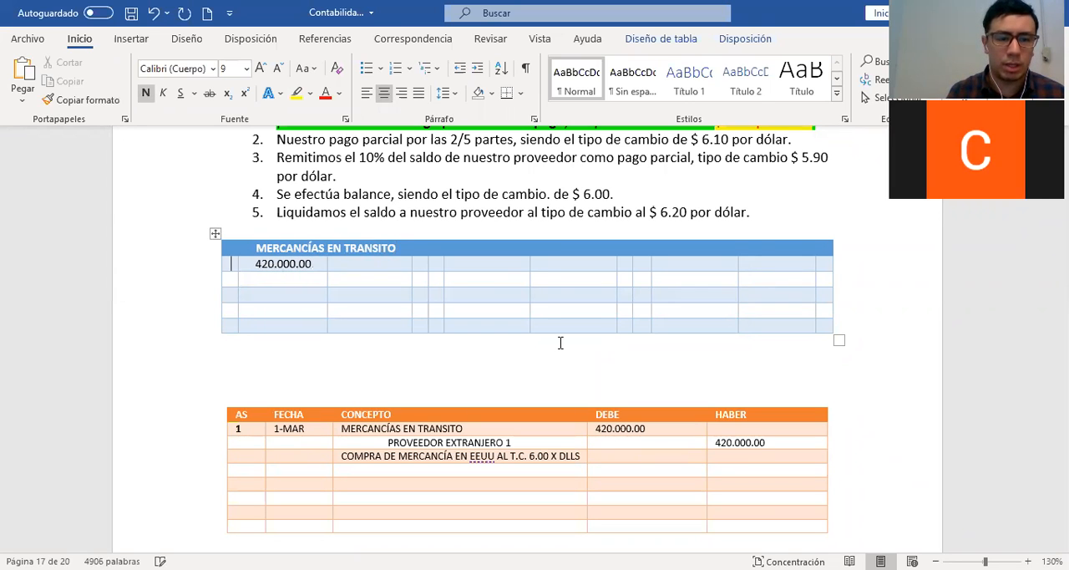
text(1)
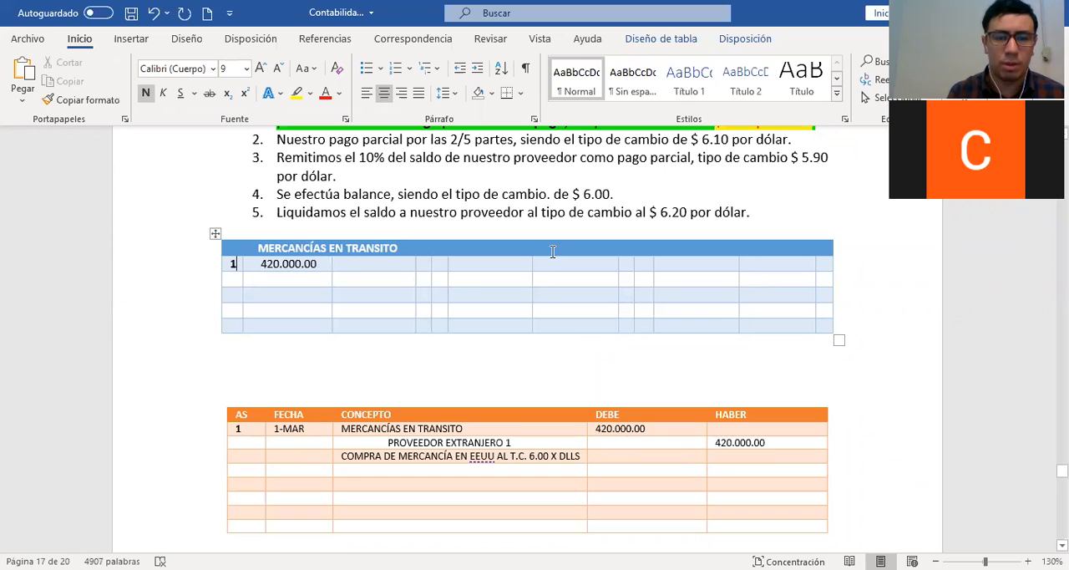
Title the second T-account "PROVEEDORES EXTANJEROS" and post 420.000.00 on its credit side with entry number "1"
click(553, 251)
text(PROVEE)
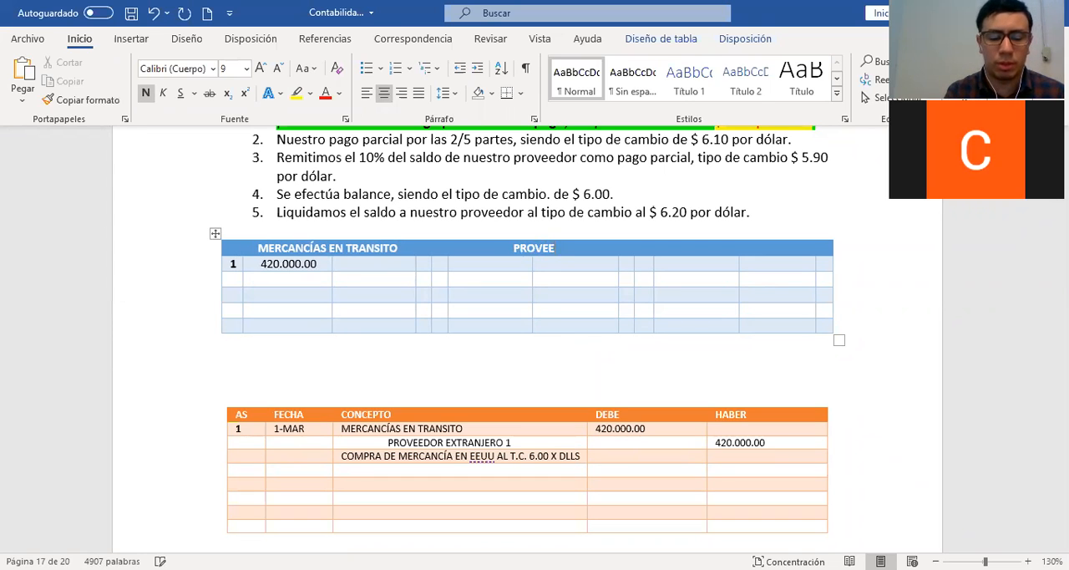
text(DORES EX)
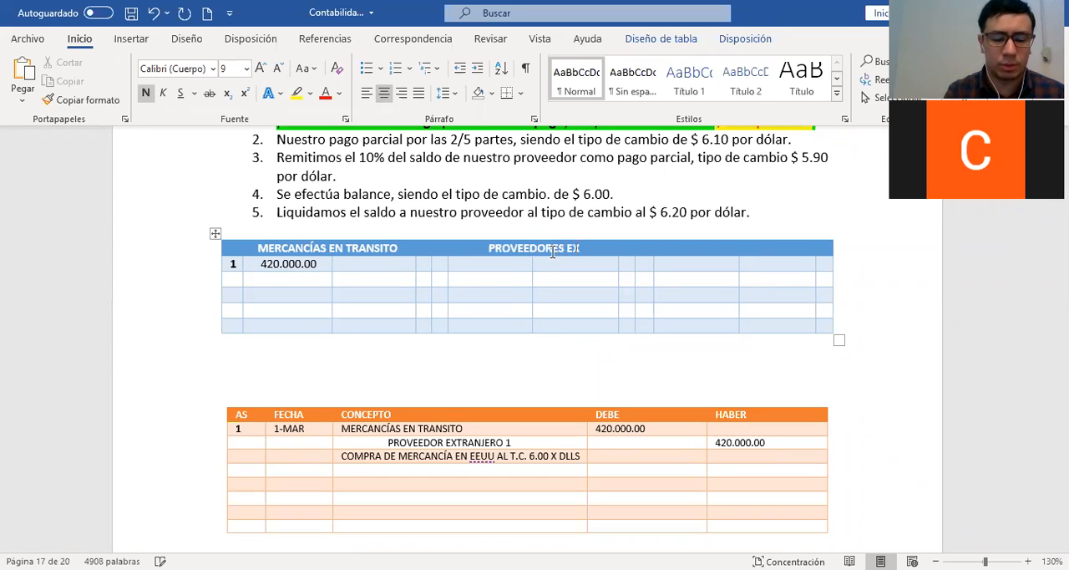
text(TANJEROS)
key(Down)
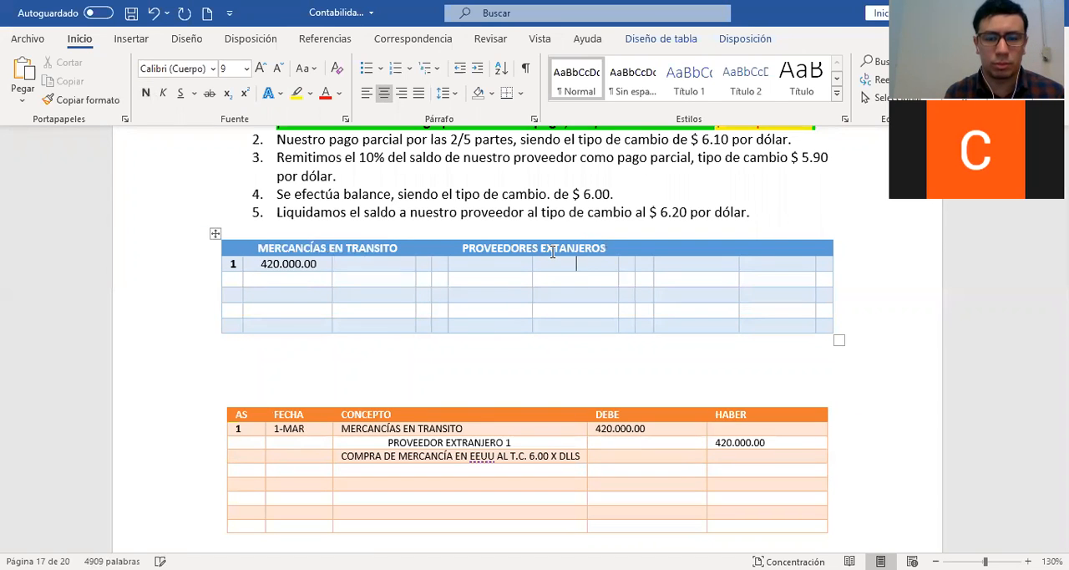
text(420.000.00)
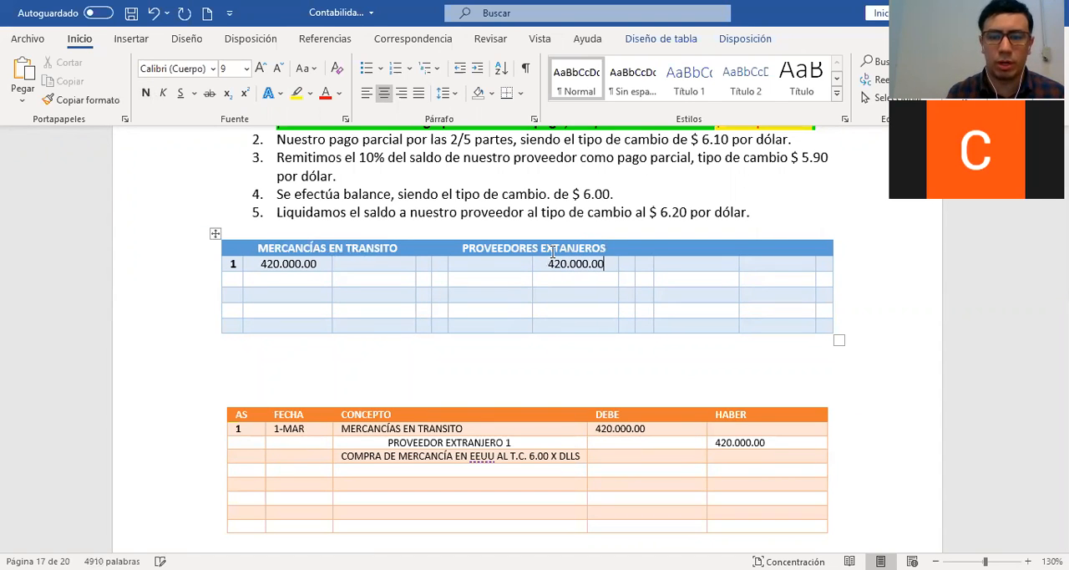
key(Tab)
text(1)
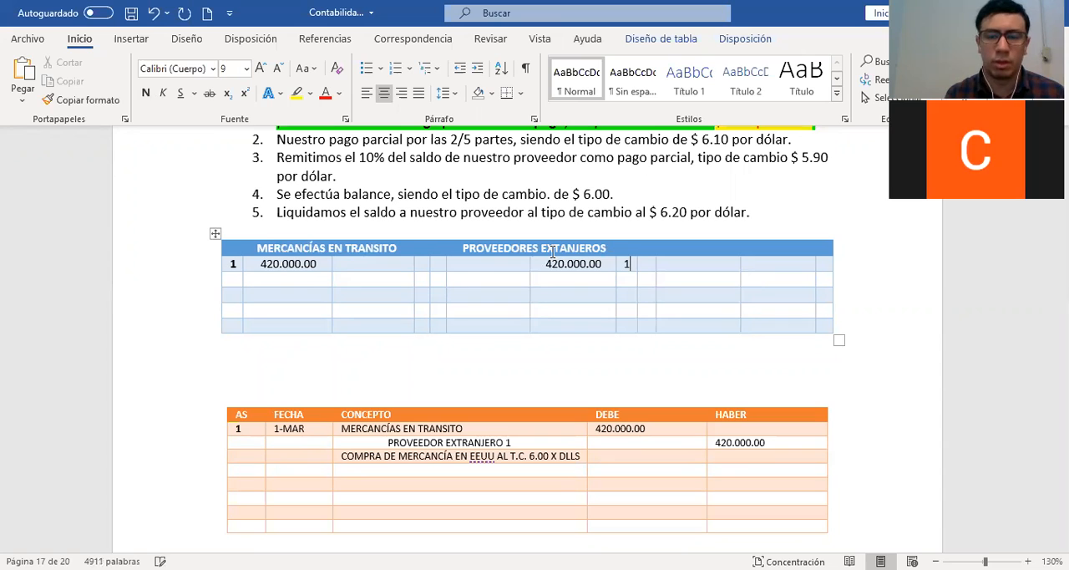
click(497, 284)
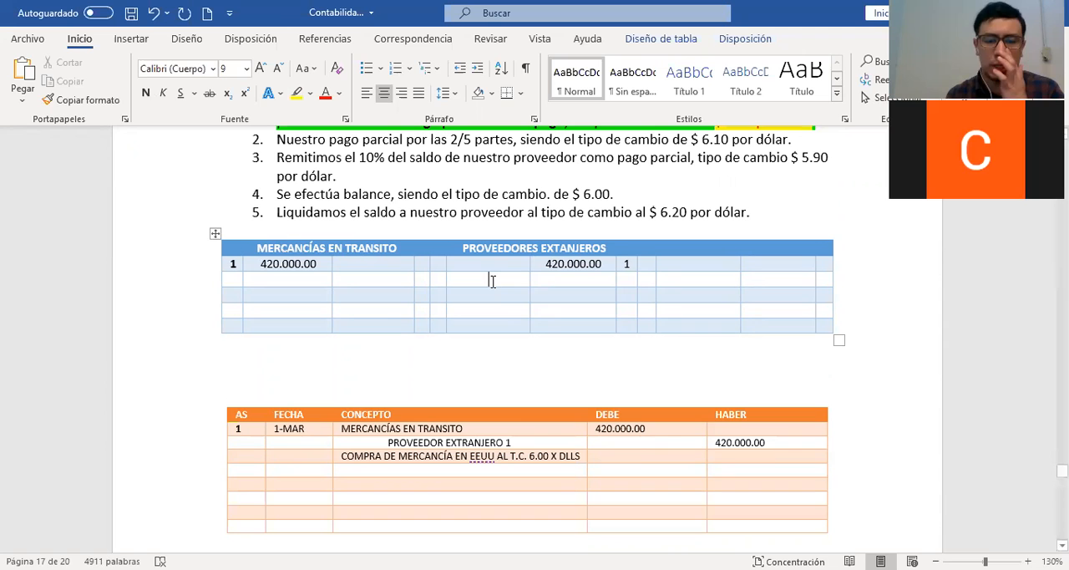
Highlight item 2 of the example, the partial payment of 2/5, in yellow
scroll(492, 282, up, 1)
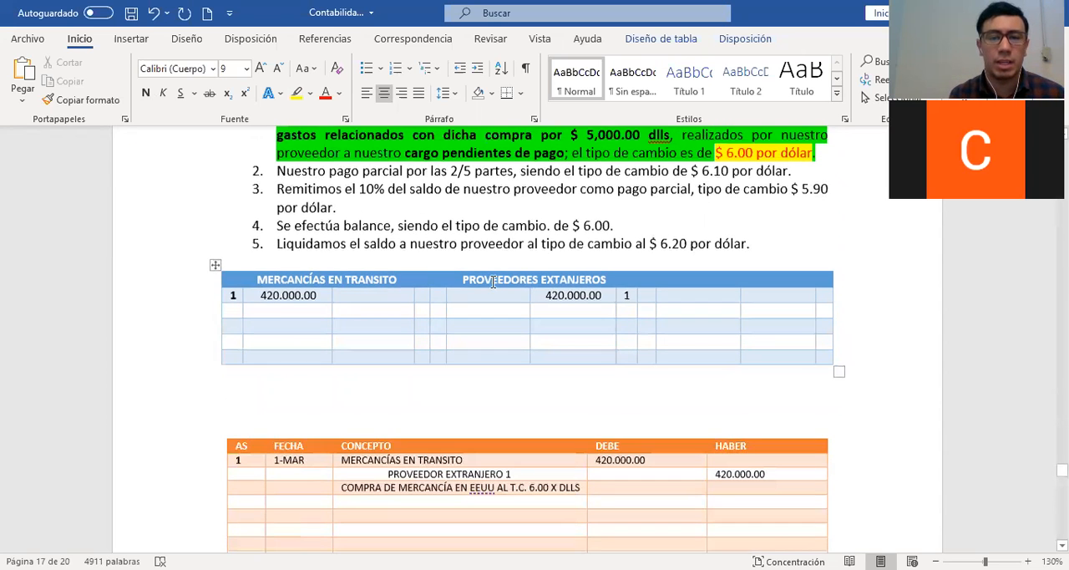
scroll(348, 278, up, 2)
click(184, 259)
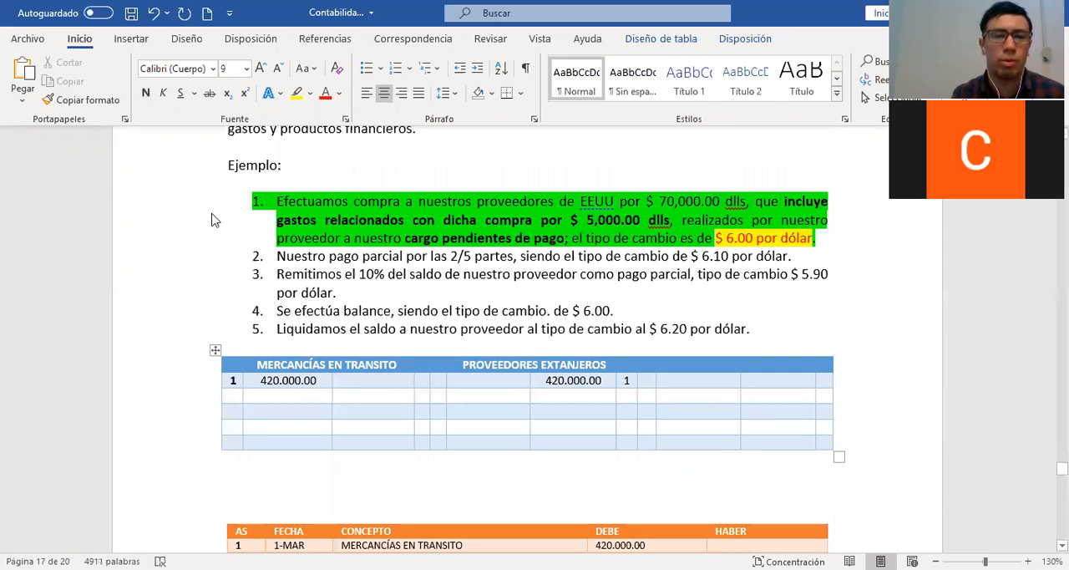
click(311, 93)
click(301, 115)
click(416, 288)
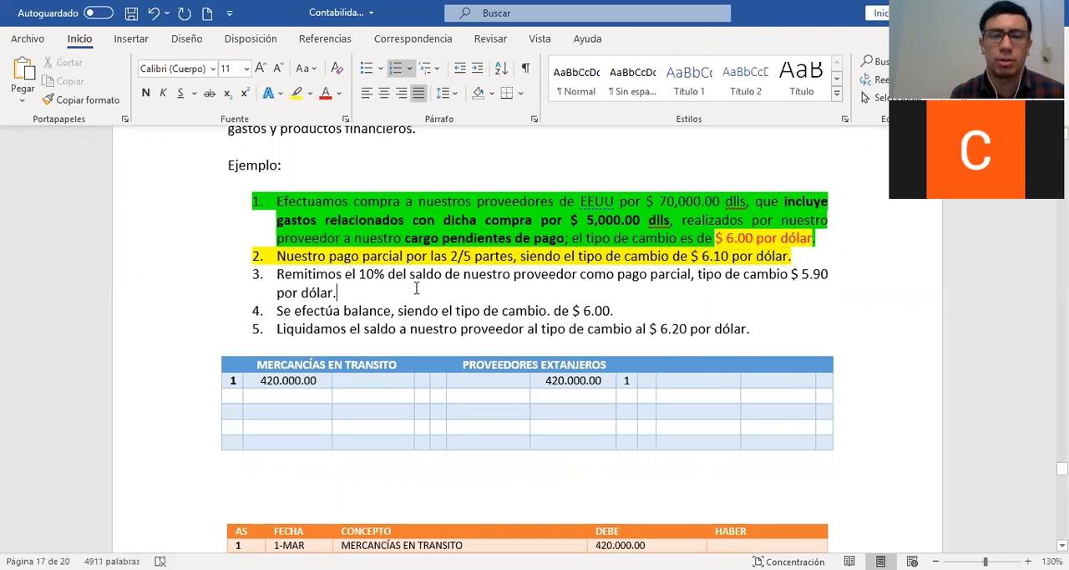
Highlight "DE TIPO DE COMPRA" in the procedure's heading in yellow
scroll(416, 288, up, 2)
scroll(416, 289, up, 5)
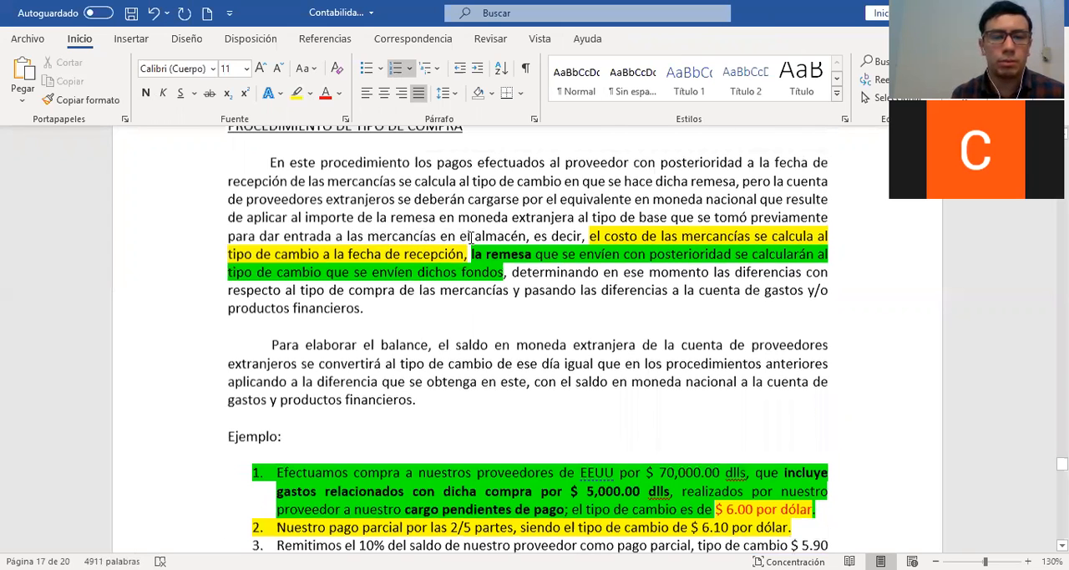
click(297, 94)
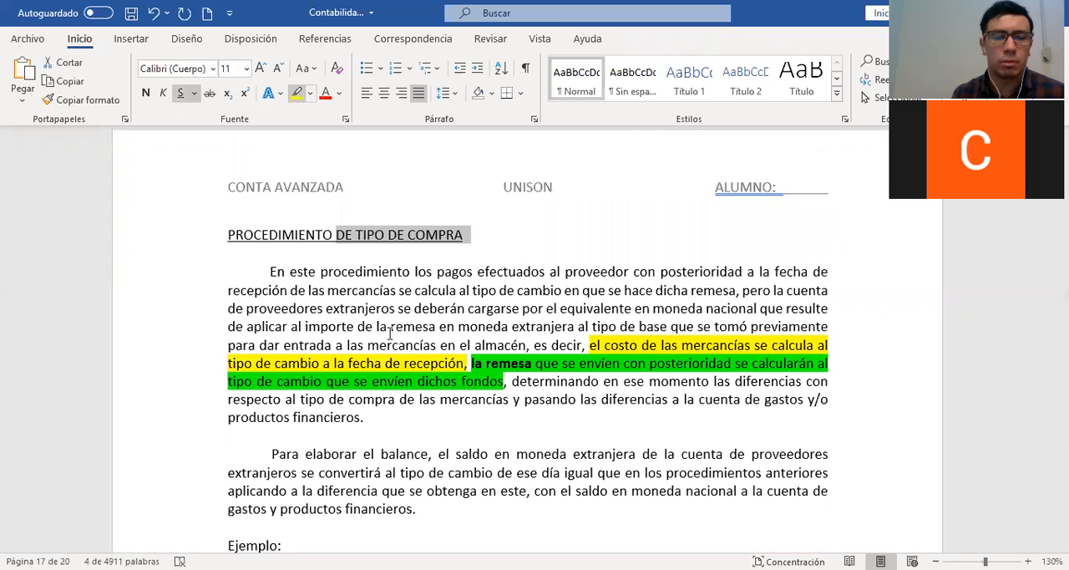
Color the exchange rate "$ 6.10 por dólar" red in item 2 of the example
scroll(389, 333, down, 9)
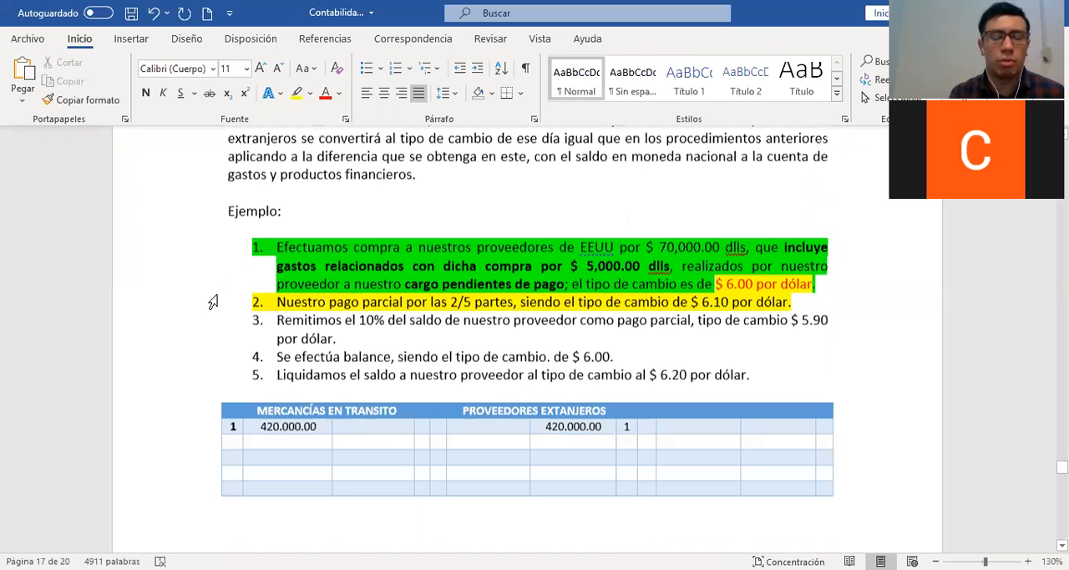
scroll(203, 301, down, 1)
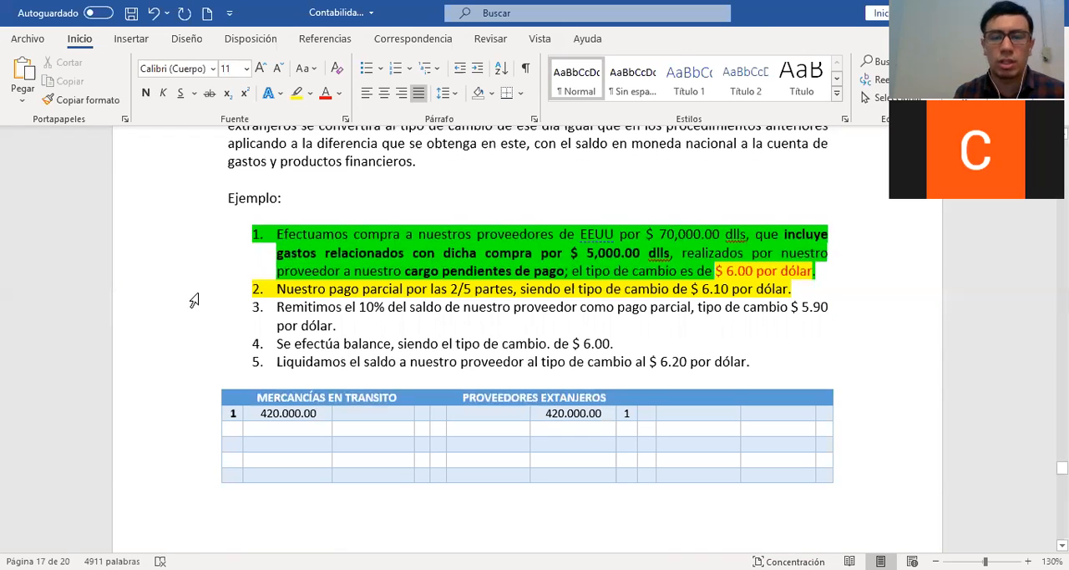
click(195, 296)
click(507, 294)
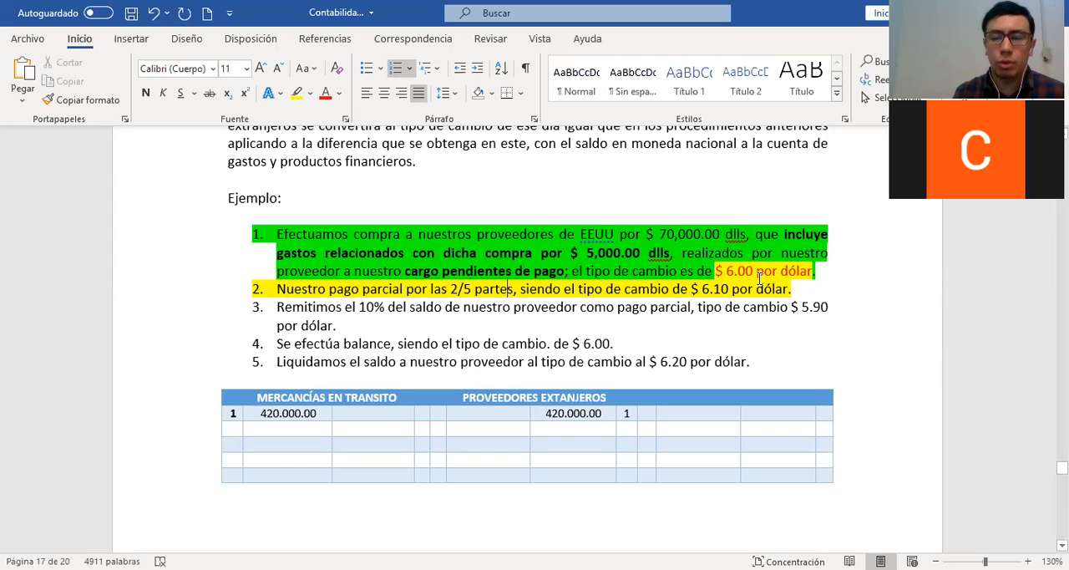
drag(690, 289, 777, 290)
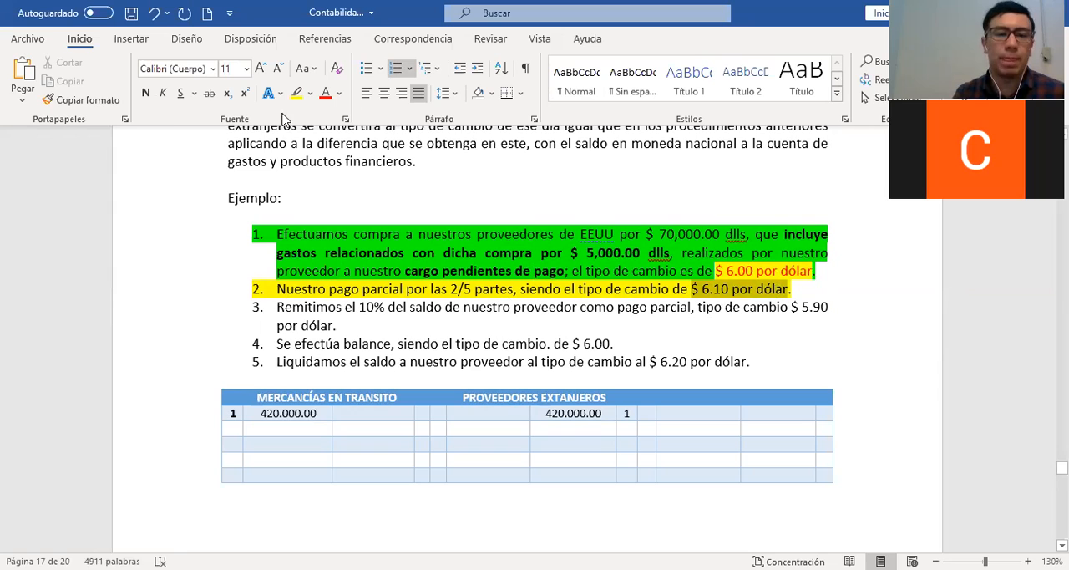
click(326, 92)
click(376, 428)
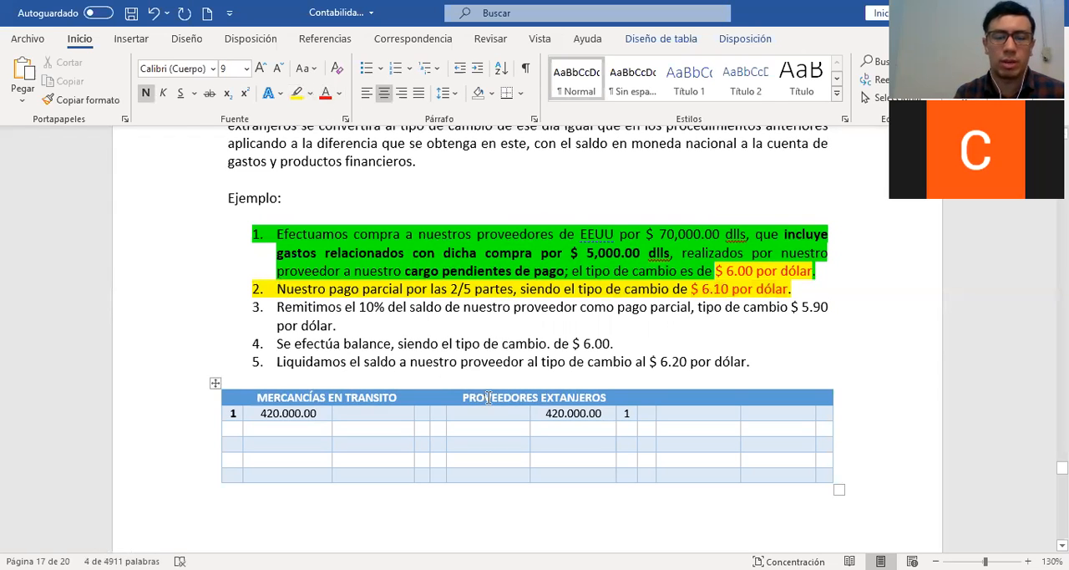
click(396, 357)
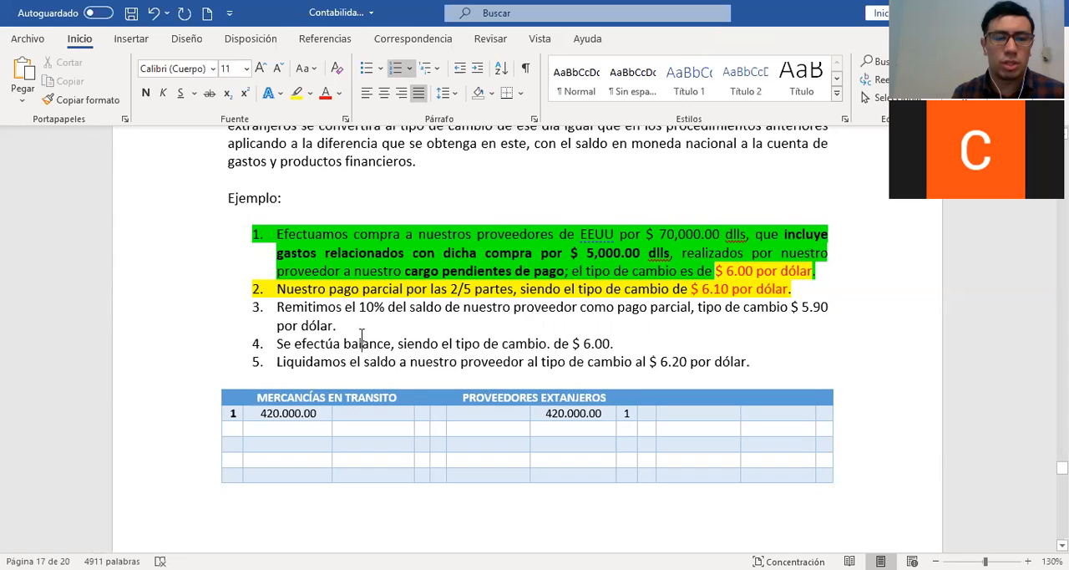
Start the second row of the foreign supplier ledger with FECHA "2-MAR" and CONCEPTO "REMESA DE 2/5 PARTES"
scroll(361, 334, down, 3)
scroll(361, 334, down, 10)
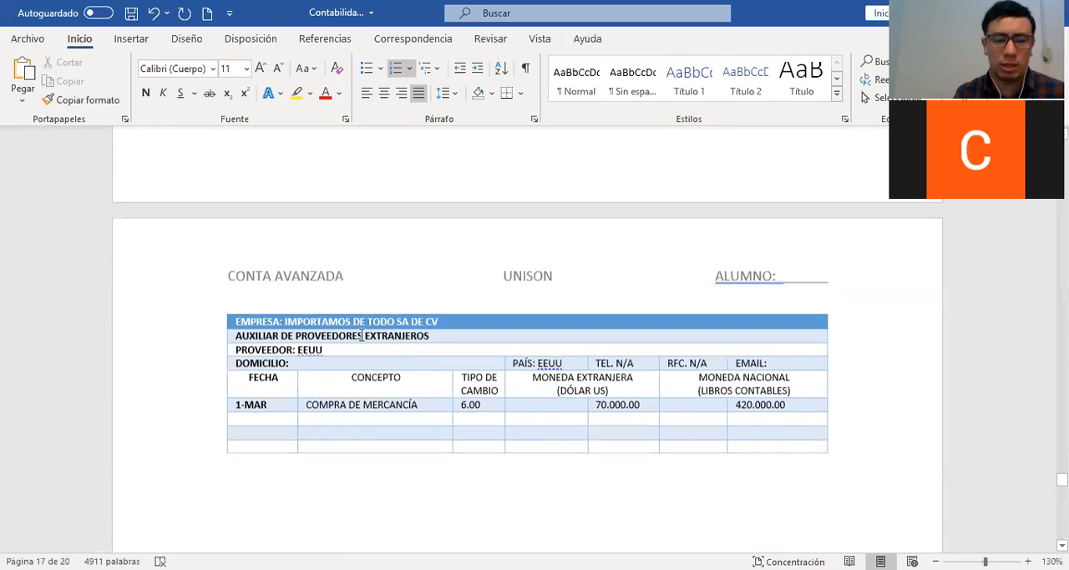
click(248, 412)
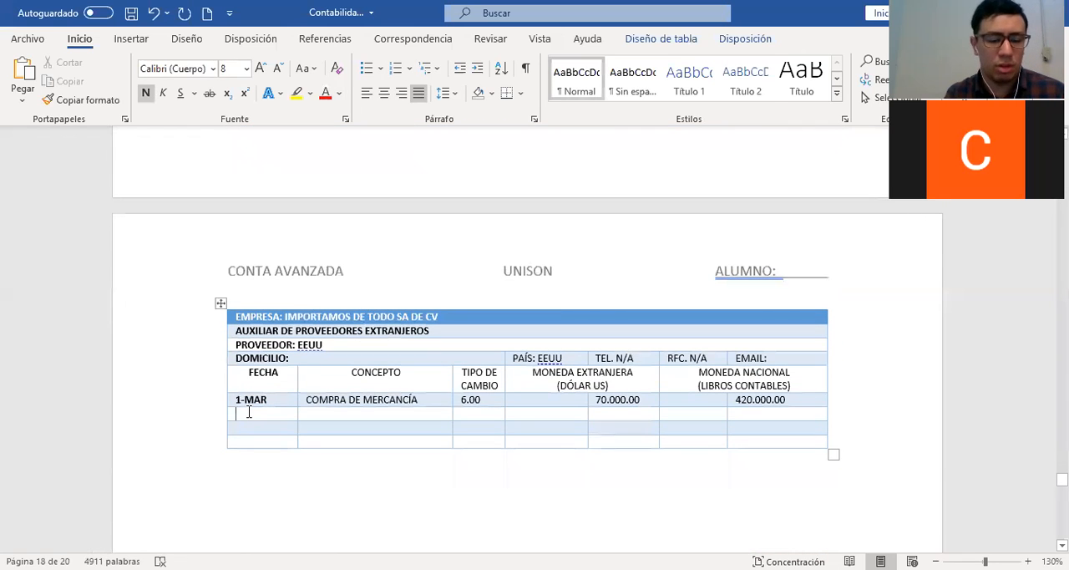
text(2-MAR)
key(Tab)
text(REMESA)
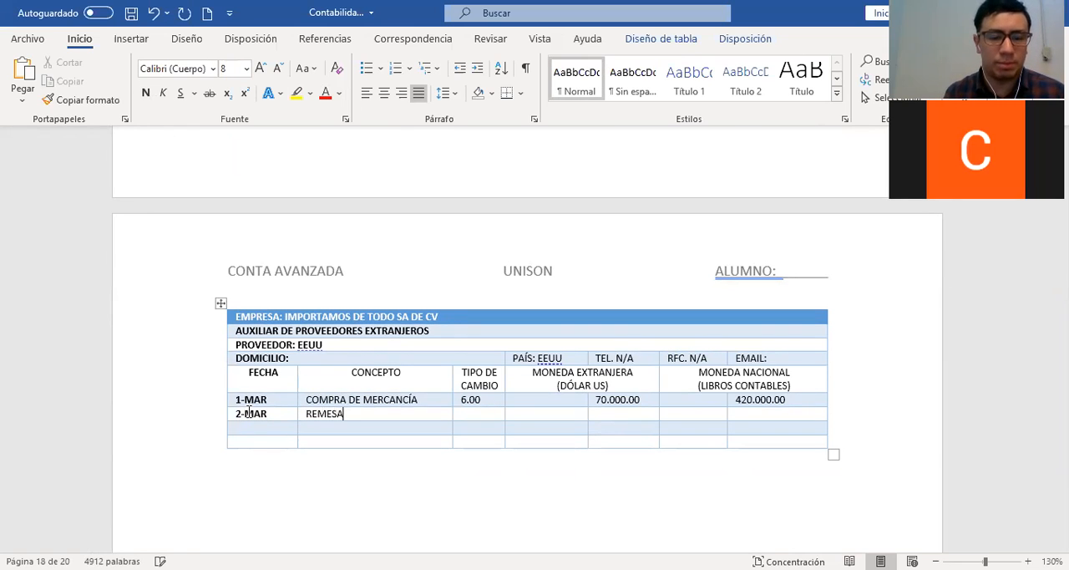
text( DE )
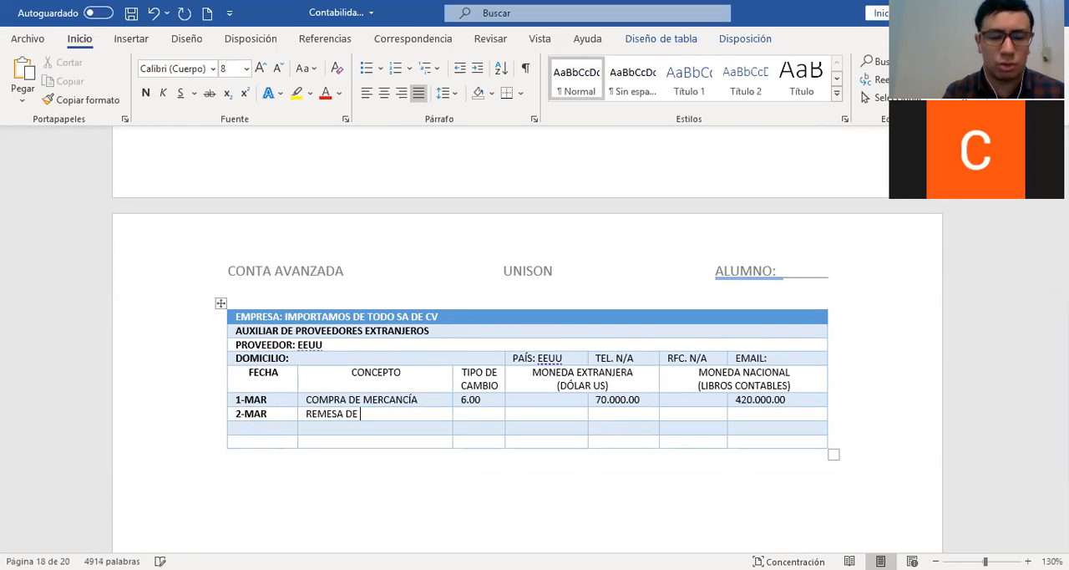
text(2/)
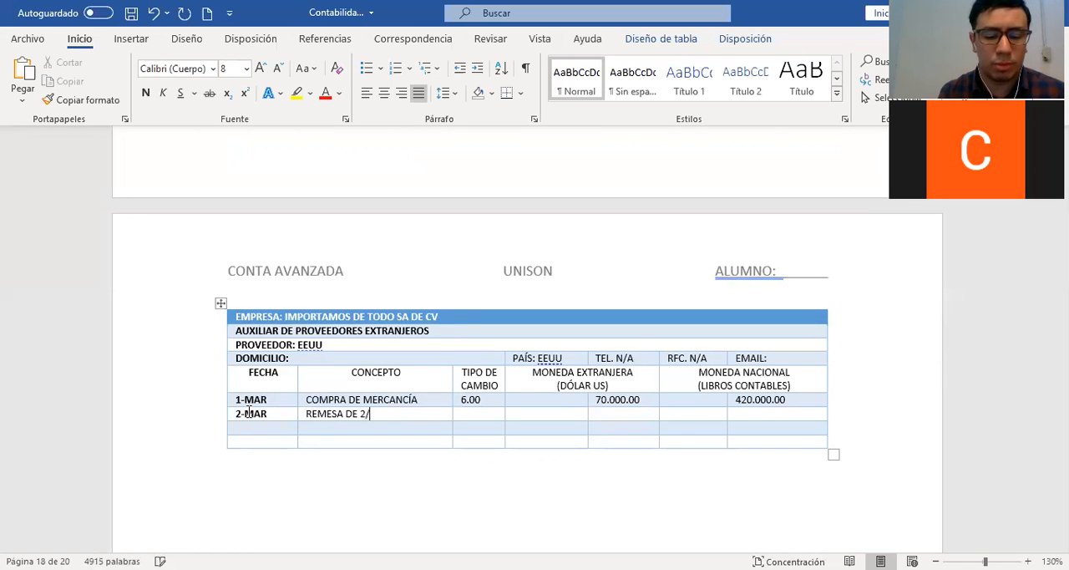
text(5 PARTES)
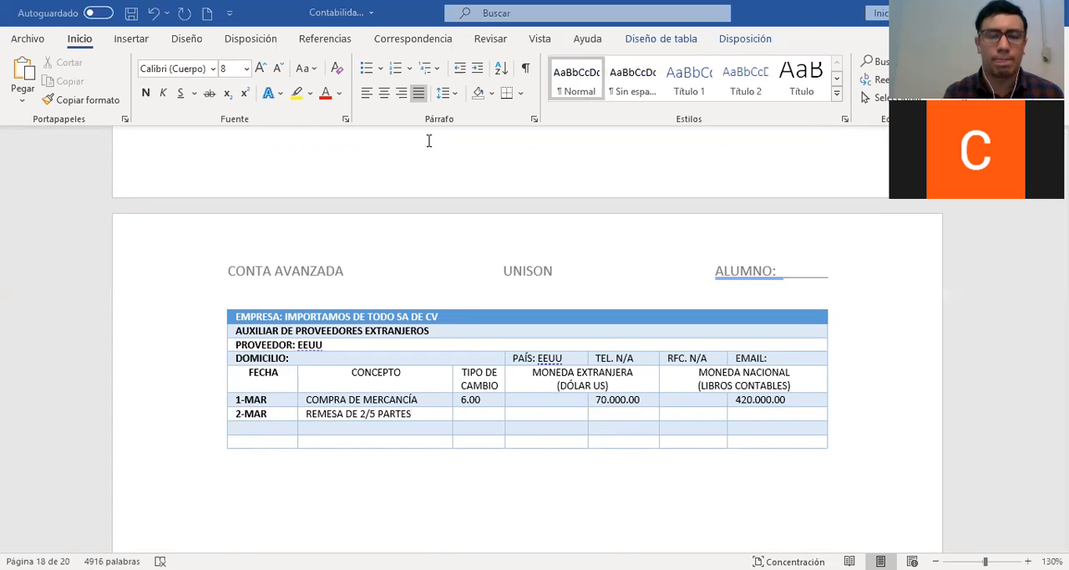
Enter the exchange rate 6.10 and 28.000.00 in the first MONEDA EXTRANJERA column of the 2-MAR ledger row
key(Tab)
text(6.10)
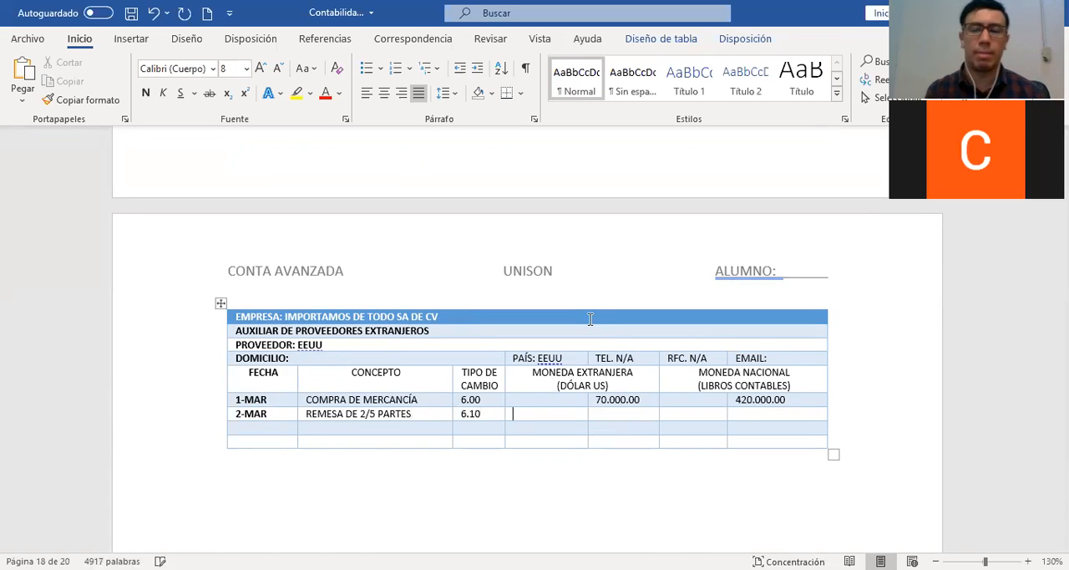
double_click(599, 399)
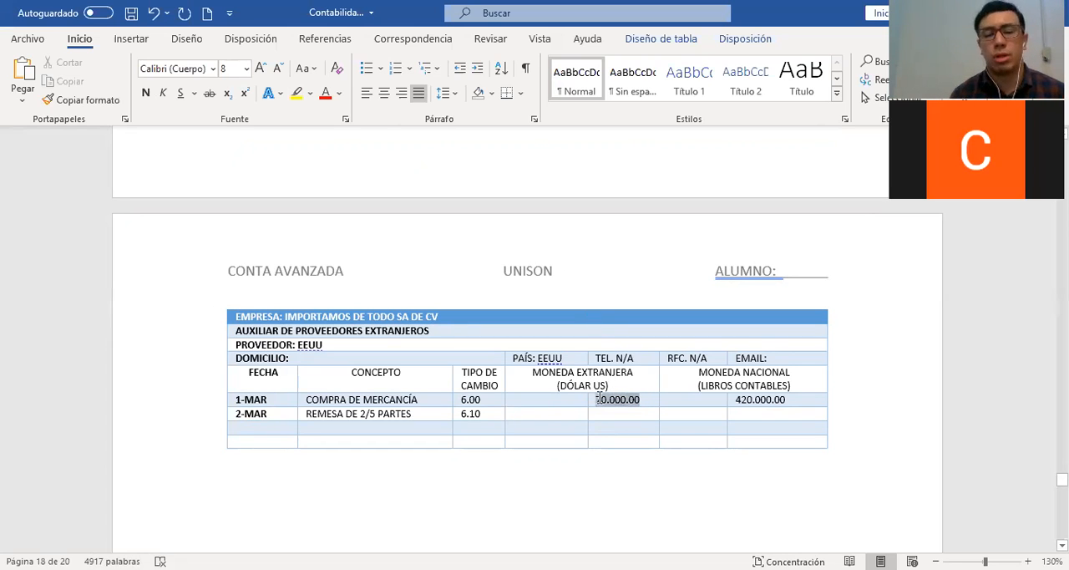
click(540, 416)
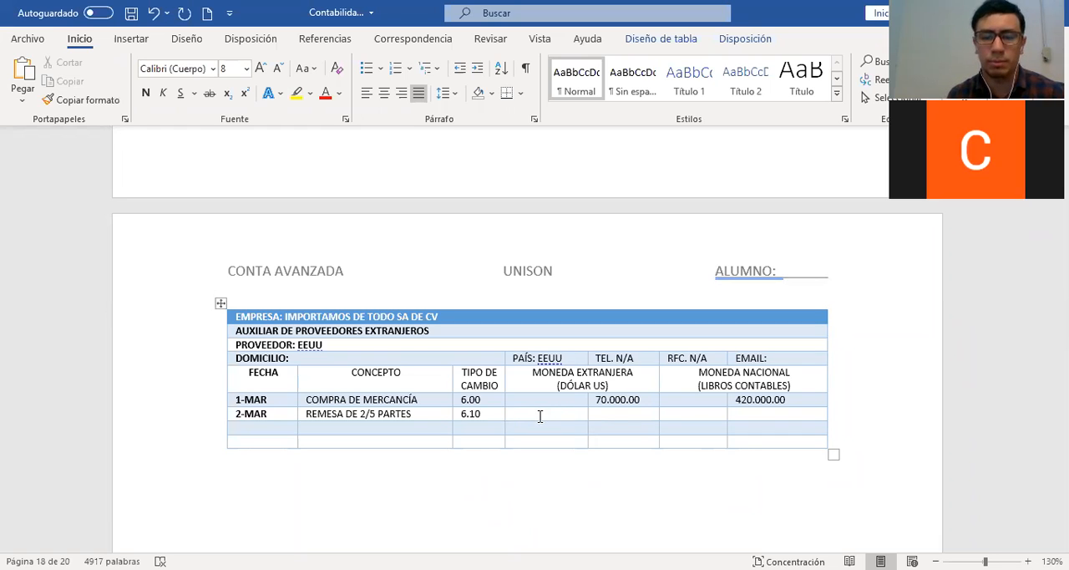
text(28.000.0)
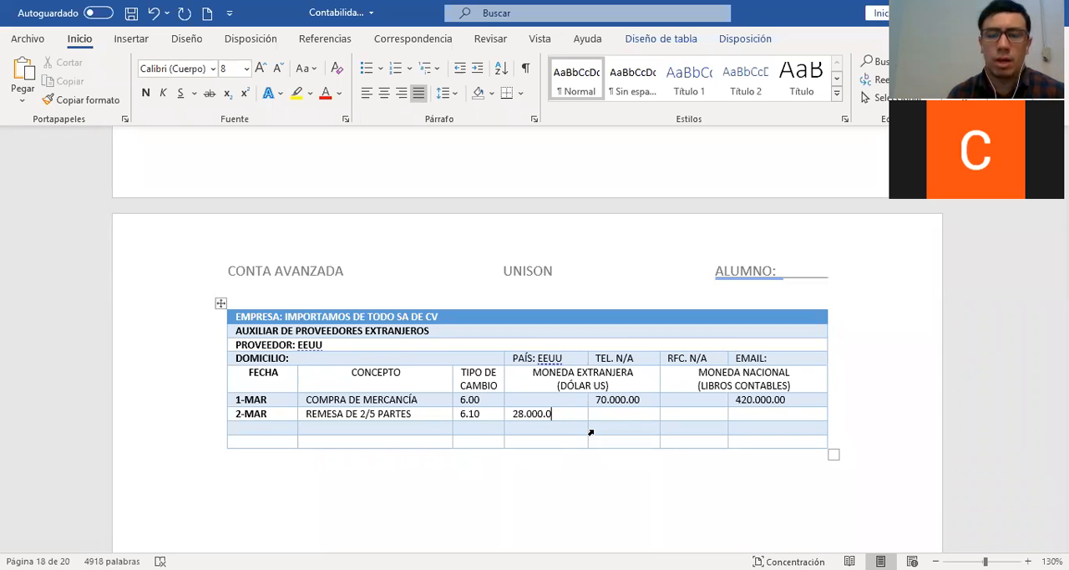
text(0)
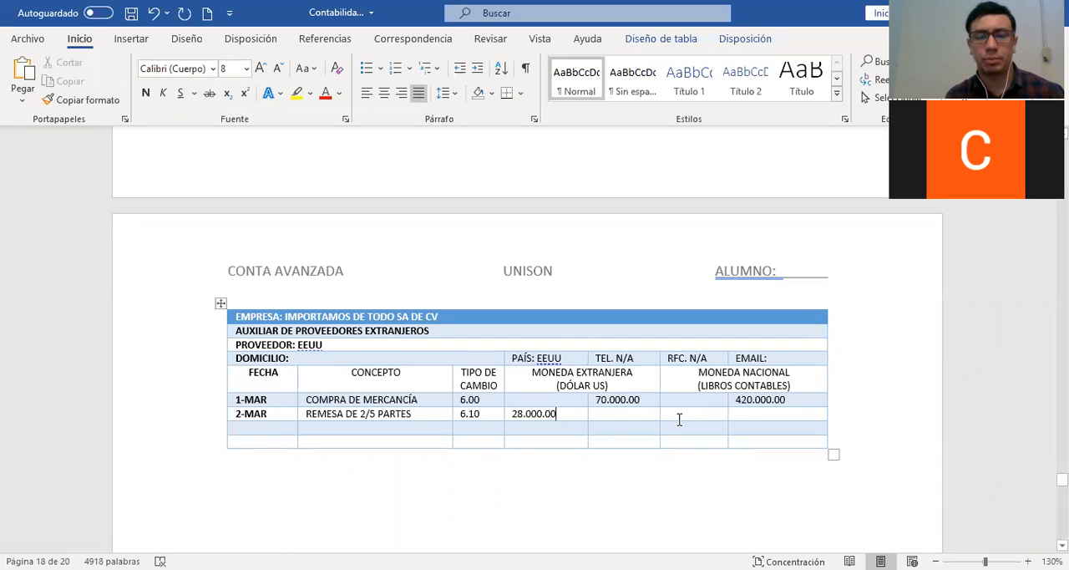
click(692, 416)
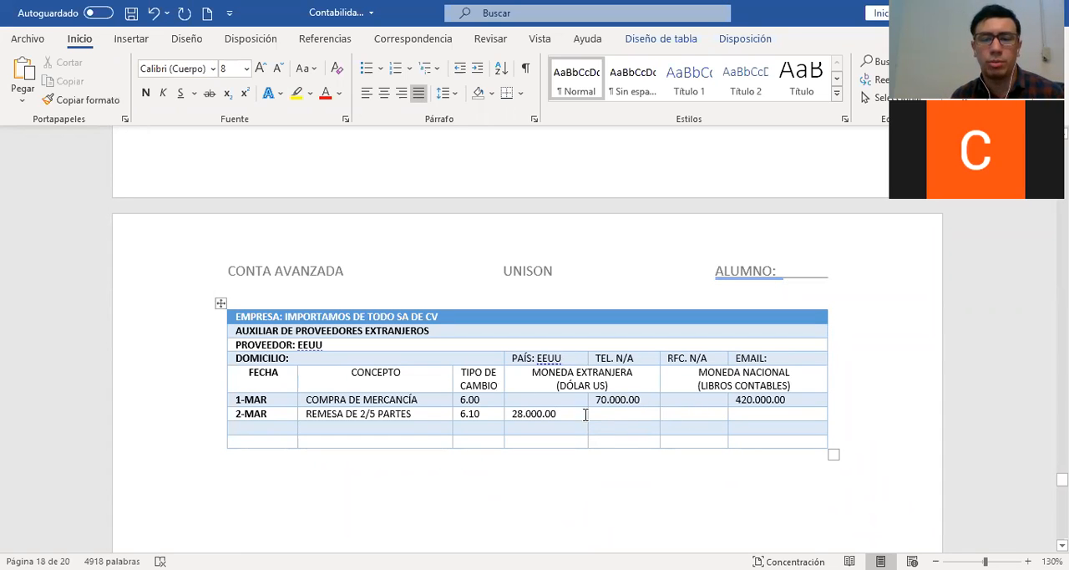
scroll(208, 456, down, 1)
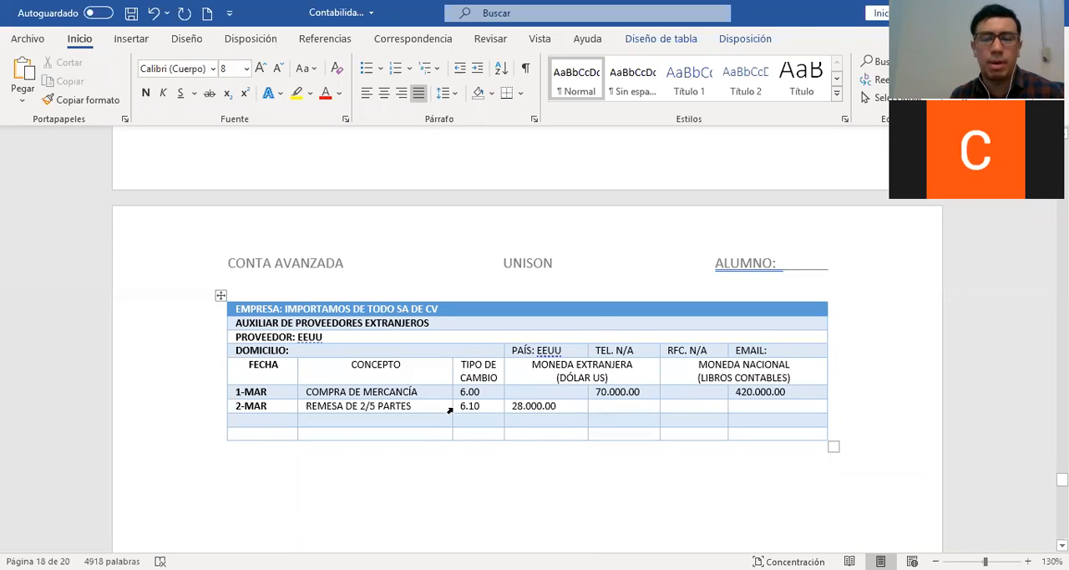
double_click(476, 407)
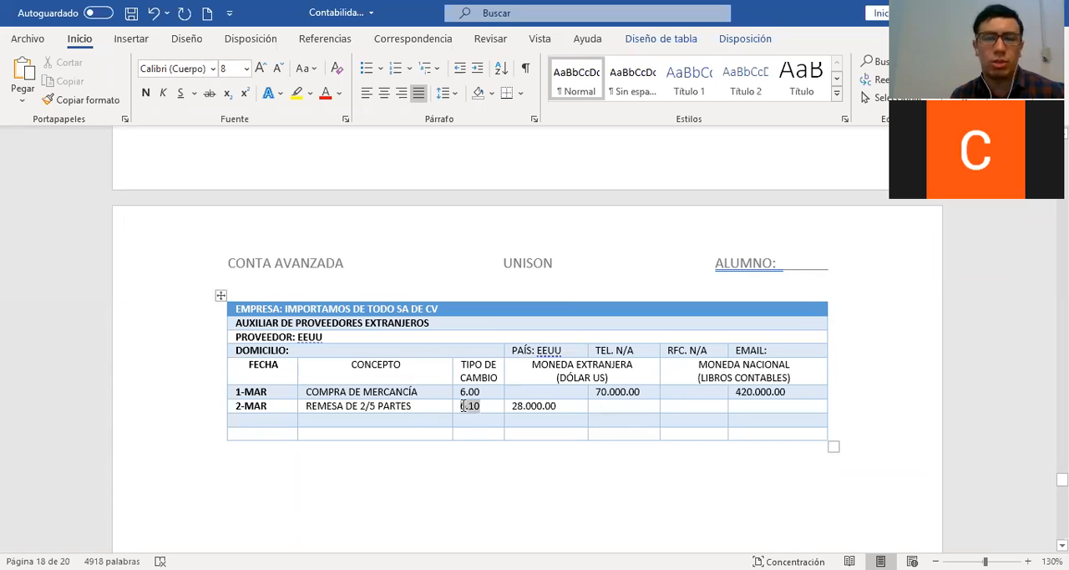
click(492, 407)
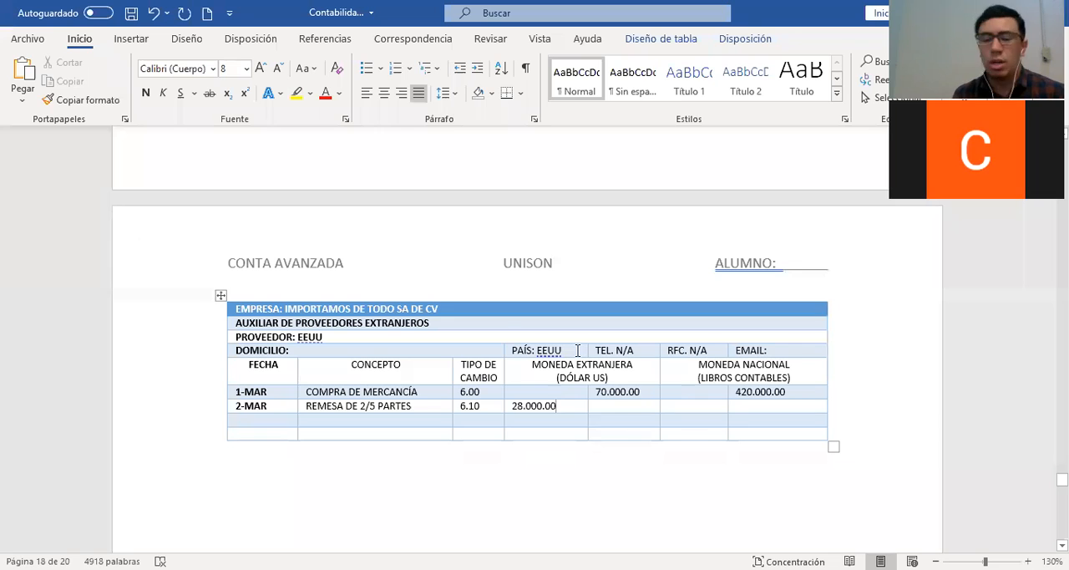
double_click(467, 393)
key(alt+Tab)
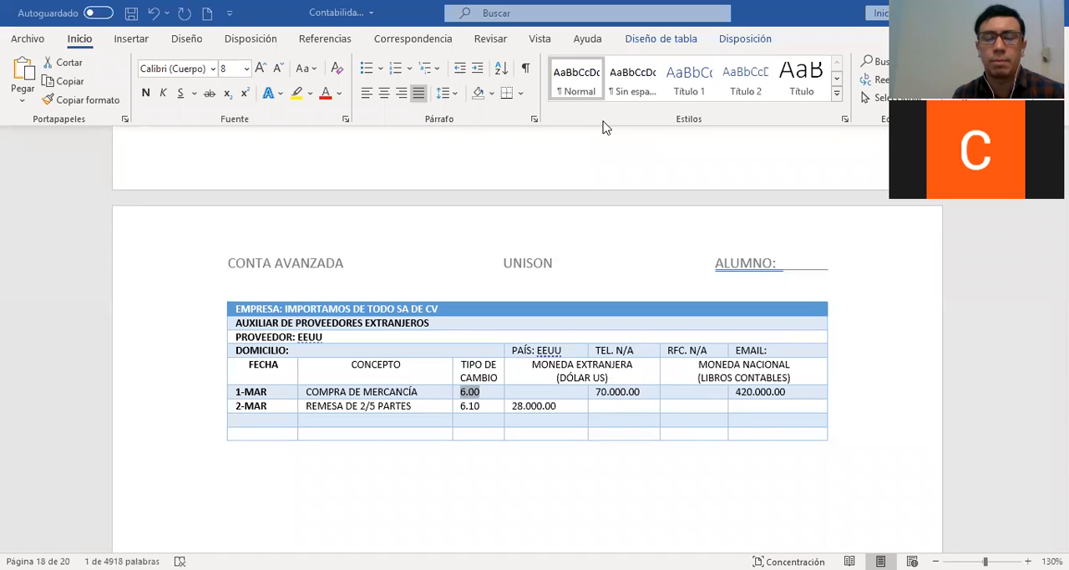
click(565, 410)
drag(558, 407, 514, 407)
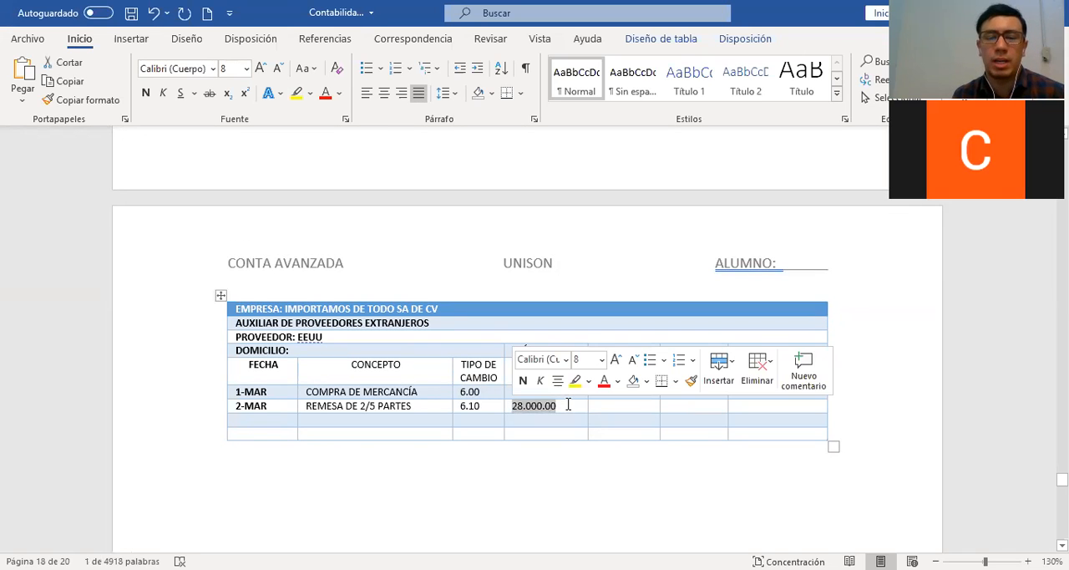
click(568, 406)
Highlight the 6.00 exchange rate in the 1-MAR ledger row in yellow and color its text red
drag(483, 391, 457, 393)
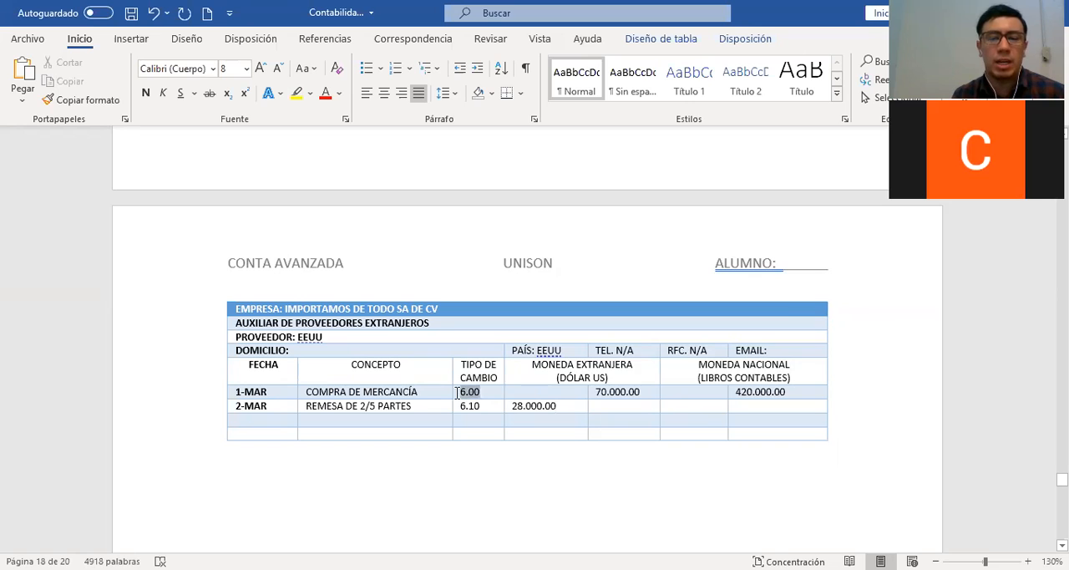
click(297, 95)
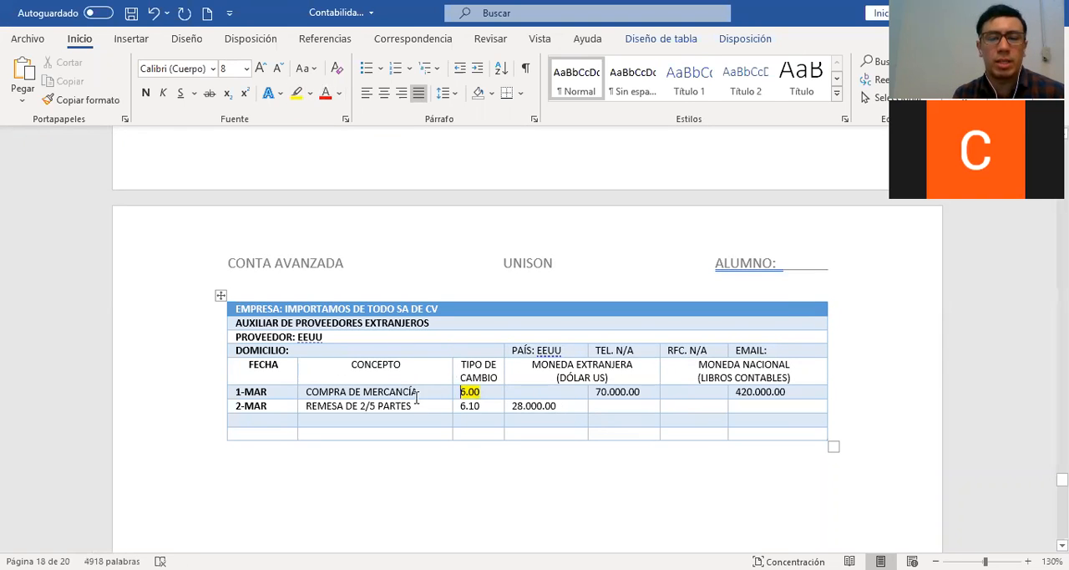
drag(482, 392, 459, 392)
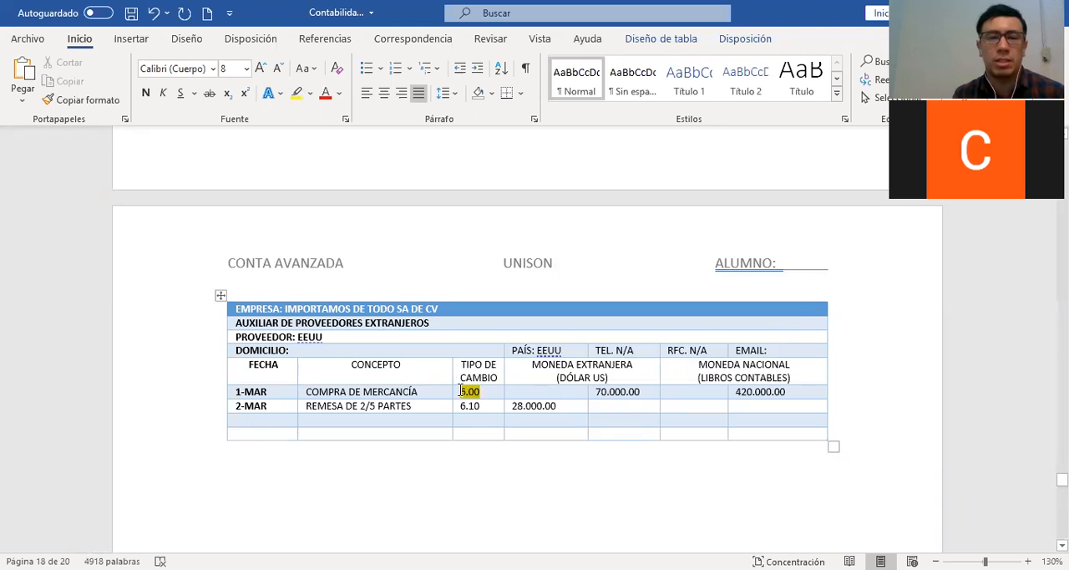
click(329, 96)
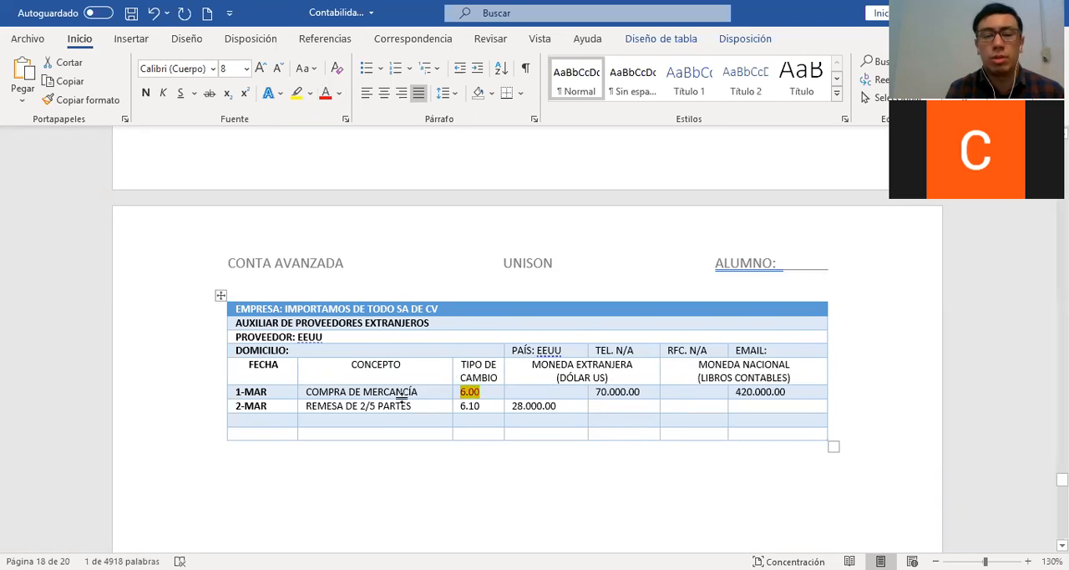
click(423, 392)
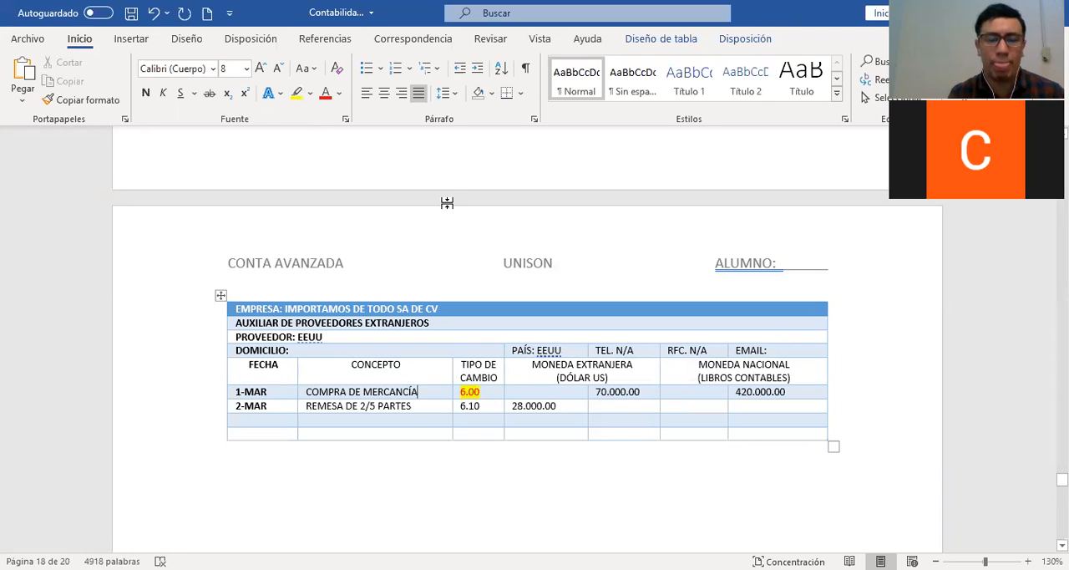
Enter 170.800.00 in the first MONEDA NACIONAL column of the 2-MAR ledger row
mouse_move(461, 365)
mouse_down()
mouse_move(486, 395)
mouse_move(484, 375)
mouse_move(528, 386)
mouse_move(533, 401)
mouse_move(539, 392)
mouse_up()
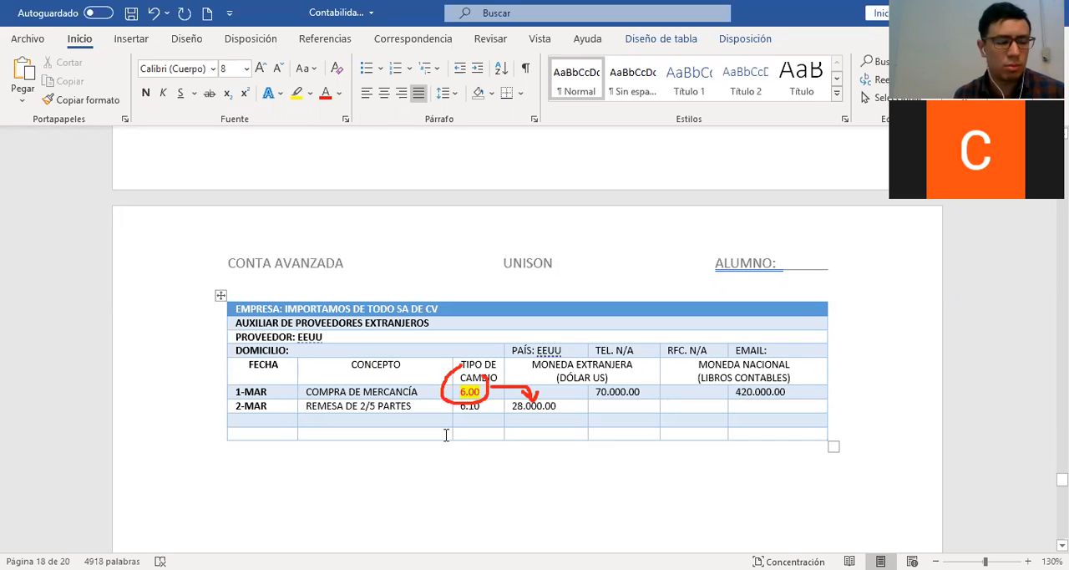
text(1)
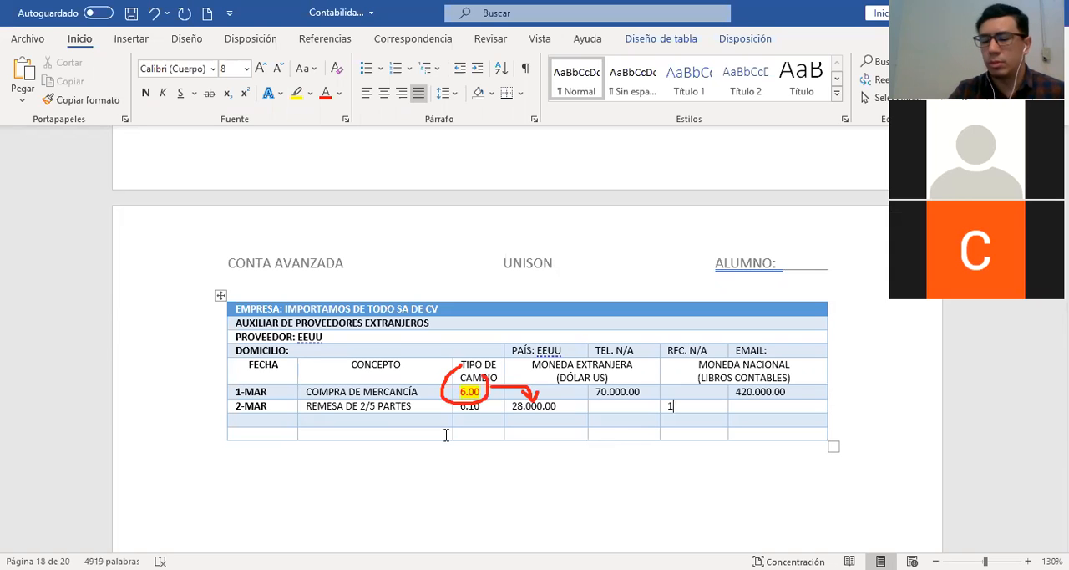
text(70)
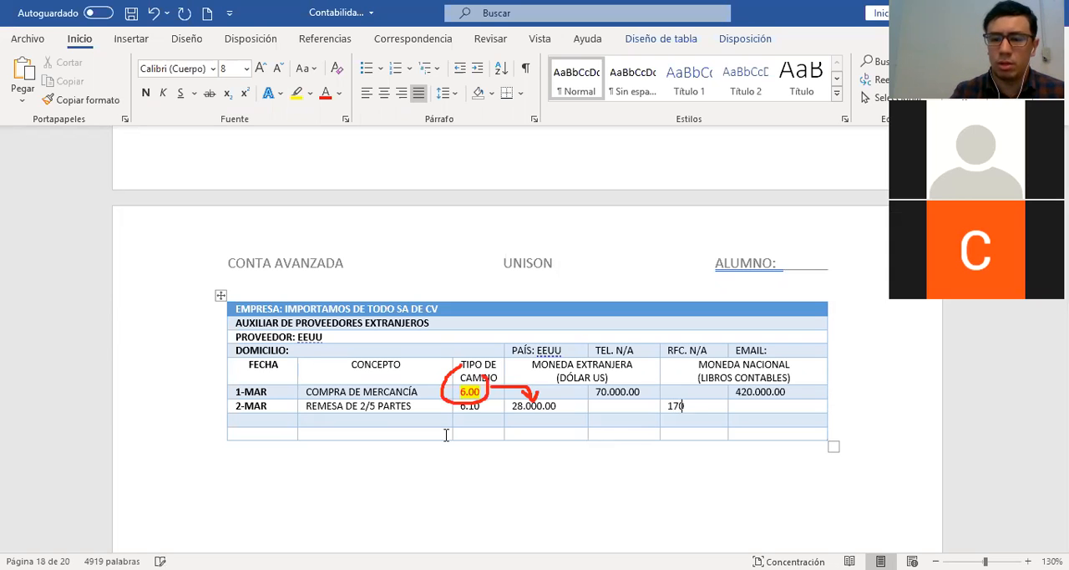
text(.800.00)
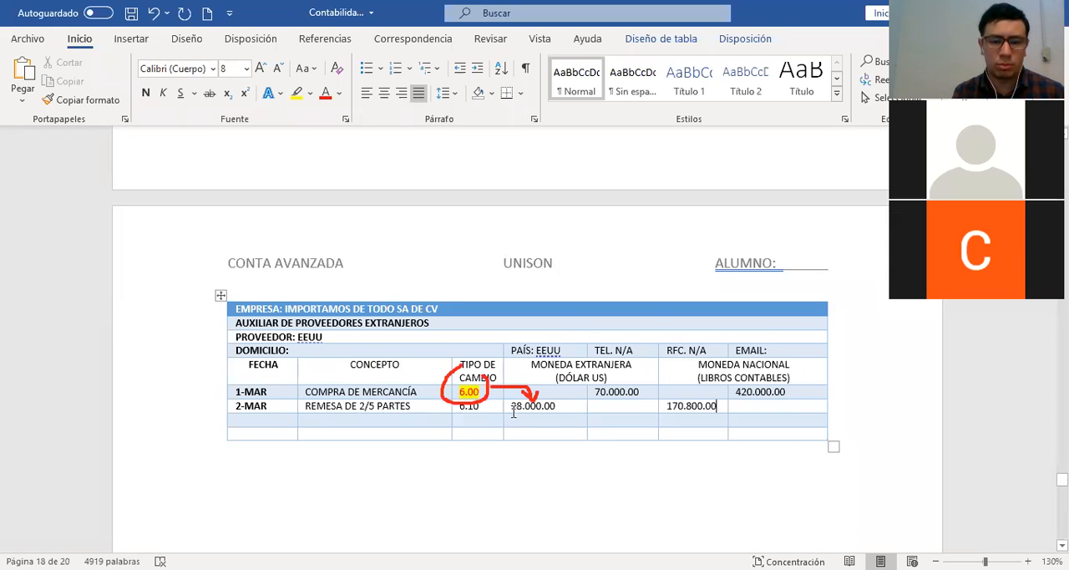
Correct the 2-MAR amount in the first MONEDA NACIONAL column to 168.000.00
click(556, 409)
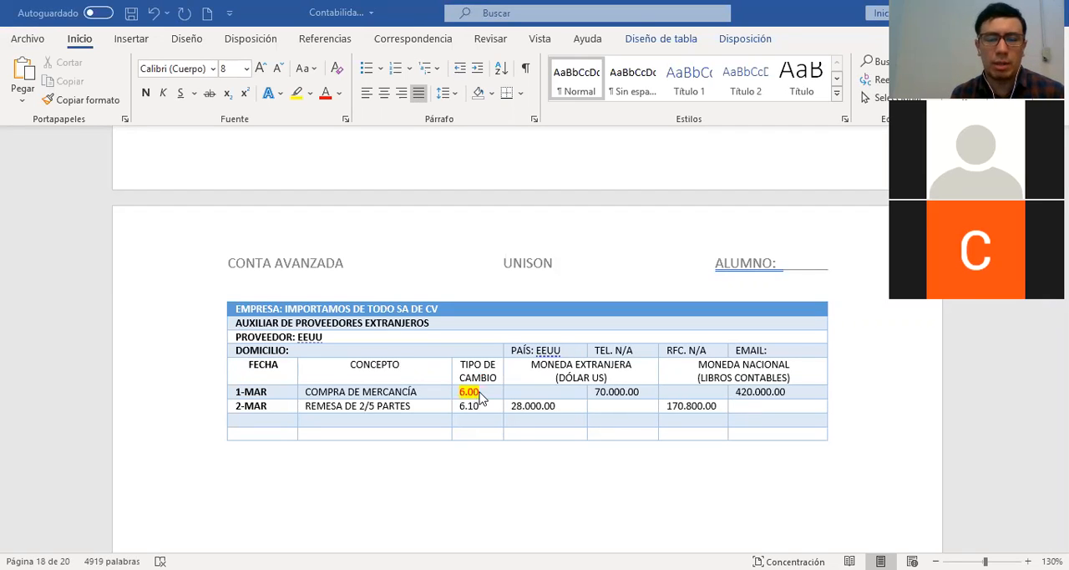
drag(483, 392, 454, 392)
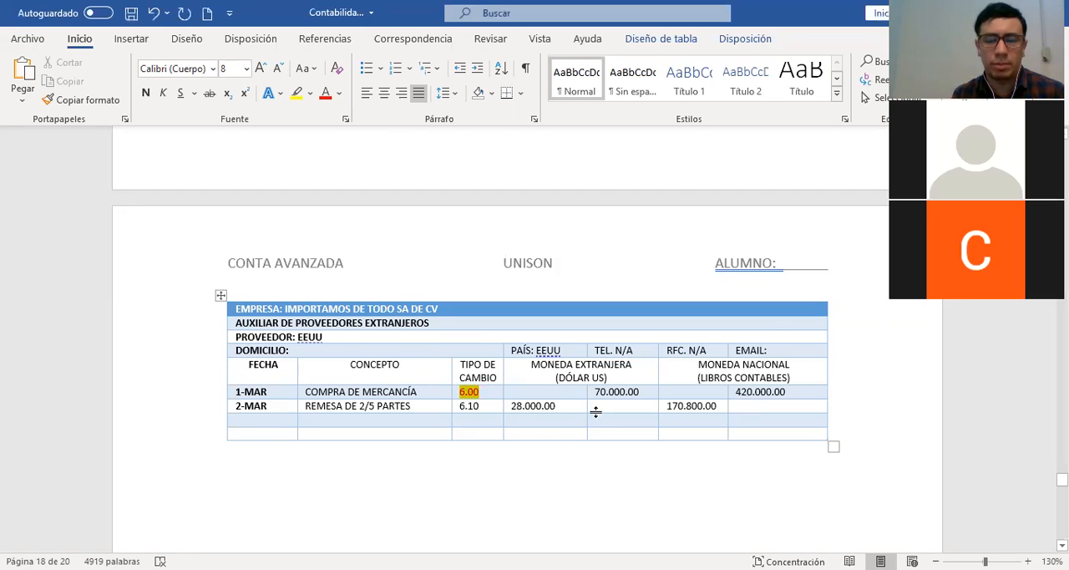
drag(556, 405, 512, 405)
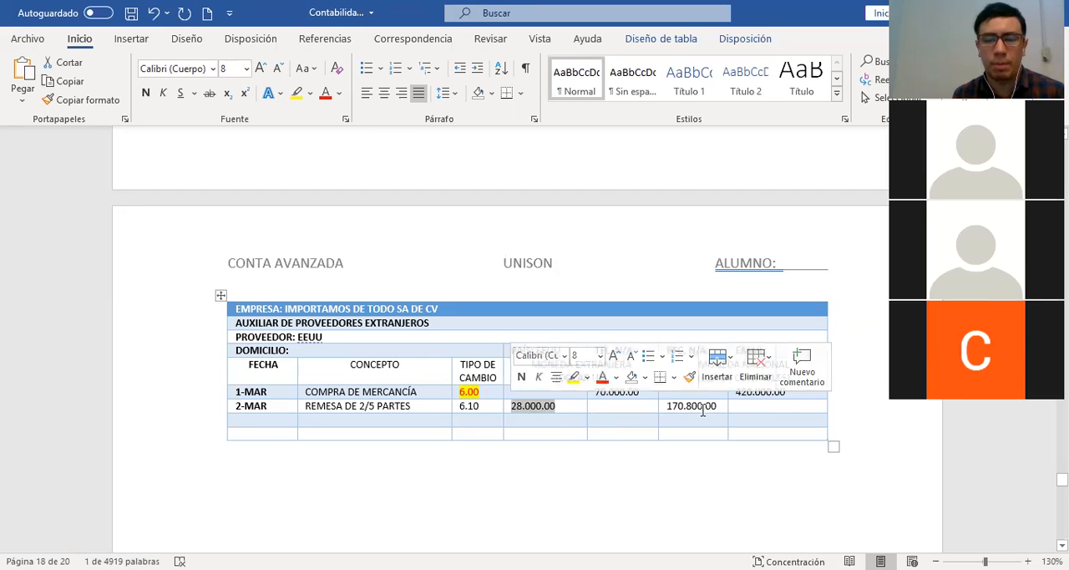
click(654, 406)
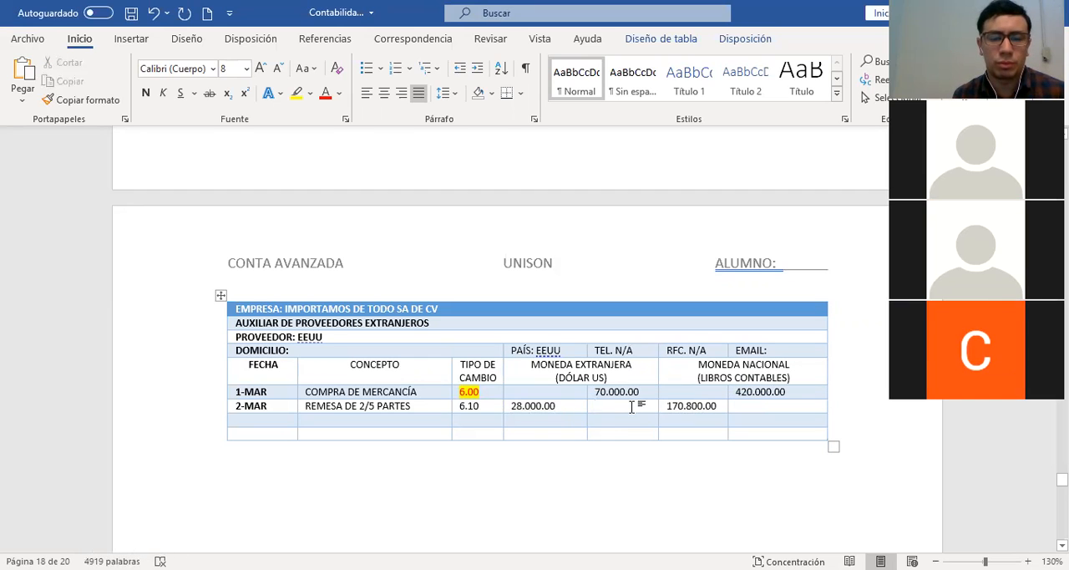
click(692, 406)
key(BackSpace)
key(BackSpace)
key(BackSpace)
key(BackSpace)
text(68.00)
key(BackSpace)
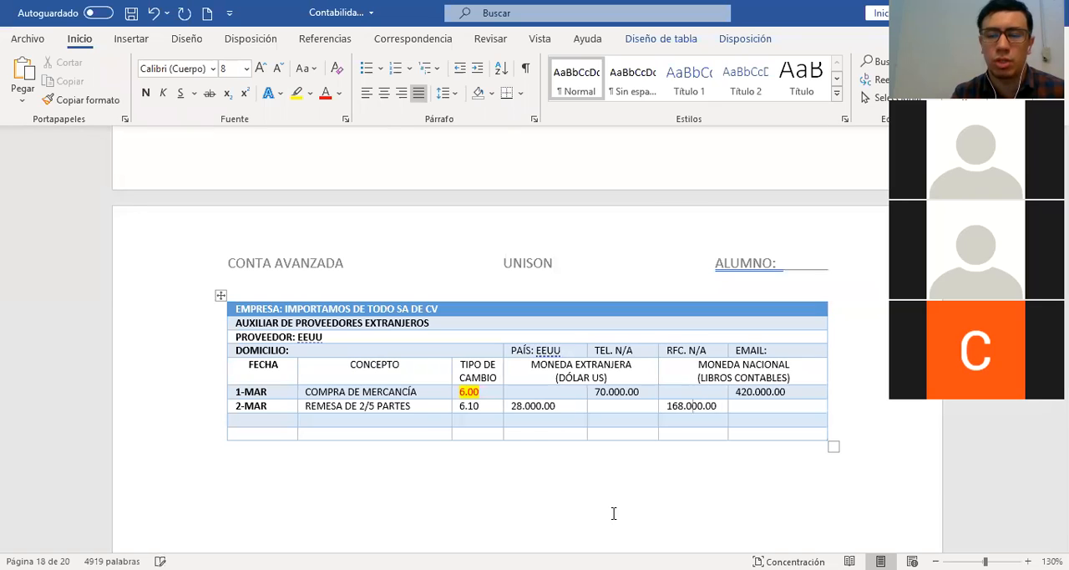
Circle the 6.00 rate in red, draw arrows toward 28.000.00 and 168.000.00, and clear the annotations
click(514, 392)
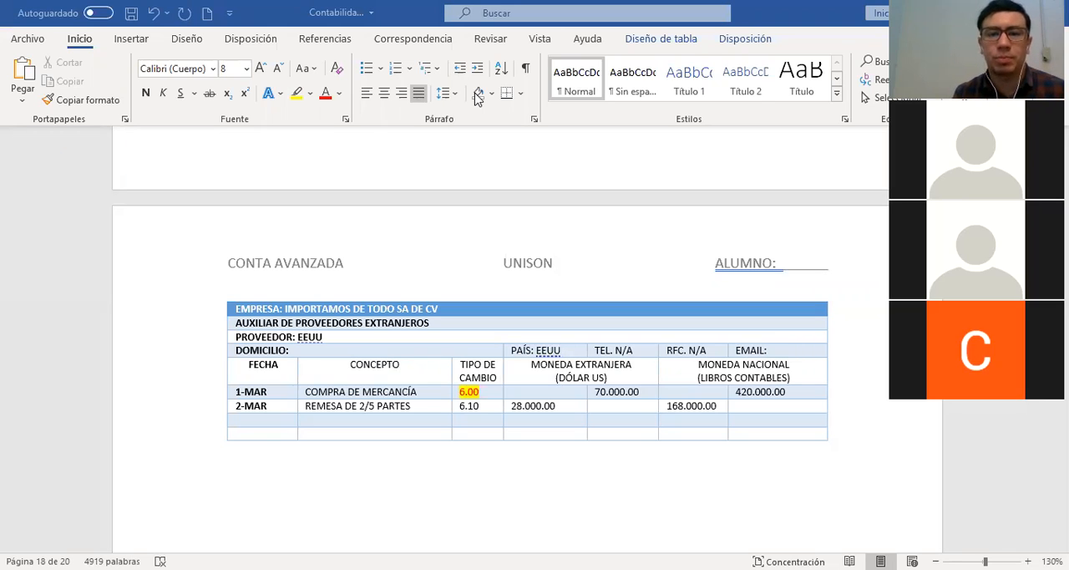
mouse_move(470, 382)
mouse_down()
mouse_move(449, 399)
mouse_move(497, 399)
mouse_move(498, 376)
mouse_move(483, 374)
mouse_up()
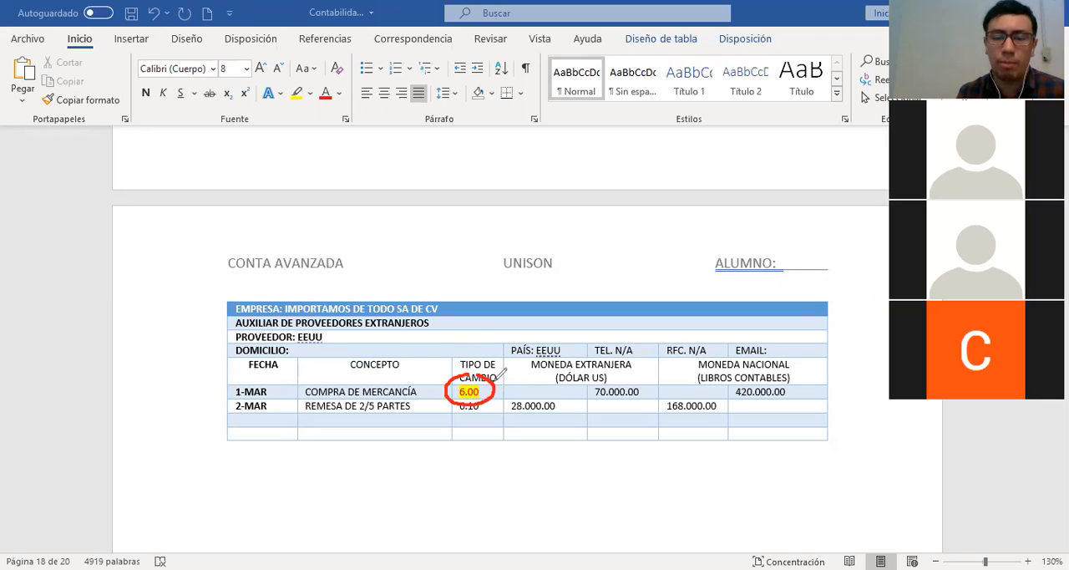
mouse_move(496, 384)
mouse_down()
mouse_move(527, 399)
mouse_move(536, 388)
mouse_move(650, 404)
mouse_up()
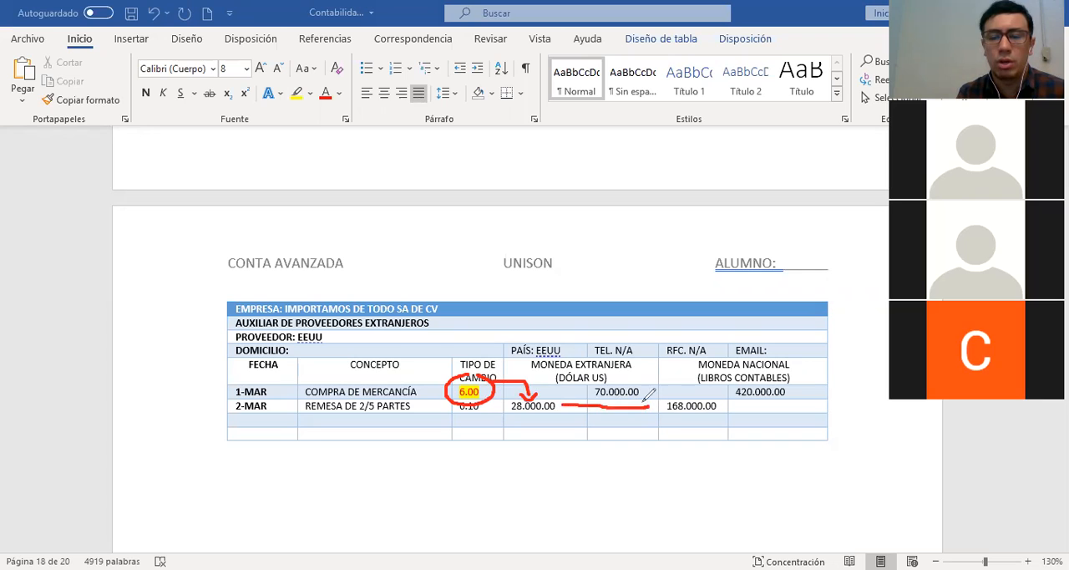
drag(645, 399, 640, 412)
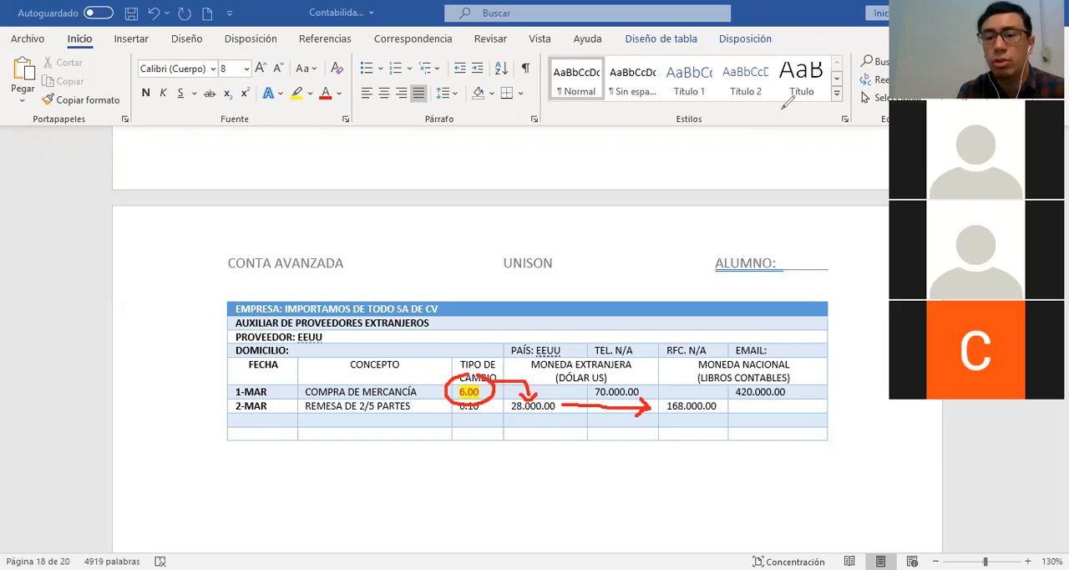
click(723, 112)
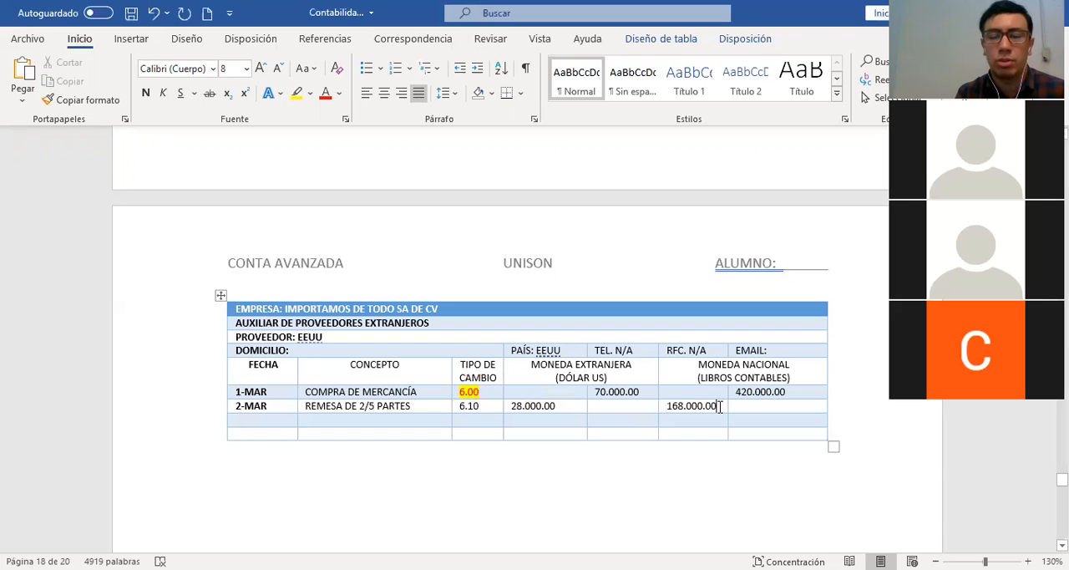
Start journal entry 2 below the purchase entry, with AS "2" and FECHA "2-MAR"
scroll(720, 406, up, 2)
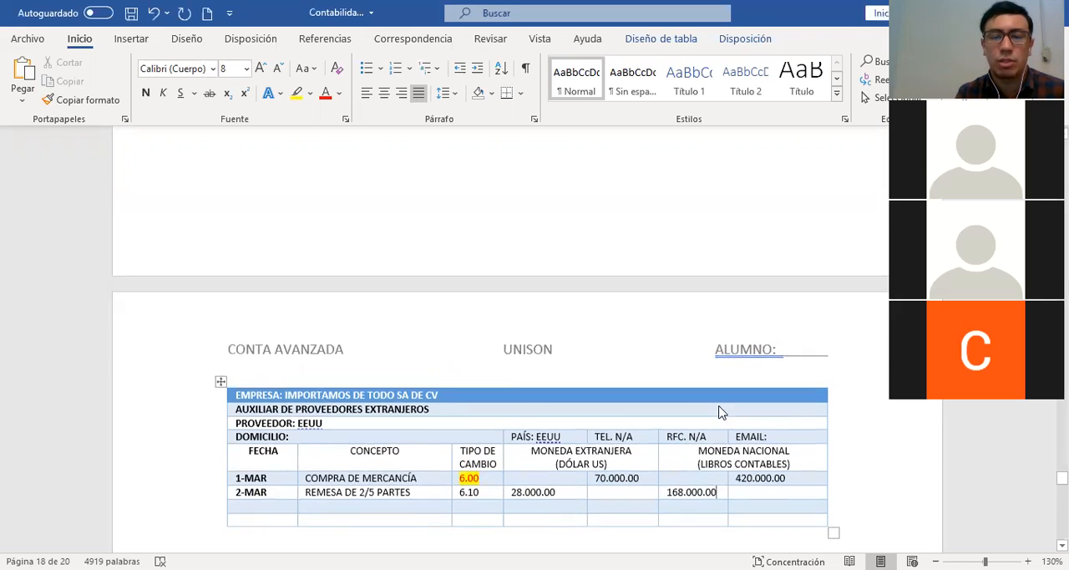
scroll(719, 409, up, 3)
scroll(719, 407, up, 3)
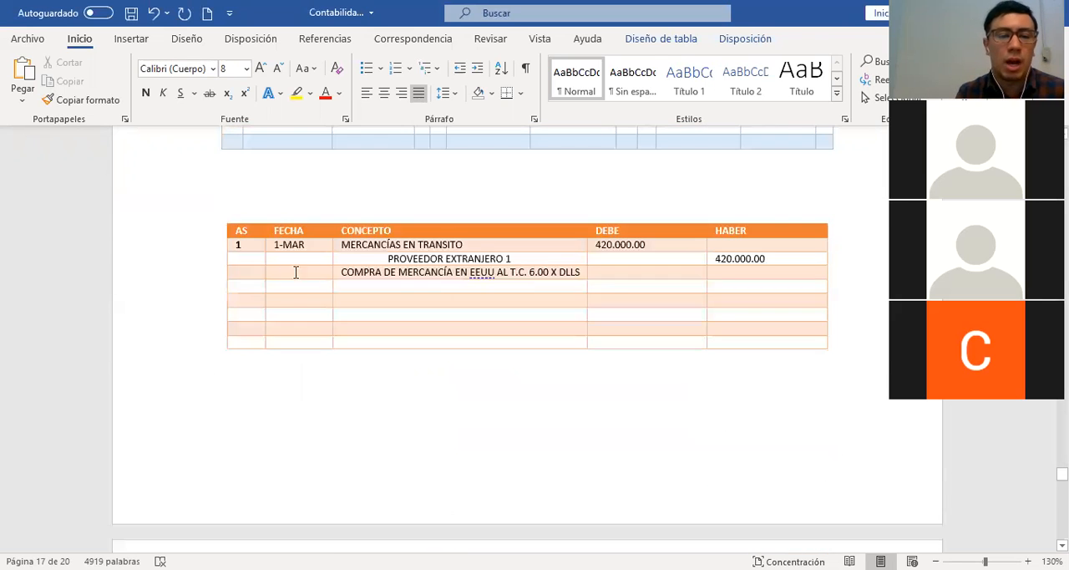
click(250, 286)
text(2)
key(Tab)
text(2-MA)
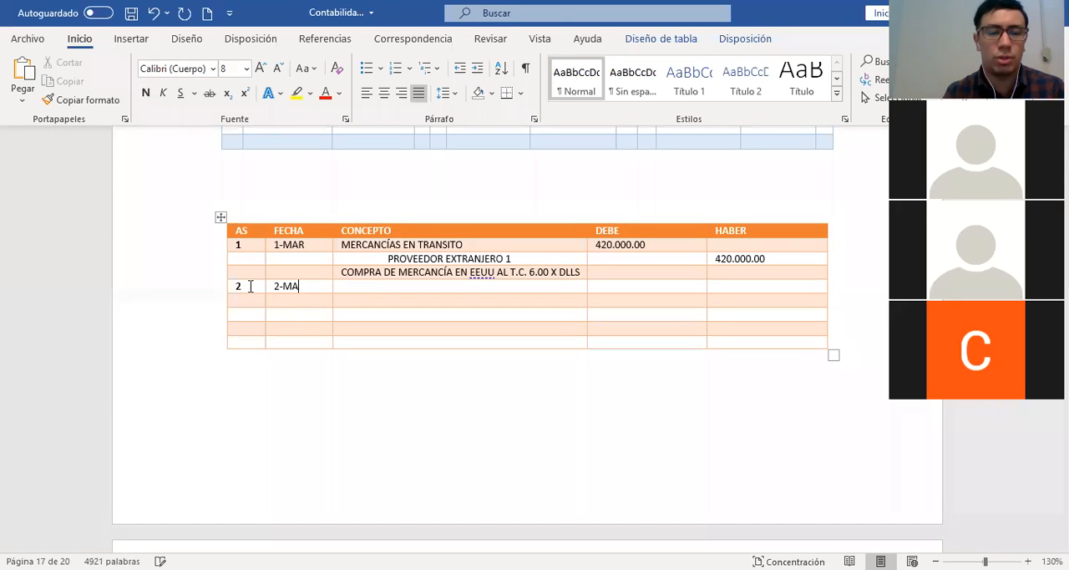
text(R)
Record "PROVEEDORES EXTRANJEROS" as the CONCEPTO of journal entry 2 with 168.000.00 in DEBE
key(Tab)
text(PROVEEDORES EXTRANJEROS168.000.00)
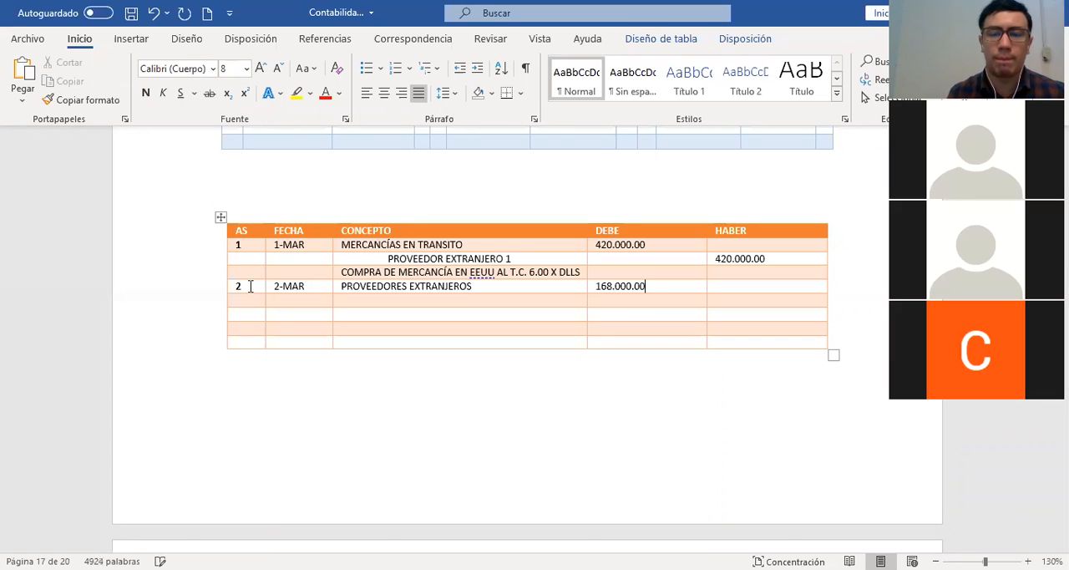
key(Down)
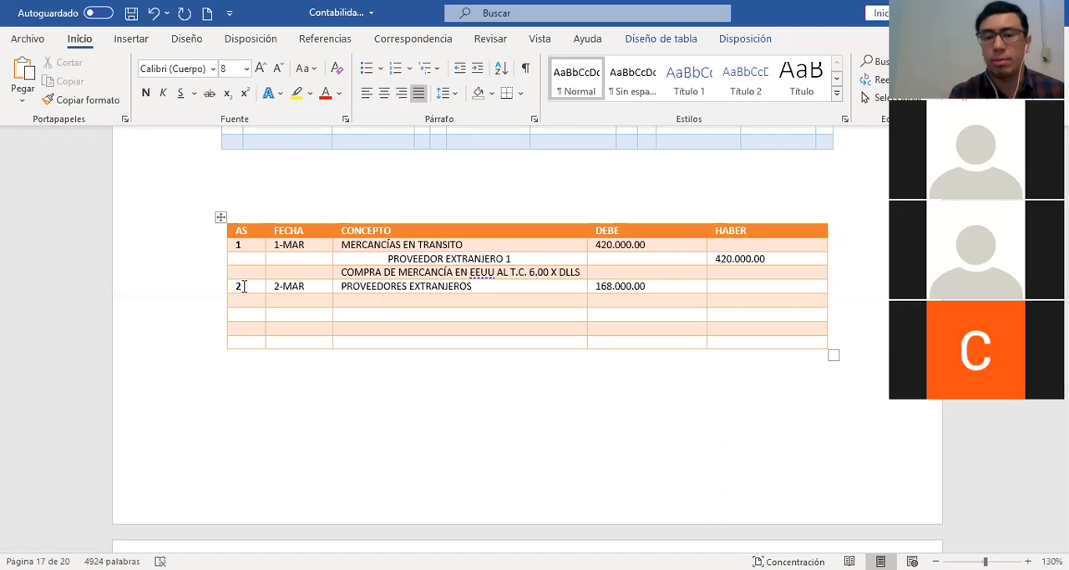
Check the exchange rates in the supplier ledger and start the credit line of journal entry 2 with the CONCEPTO "BANCOS ("
scroll(384, 400, down, 5)
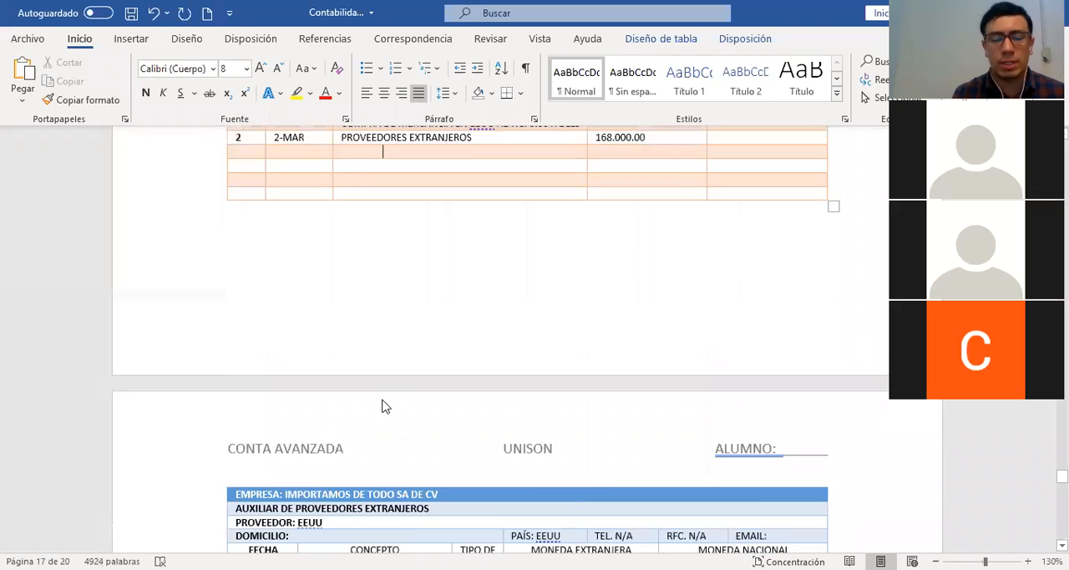
drag(483, 471, 456, 472)
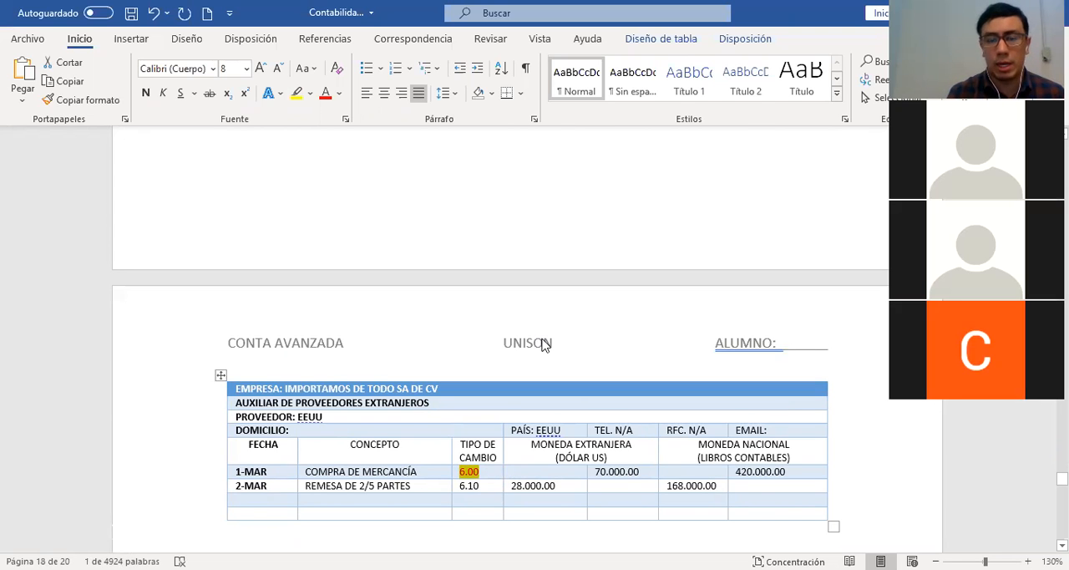
scroll(543, 343, up, 3)
scroll(543, 339, up, 3)
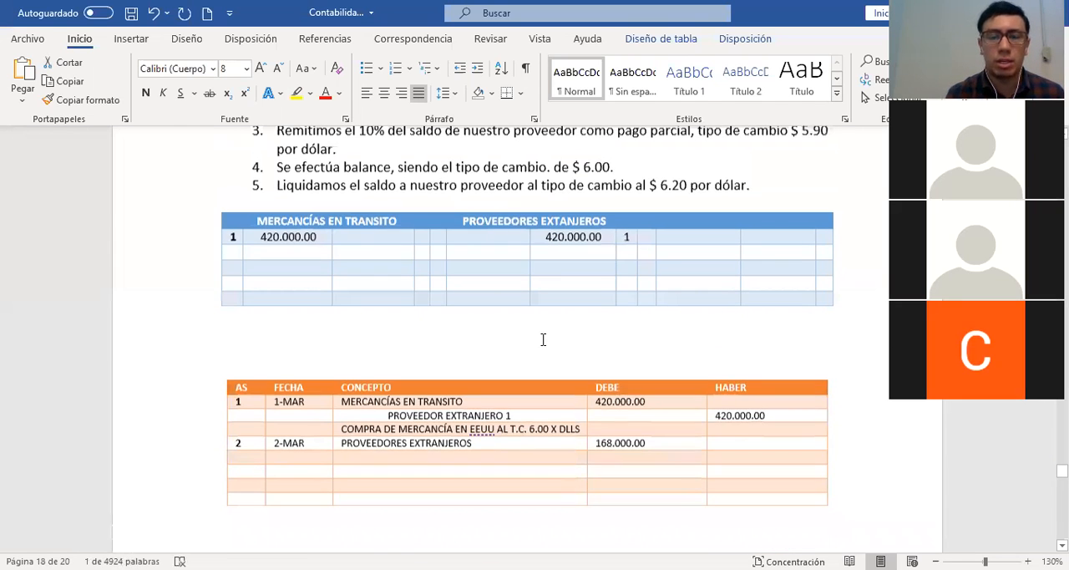
scroll(543, 339, up, 5)
scroll(620, 343, down, 5)
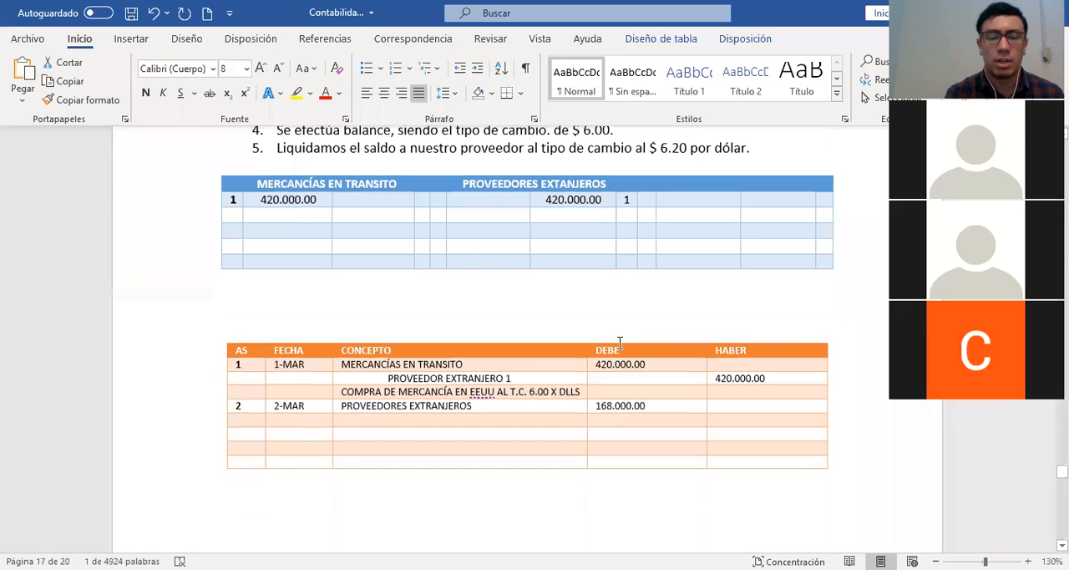
click(413, 376)
scroll(413, 376, down, 1)
text(BANCOS ()
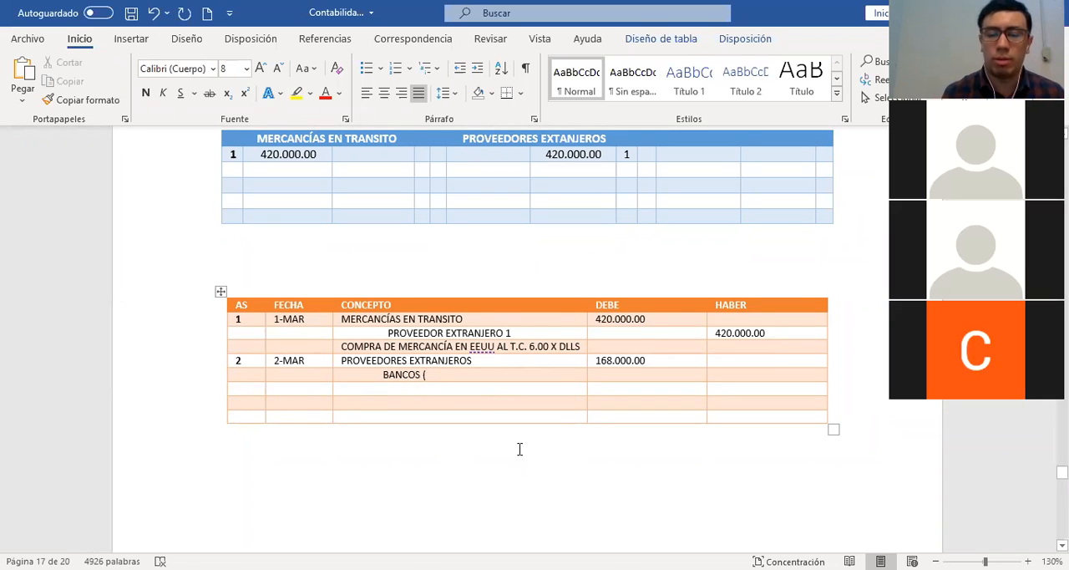
Add the payment calculation "28 MIL * 6.10" after "BANCOS (" in journal entry 2, using the supplier ledger's 2-MAR figures
scroll(520, 451, down, 5)
scroll(534, 430, down, 4)
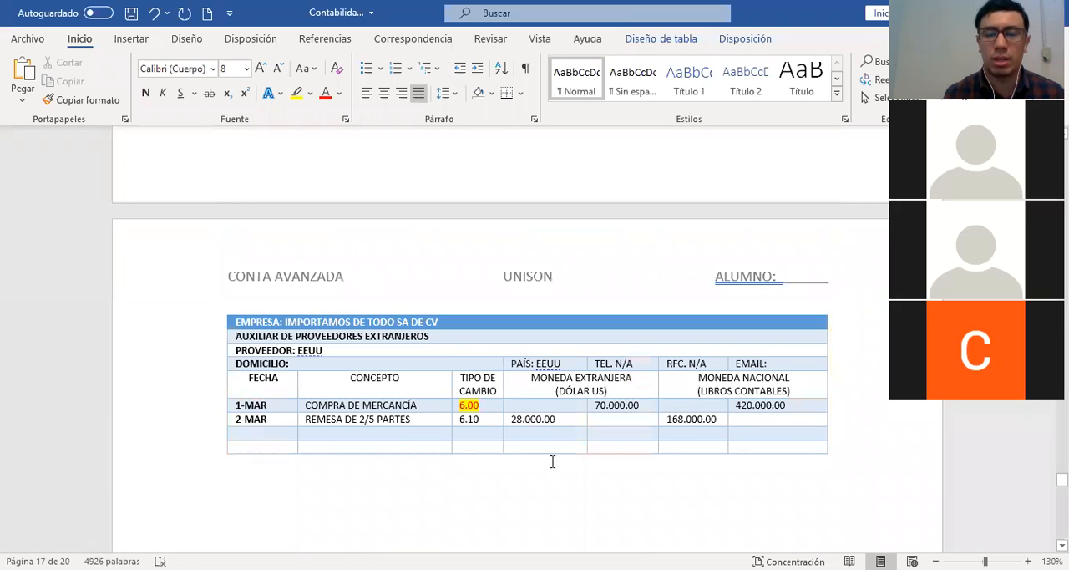
scroll(552, 460, up, 1)
scroll(551, 460, up, 6)
text(28)
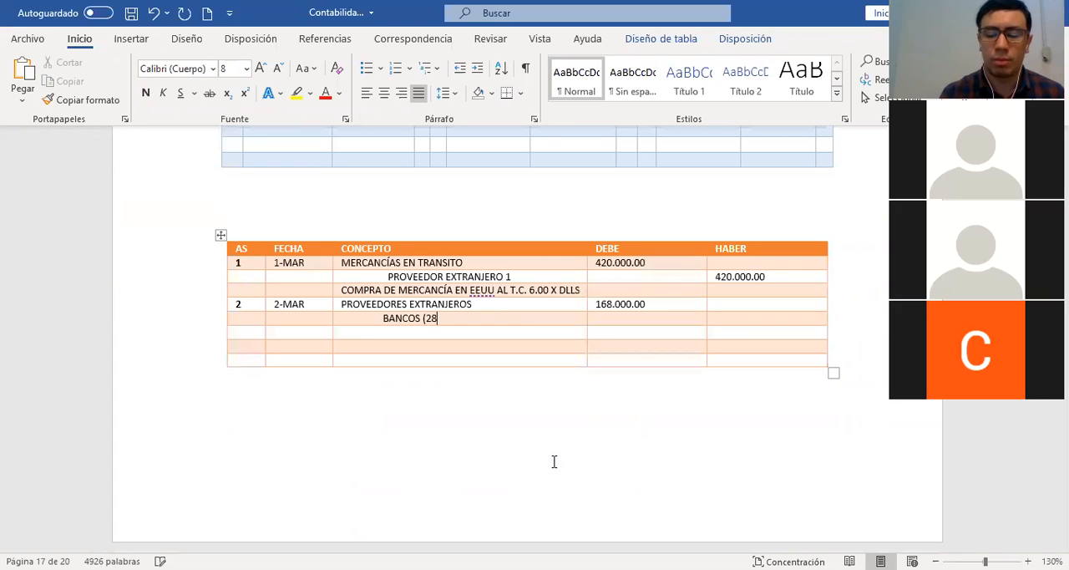
text( MIL * )
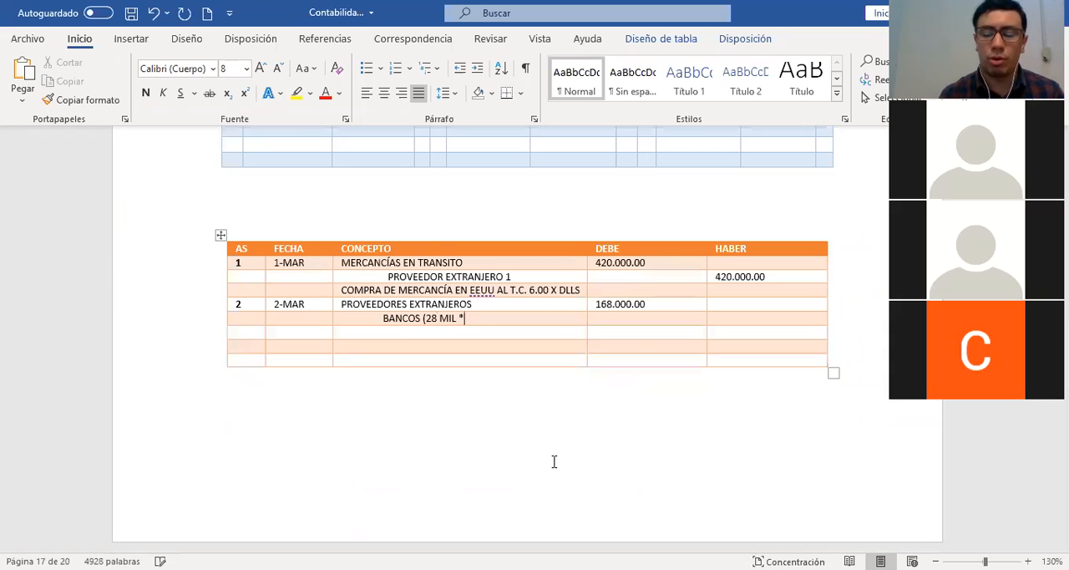
text(6.10)
Insert "T.C." before 6.10 in the BANCOS concept and complete it with "(AL DÍA))"
key(Left)
key(Left)
key(Left)
key(Left)
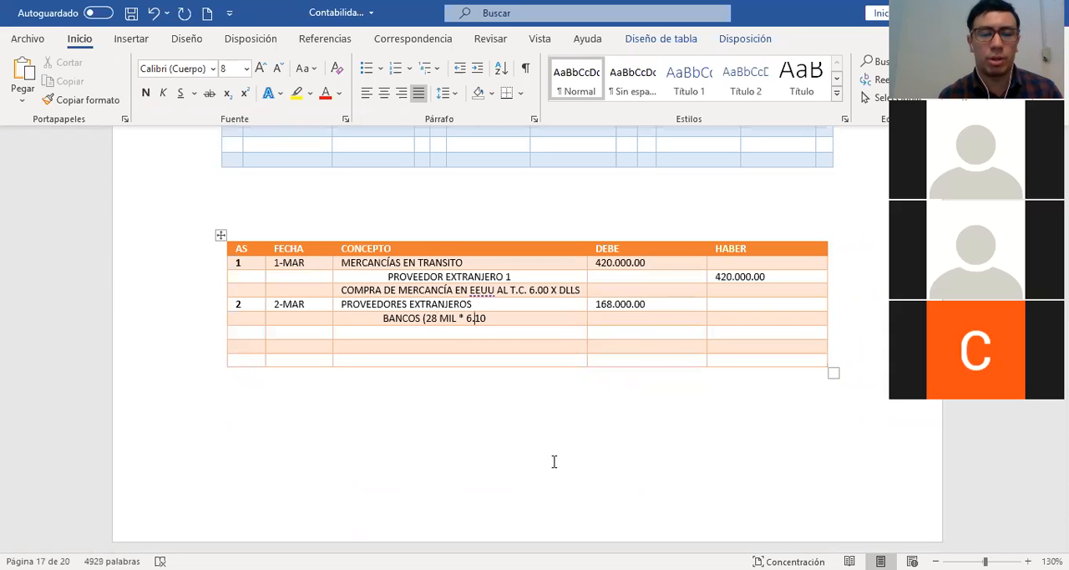
text(T.C.)
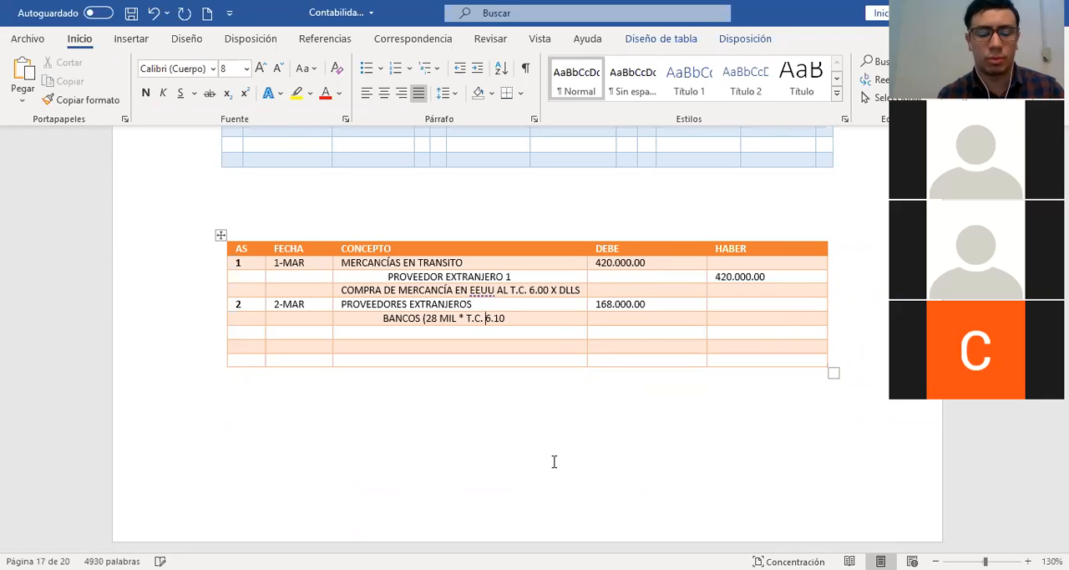
key(Right)
key(Right)
key(Right)
key(Right)
text(()
text(AL D)
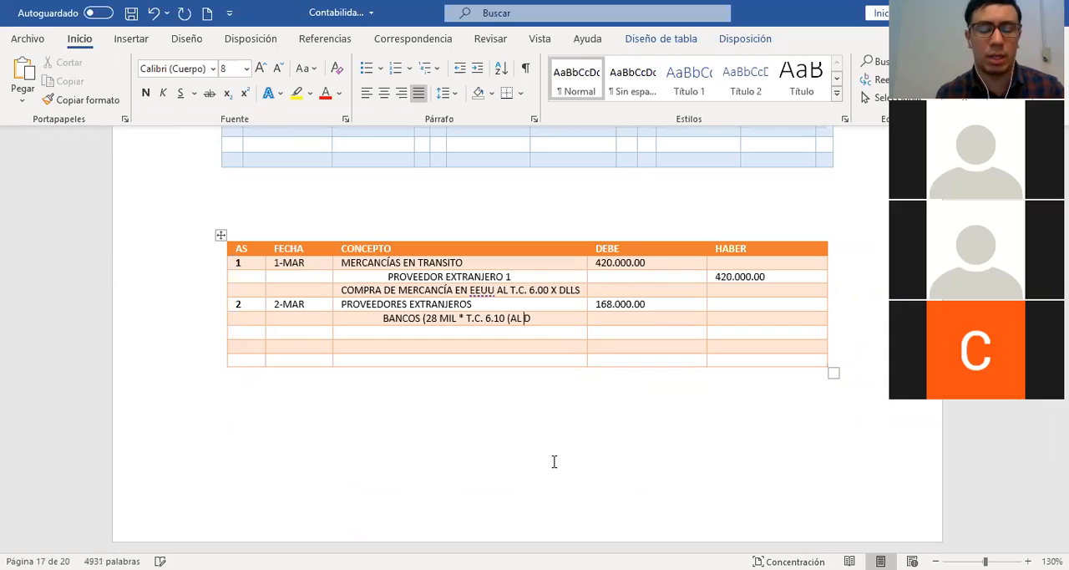
text(ÍA)))
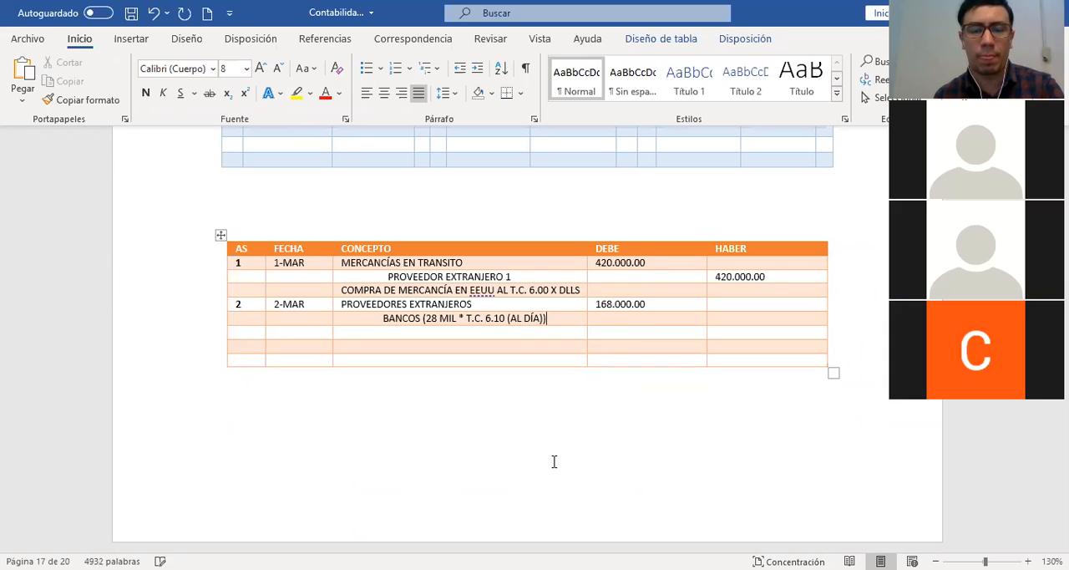
Record 170.800.00 in the HABER column of the BANCOS line
click(736, 321)
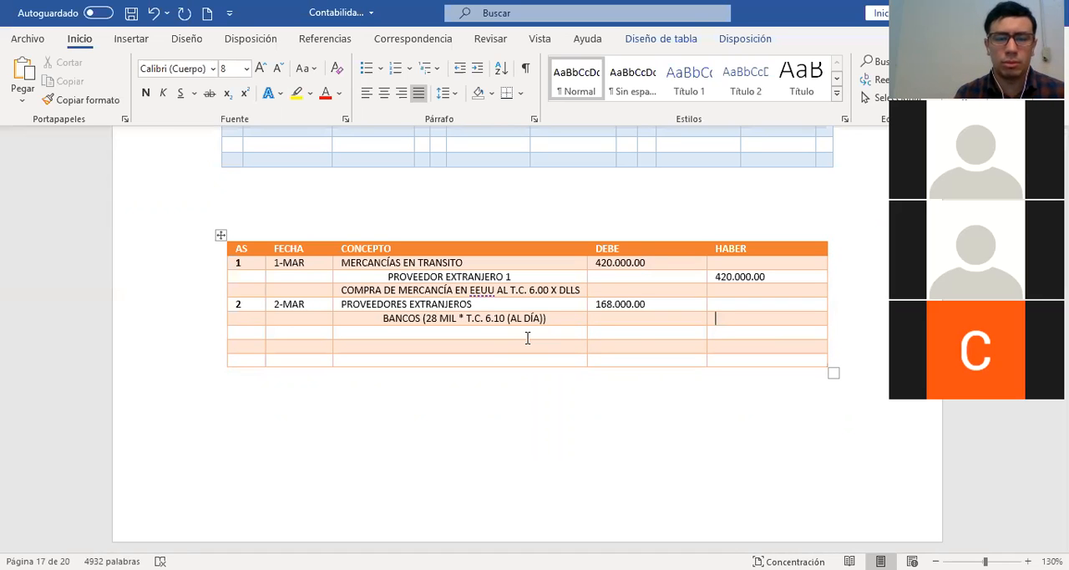
text(170.)
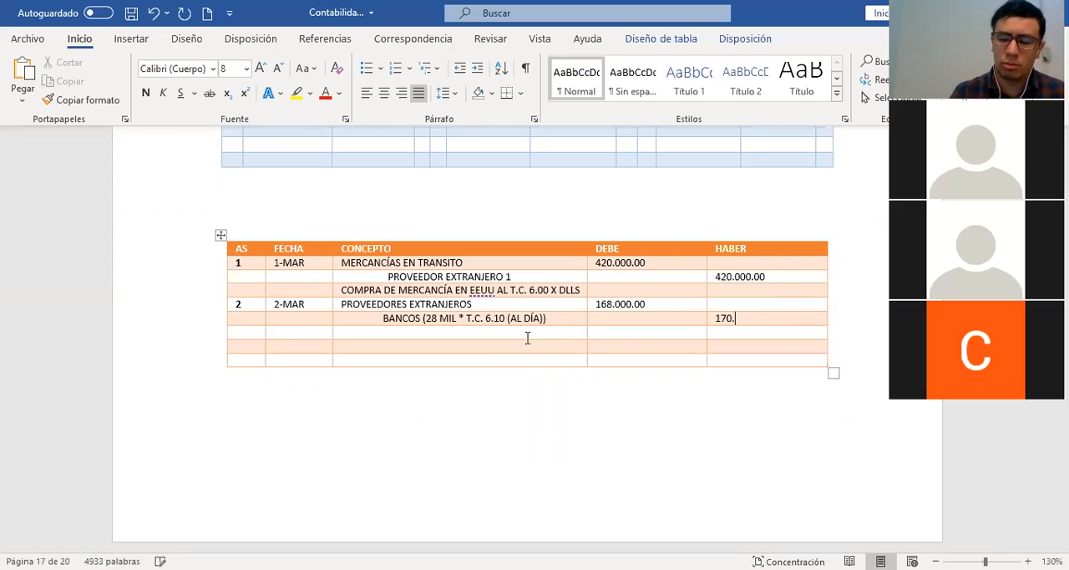
text(800.00)
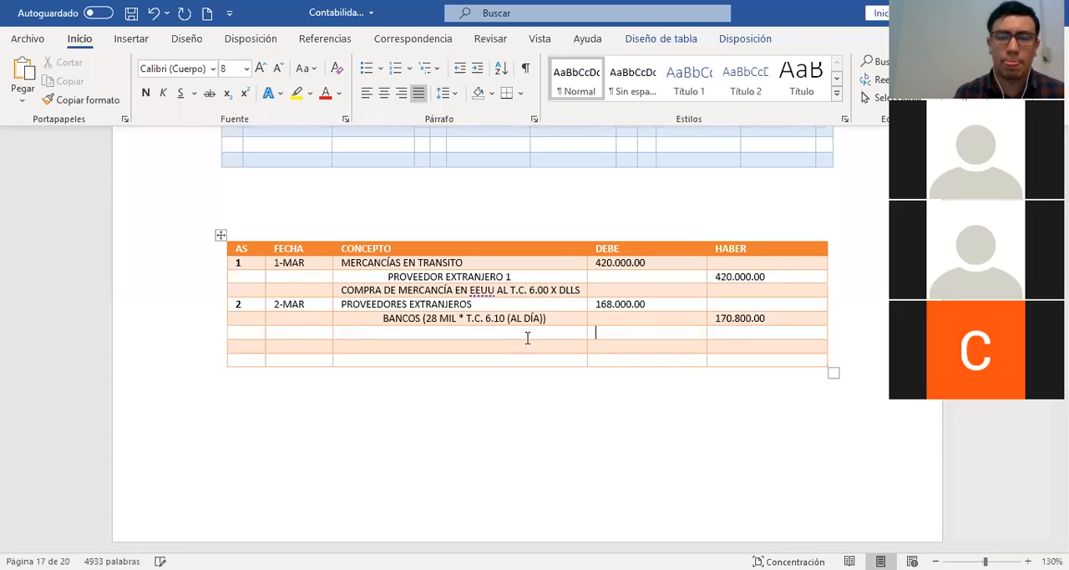
Add the line "(28 MIL * TC 6.00)" below PROVEEDORES EXTRANJEROS in the concept of journal entry 2
click(489, 304)
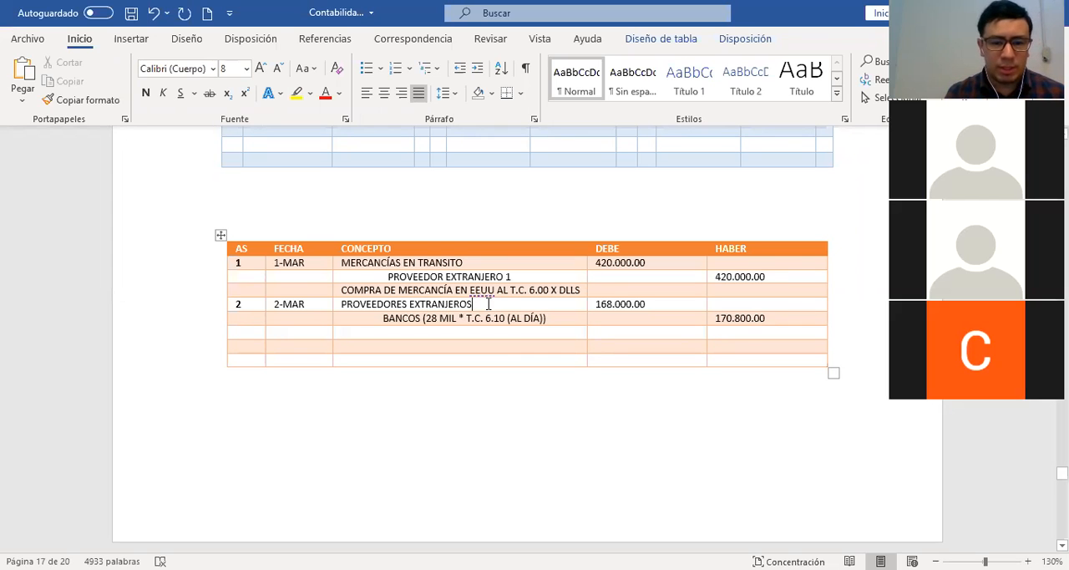
key(Return)
text(()
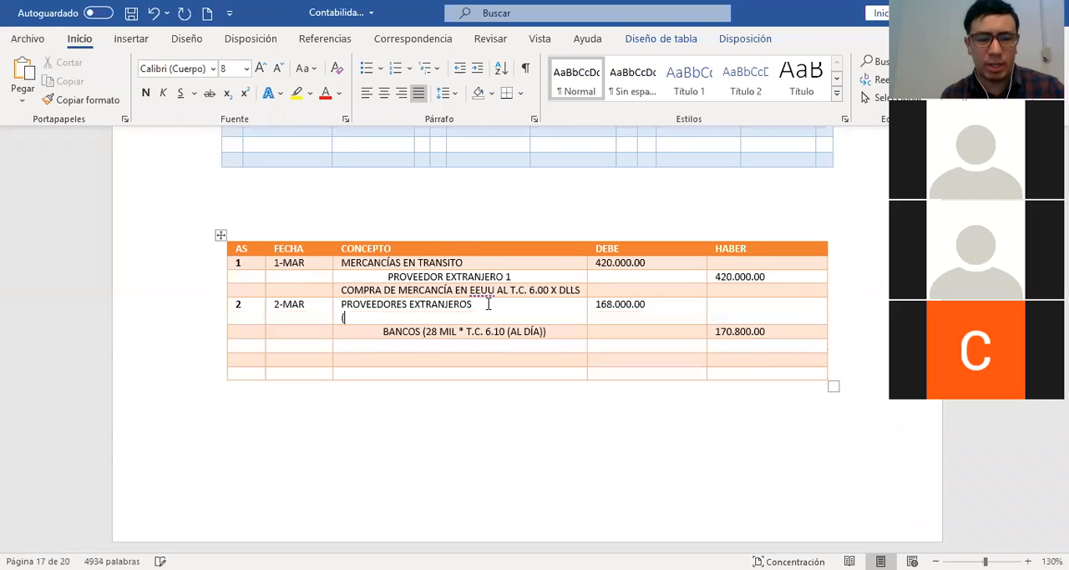
text(28)
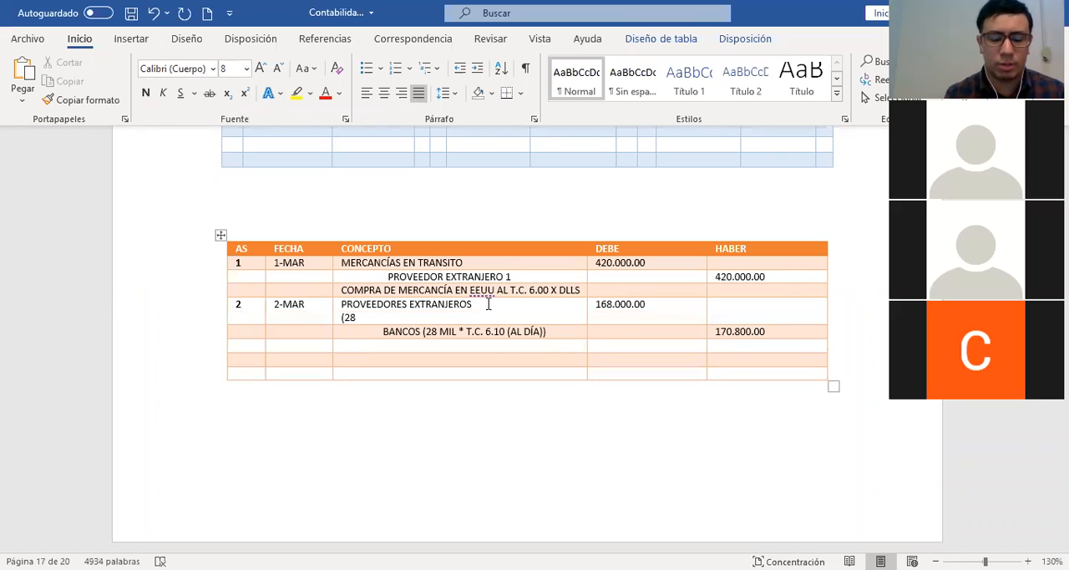
text( MIL)
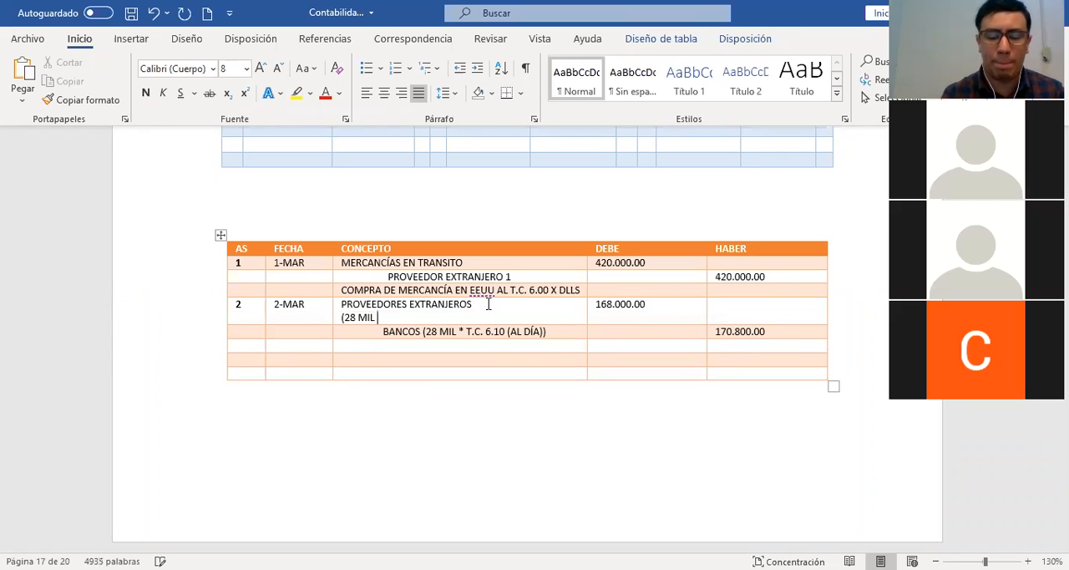
text( * TC 6.00)
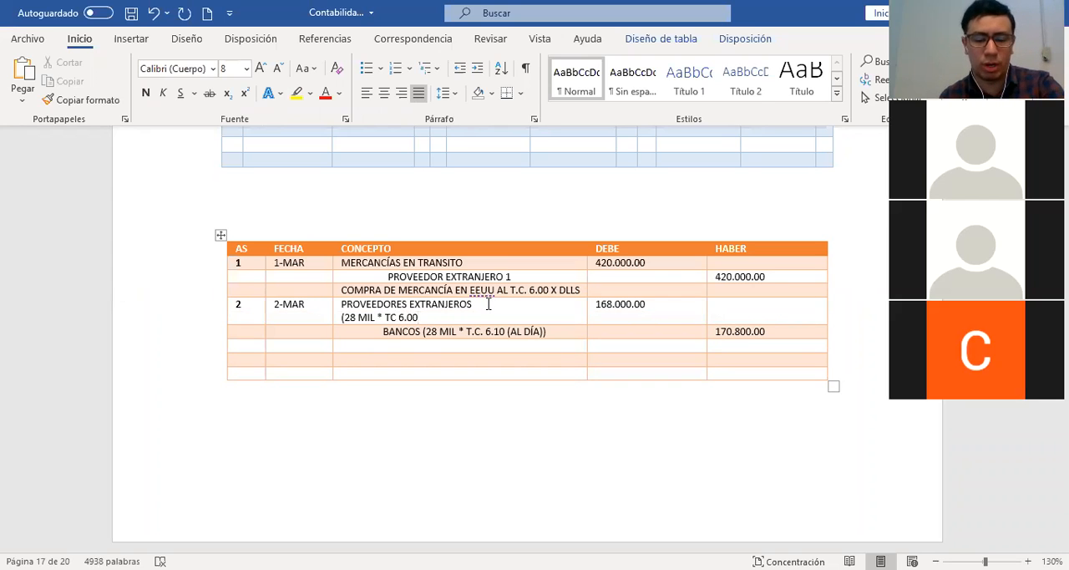
text())
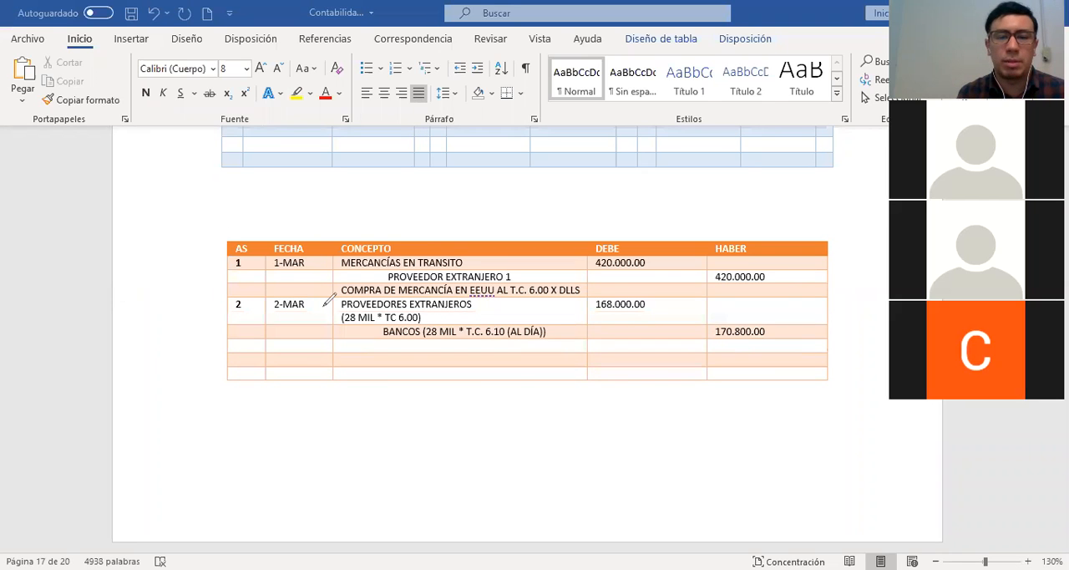
Mark the 6.00 and 6.10 rates in red, draw a line from 168.000.00 to 170.800.00, and clear the annotations
mouse_move(386, 311)
mouse_down()
mouse_move(422, 325)
mouse_move(429, 310)
mouse_up()
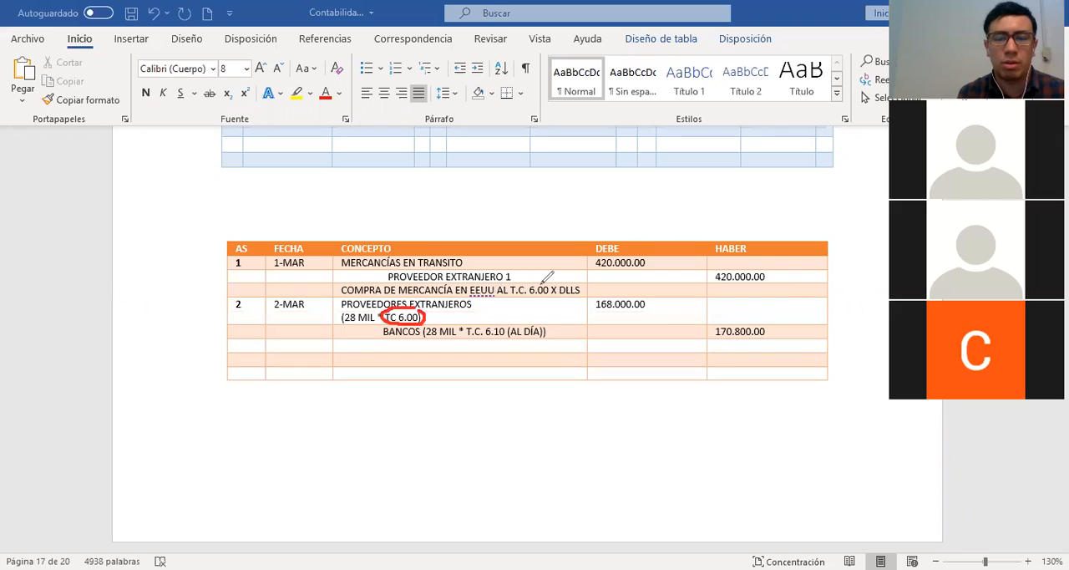
mouse_move(544, 282)
mouse_down()
mouse_move(518, 290)
mouse_move(548, 280)
mouse_up()
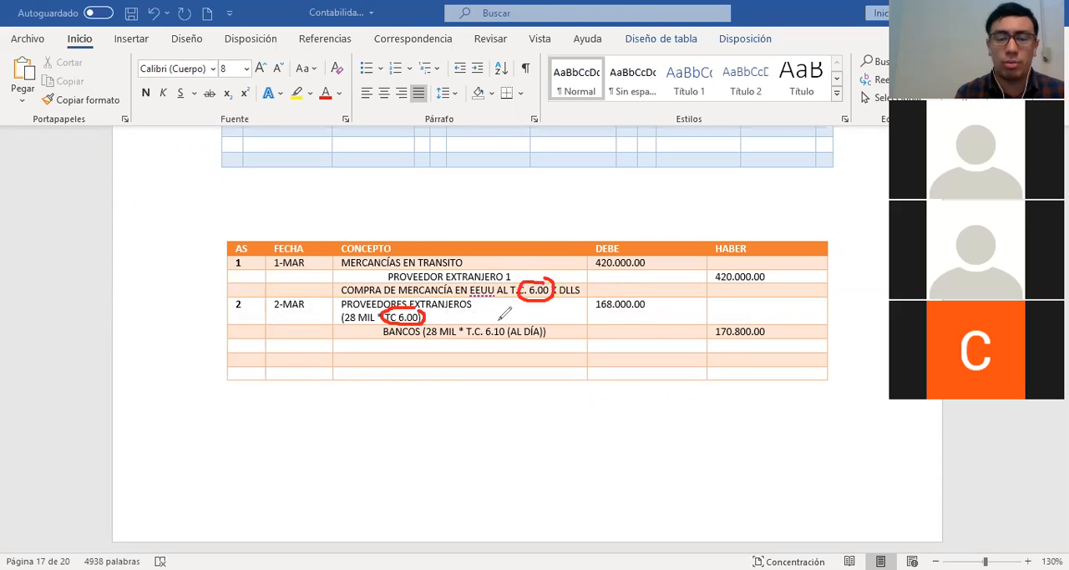
mouse_move(493, 320)
mouse_down()
mouse_move(470, 319)
mouse_move(462, 333)
mouse_move(491, 345)
mouse_move(511, 336)
mouse_move(500, 316)
mouse_up()
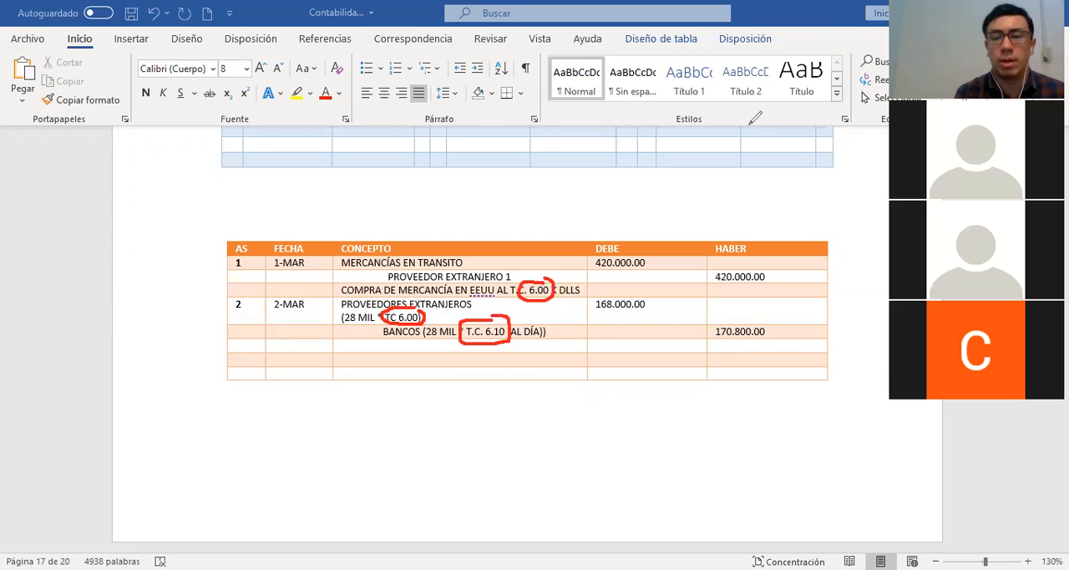
drag(663, 306, 706, 326)
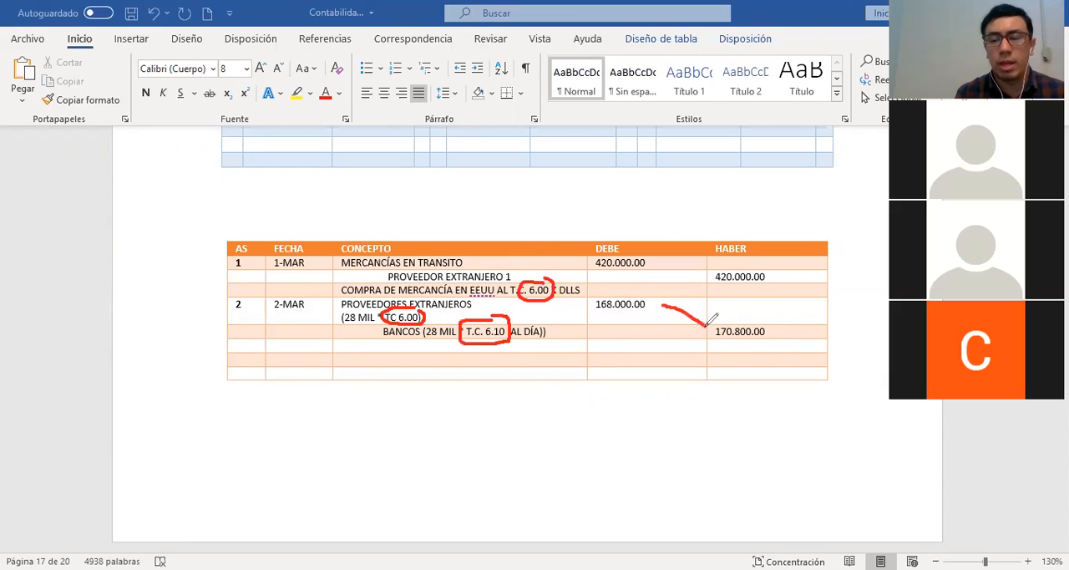
click(687, 113)
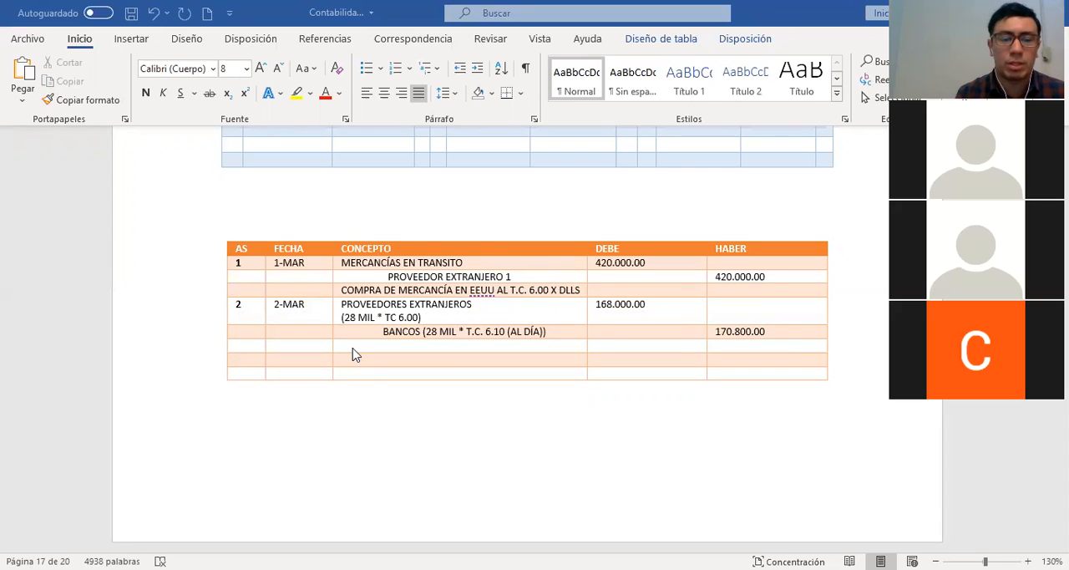
Record "GASTO FINANCIERO" on the line below BANCOS with 2.800.00 in DEBE
click(349, 348)
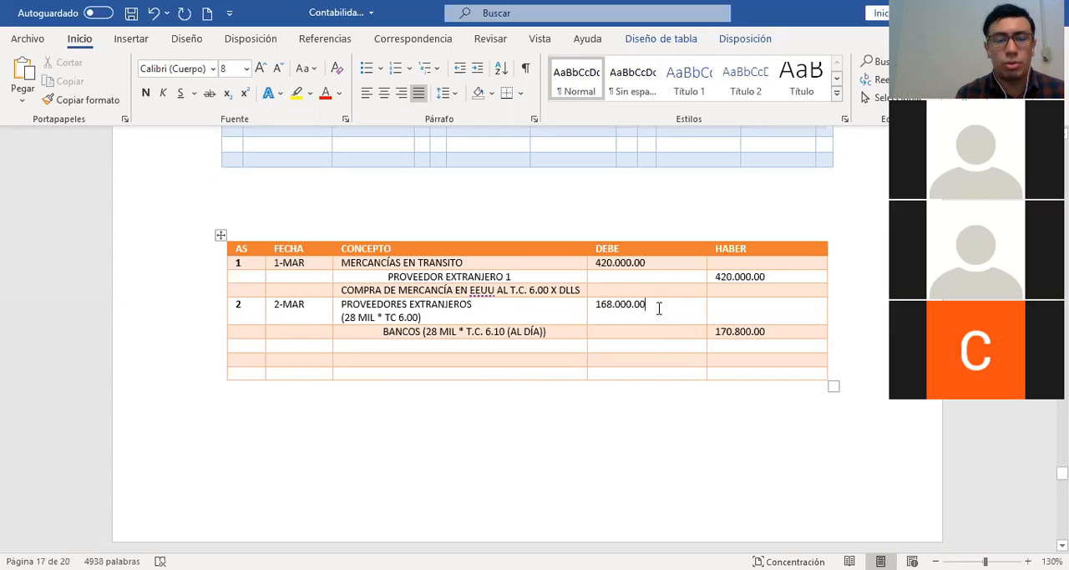
click(733, 332)
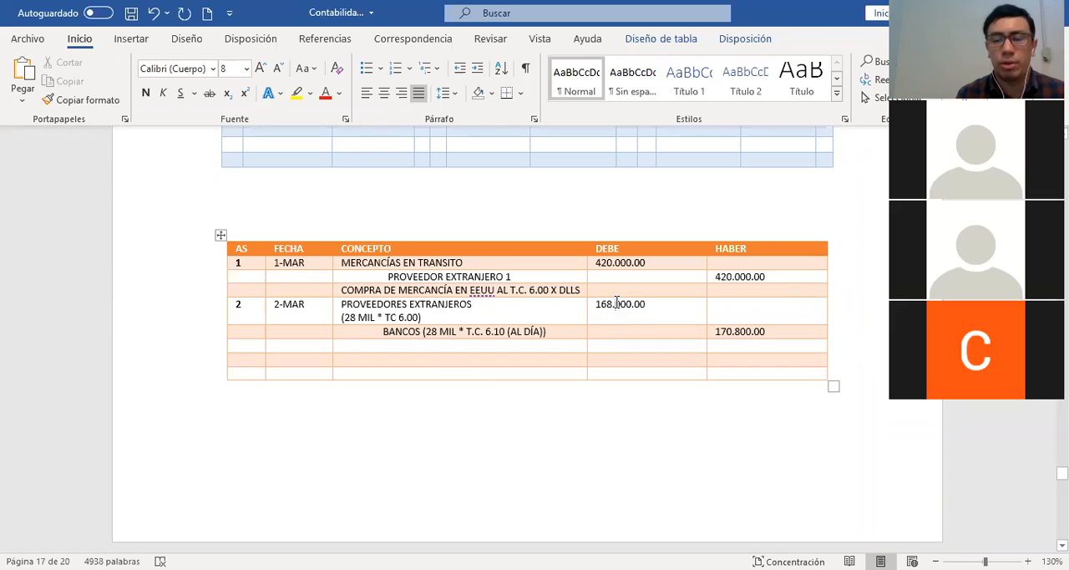
click(443, 349)
text(GASTO FINANCIERO)
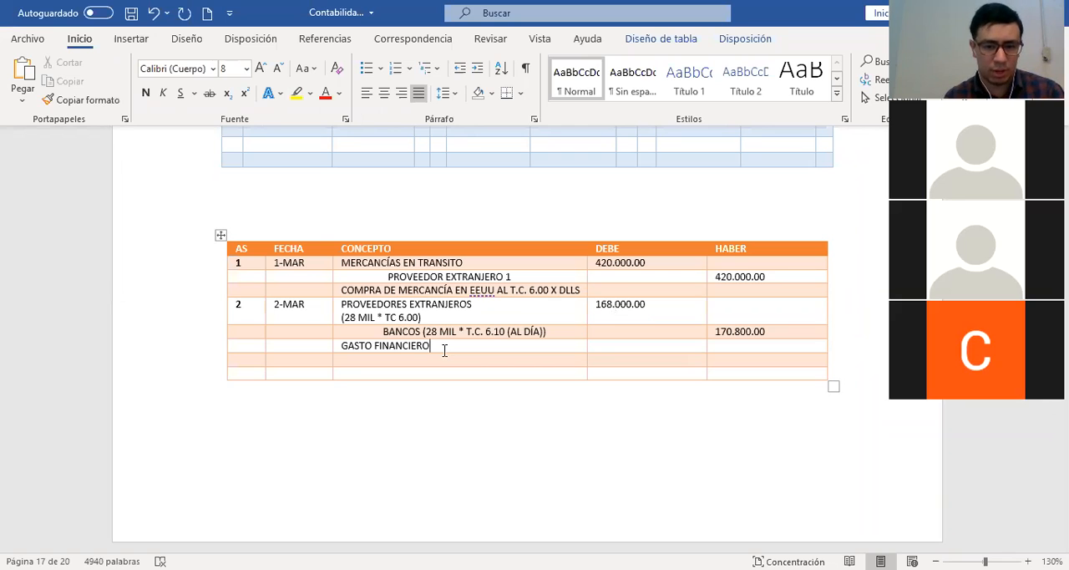
key(Tab)
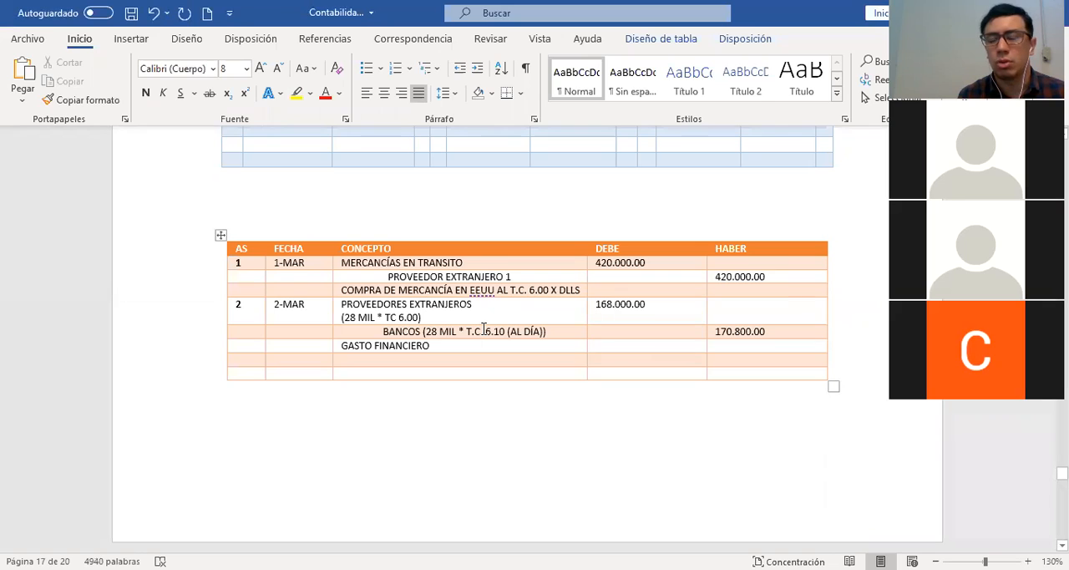
text(2)
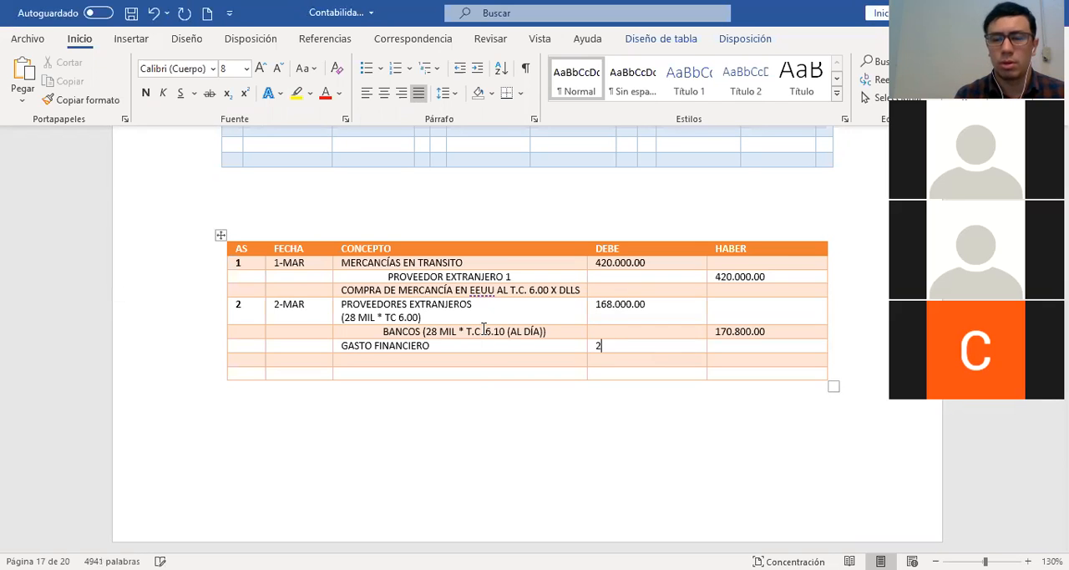
text(.800.00)
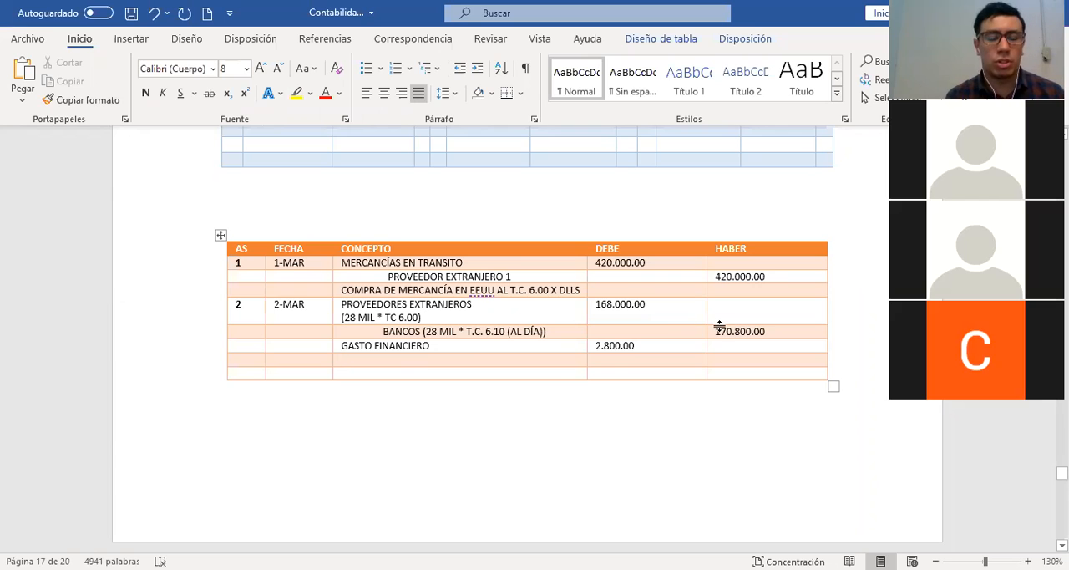
Add the description "REMESA DE 2/5 PARTES DEL ADEUDO" below the GASTO FINANCIERO line in the concept column of journal entry 2
text(REMSE)
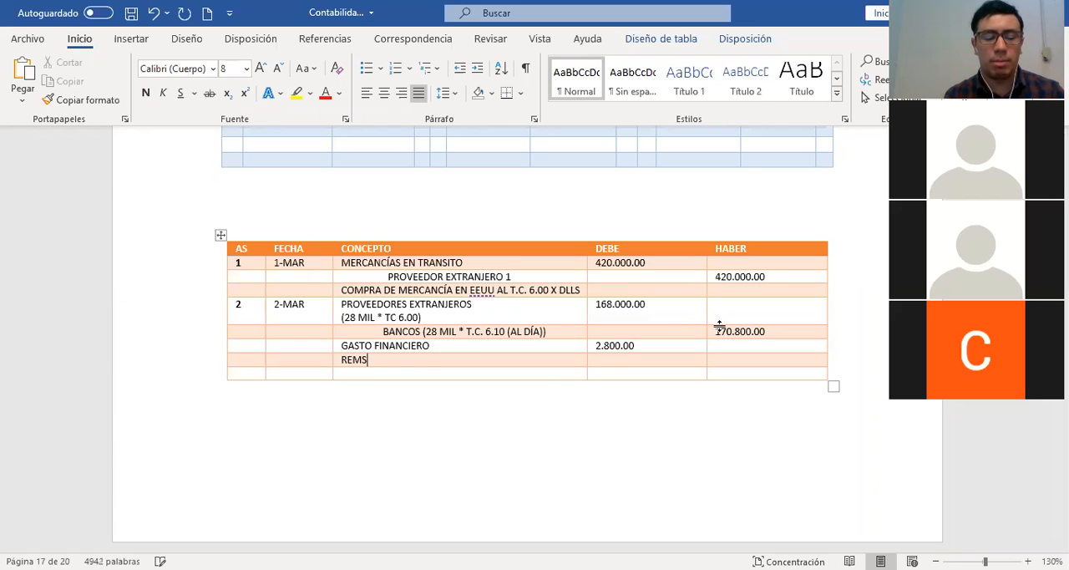
key(BackSpace)
key(BackSpace)
text(ESA DE )
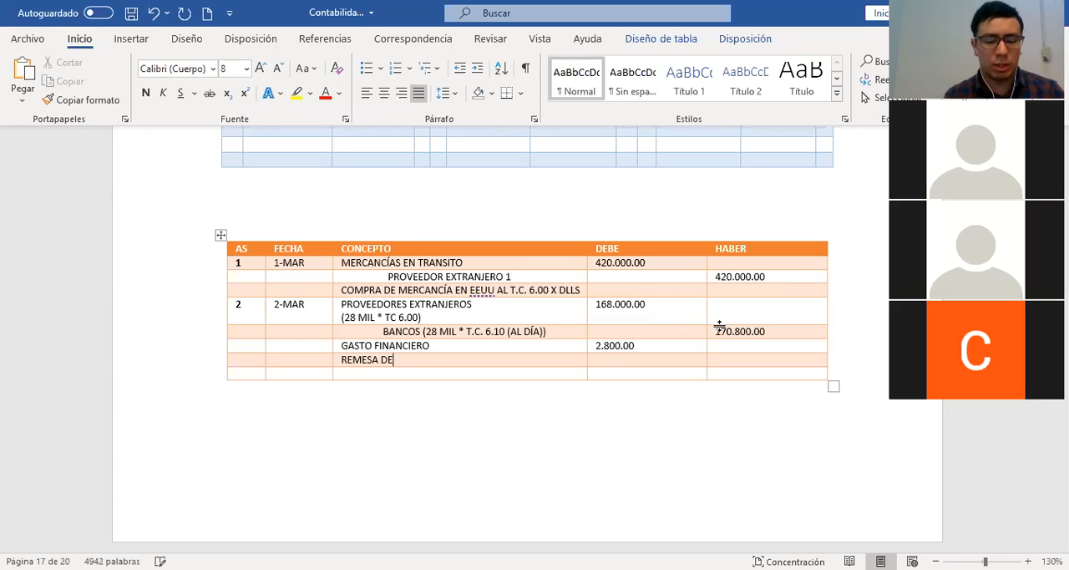
text(2/5 PE)
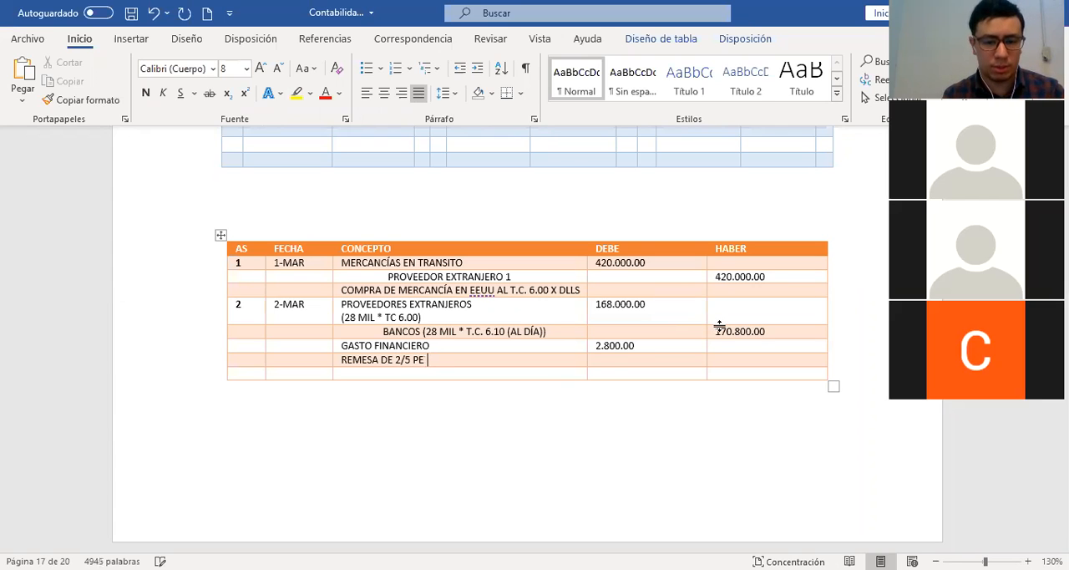
key(BackSpace)
text(ARTE)
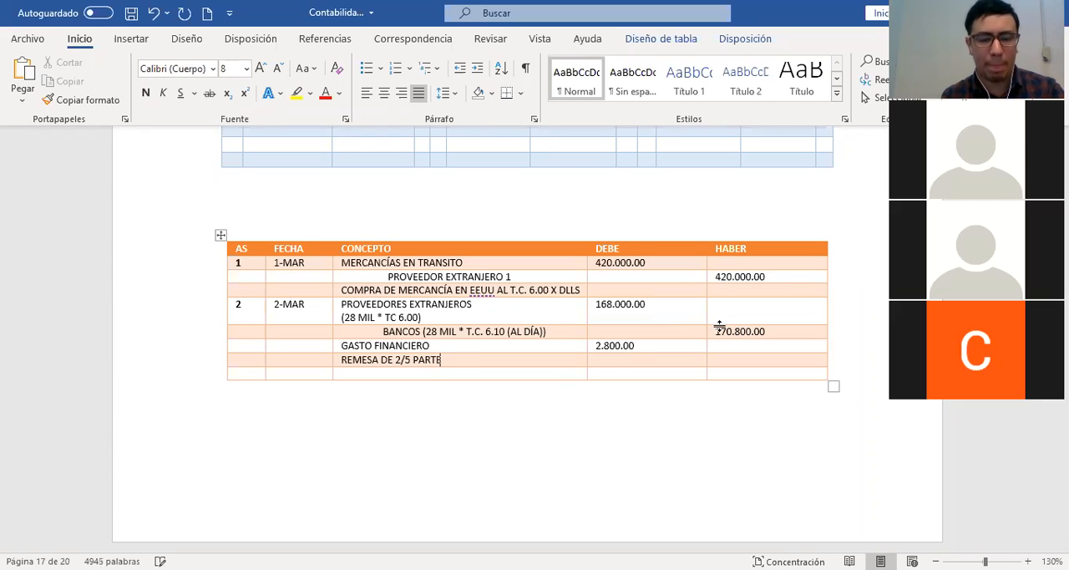
text(S DEL ADEUDO)
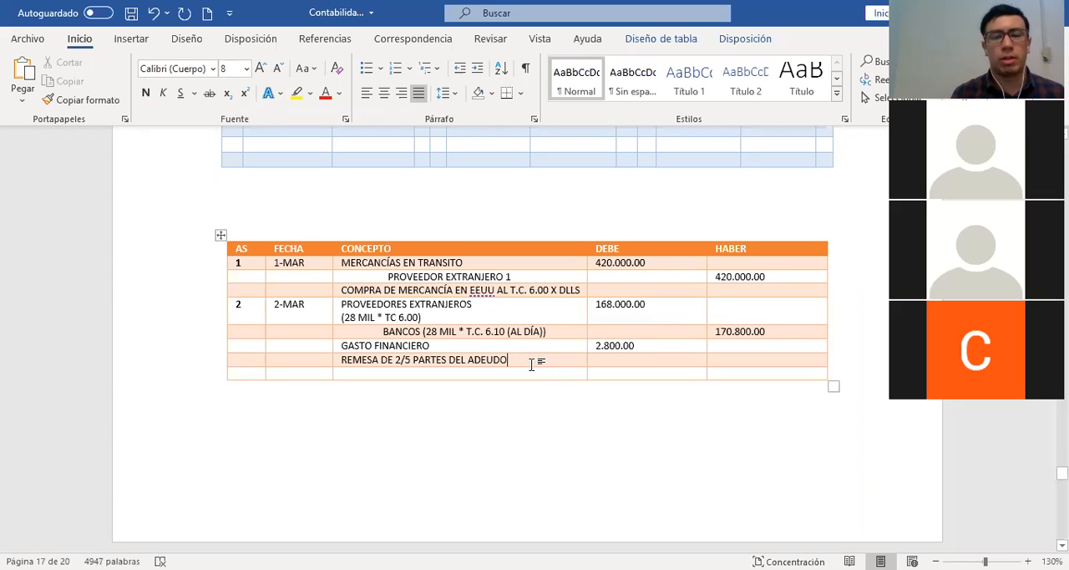
click(502, 318)
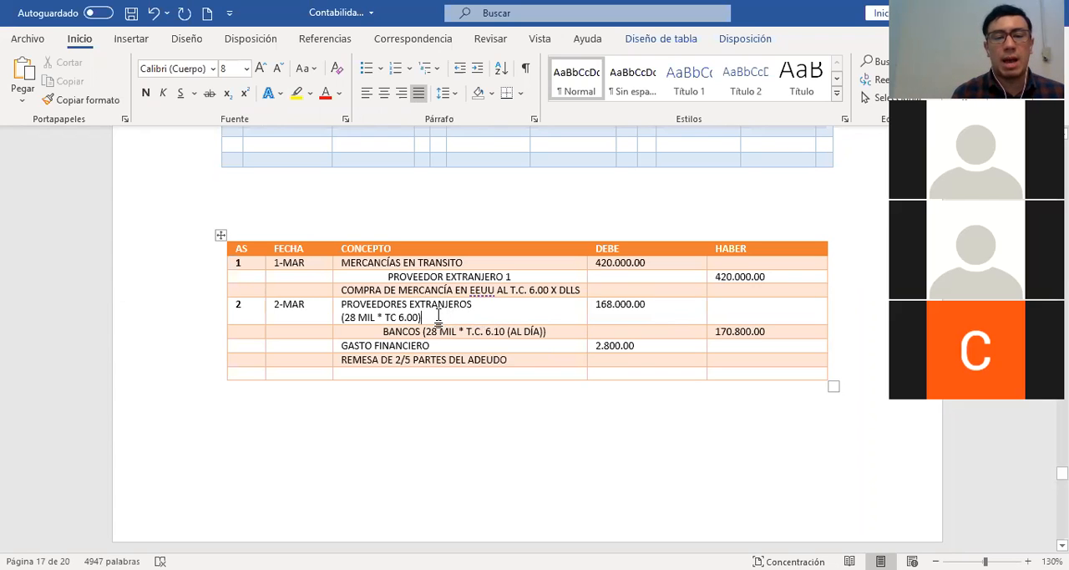
drag(437, 318, 349, 305)
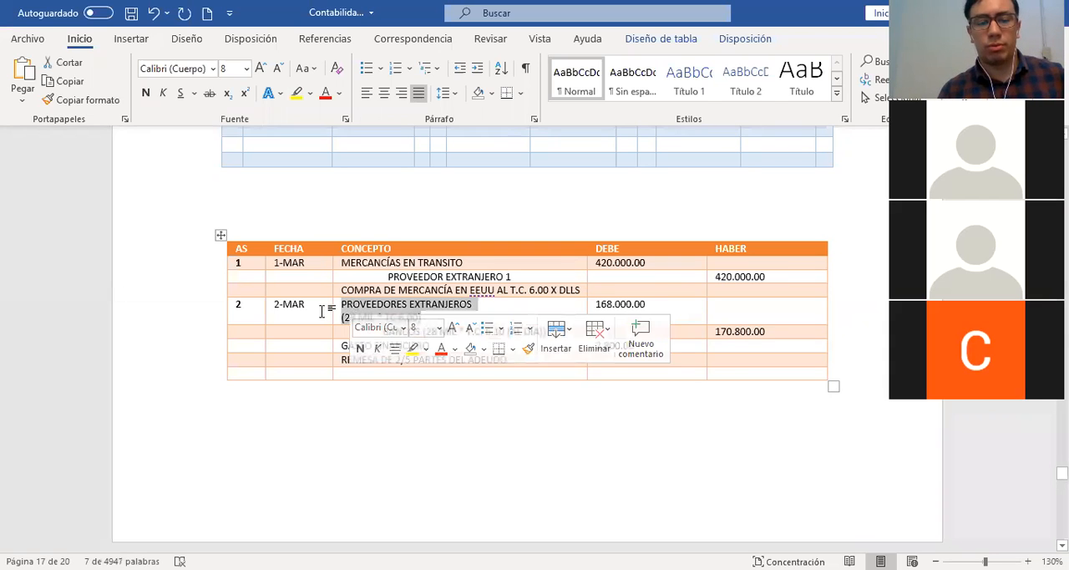
click(329, 309)
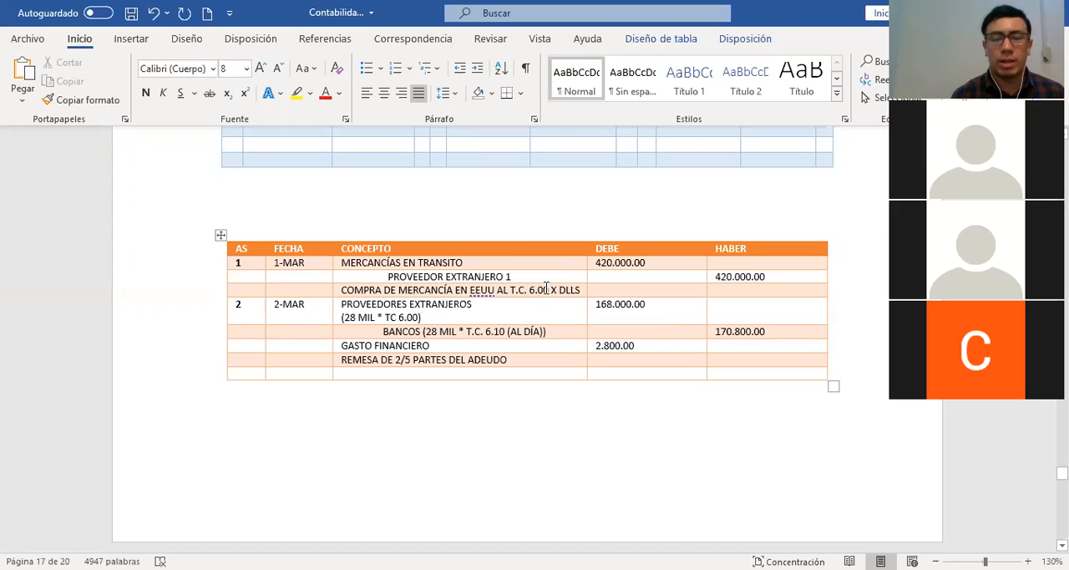
click(396, 317)
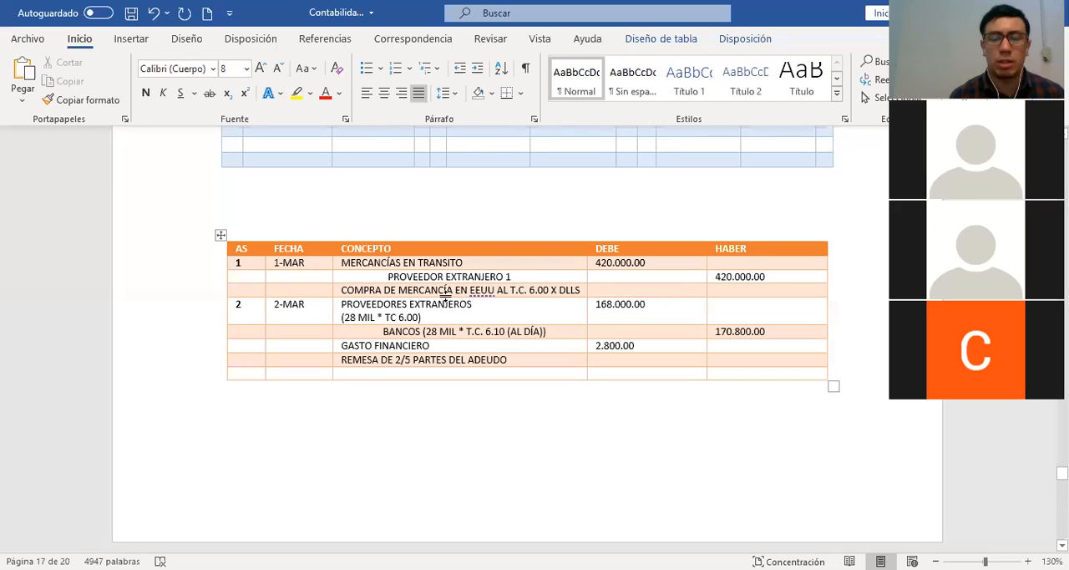
click(515, 289)
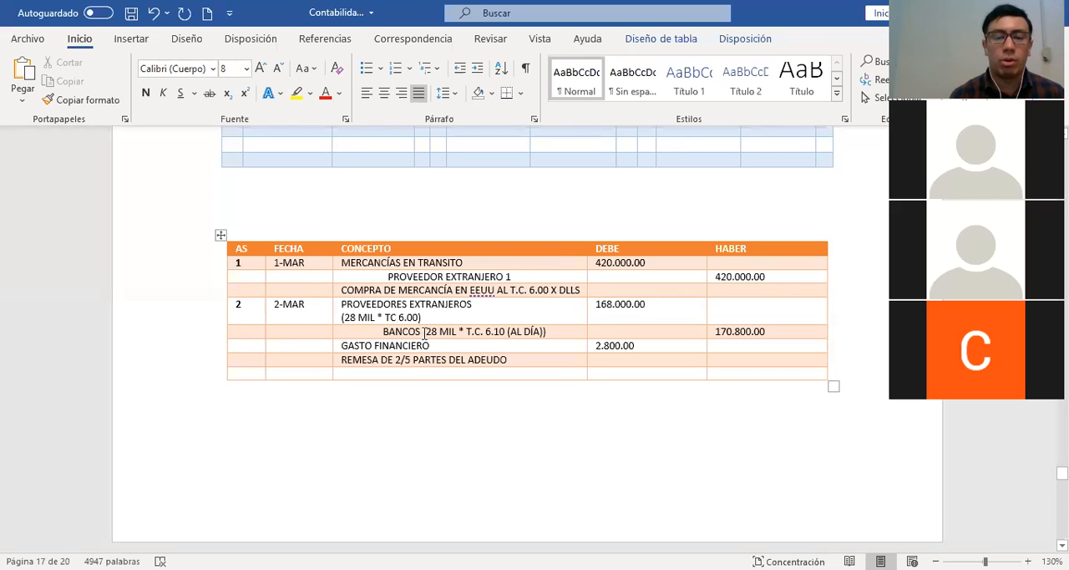
click(504, 331)
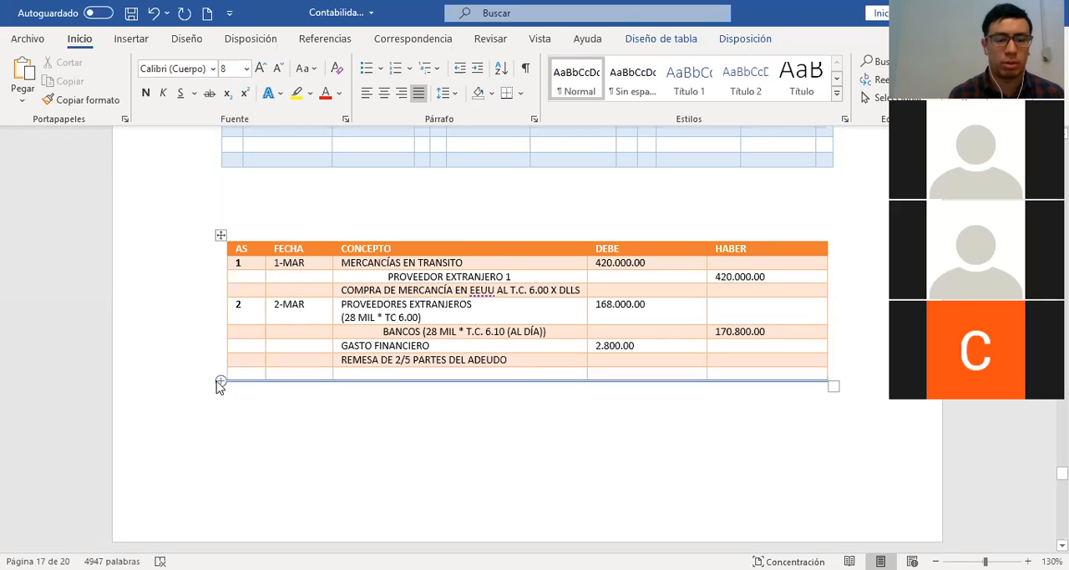
Add four blank rows at the end of the journal table
click(219, 383)
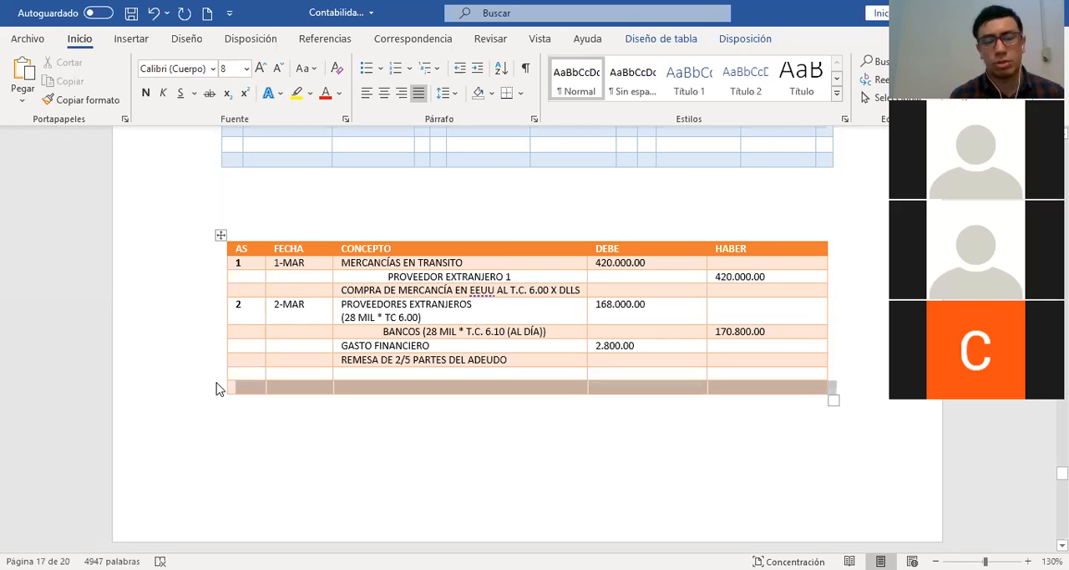
click(217, 383)
click(218, 383)
click(218, 383)
click(465, 417)
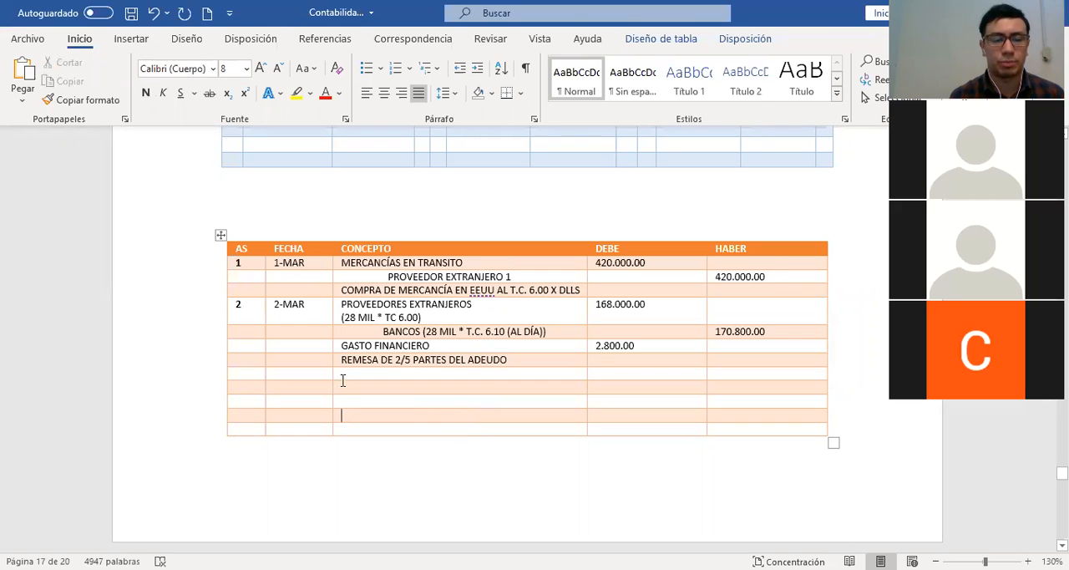
click(247, 375)
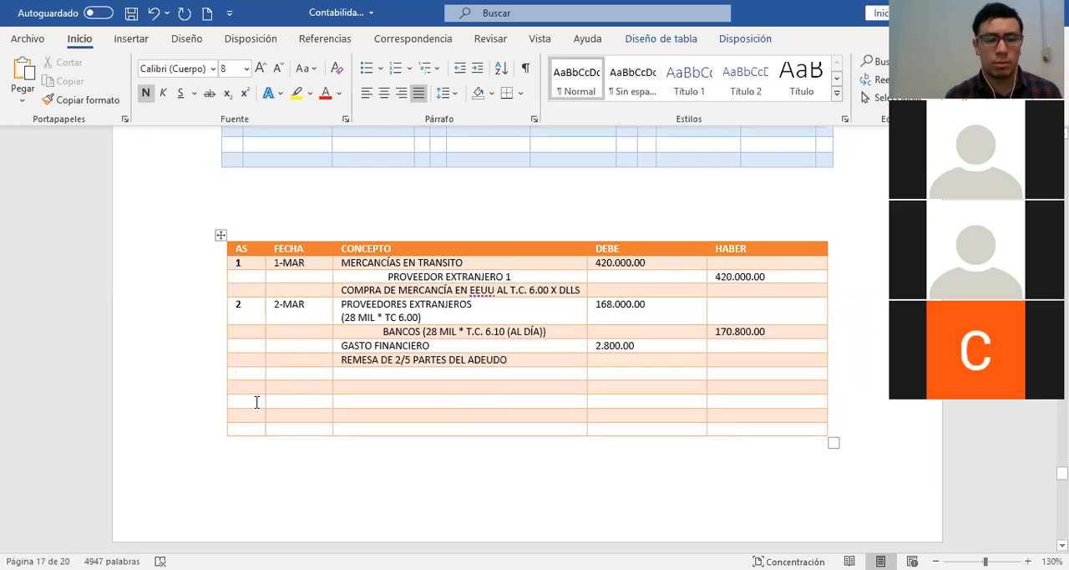
Record 168.000.00 on the debit side of the PROVEEDORES EXTANJEROS T-account with entry reference 2
scroll(394, 360, up, 2)
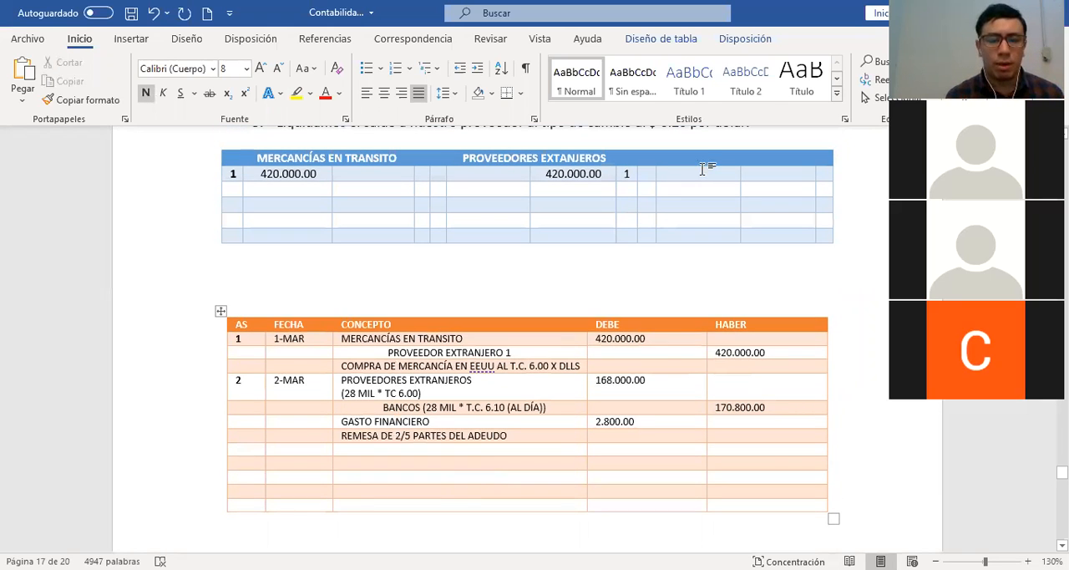
scroll(456, 193, up, 1)
click(481, 183)
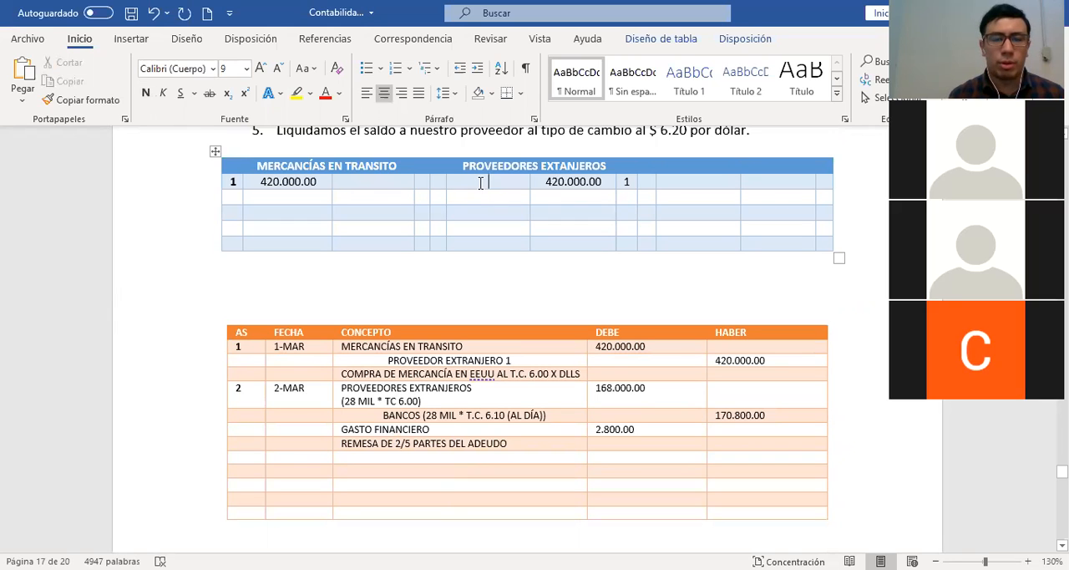
text(168.0000)
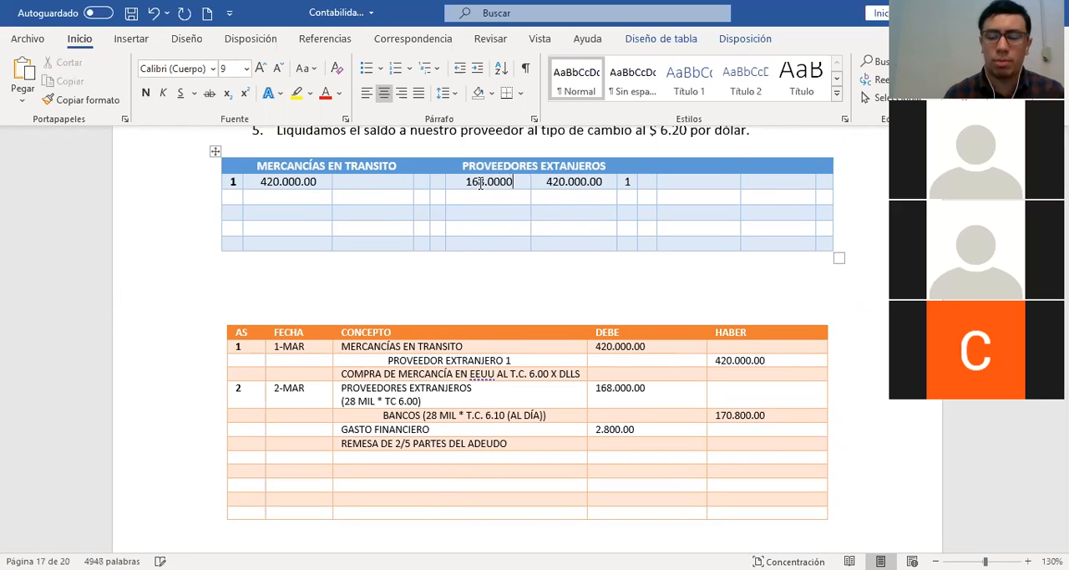
key(BackSpace)
text(.00)
key(shift+Tab)
text(2)
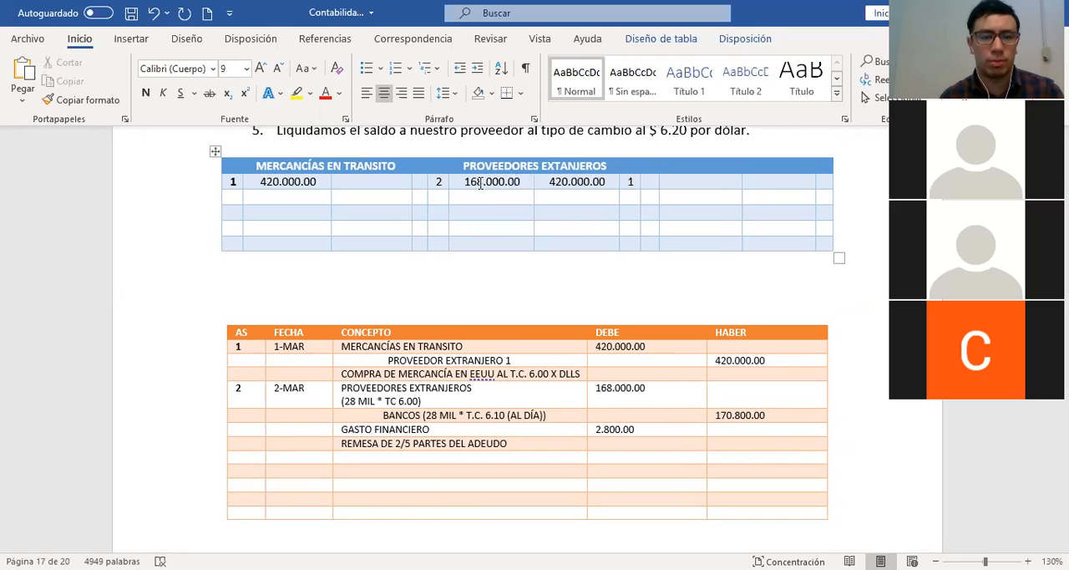
key(Down)
Title the empty third T-account BANCOS and record 170.800.00 on its credit side with entry reference 2
click(729, 167)
text(BANCOS)
key(Down)
text(17)
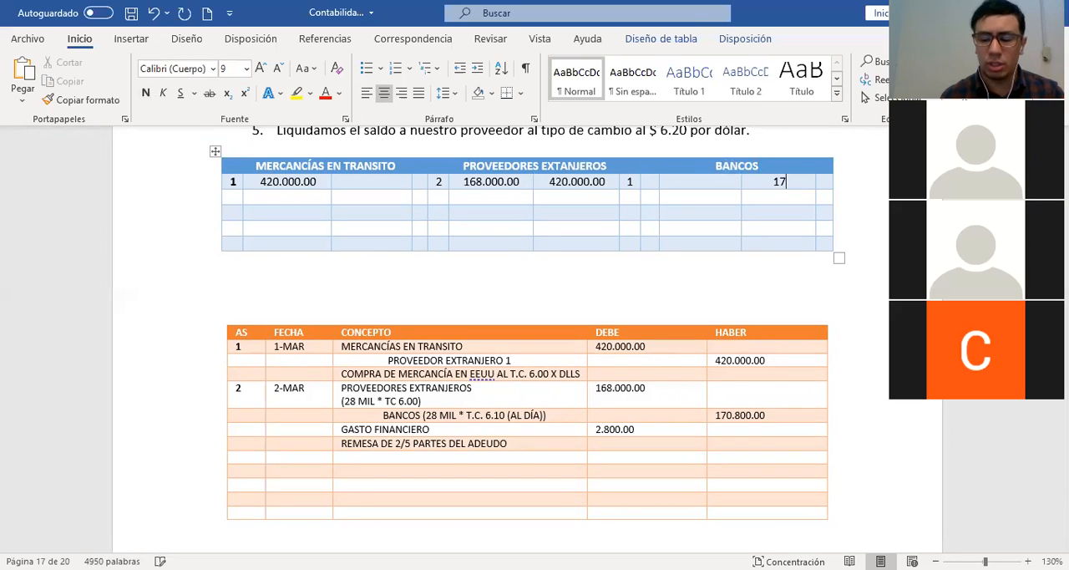
text(0.800.00.)
key(Tab)
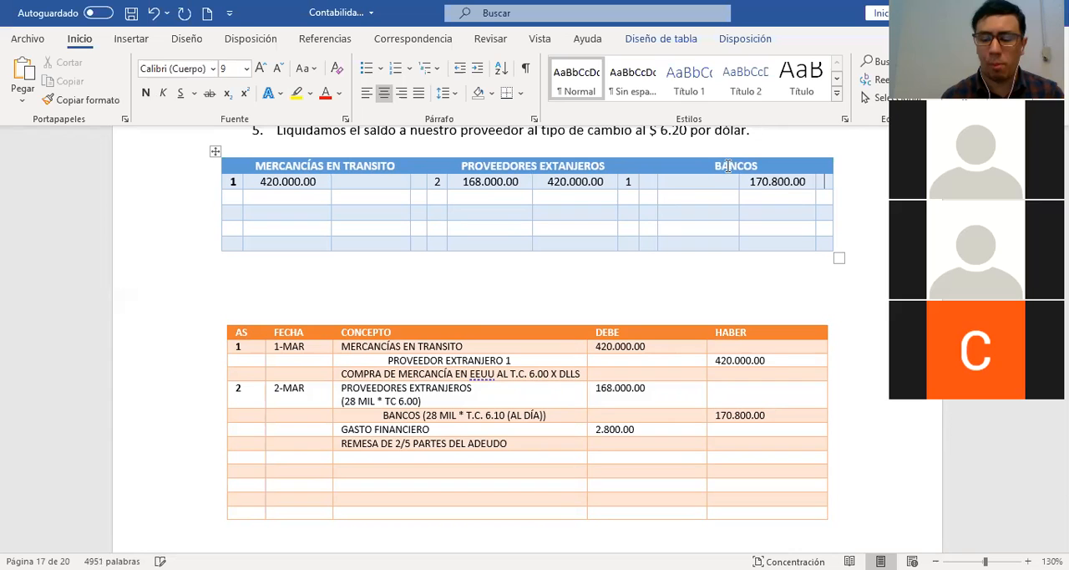
text(2)
Duplicate the T-account table directly below the original and clear the account names and amounts from the copy
drag(169, 170, 163, 255)
key(ctrl+c)
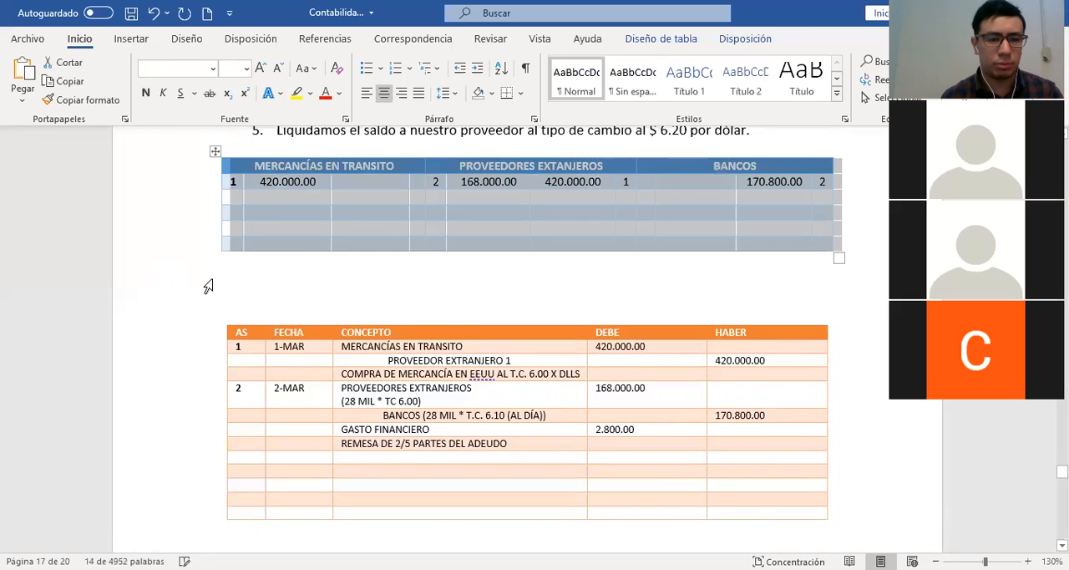
click(222, 279)
key(ctrl+v)
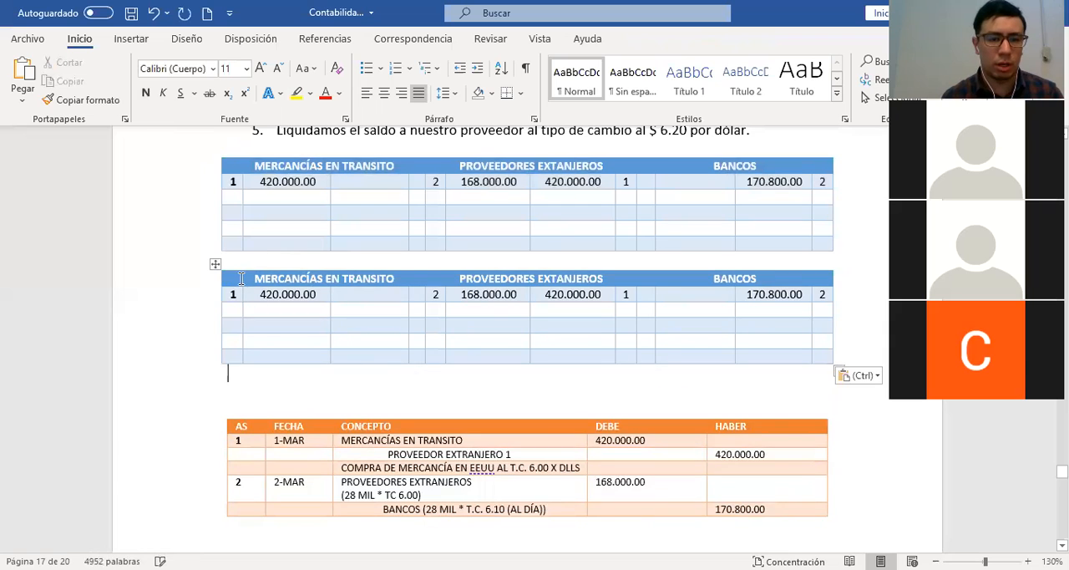
drag(234, 278, 792, 320)
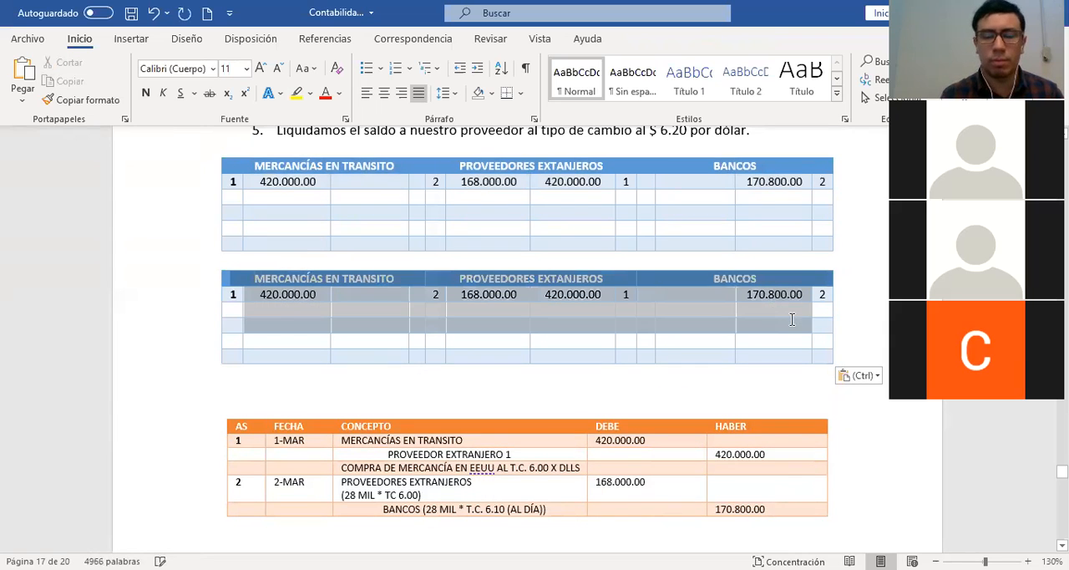
key(Delete)
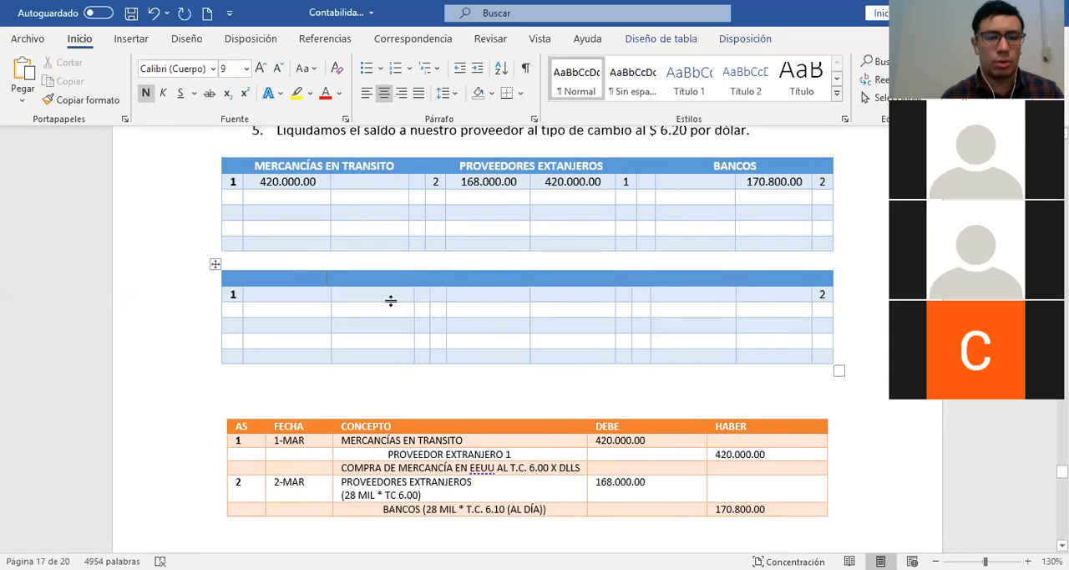
Title the first account of the copied table GASTOS FINANCIEROS and record 2.800.00 on its debit side
text(GASTOS F)
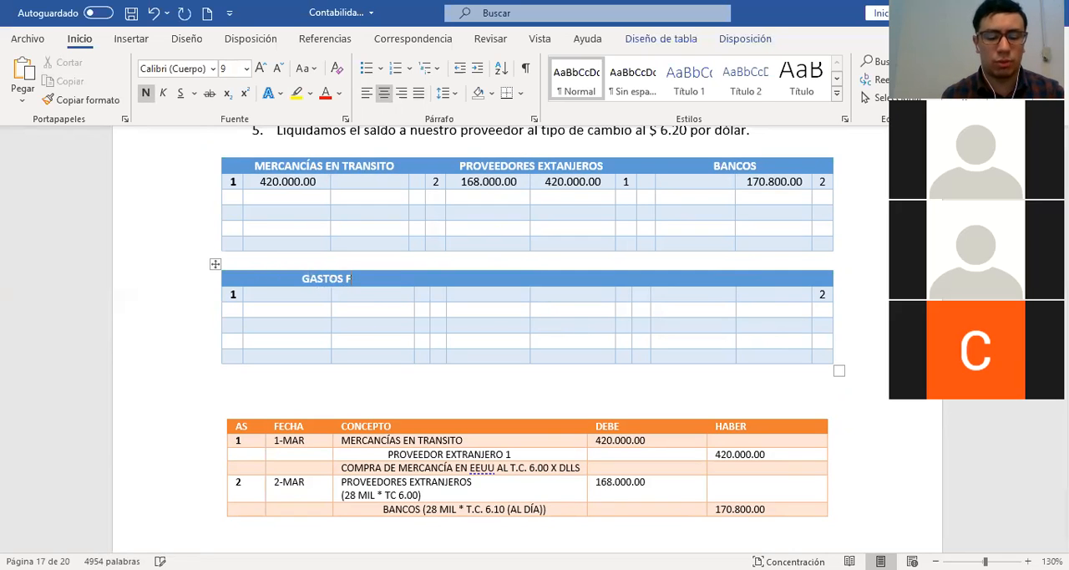
text(INANCIEROS)
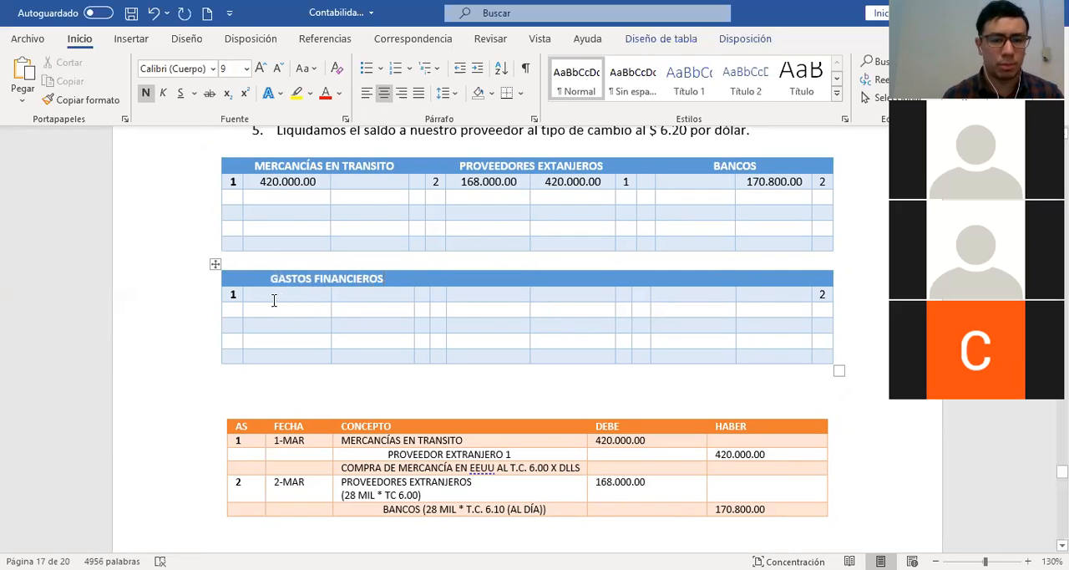
click(269, 296)
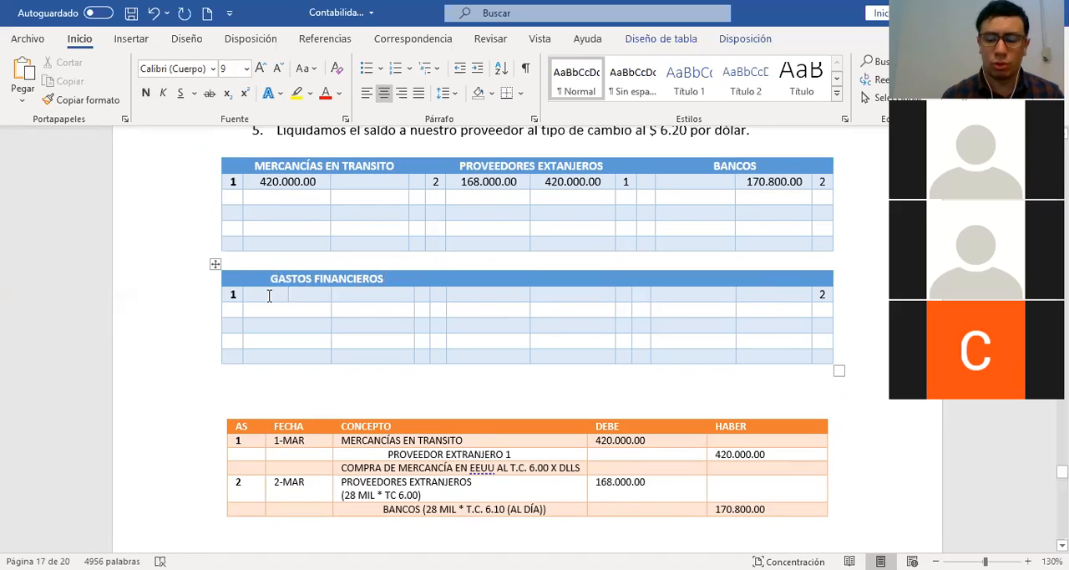
text(2.800.00)
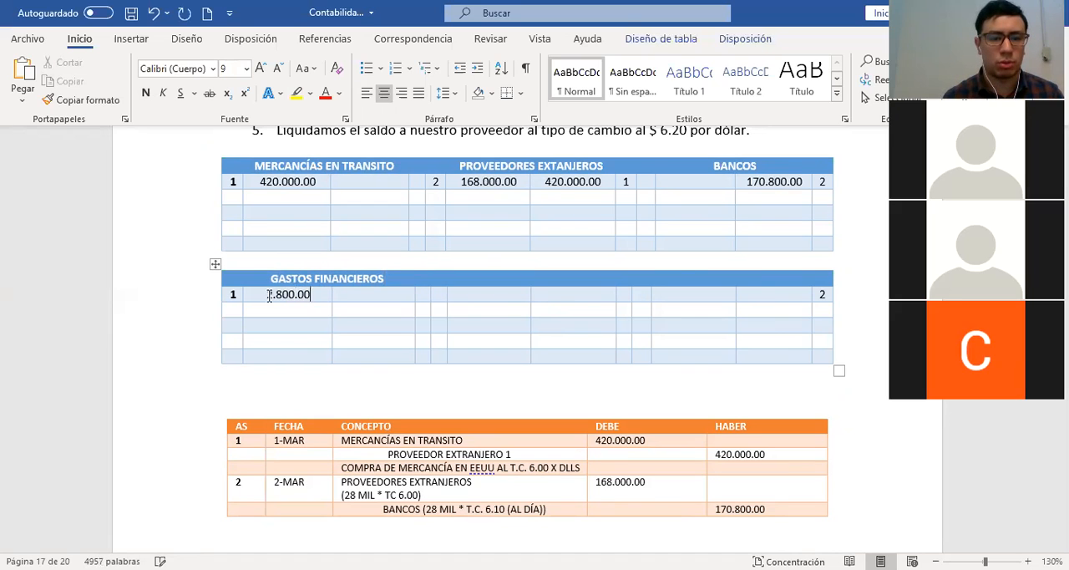
Set the GASTOS FINANCIEROS entry reference to 2 and delete the leftover reference in the last cell of that row
click(235, 294)
key(BackSpace)
text(2)
click(825, 296)
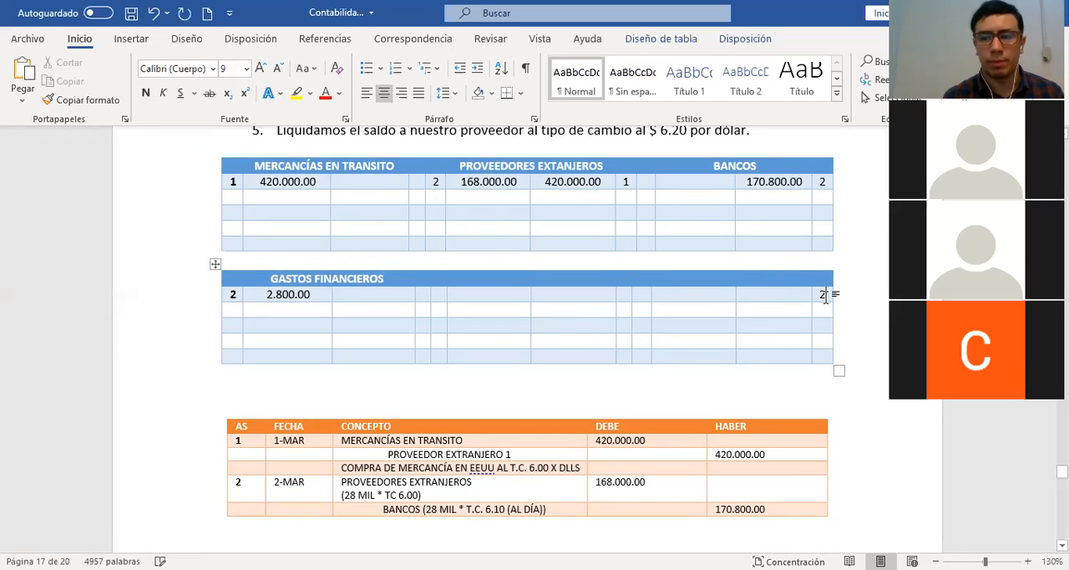
key(BackSpace)
click(509, 289)
Insert four blank lines between the GASTOS FINANCIEROS table and the journal table to push the journal down
scroll(507, 290, down, 1)
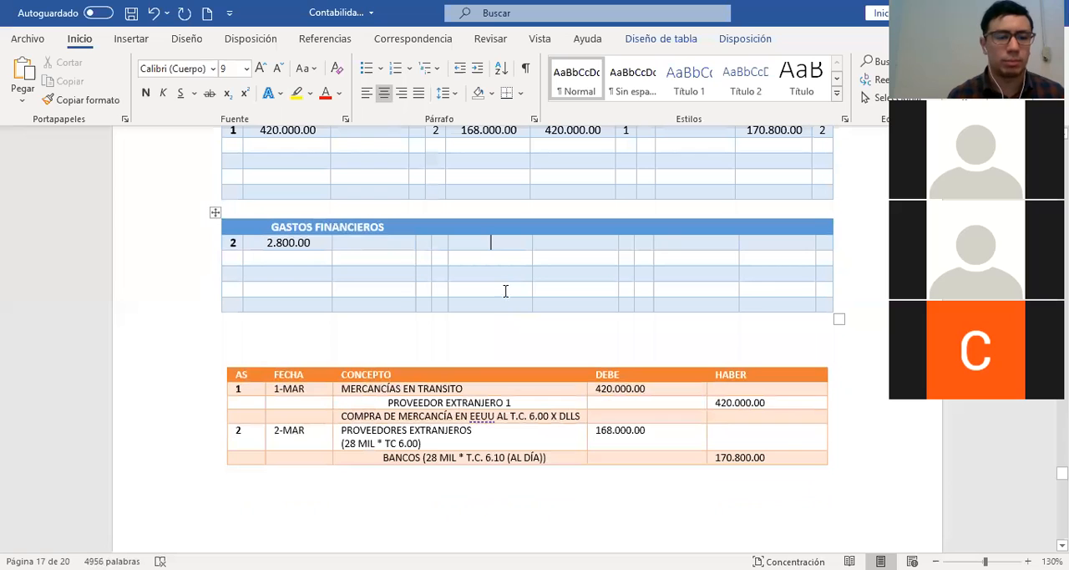
click(303, 332)
key(Return)
key(Return)
key(Return)
key(Return)
key(Return)
key(Return)
click(473, 305)
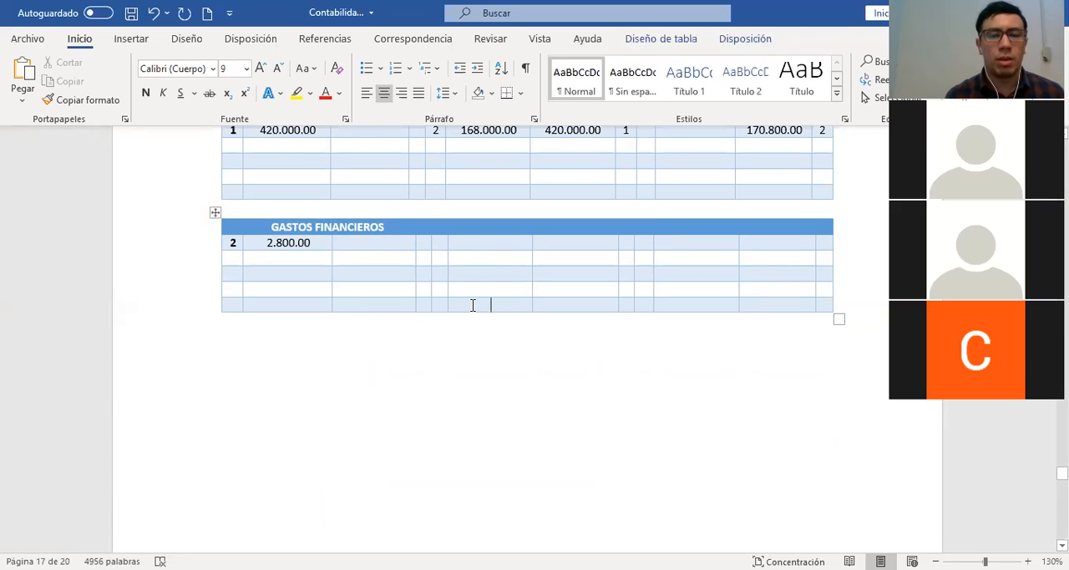
Highlight item 3 of the example, the 10% partial payment to the supplier, in turquoise
scroll(473, 305, up, 3)
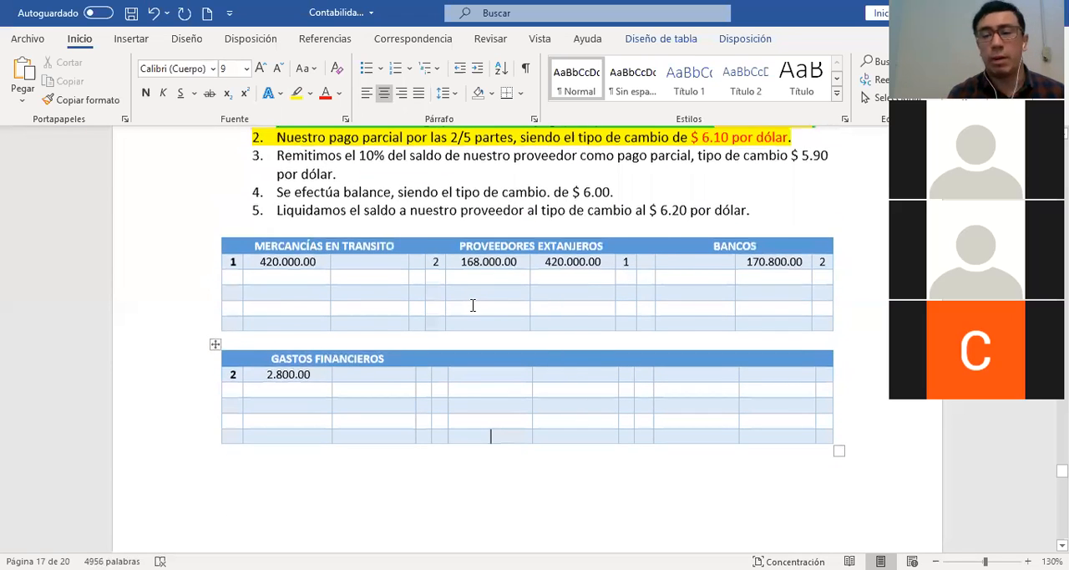
scroll(472, 305, up, 2)
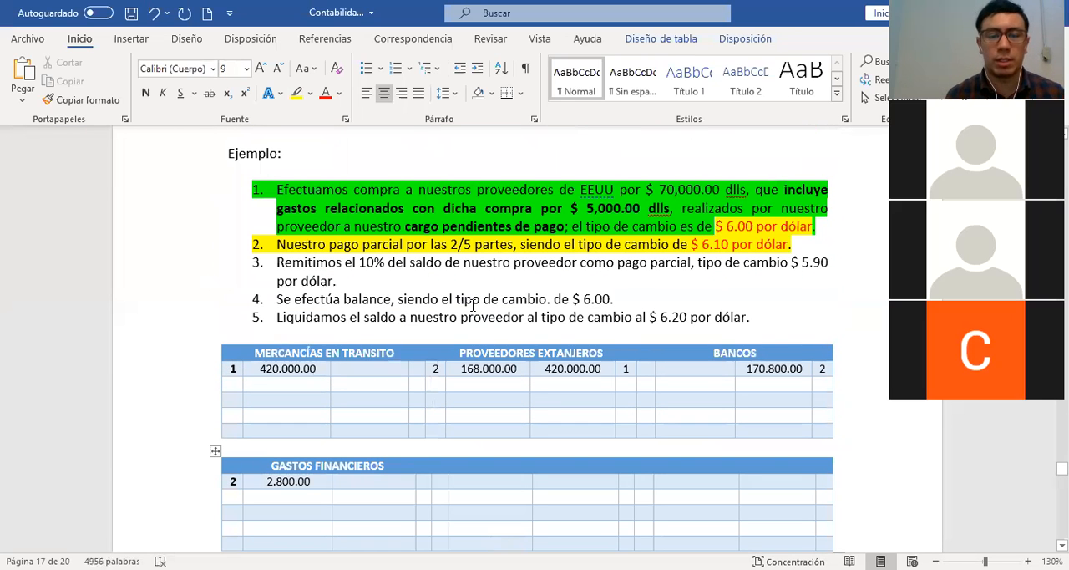
scroll(473, 305, up, 1)
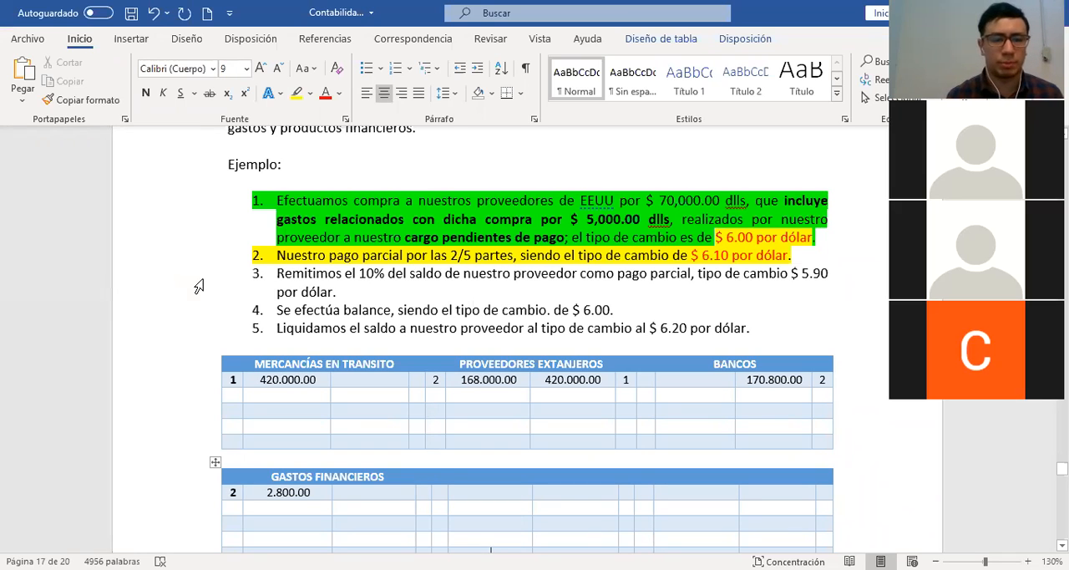
drag(194, 274, 192, 299)
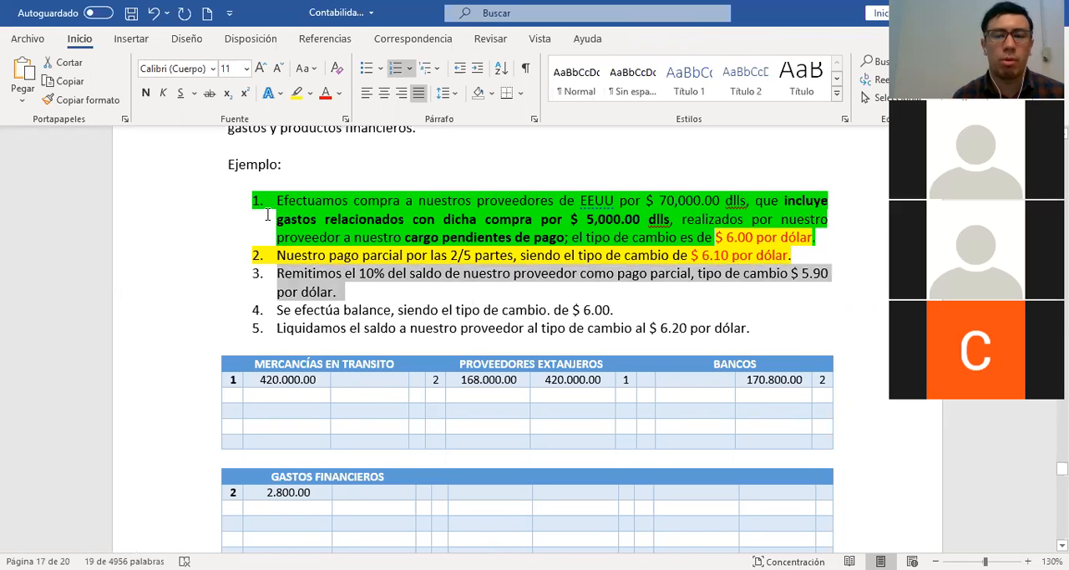
click(311, 94)
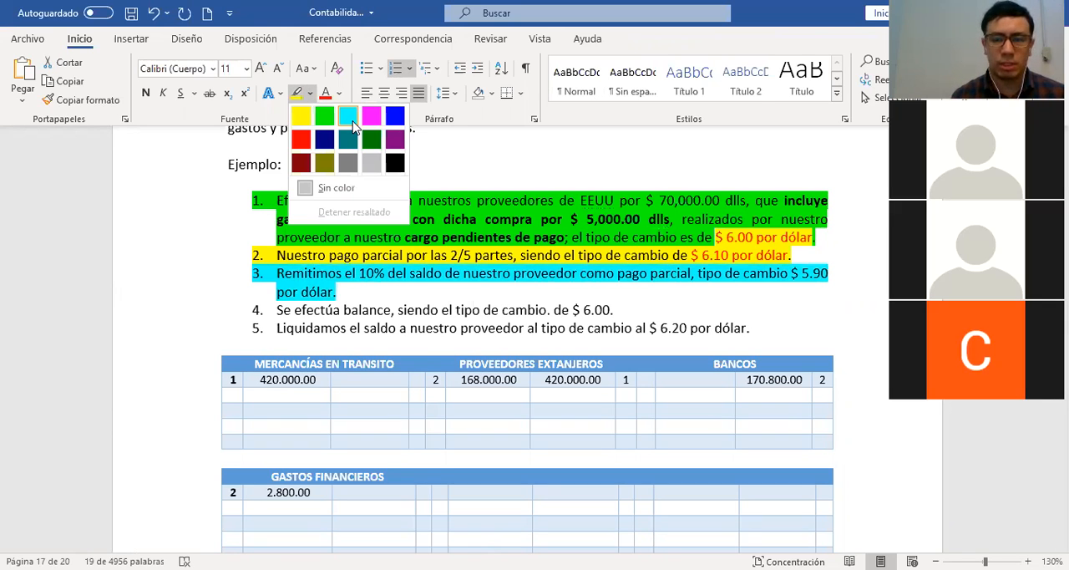
click(353, 126)
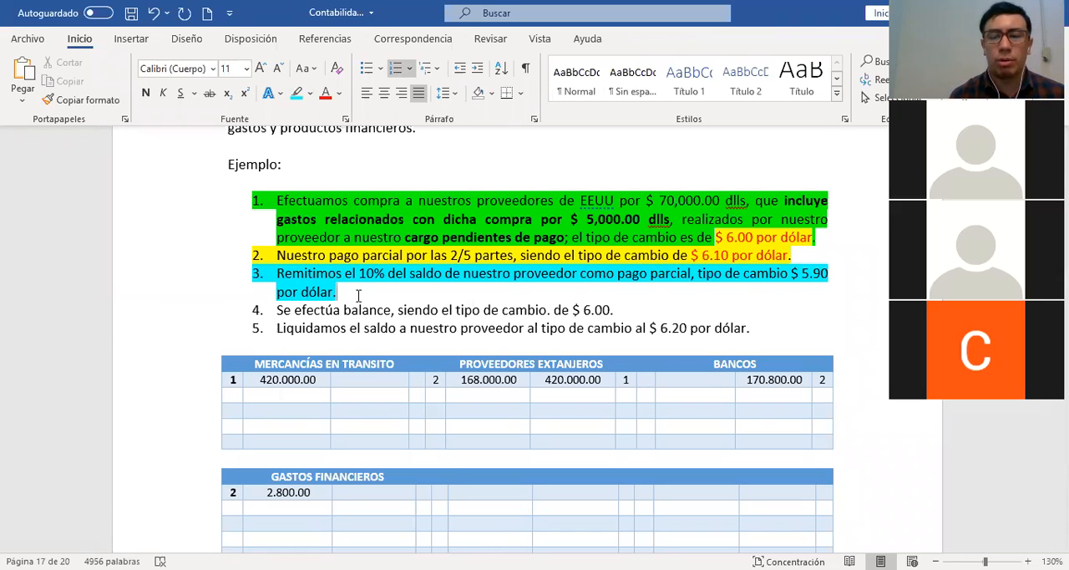
drag(792, 273, 826, 274)
click(625, 289)
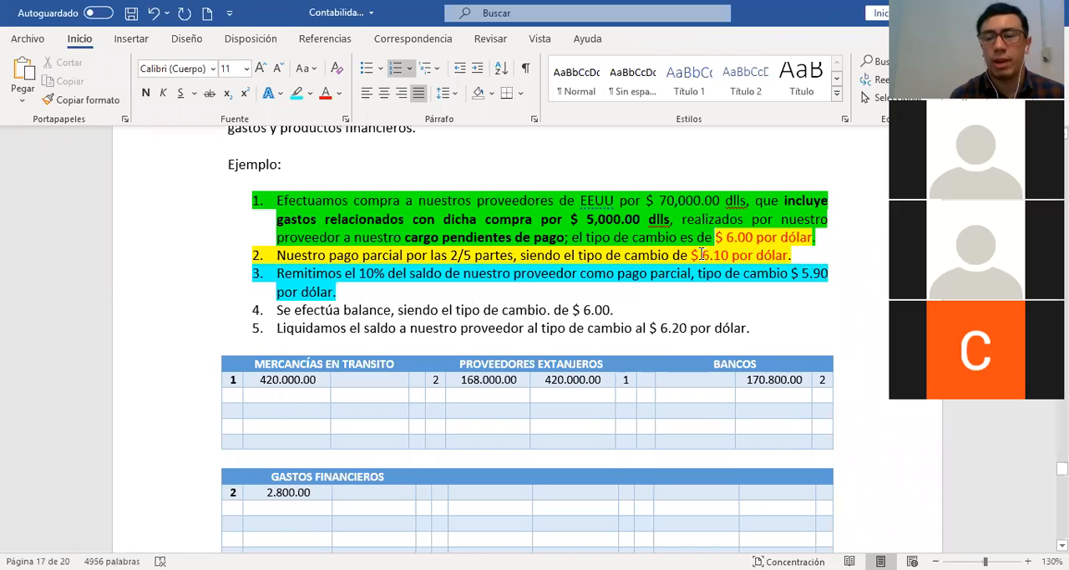
drag(701, 255, 790, 256)
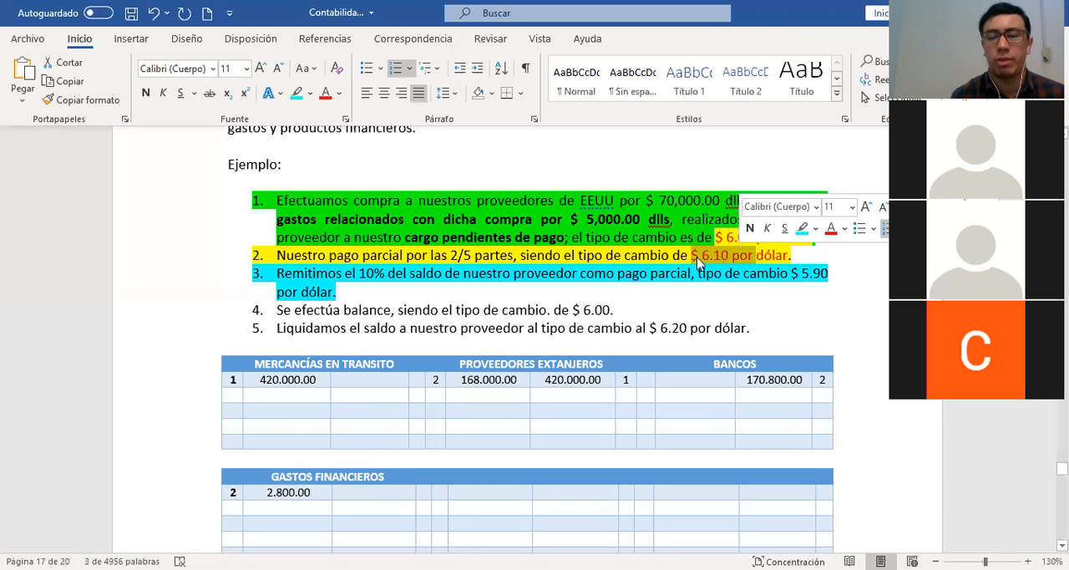
click(427, 293)
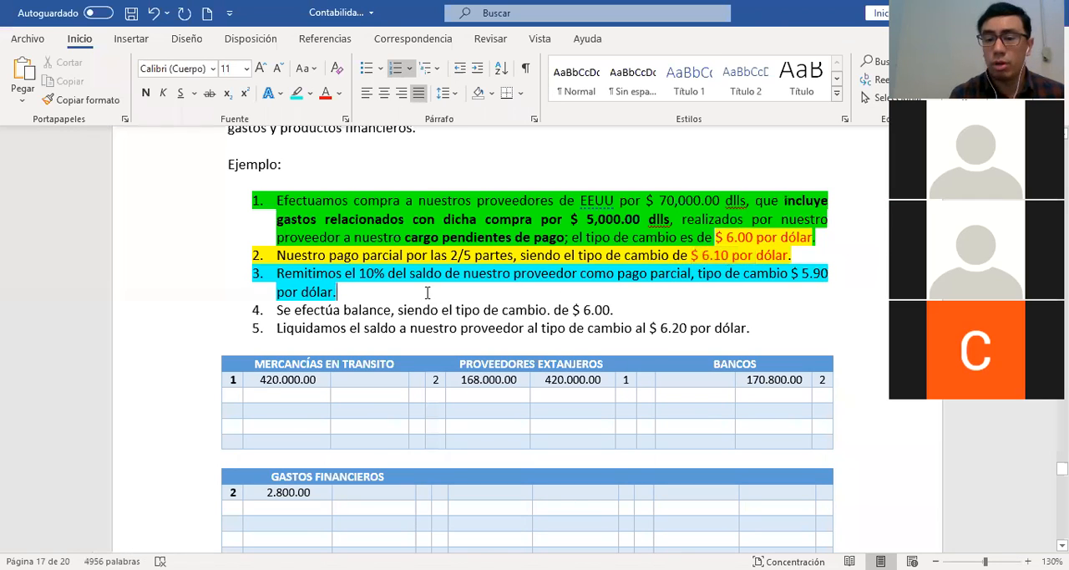
Add a 3-MAR row to the foreign suppliers auxiliary with the concept REMESA DEL 10% DEL ADEUDO and exchange rate 5.90
scroll(427, 292, down, 10)
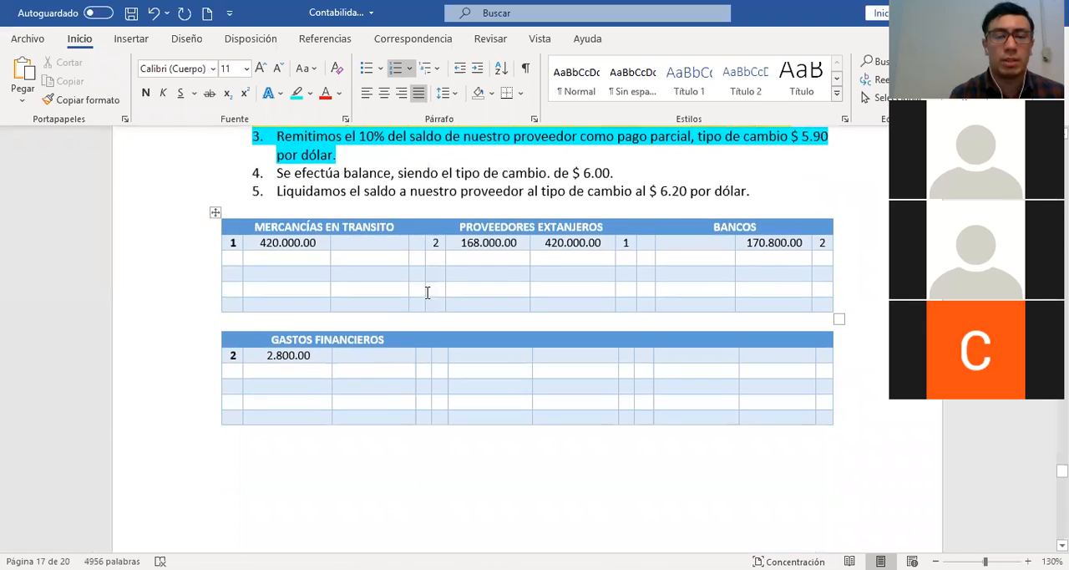
scroll(427, 292, down, 7)
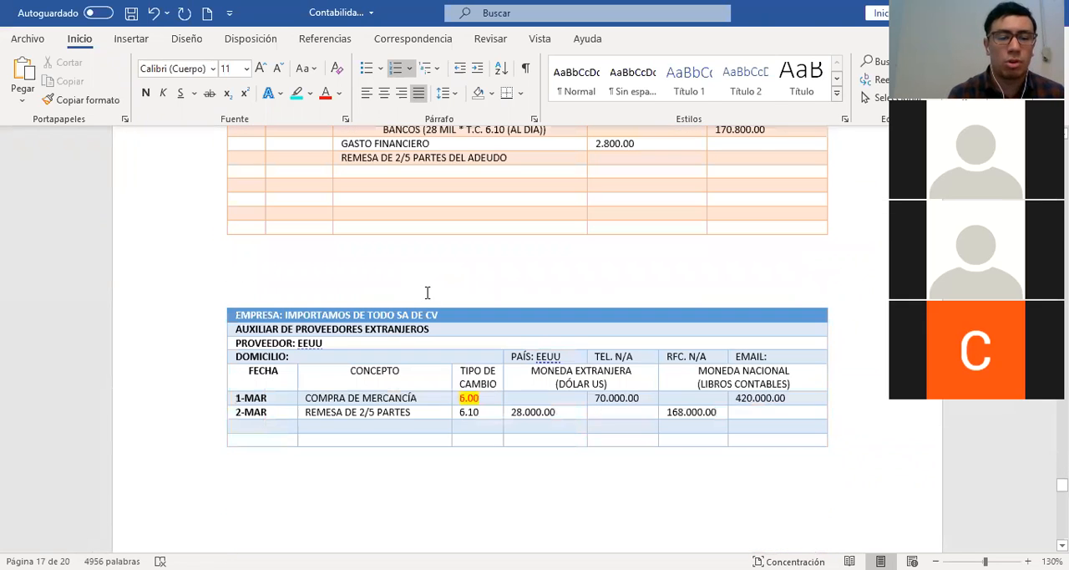
scroll(276, 324, down, 3)
click(274, 324)
text(3-MAR)
key(Tab)
text(REMESA DEL 10)
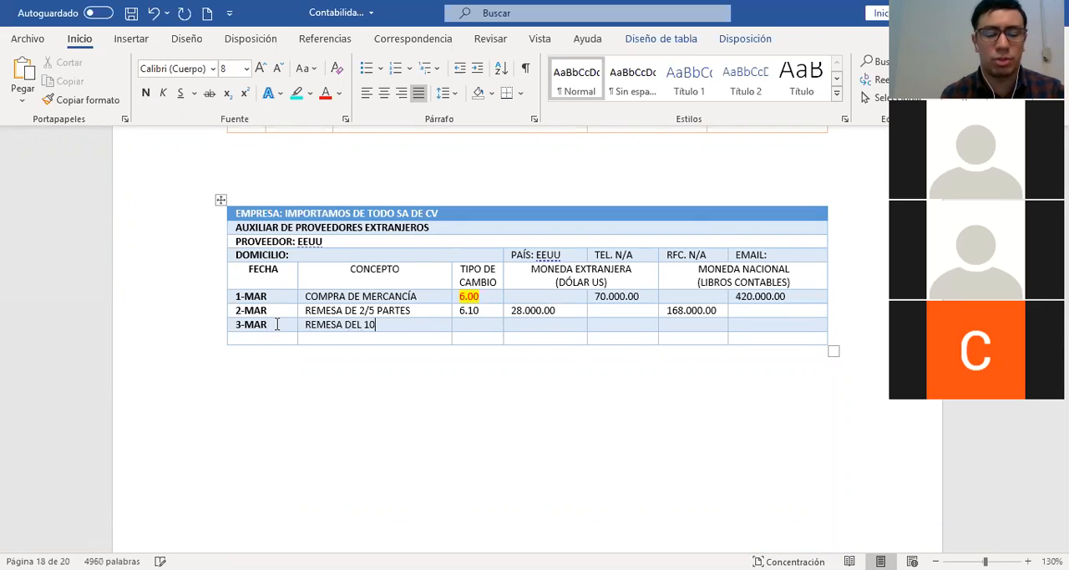
text(% DEL ADEUDO)
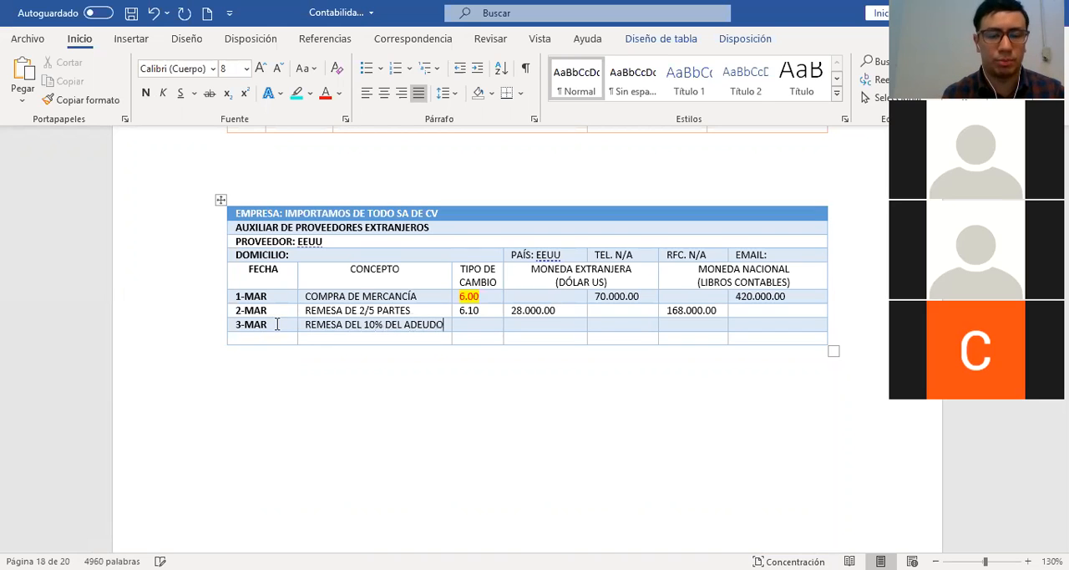
key(Tab)
text(5.90)
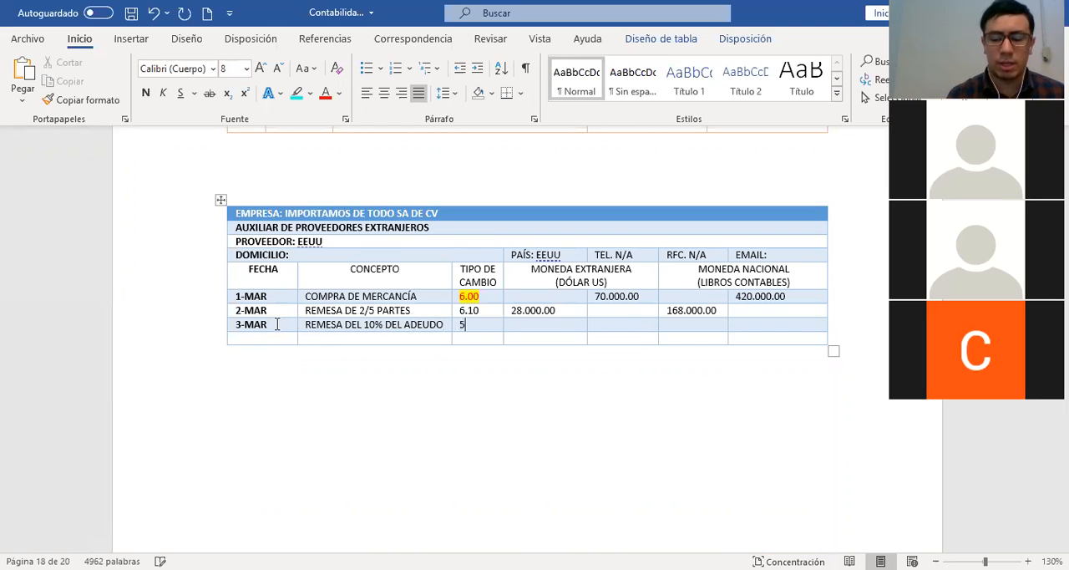
key(Tab)
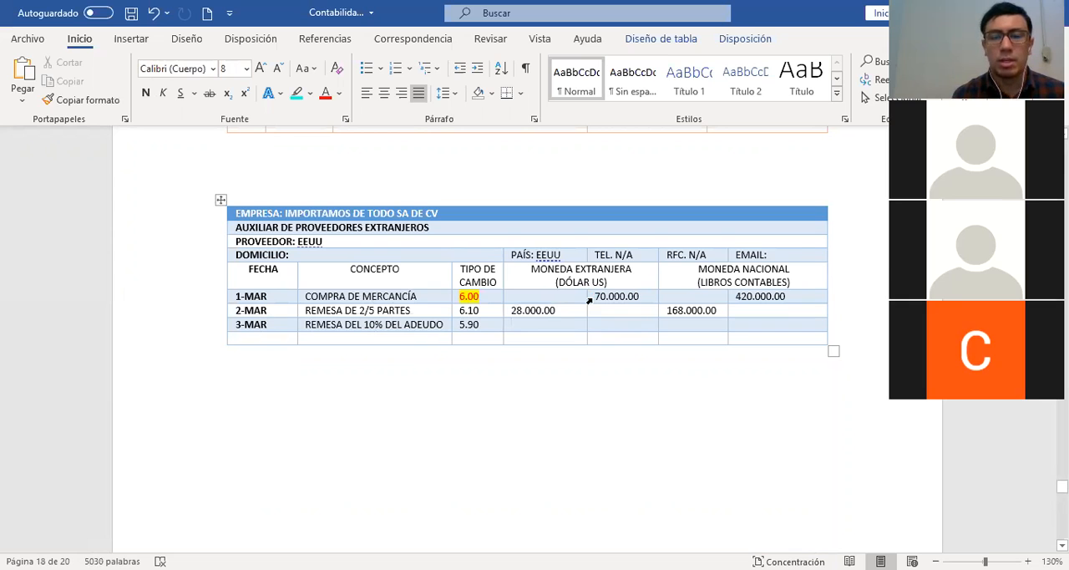
Check the dollar amounts of the purchase and first remittance, and place the cursor in the 3-MAR row's first foreign-currency cell
click(590, 300)
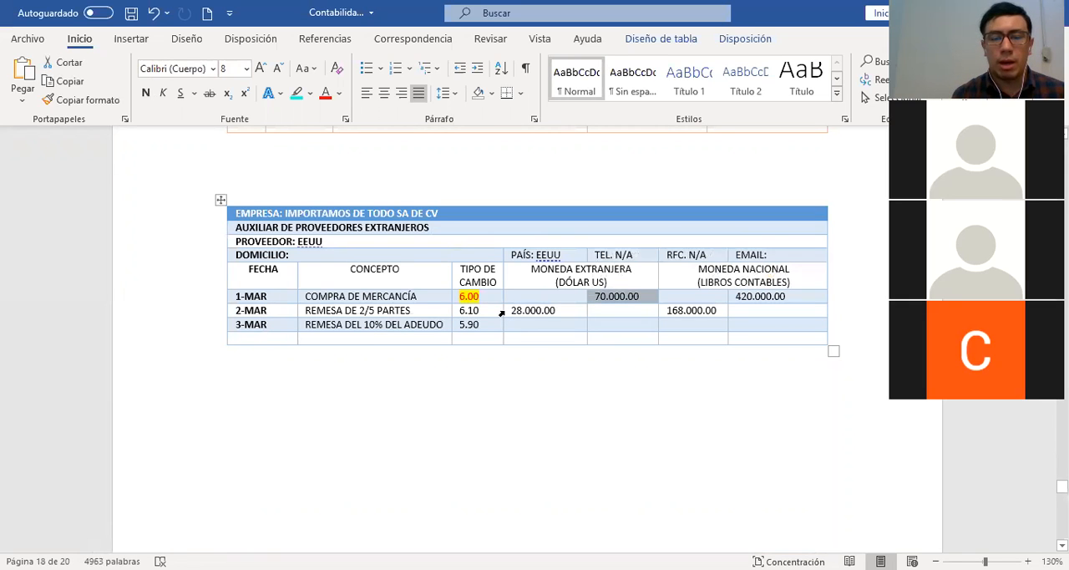
click(502, 312)
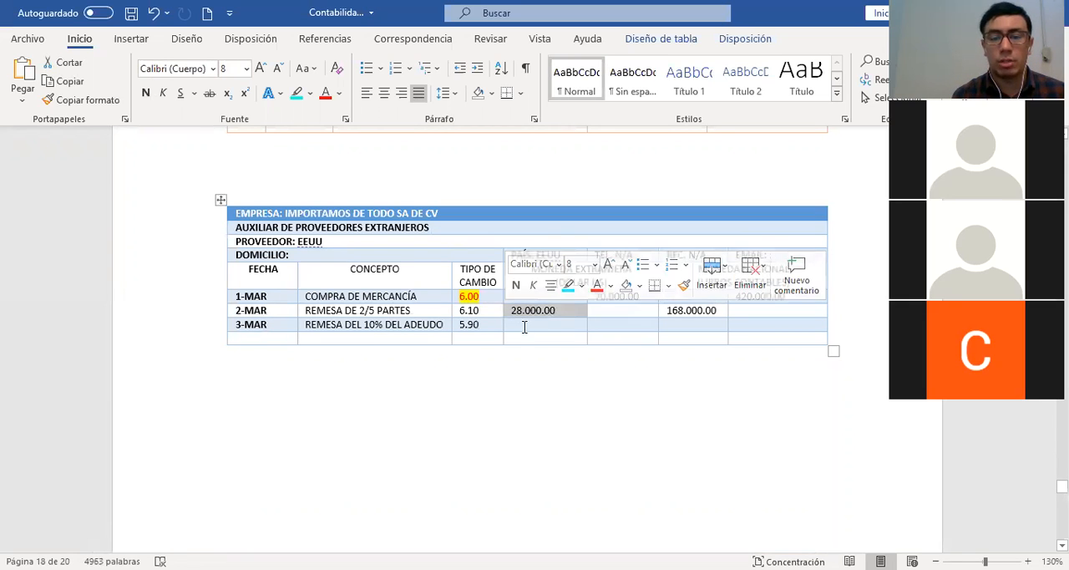
click(525, 326)
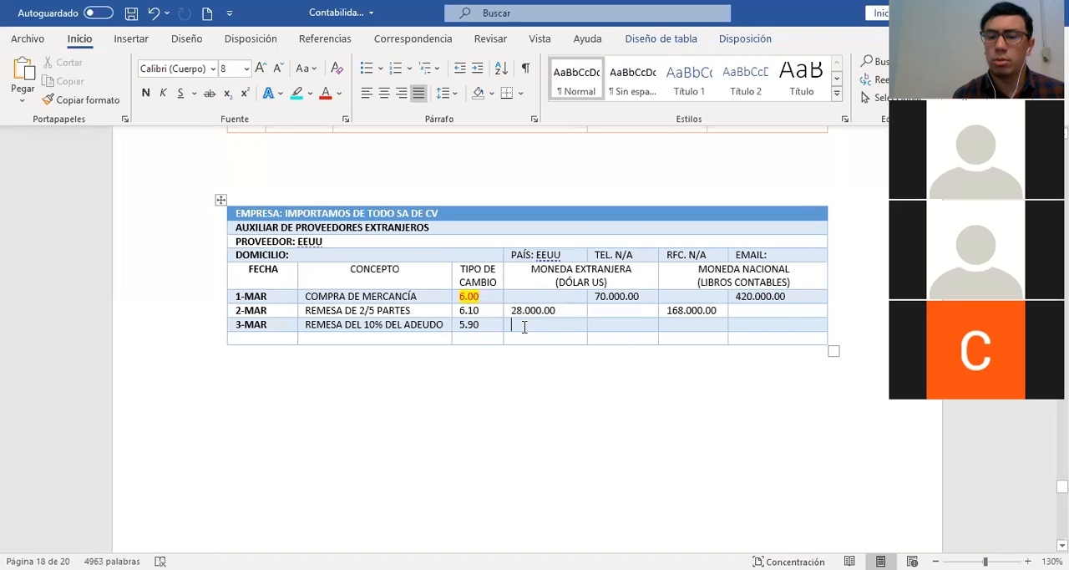
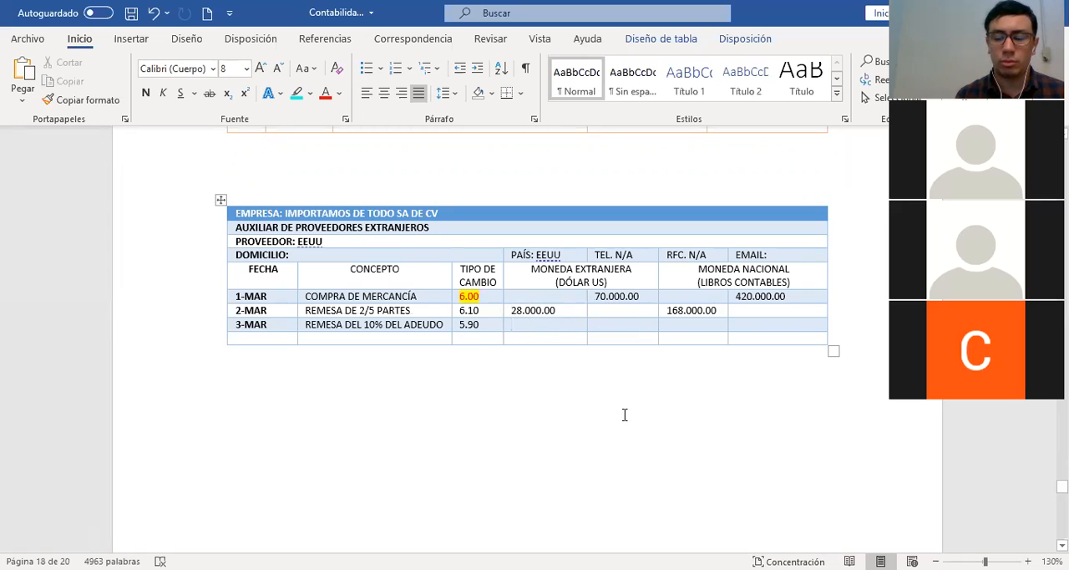
Enter 4.200.00 as the foreign-currency debit in the auxiliary's 3-MAR row, moving on to its national-currency debit cell
text(4.200.00)
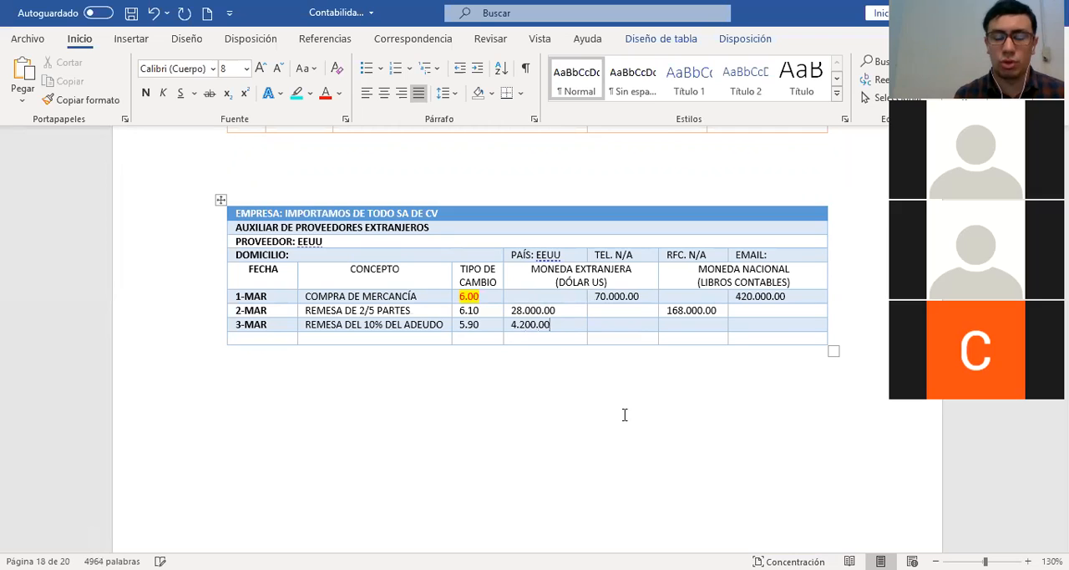
key(Tab)
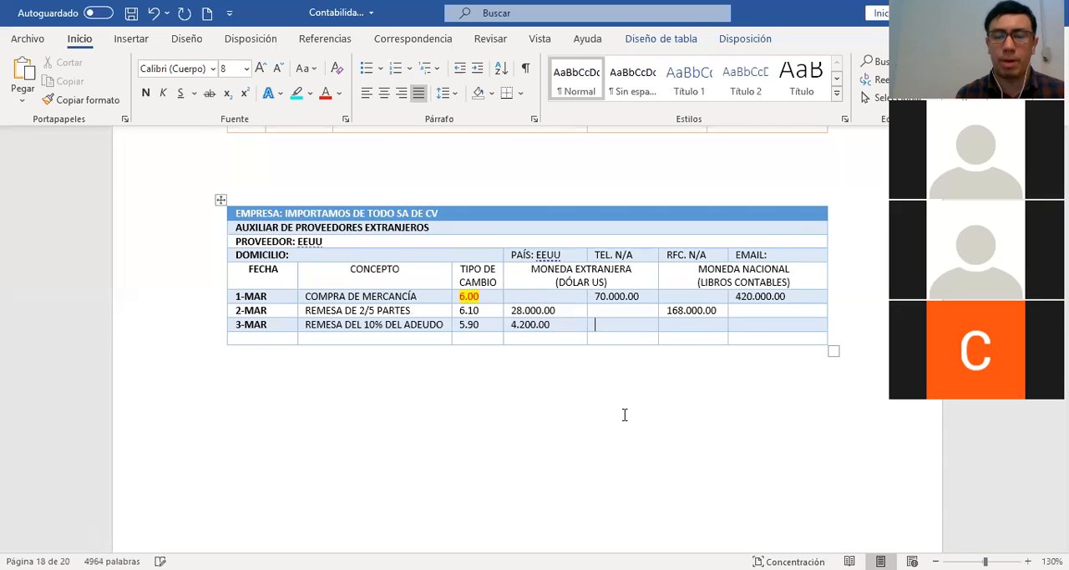
key(Tab)
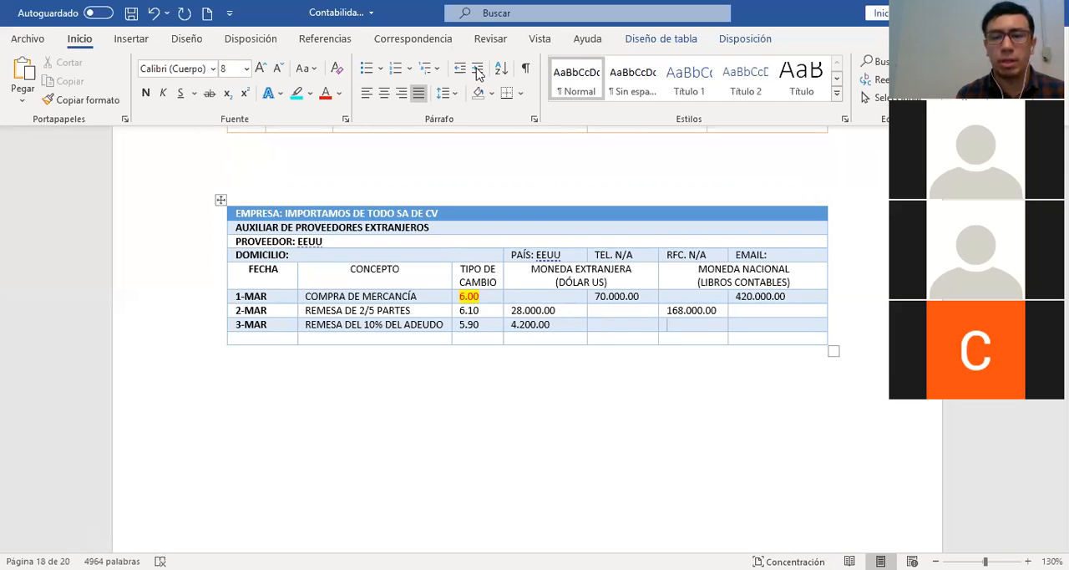
Annotate the 6.00 rate with arrows through 4.200.00 to the 3-MAR national-currency cell, and bracket the 5.90 rate in blue
mouse_move(473, 287)
mouse_down()
mouse_move(456, 287)
mouse_move(459, 303)
mouse_move(483, 306)
mouse_move(491, 289)
mouse_move(474, 283)
mouse_up()
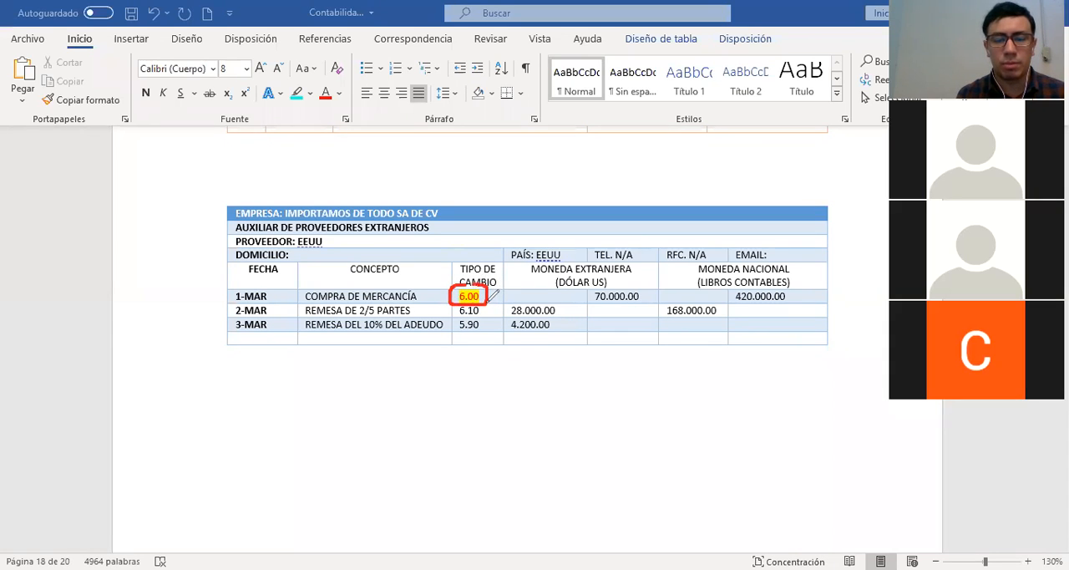
drag(490, 301, 505, 330)
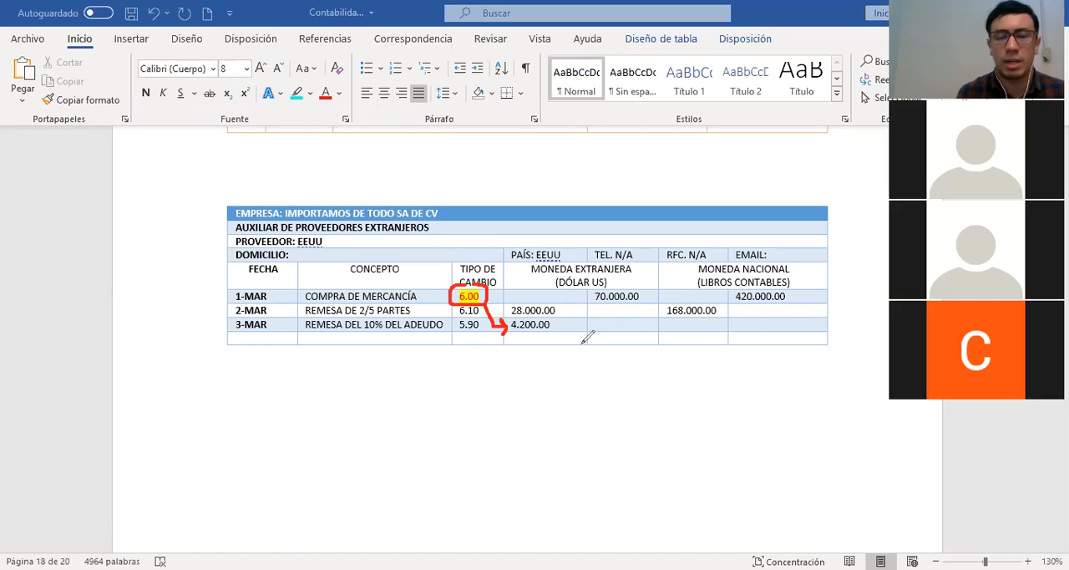
mouse_move(576, 325)
mouse_down()
mouse_move(651, 323)
mouse_move(650, 331)
mouse_up()
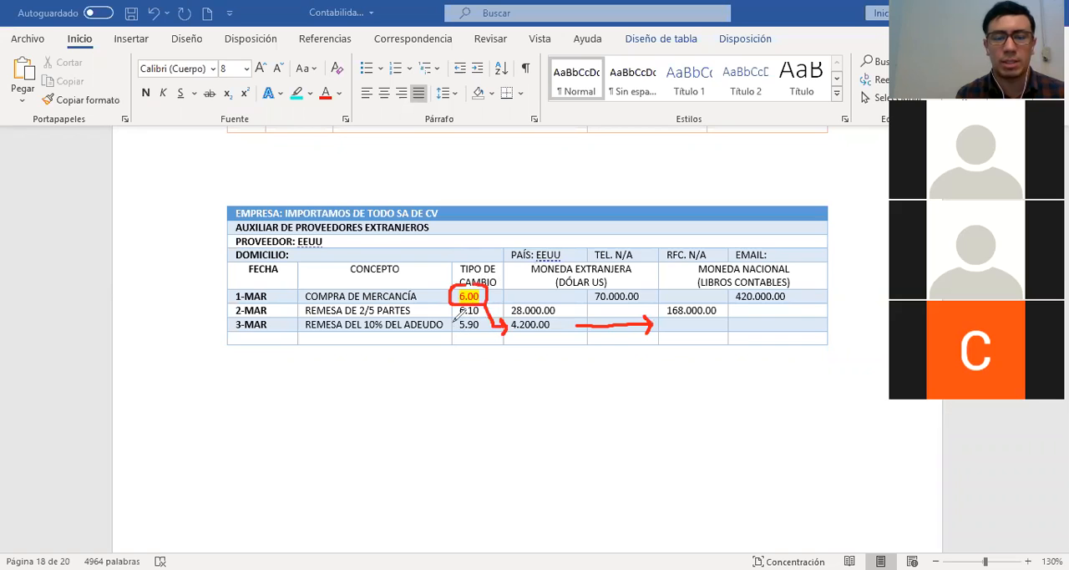
drag(481, 332, 485, 317)
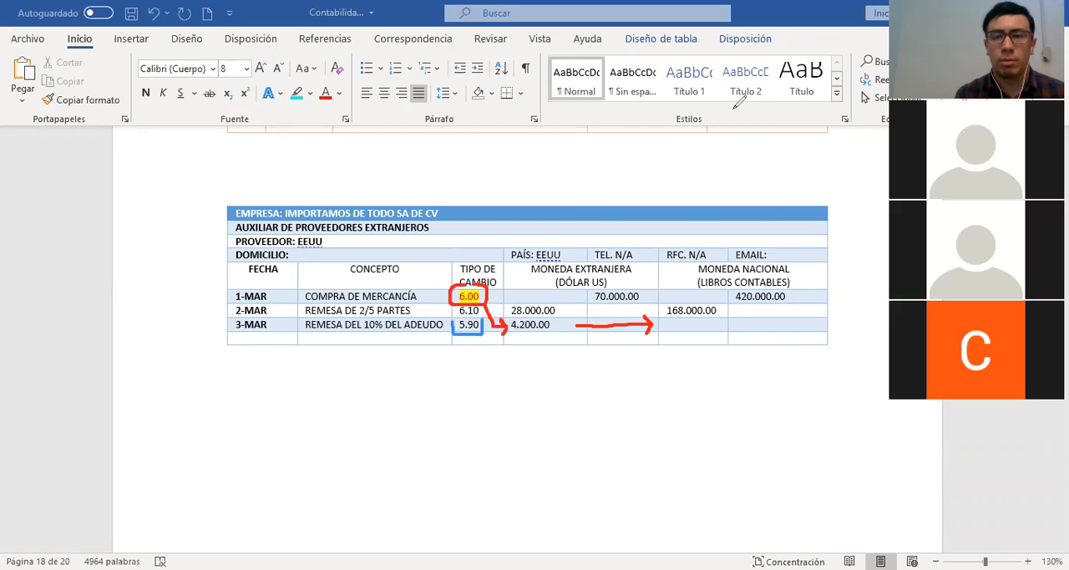
Enter 25.200.00 as the 3-MAR national-currency debit in the auxiliary and clear the drawn annotations
click(697, 328)
text(2)
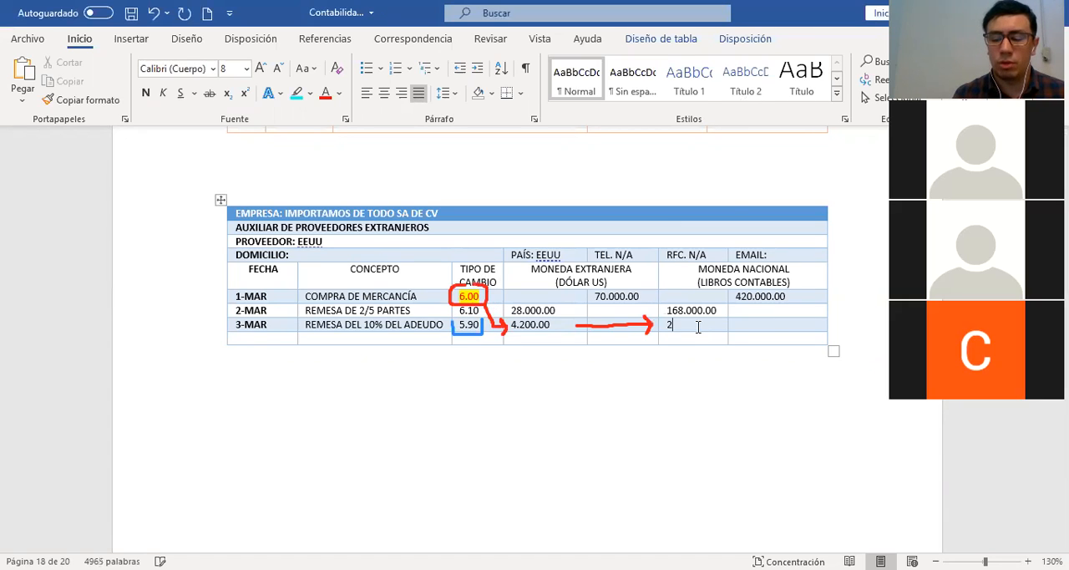
text(5.200.00)
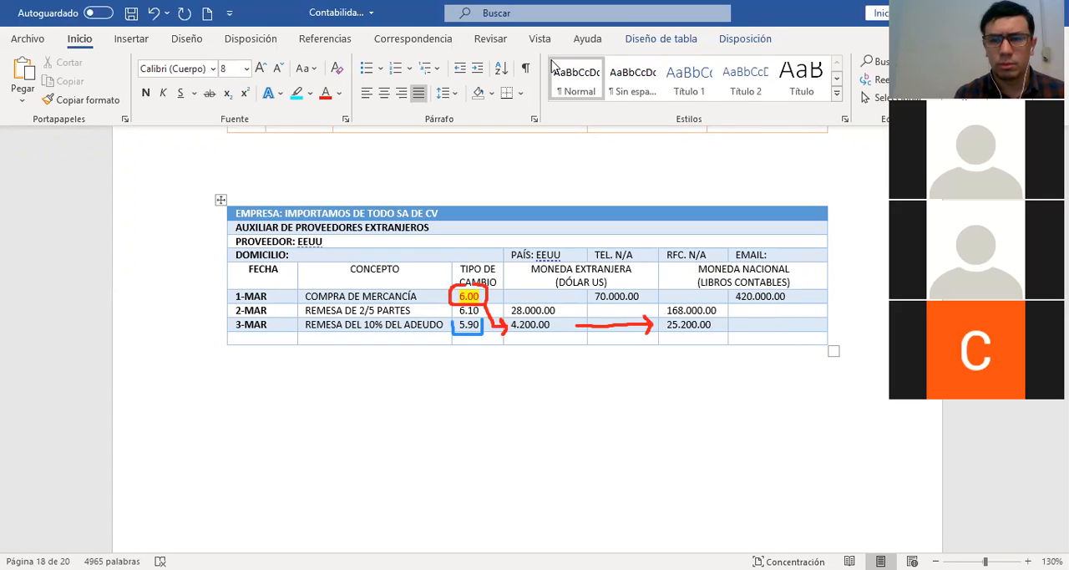
click(674, 94)
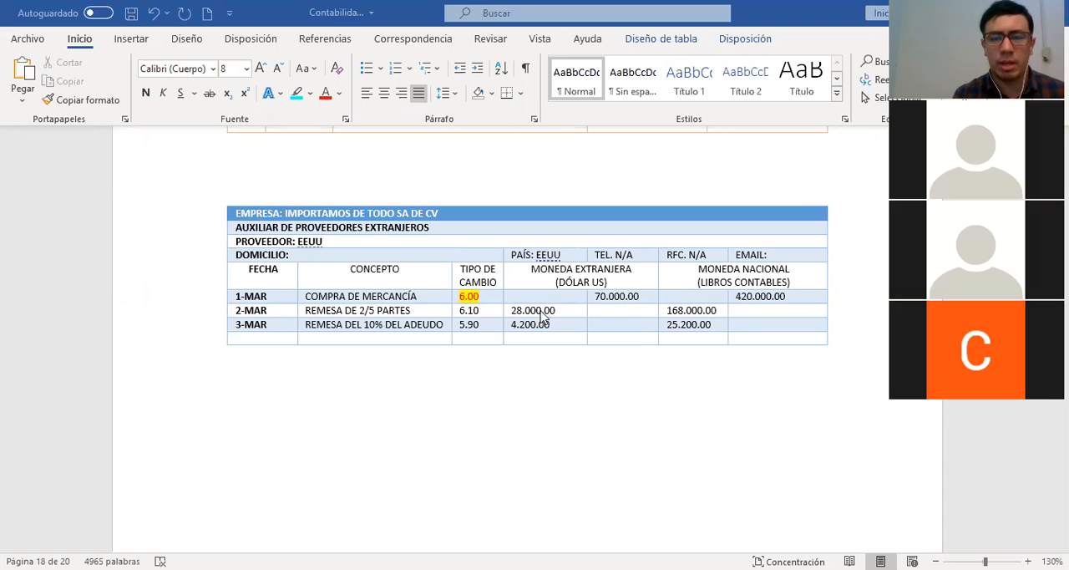
Start entry 3 in the first empty journal row with the date 3-MAR
click(541, 312)
scroll(541, 311, up, 3)
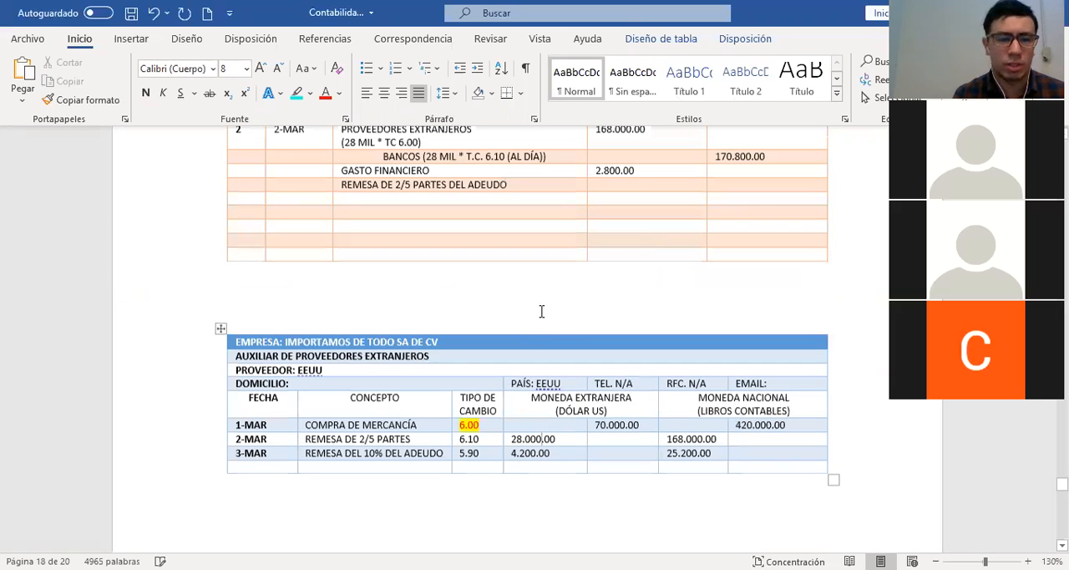
scroll(239, 276, up, 2)
click(239, 277)
text(3)
key(Tab)
text(Ma)
key(BackSpace)
key(BackSpace)
text(3-MAR)
key(Tab)
Record PROVEEDORES EXTRANJEROS in journal entry 3 with 25.200.00 under DEBE
text(PROVEEDORES EXTRANJEROS)
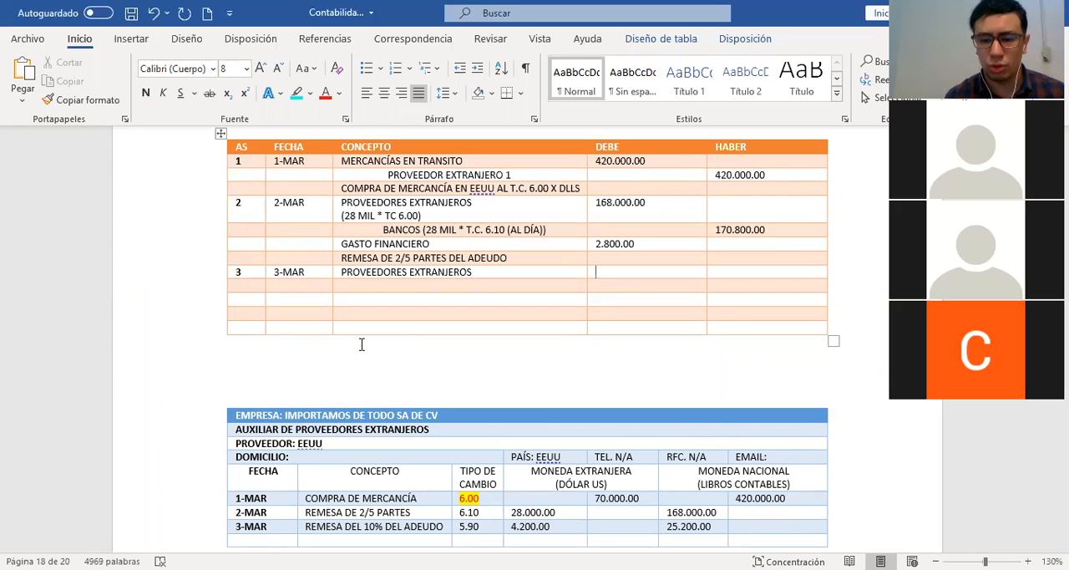
key(Tab)
text(25.200.00)
key(Down)
key(Left)
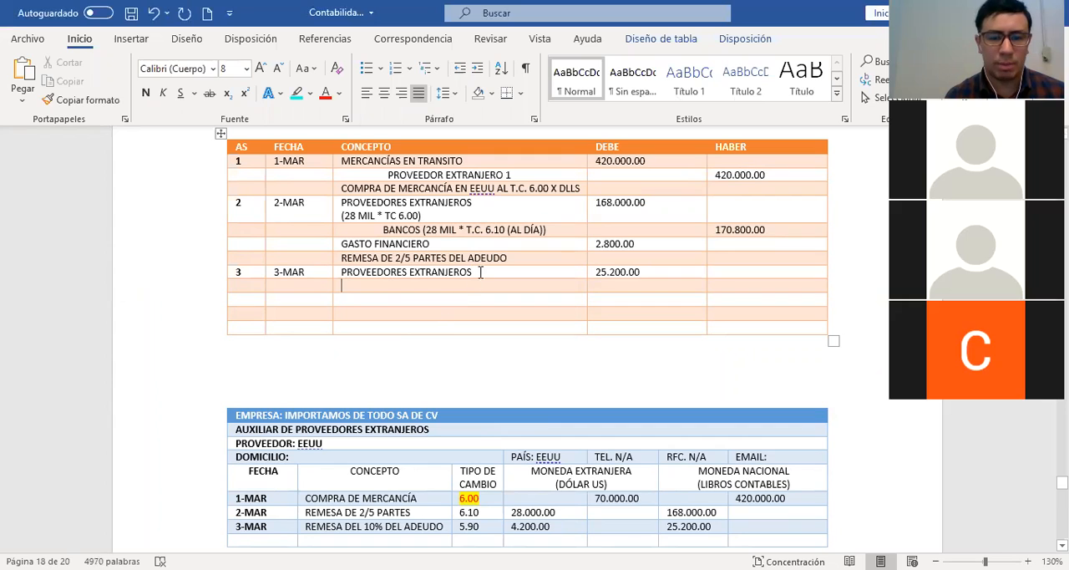
Add the calculation (4.200 (10% DEL SALDO) * T.C. 6.00) on a second line under entry 3's PROVEEDORES EXTRANJEROS
click(483, 270)
key(Return)
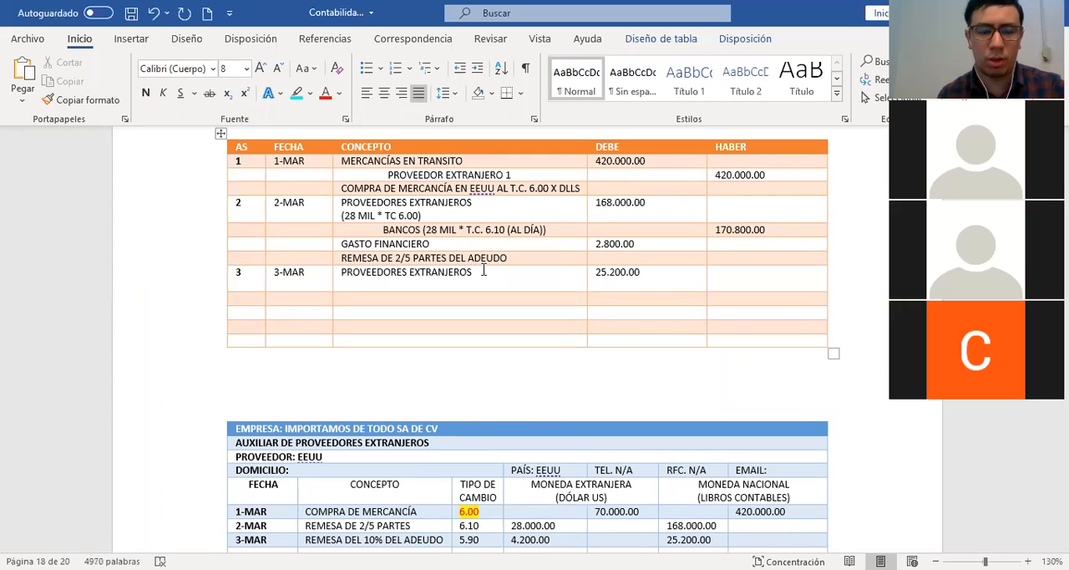
text((4)
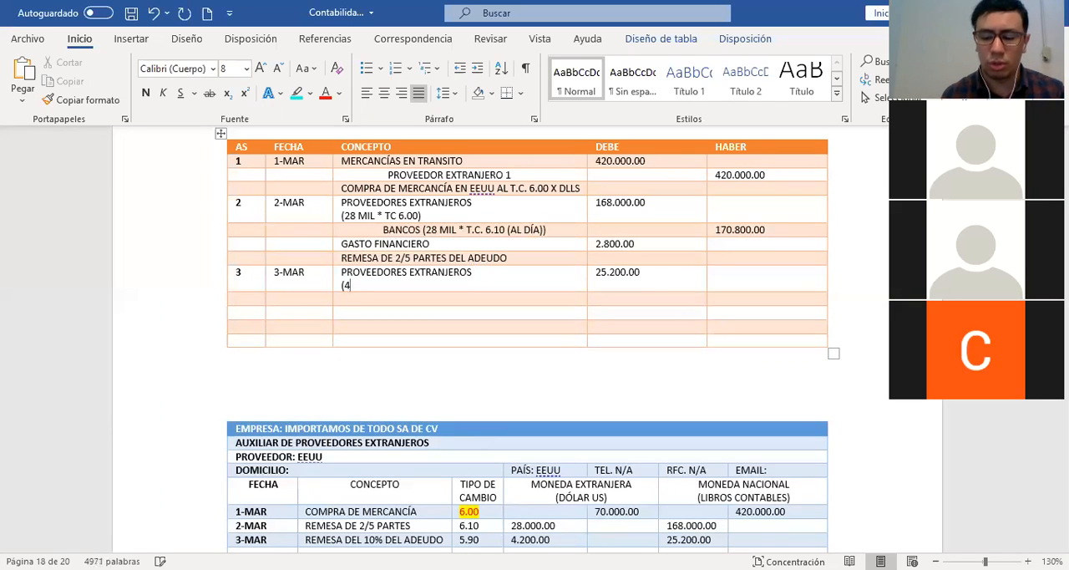
text(.200 ()
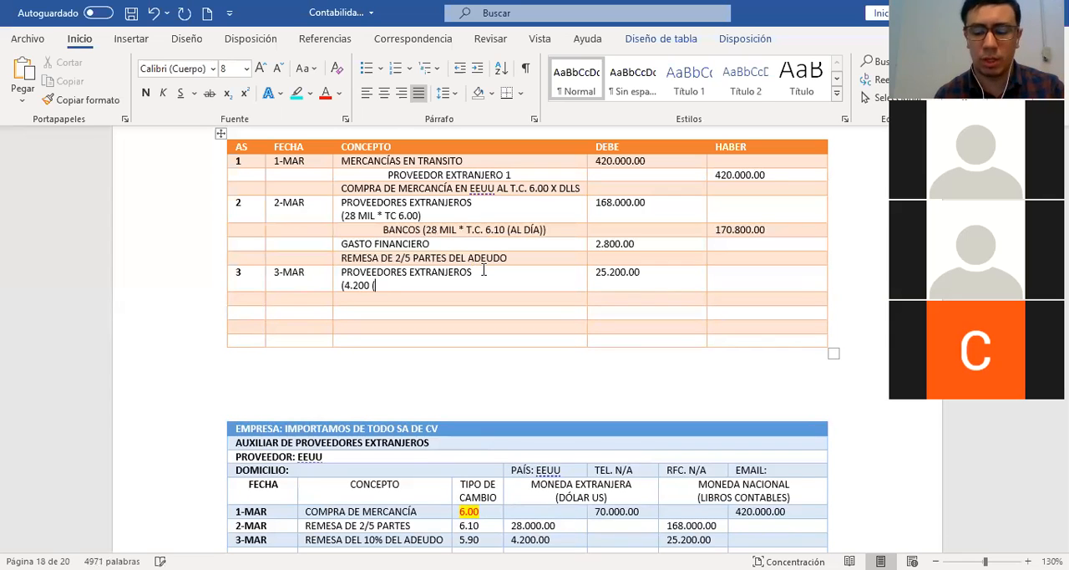
text(10% )
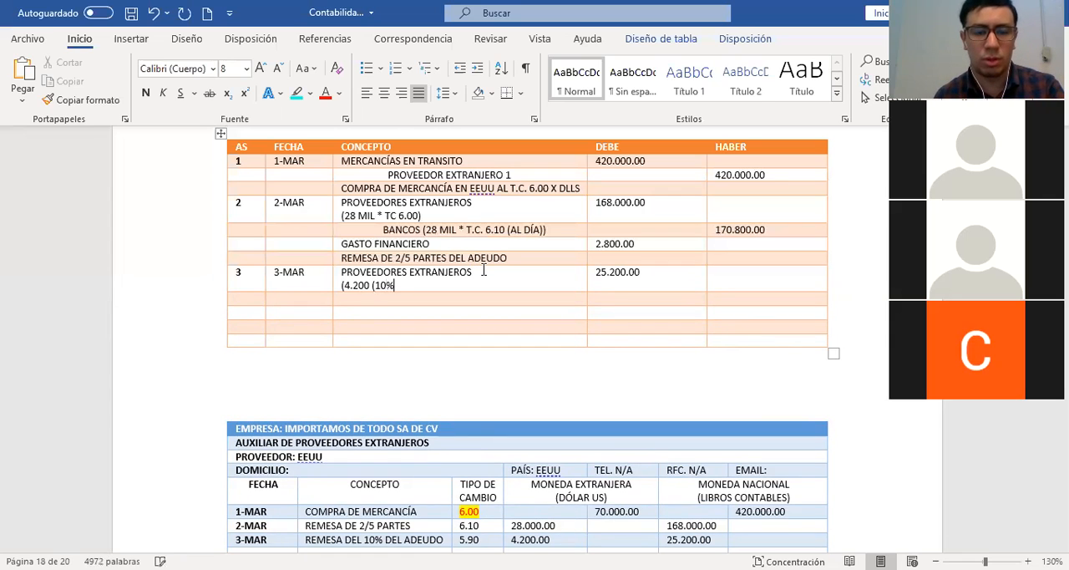
text(DEL SALDO)
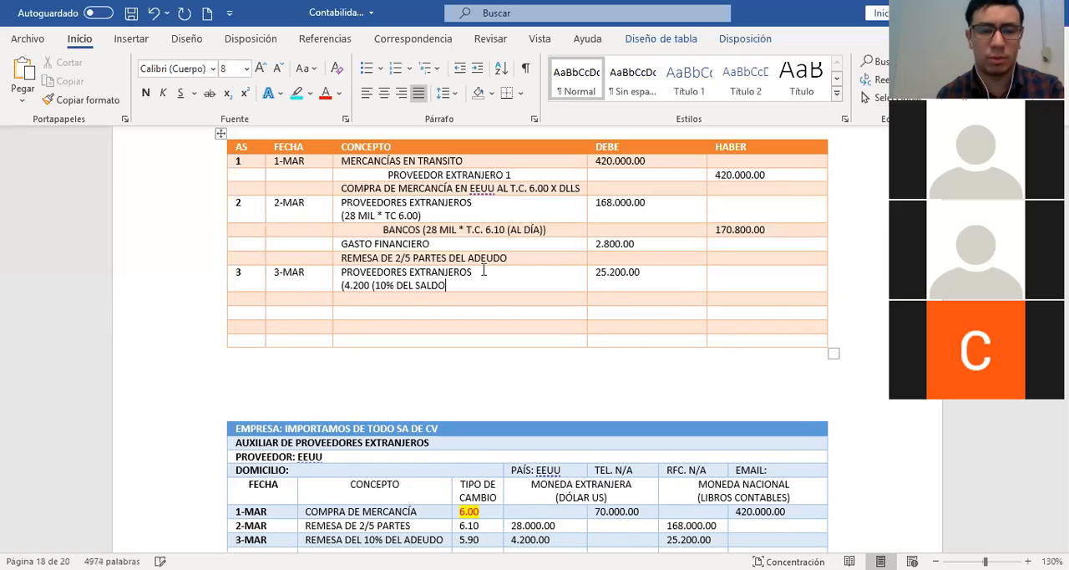
text() *)
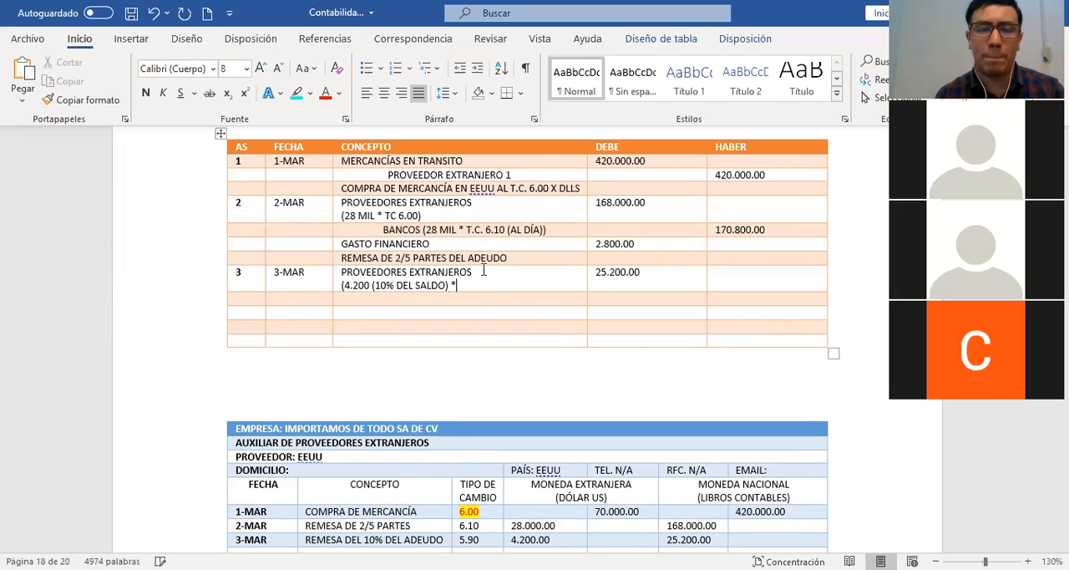
text( 6.)
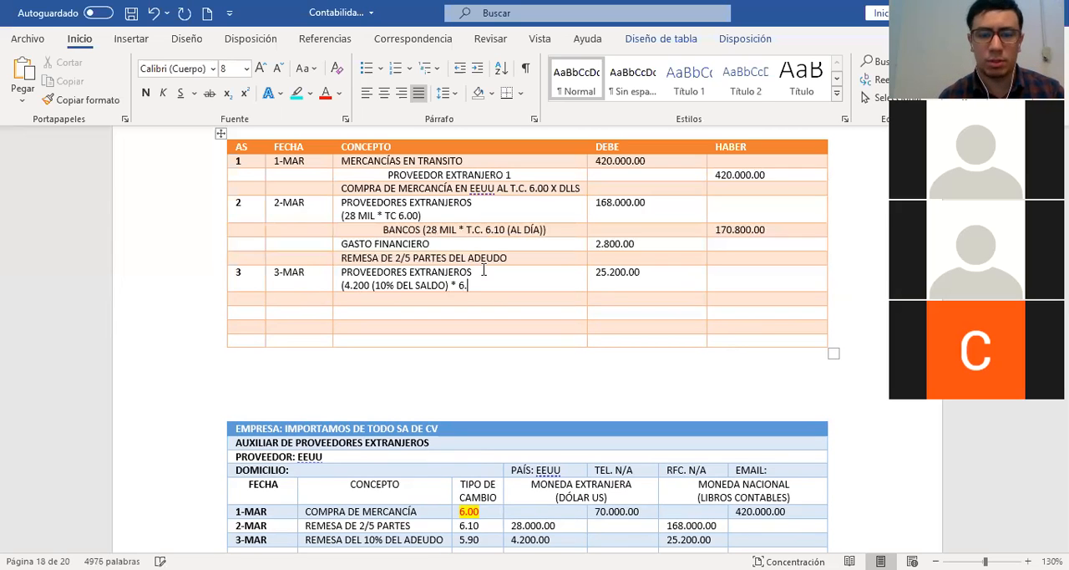
key(BackSpace)
key(BackSpace)
text(T.C. 6)
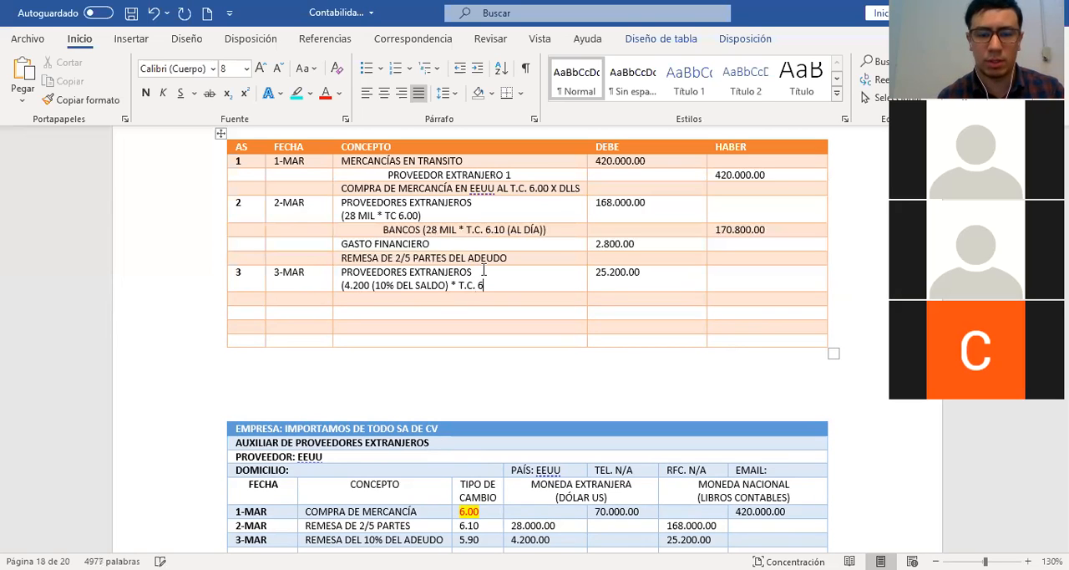
text(.00)
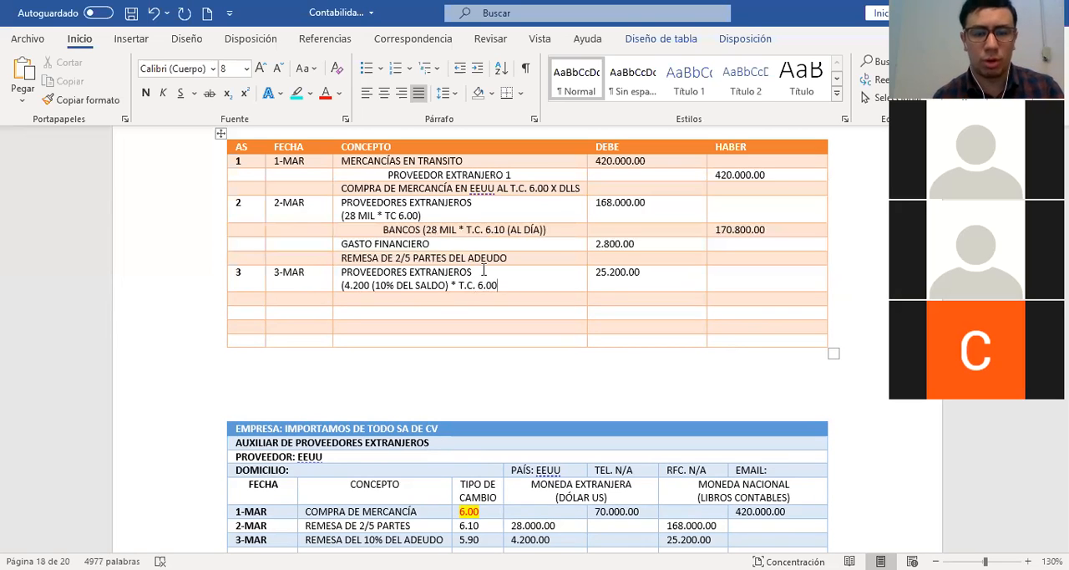
text())
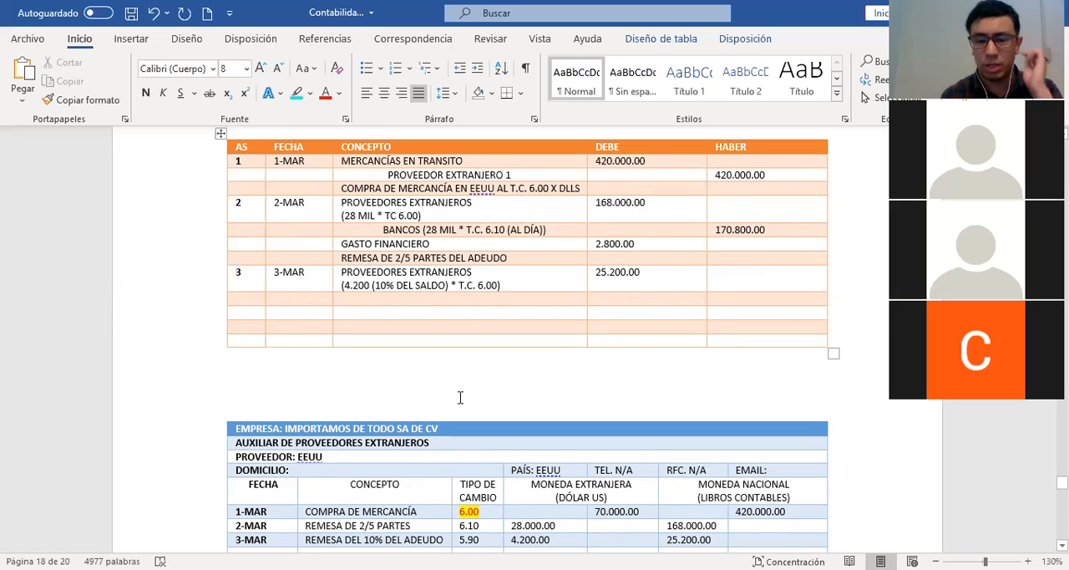
Record an indented BANCOS (4.200 * T.C. 5.90) line in journal entry 3 with 24.780.00 under HABER
drag(514, 511, 603, 524)
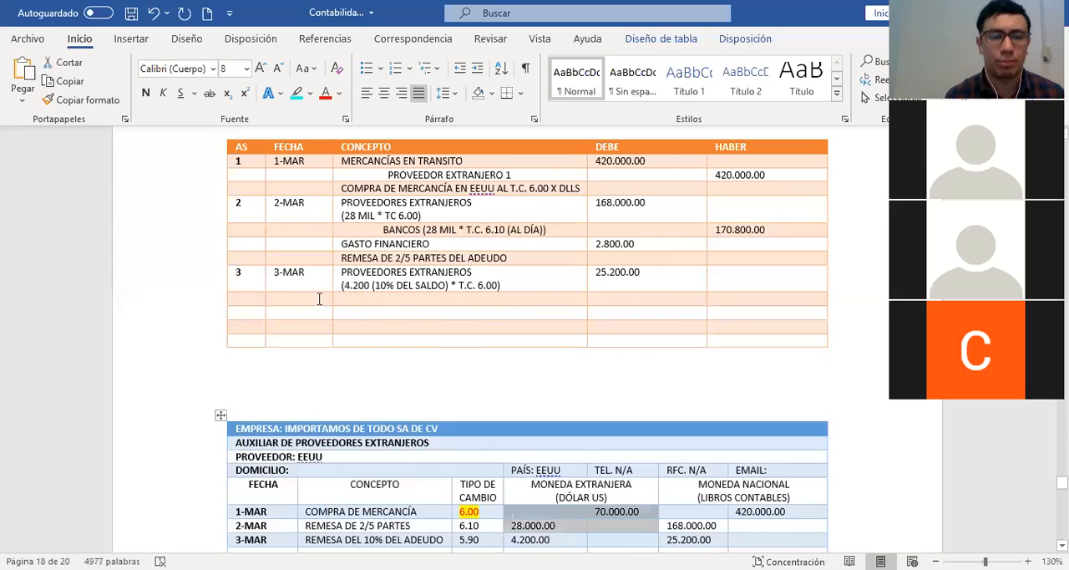
click(363, 300)
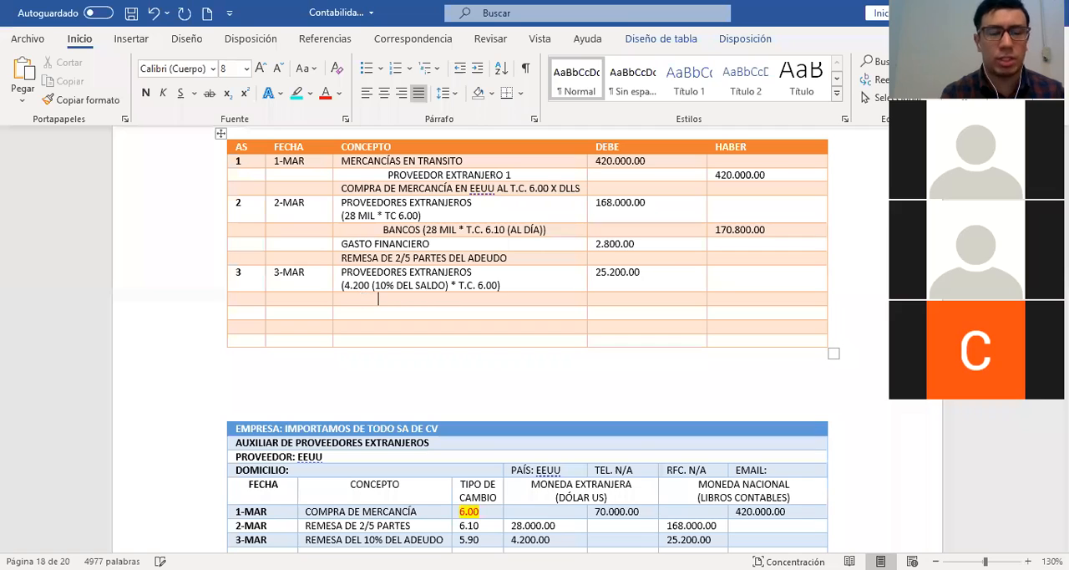
text(BANCOS ()
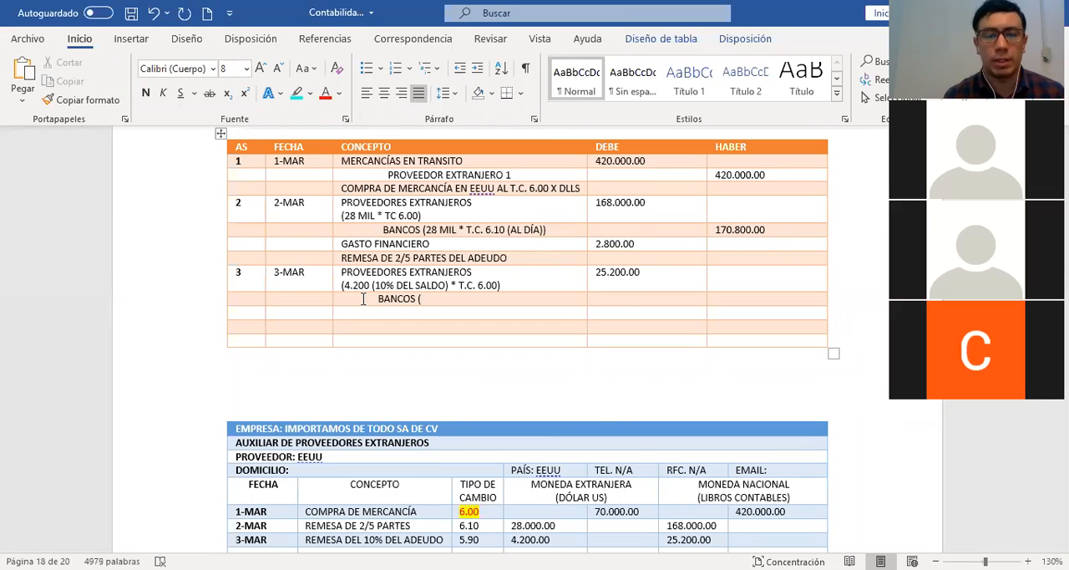
text(4.200)
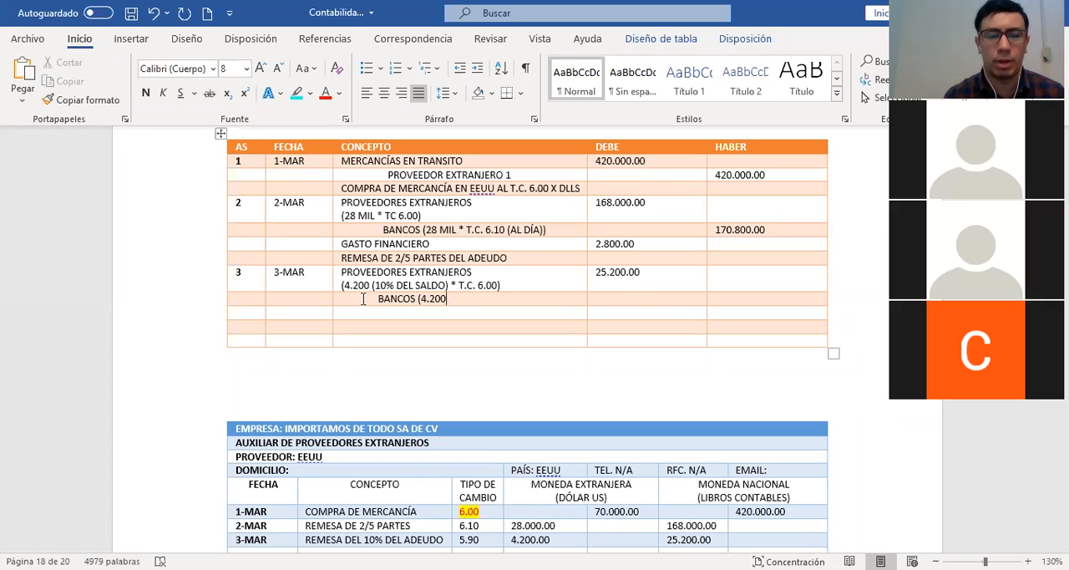
text( * T)
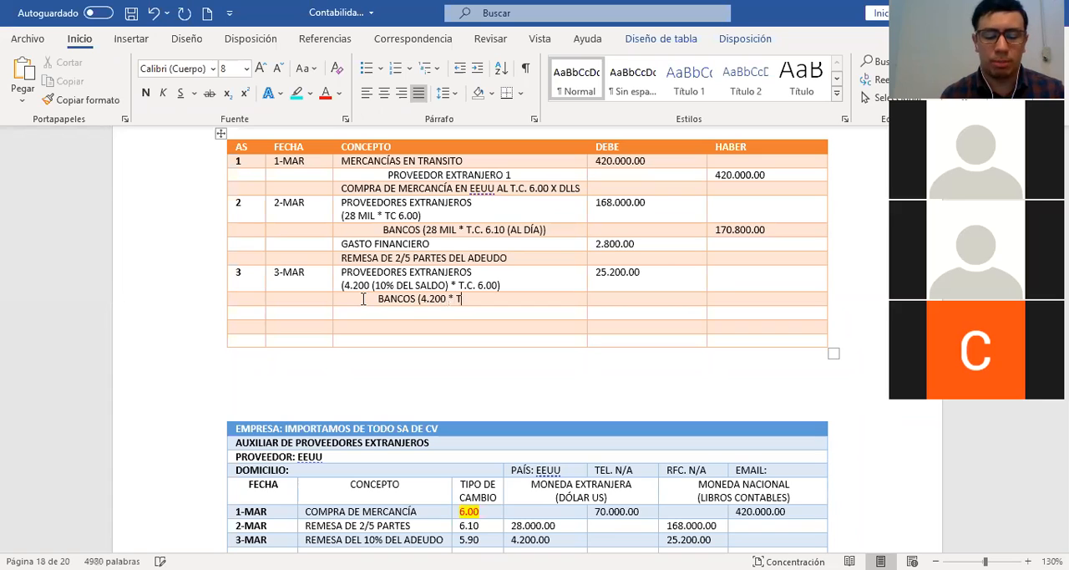
text(.C. 5.90))
key(Tab)
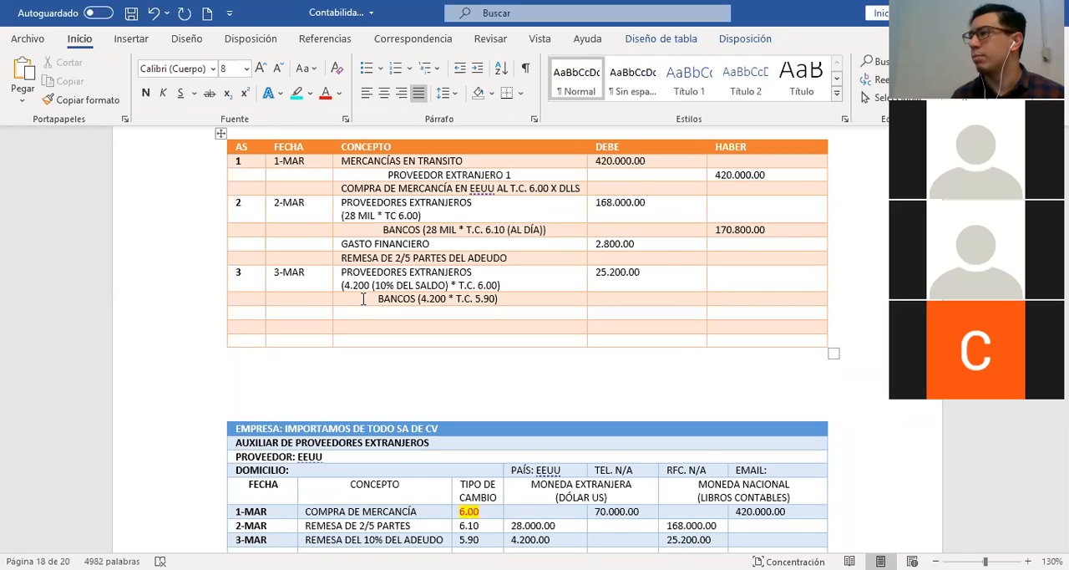
text(24)
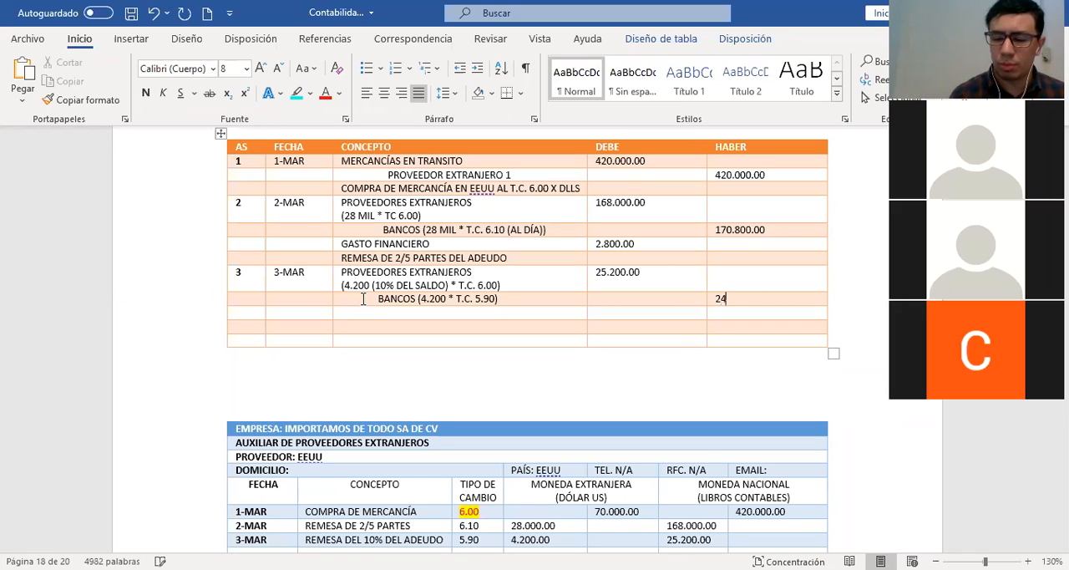
text(.780.00)
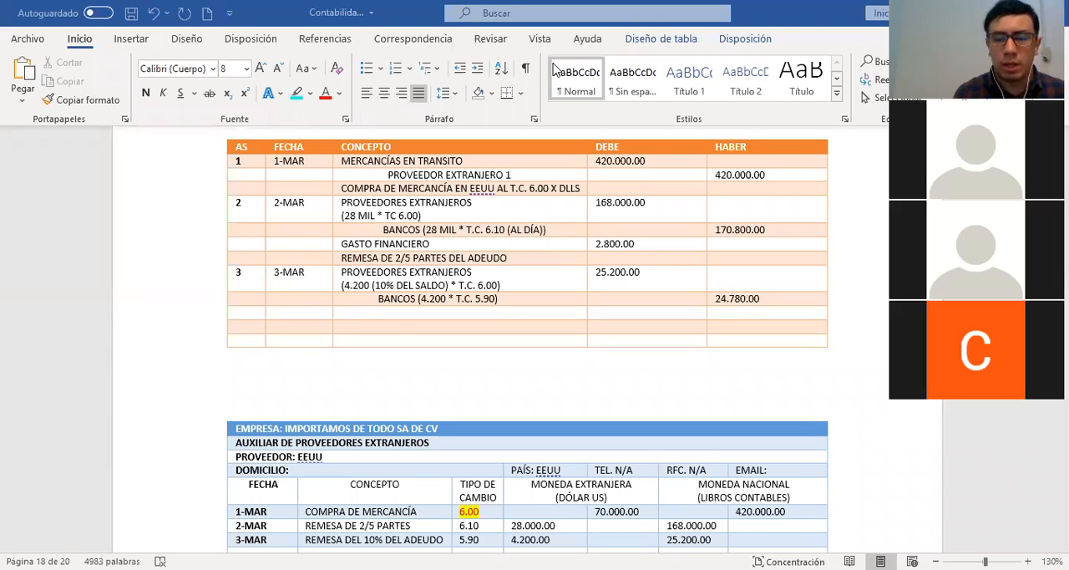
Mark entry 3's 25.200.00 debit with a plus sign and its 24.780.00 credit with a minus sign, and clear the annotations
mouse_move(650, 267)
mouse_down()
mouse_move(652, 279)
mouse_move(672, 271)
mouse_up()
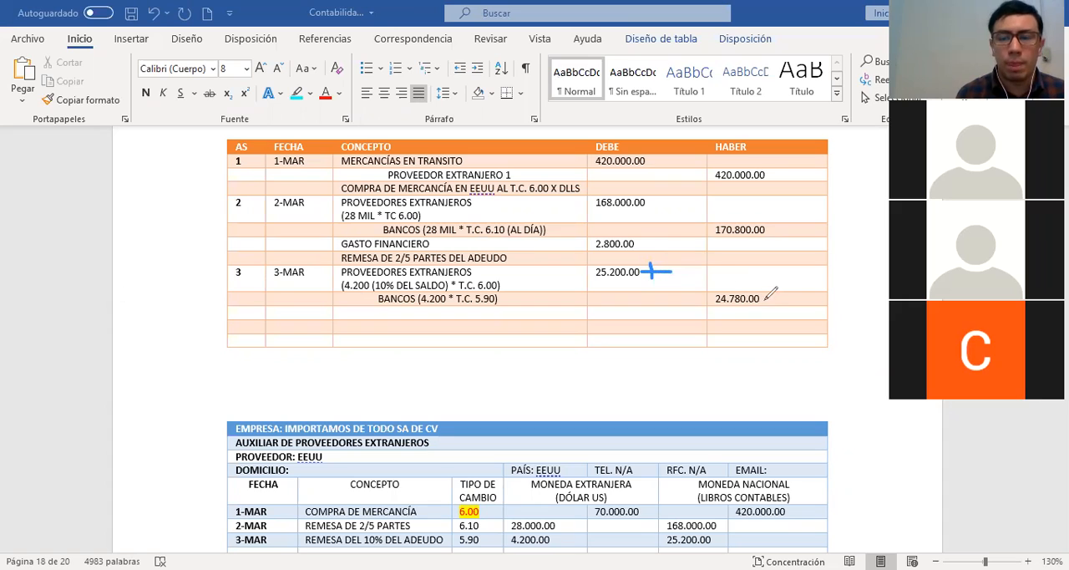
drag(768, 297, 793, 295)
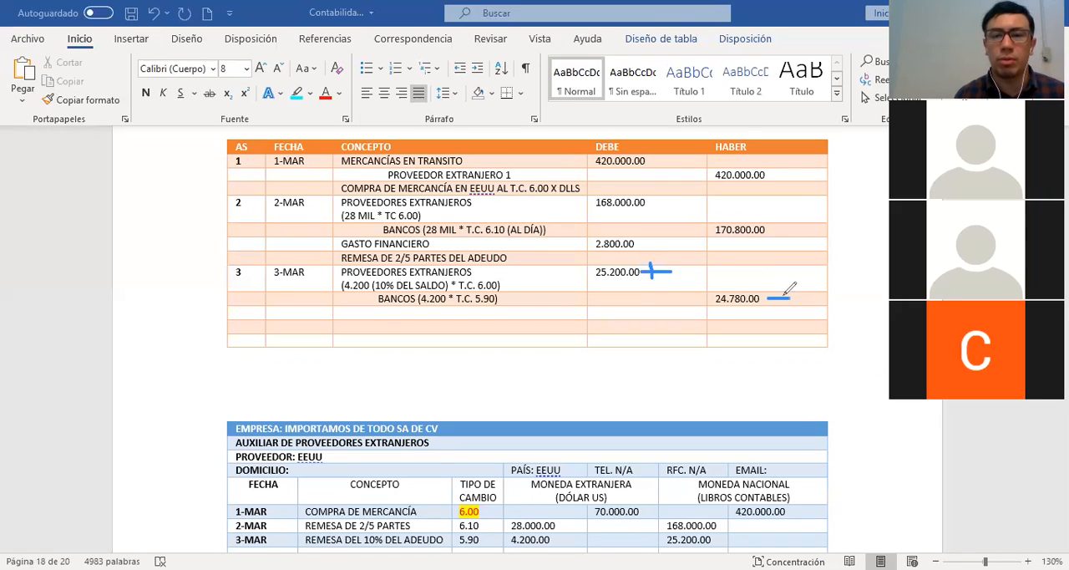
click(729, 109)
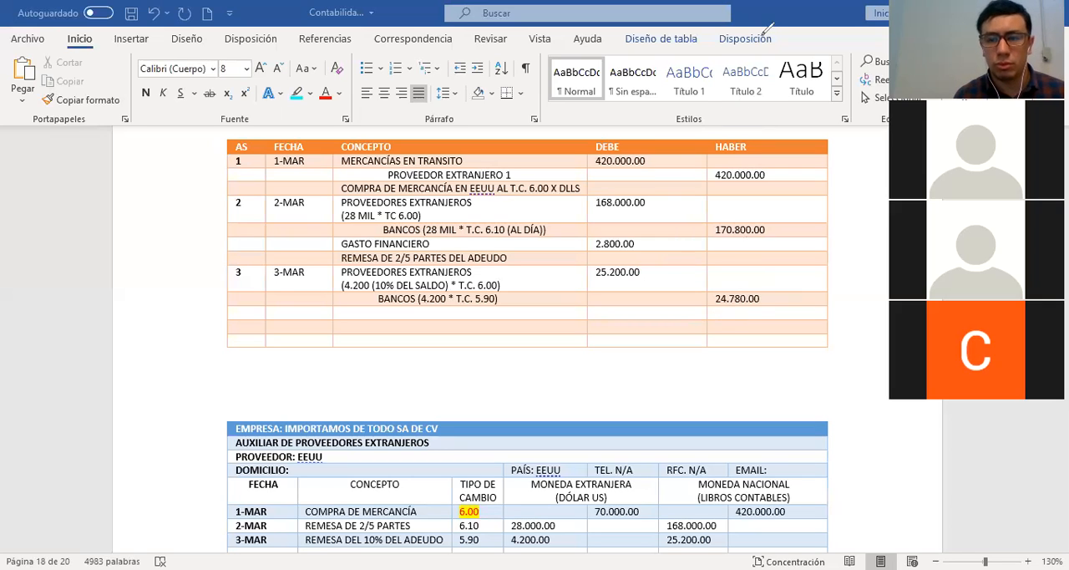
Enter the exchange difference of 420.00 under HABER in the journal row below the 3-MAR BANCOS line
click(746, 316)
text(420.00)
key(Down)
key(Left)
key(Right)
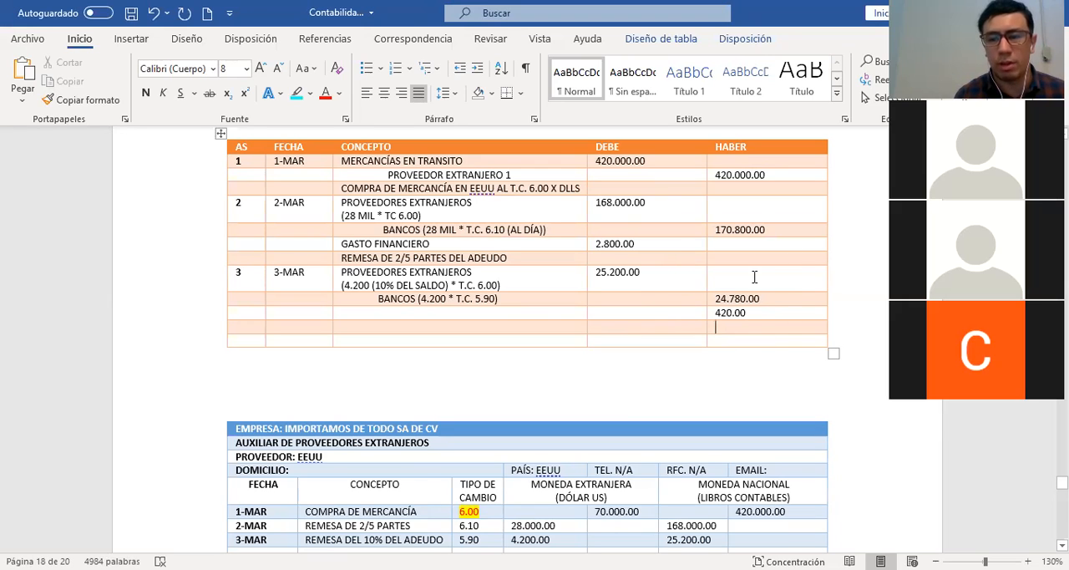
Record an indented PRODUCTO FINANCIERO concept in journal entry 3 on the row of the 420.00 credit
drag(633, 275, 595, 275)
drag(763, 299, 717, 299)
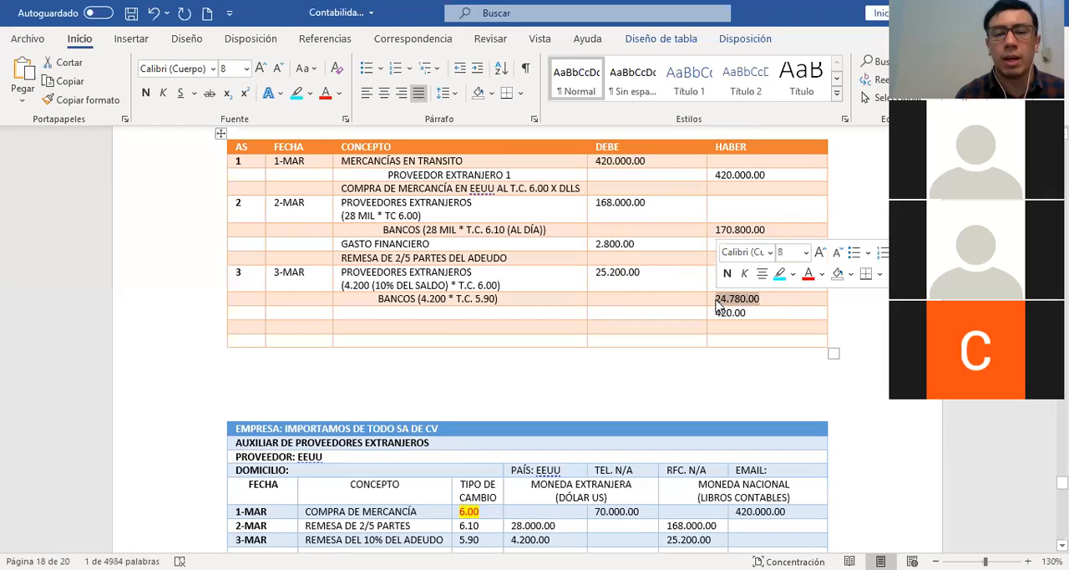
click(721, 313)
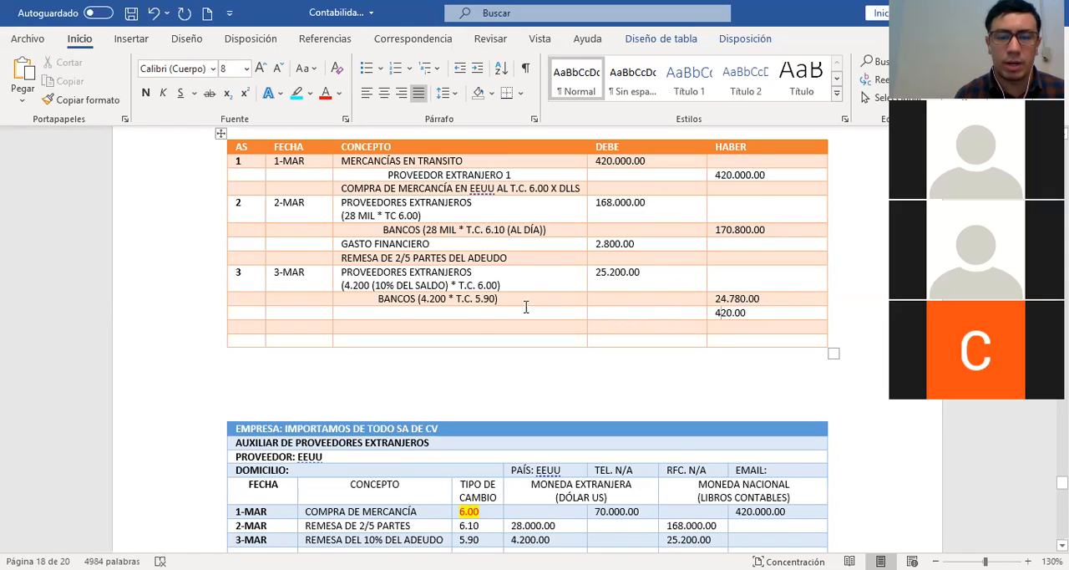
click(493, 314)
text(P)
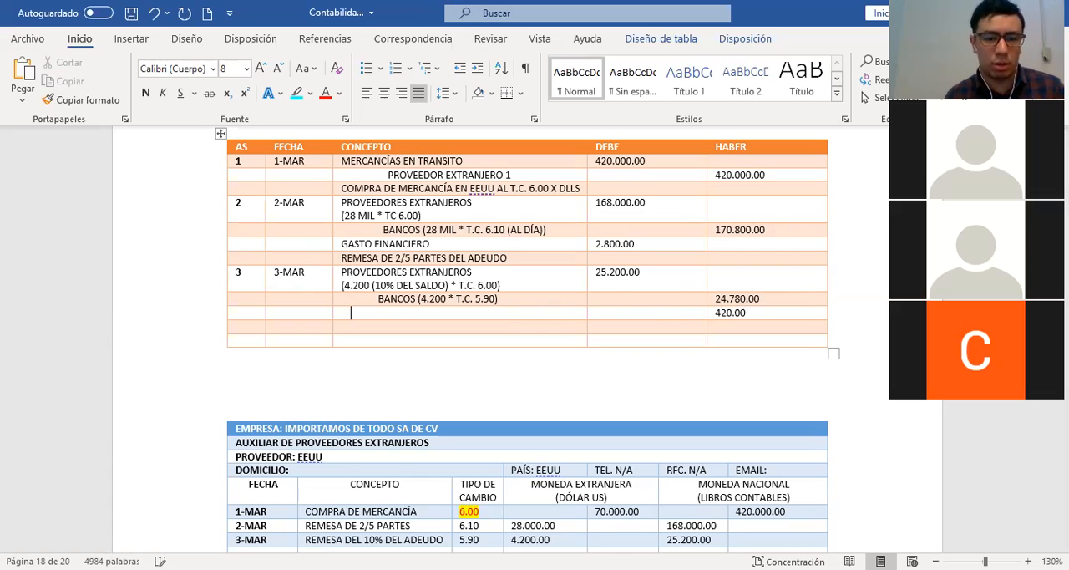
text(RODU)
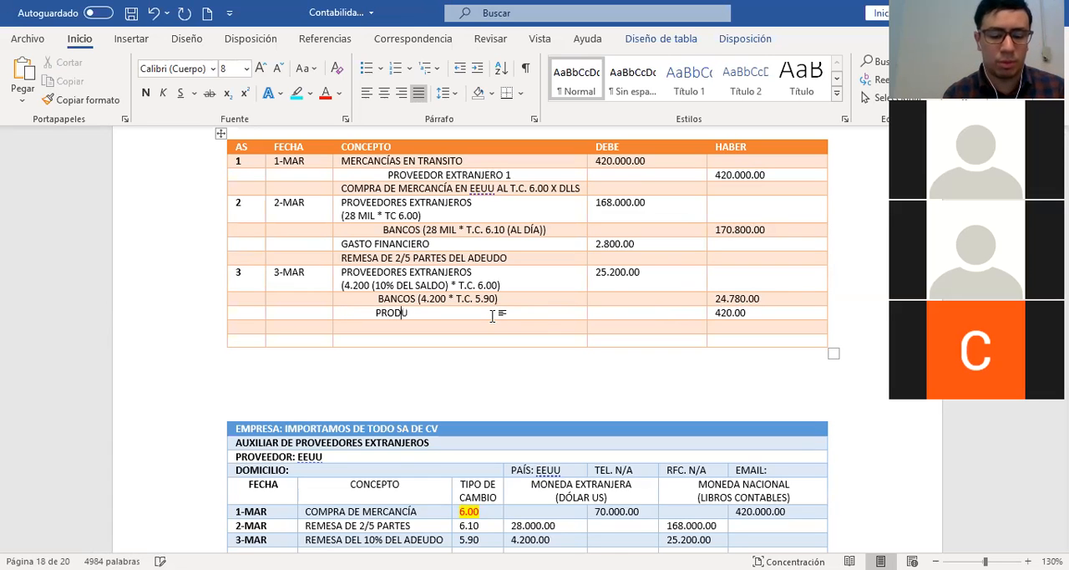
text(CTO FINANCIERO)
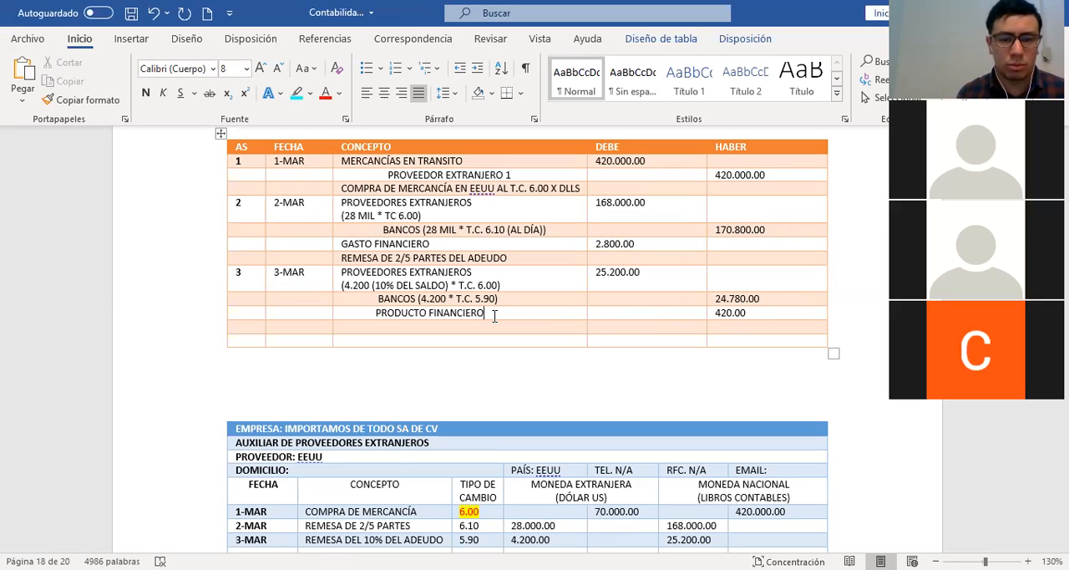
Add the description PAGO DEL 10% DE ADEUDO AL PROVEEDOR EXTRANJ below entry 3's PRODUCTO FINANCIERO line
key(Down)
text(PAGO DEL 10)
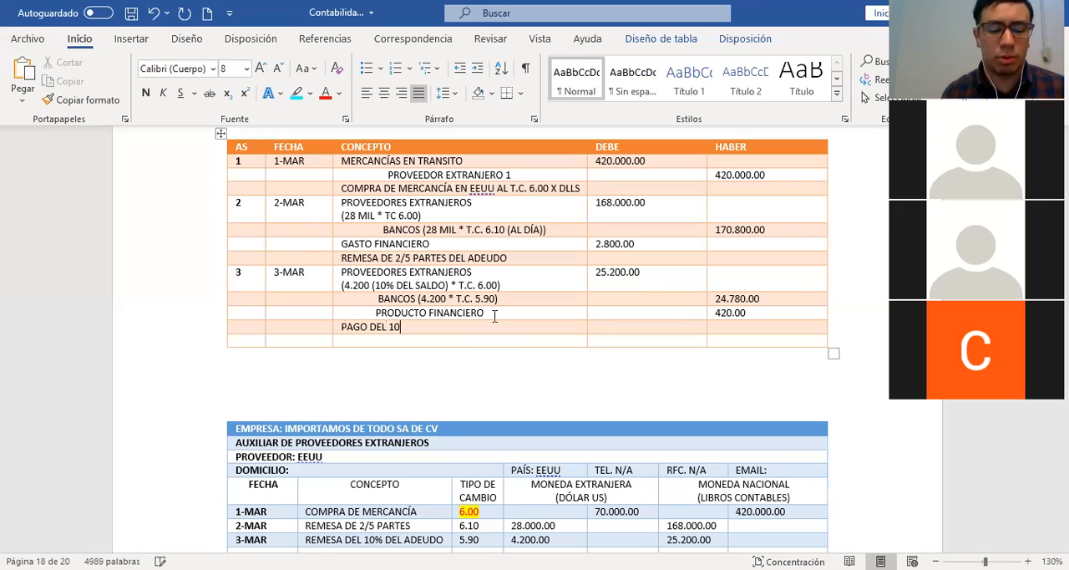
text(% DE ADEUDO AL PR)
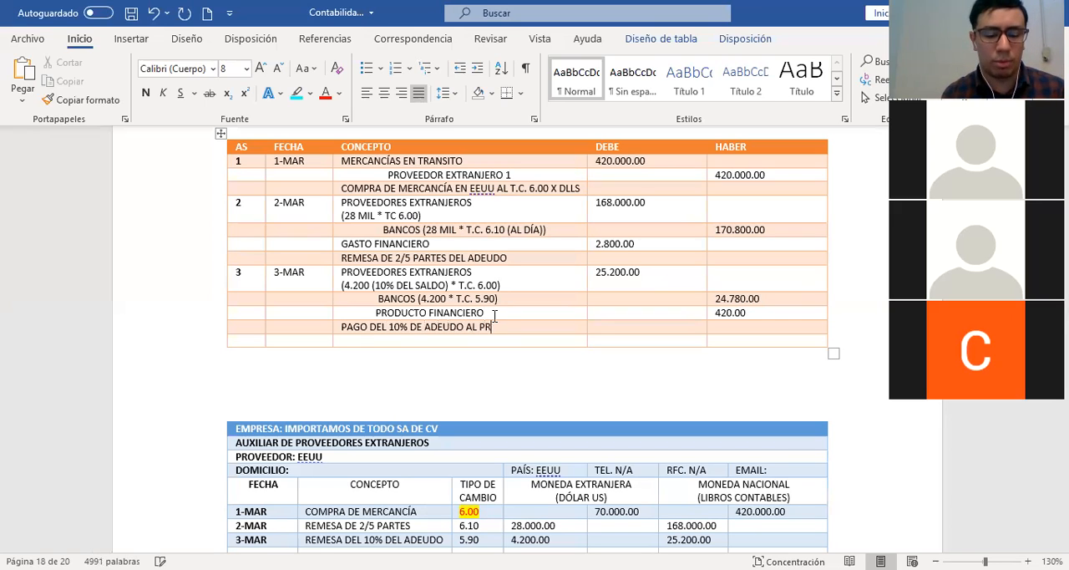
text(OVEEDOR EXTRANJ)
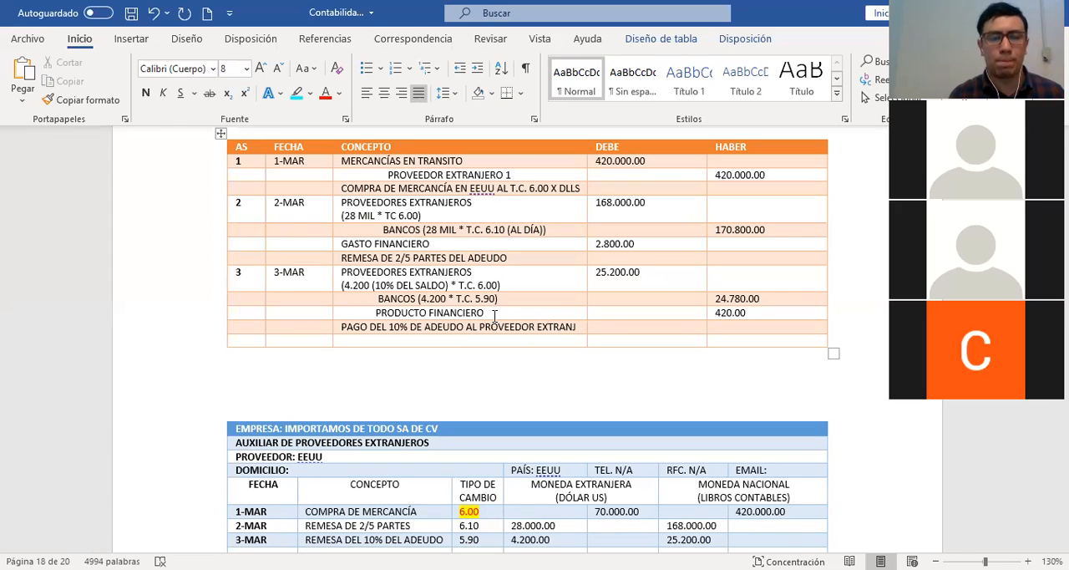
Copy entry 3's 25.200.00 debit to the debit side of the PROVEEDORES EXTANJEROS T-account, with reference 3
scroll(630, 305, up, 4)
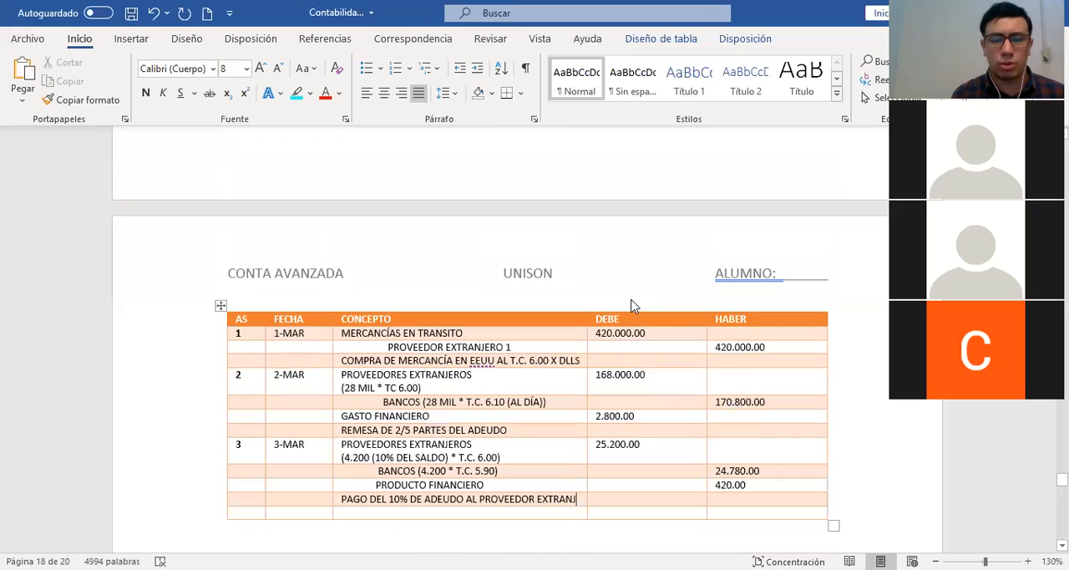
scroll(496, 465, up, 1)
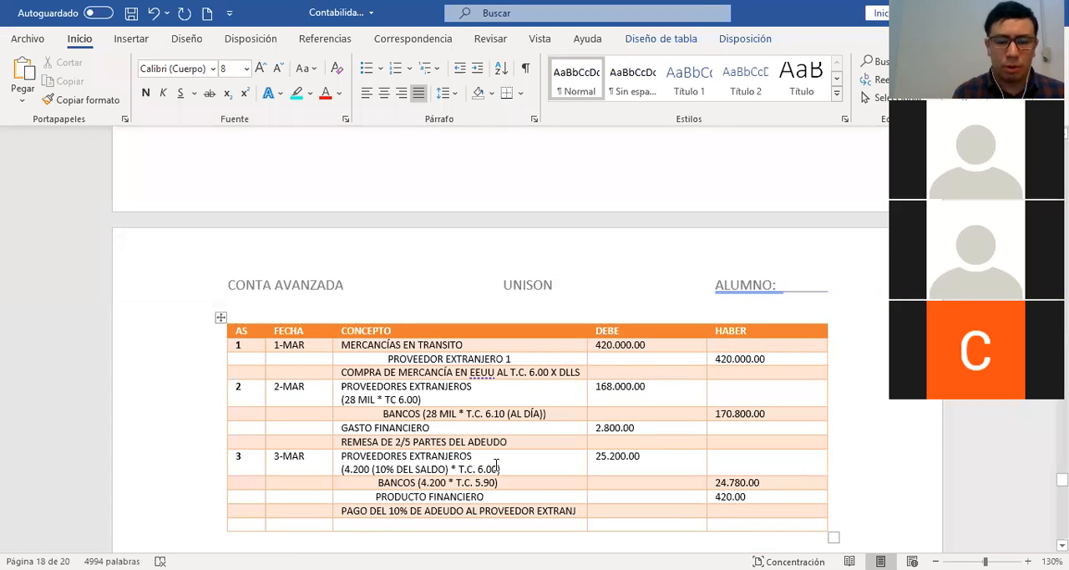
click(589, 458)
key(ctrl+c)
scroll(590, 457, up, 5)
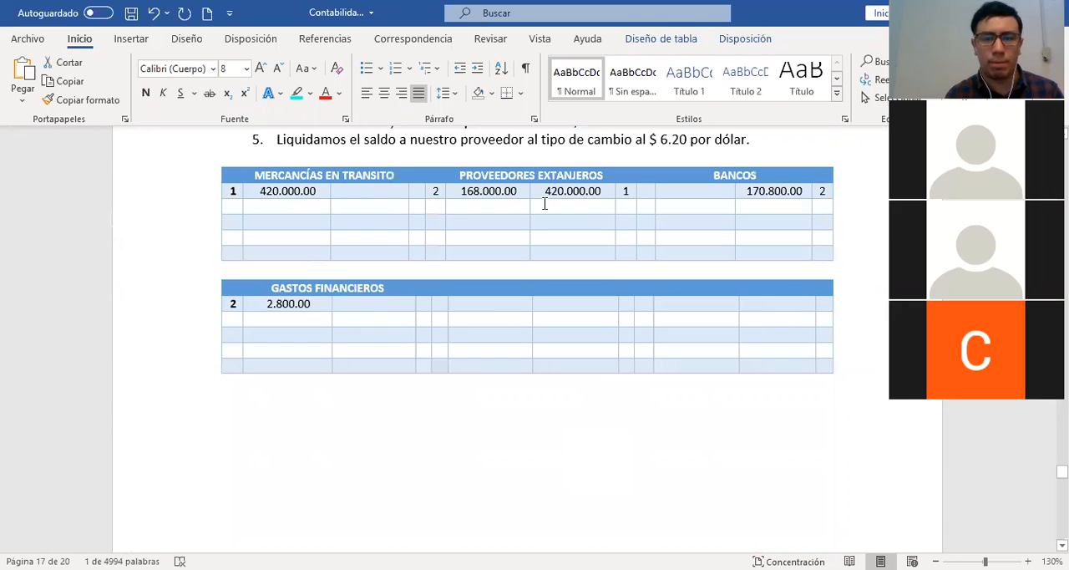
click(491, 204)
key(ctrl+v)
key(shift+Tab)
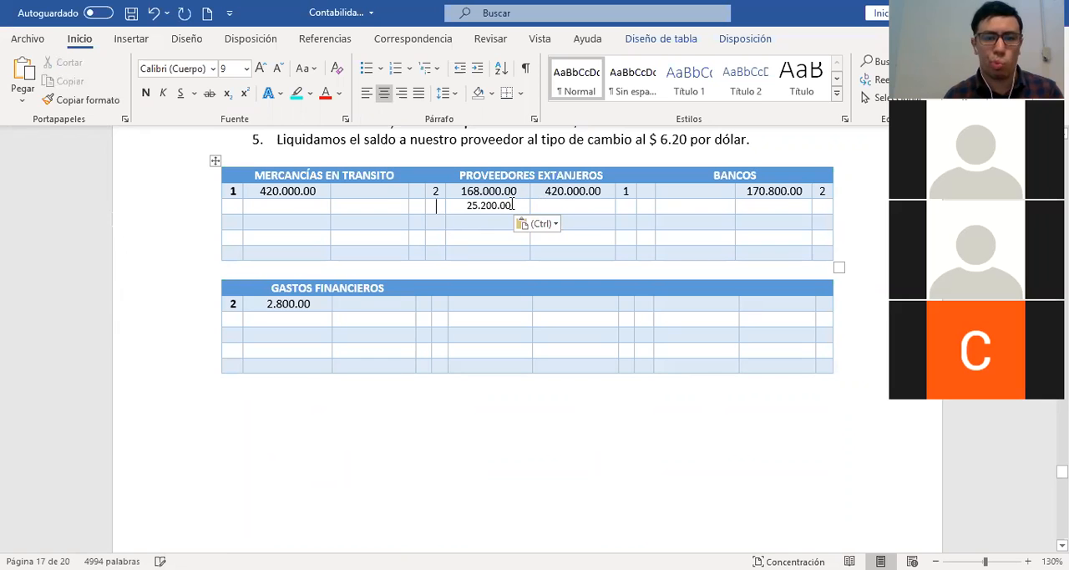
text(5)
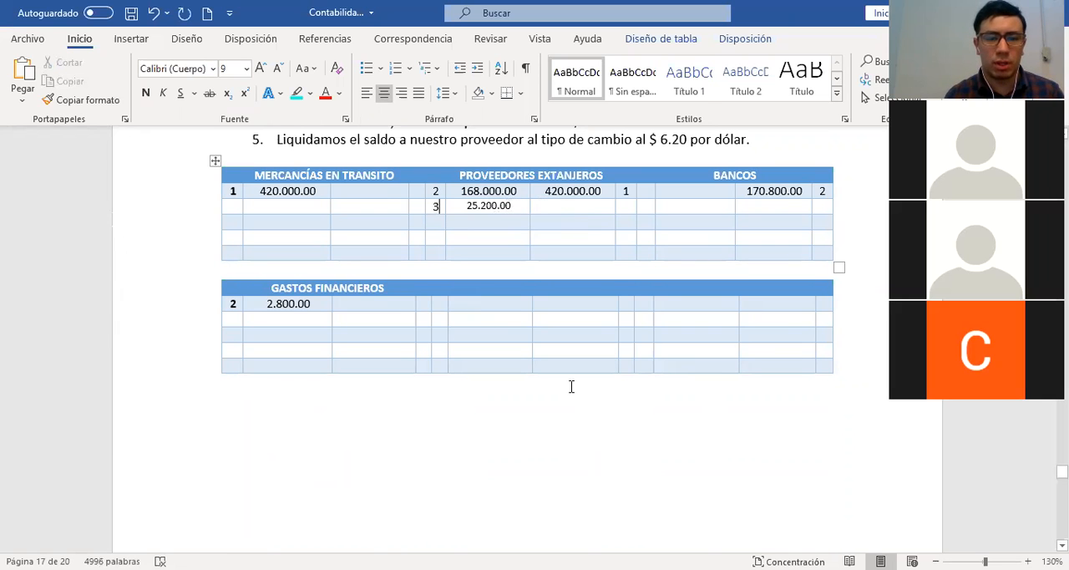
Copy entry 3's 24.780.00 credit to the credit side of the BANCOS T-account, with reference 3
scroll(570, 382, down, 5)
scroll(570, 382, down, 4)
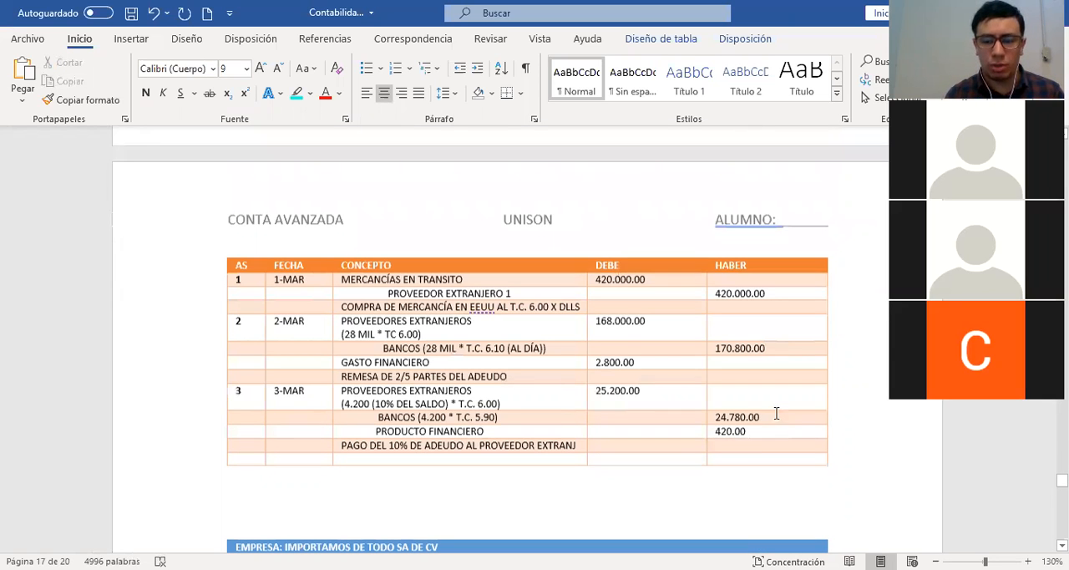
double_click(714, 411)
key(ctrl+c)
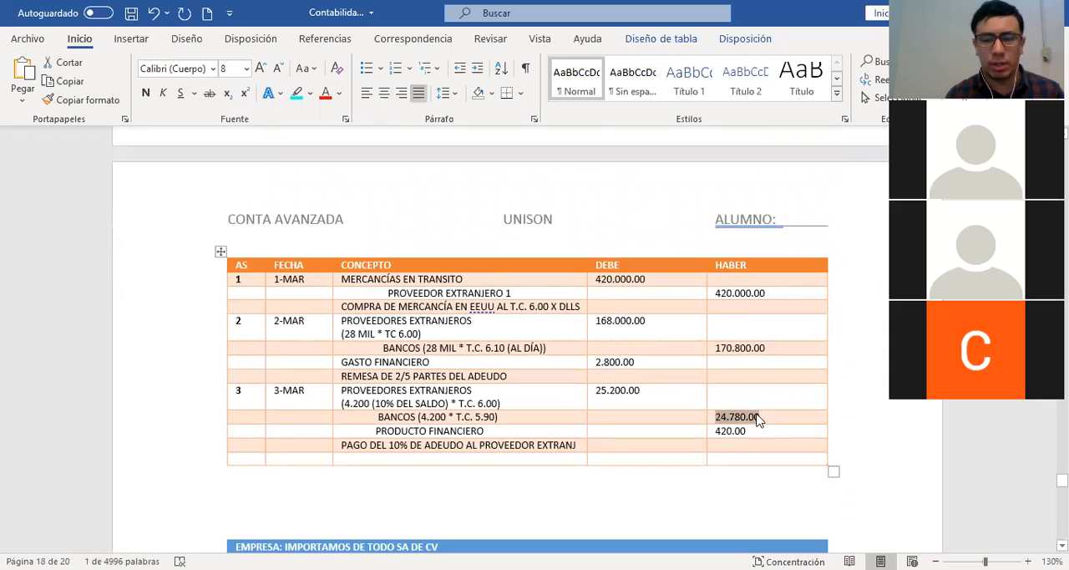
scroll(758, 415, up, 5)
scroll(758, 415, up, 8)
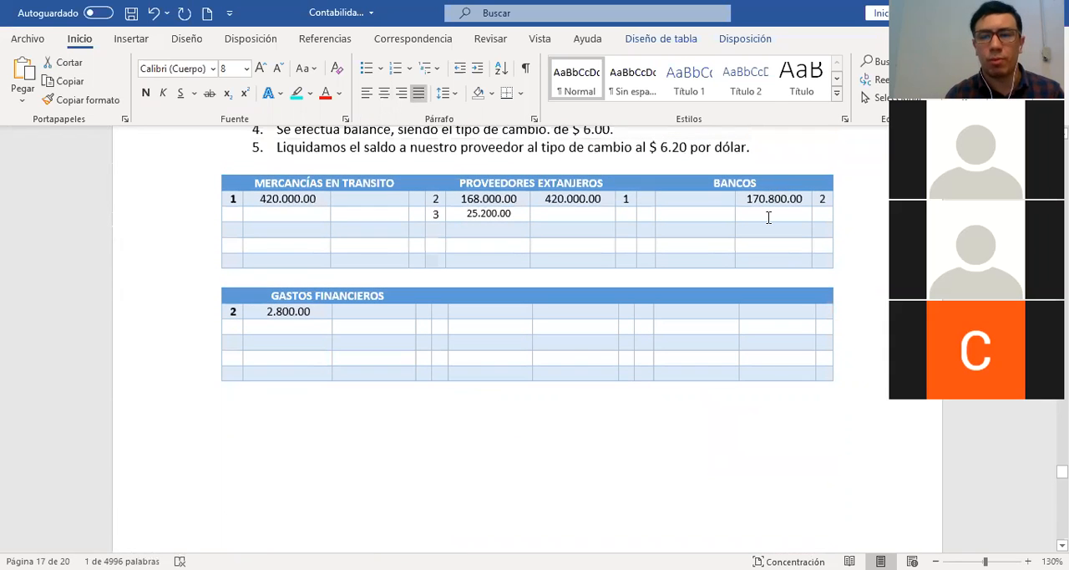
click(769, 218)
key(ctrl+v)
key(Tab)
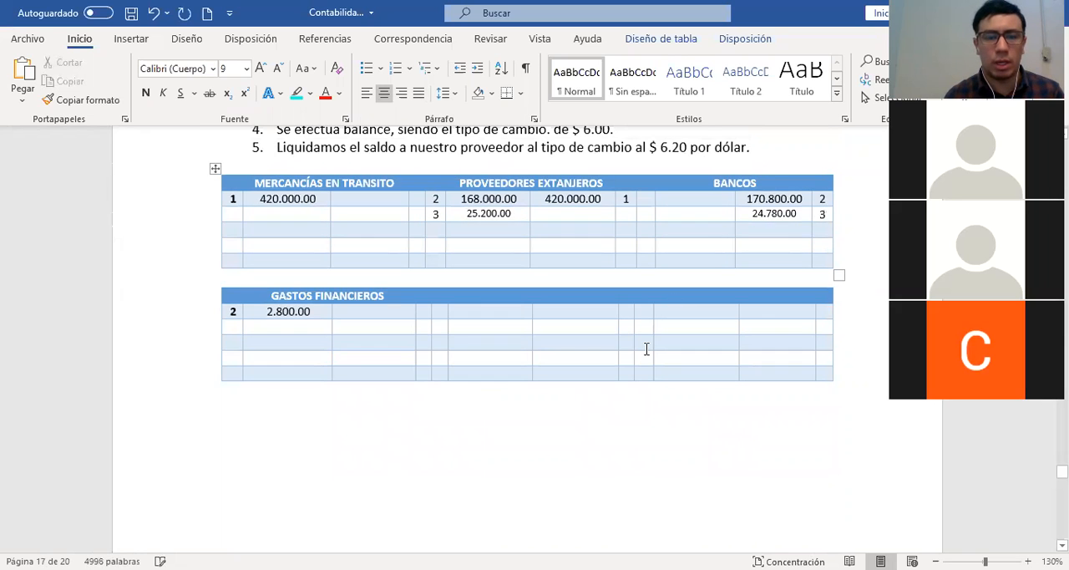
Copy the 420.00 PRODUCTO FINANCIERO credit from journal entry 3
scroll(646, 349, down, 10)
scroll(647, 348, down, 3)
drag(749, 281, 705, 280)
click(675, 282)
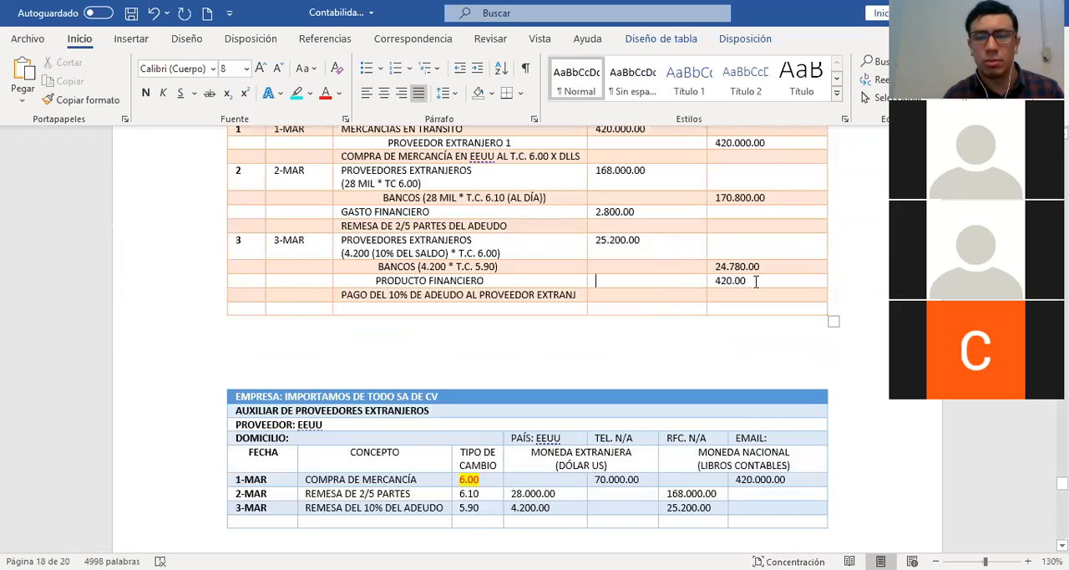
drag(727, 282, 717, 282)
key(ctrl+c)
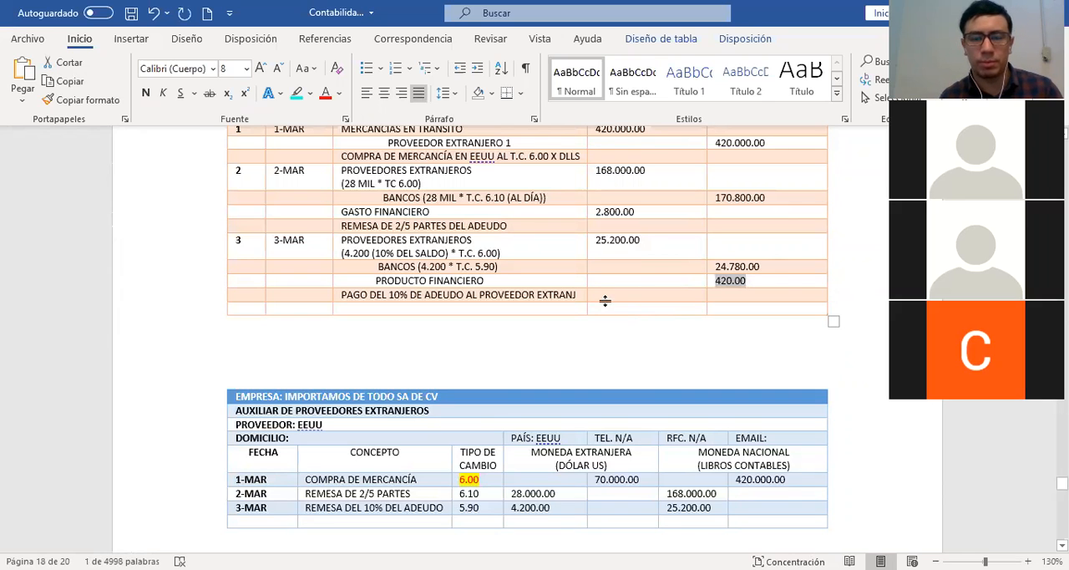
click(622, 281)
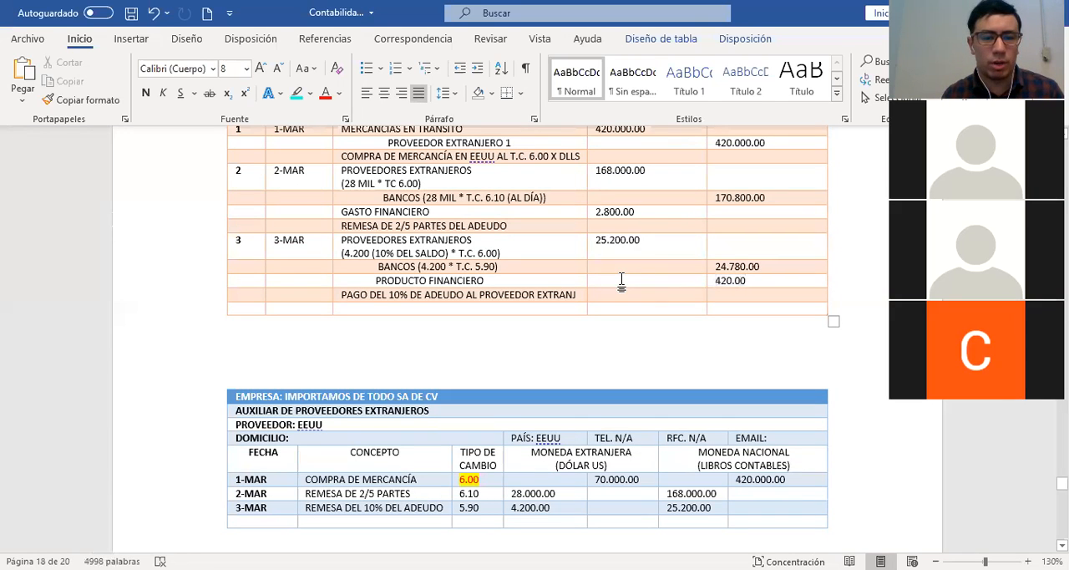
Title the T-account beside GASTOS FINANCIEROS as PRODUCTOS FINANCIEROS and paste 420.00 on its credit side with reference 3
scroll(623, 280, up, 5)
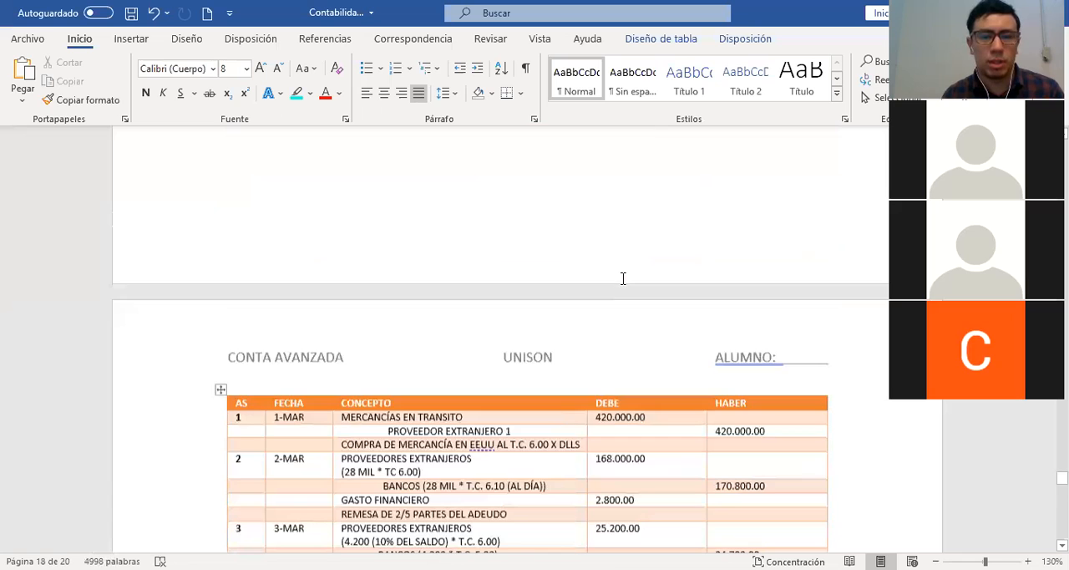
scroll(622, 278, up, 5)
click(531, 251)
text(PRODUCTOS FINANCIEROS)
key(Down)
key(ctrl+v)
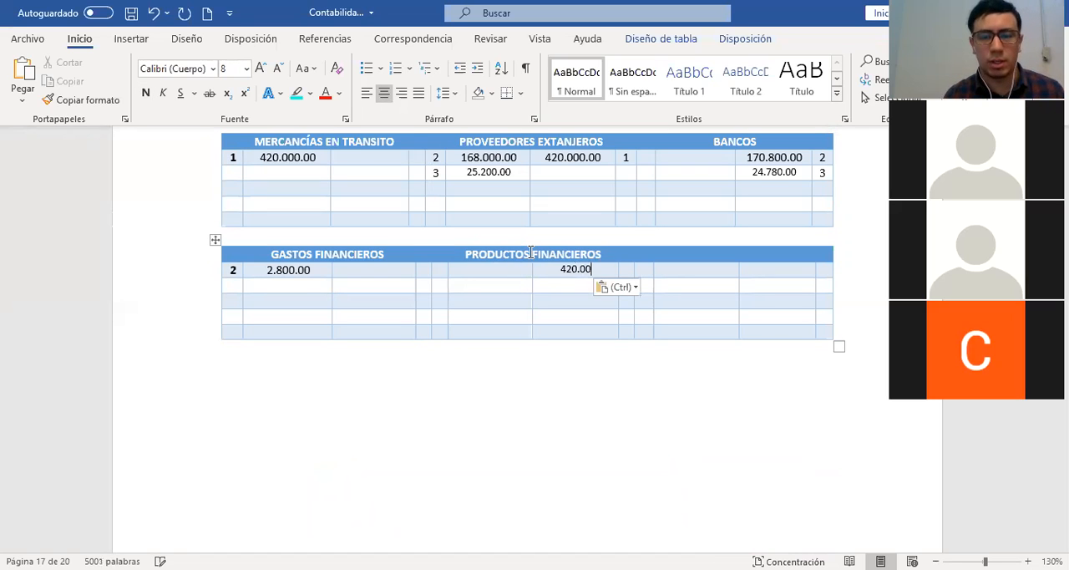
key(Tab)
text(3)
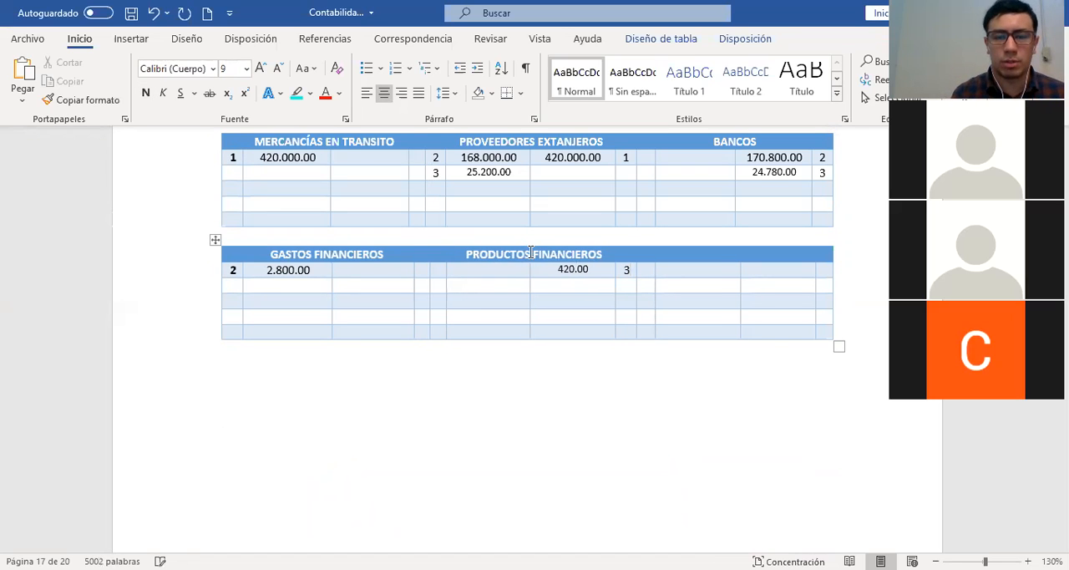
Review the GASTOS FINANCIEROS and PRODUCTOS FINANCIEROS postings against the journal entries and the example's items
drag(259, 255, 291, 284)
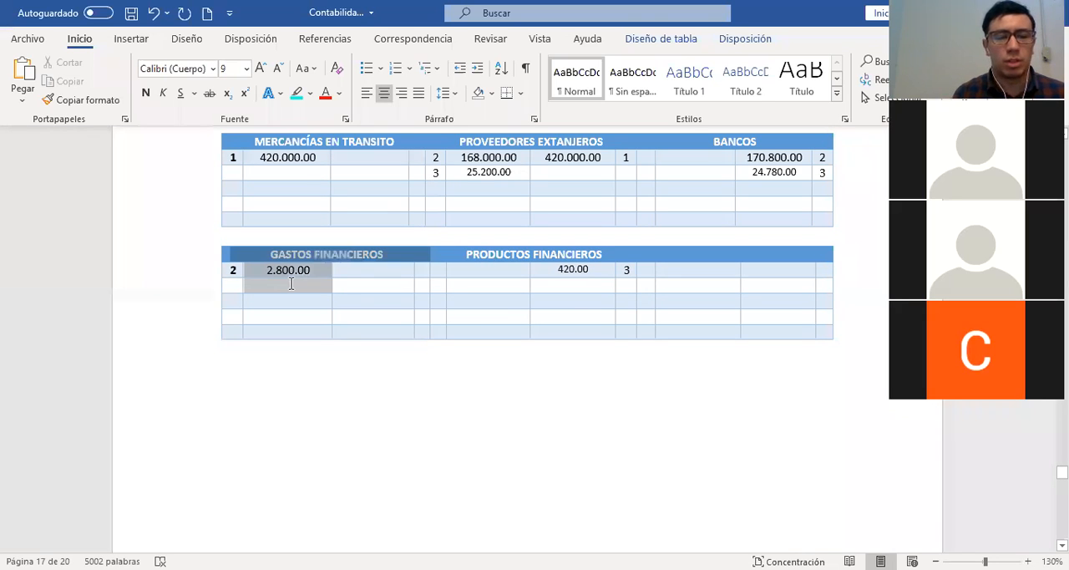
click(361, 266)
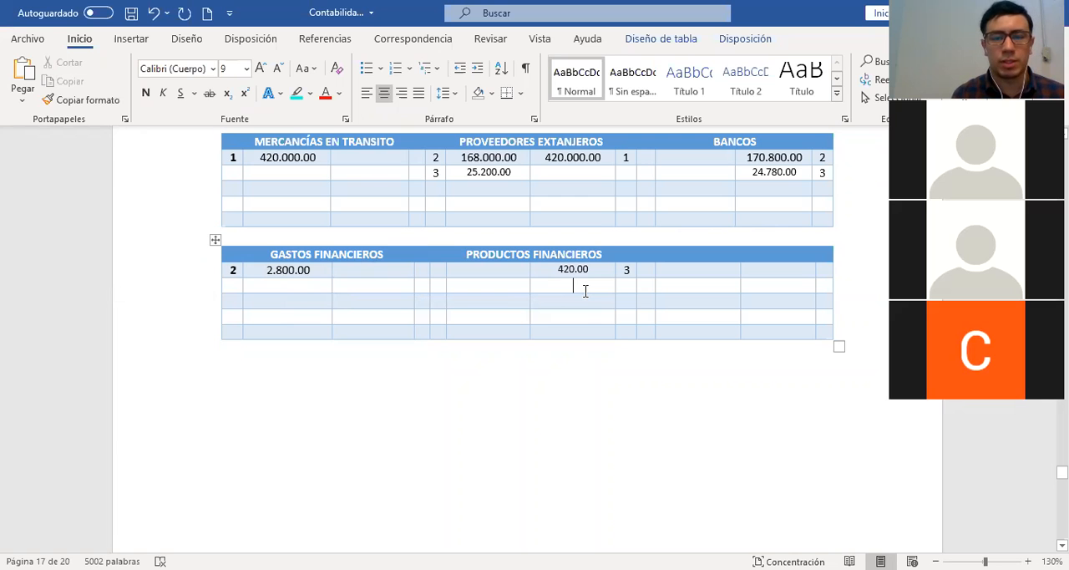
scroll(586, 290, up, 1)
scroll(586, 291, up, 1)
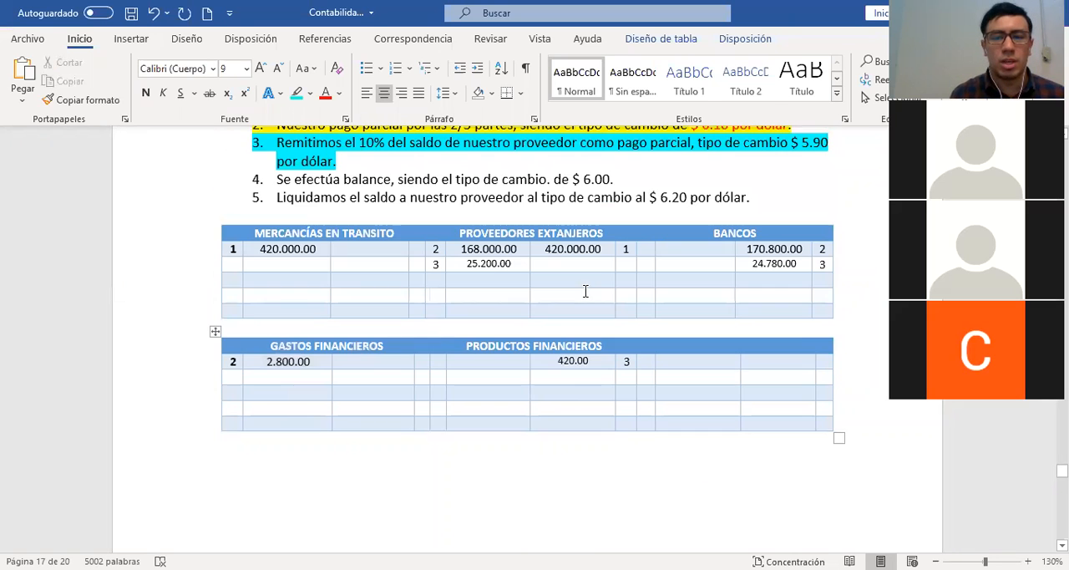
scroll(586, 291, down, 5)
scroll(587, 297, down, 5)
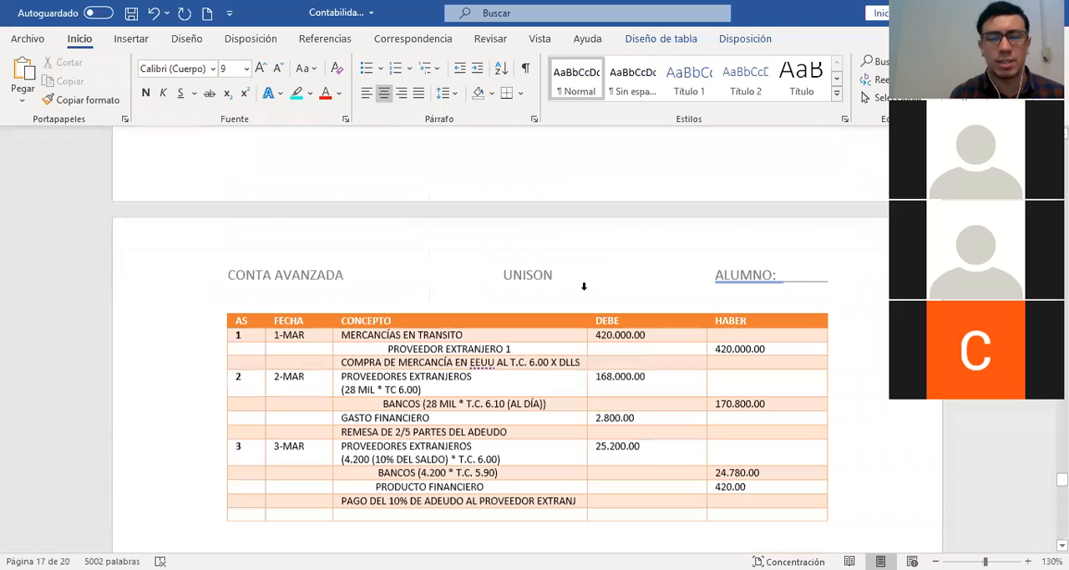
scroll(585, 291, down, 4)
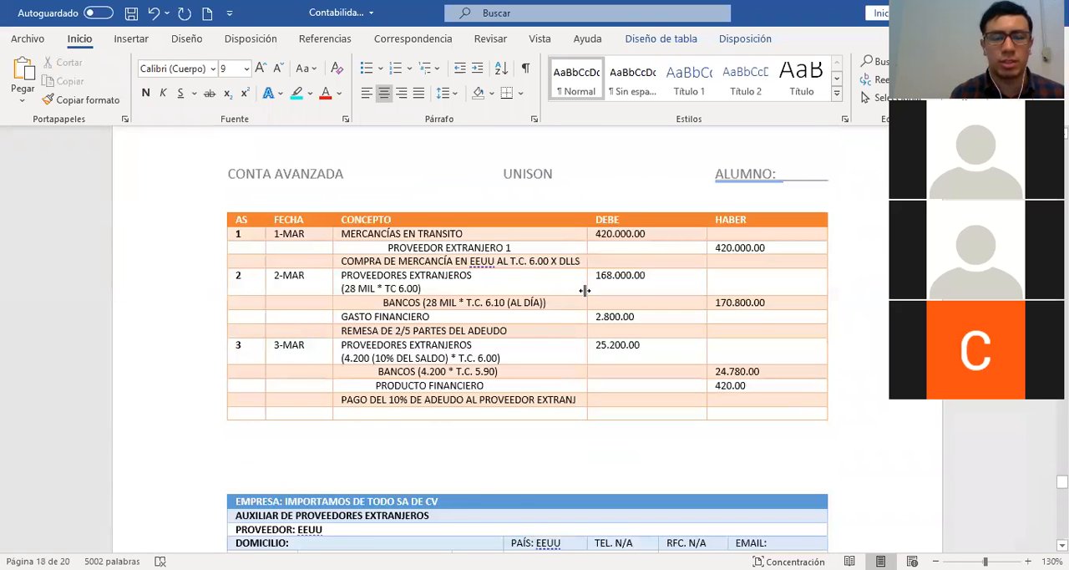
scroll(585, 291, up, 9)
scroll(586, 291, up, 3)
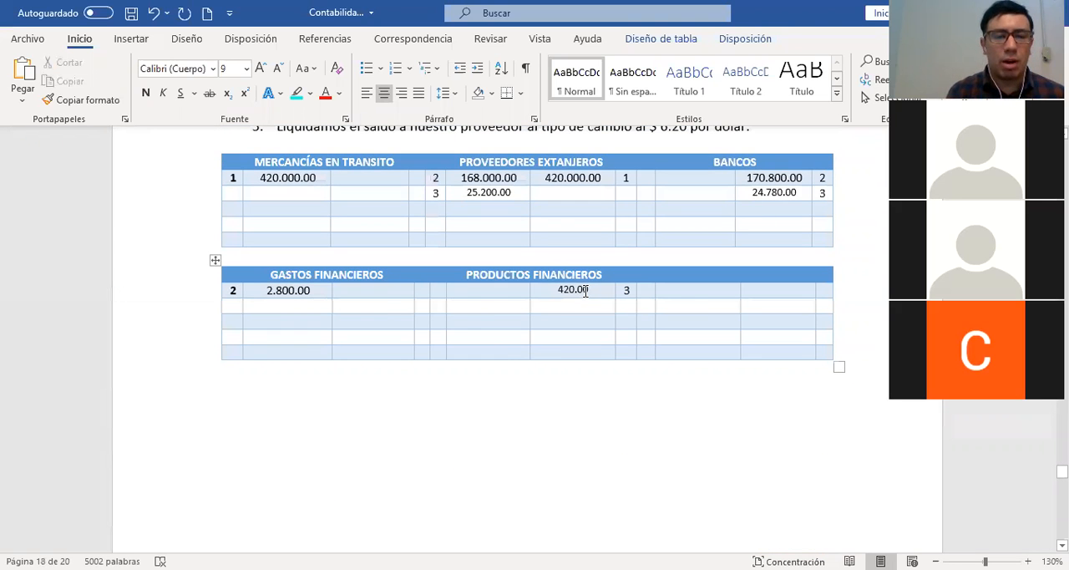
In the balance paragraph, highlight "al tipo de cambio de ese día igual que en los procedimientos anteriores" in turquoise and bold its part through "igual"
scroll(247, 290, up, 4)
click(189, 280)
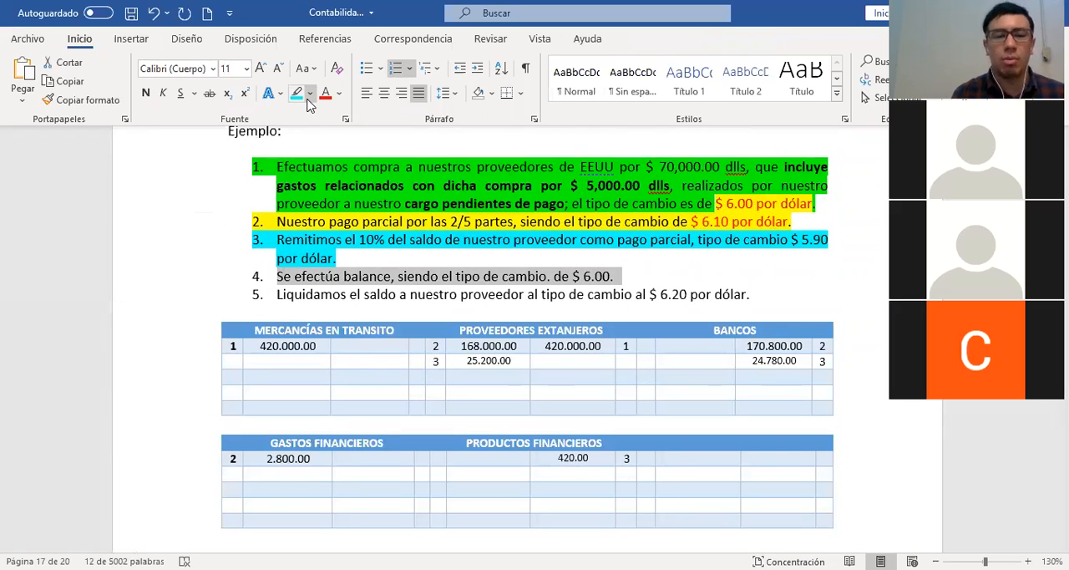
scroll(447, 276, up, 5)
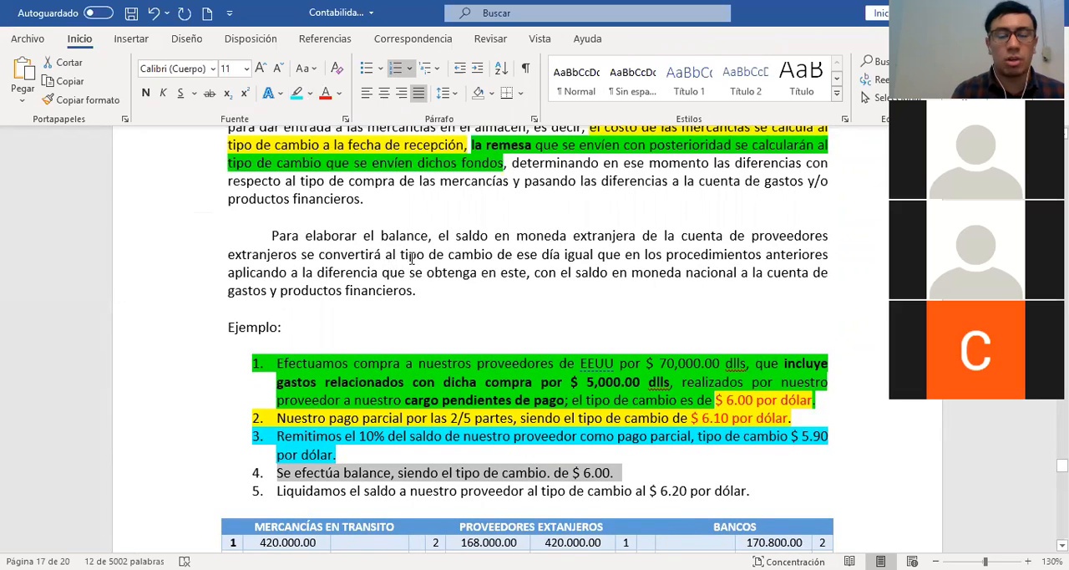
drag(385, 255, 800, 254)
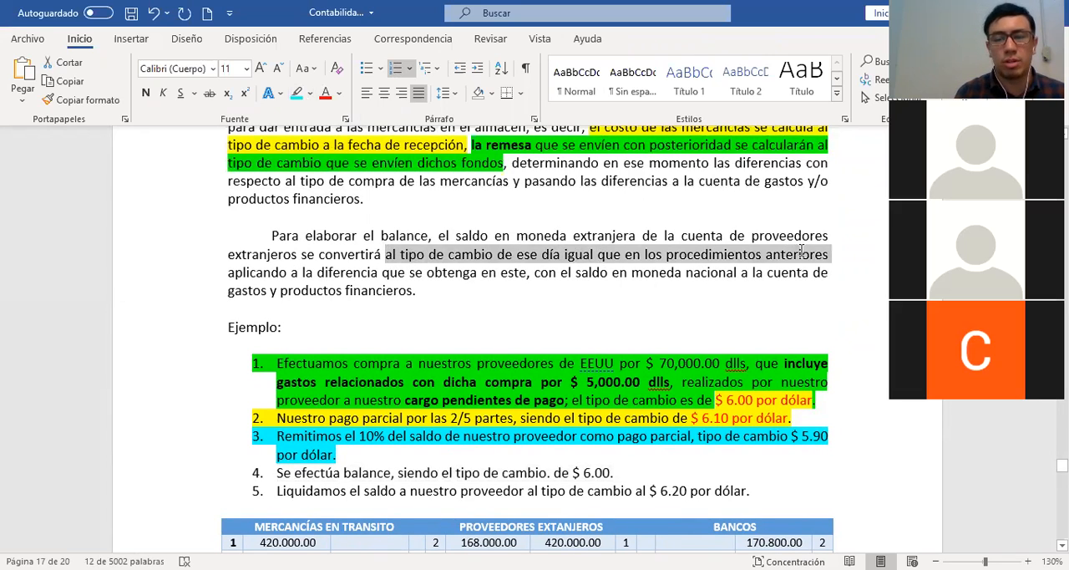
click(297, 94)
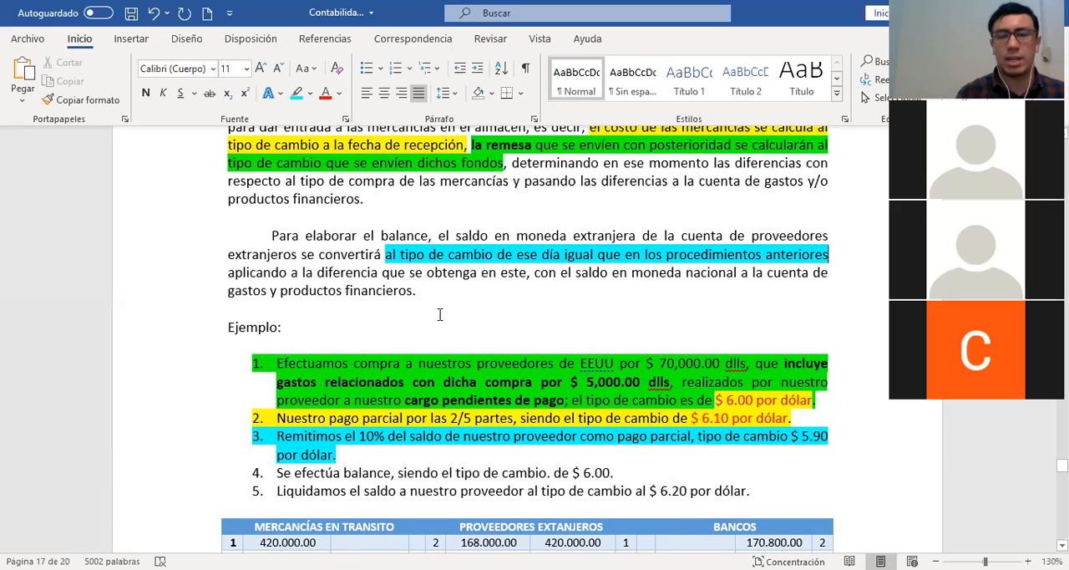
drag(386, 255, 594, 256)
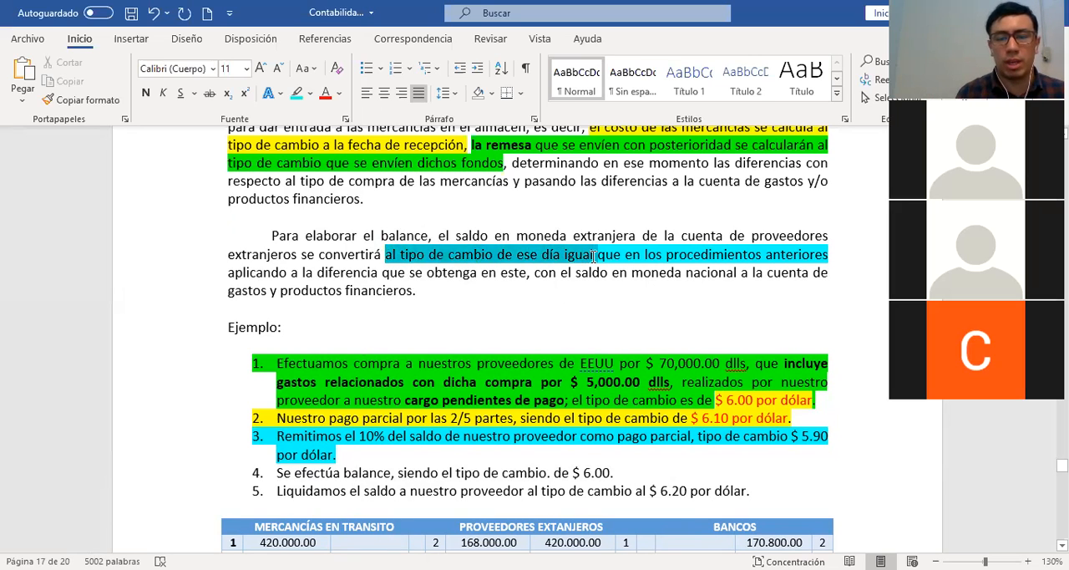
click(146, 92)
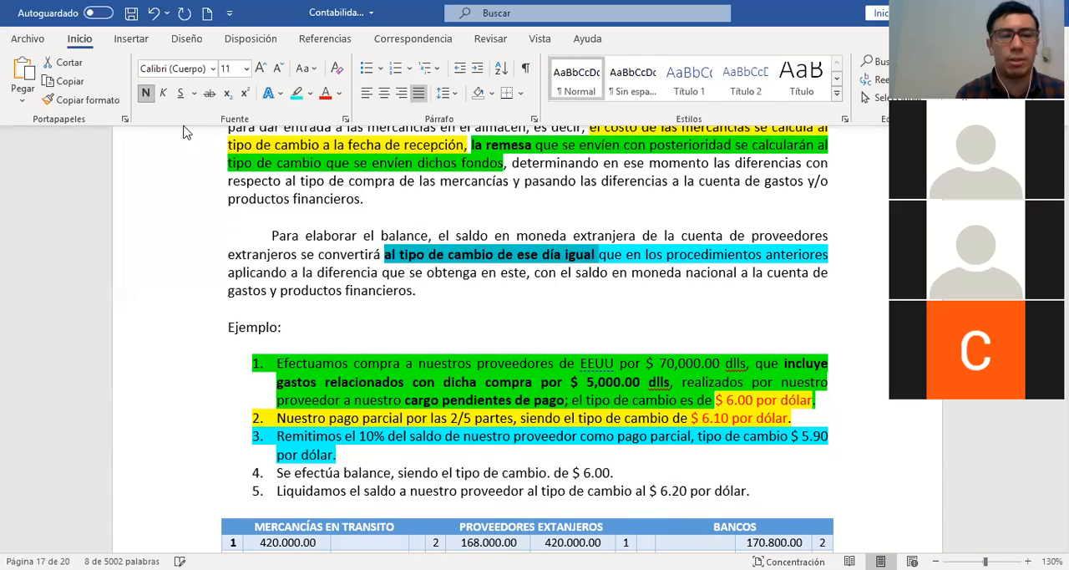
Highlight item 4 of the example, "Se efectúa balance, siendo el tipo de cambio. de $ 6.00.", in green
click(429, 273)
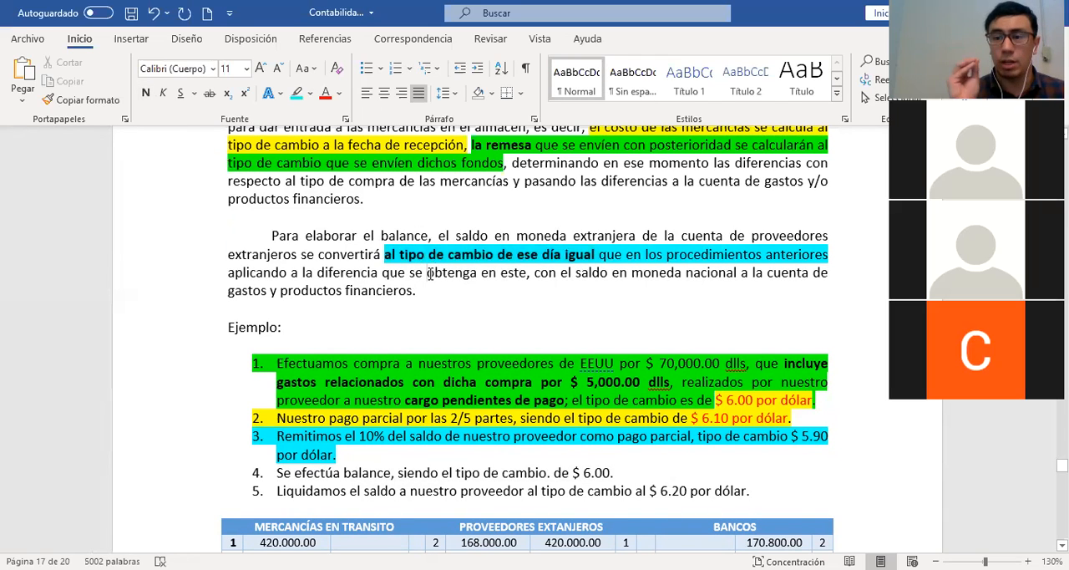
scroll(560, 289, down, 3)
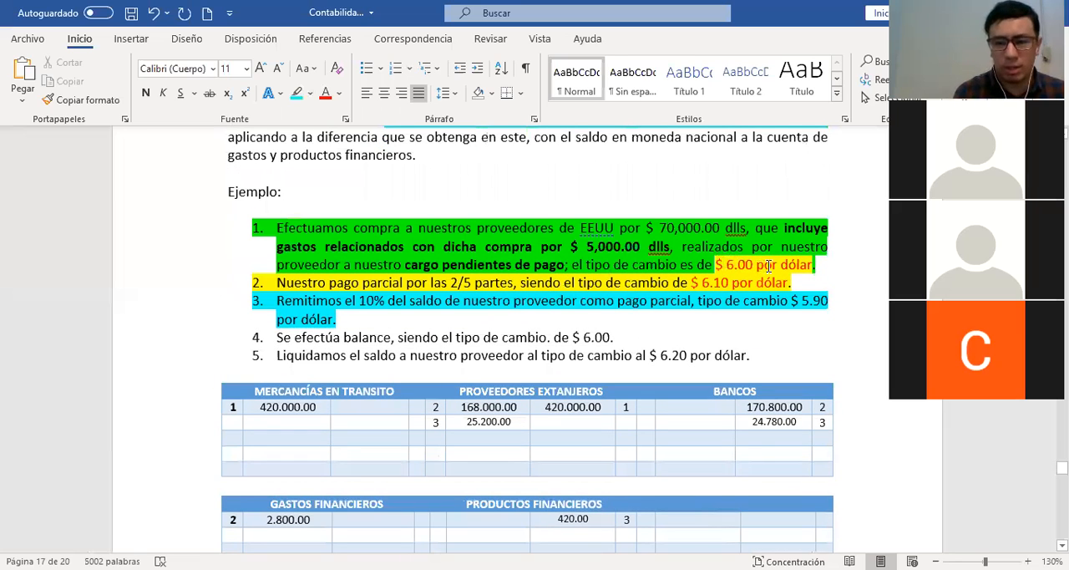
drag(769, 265, 725, 272)
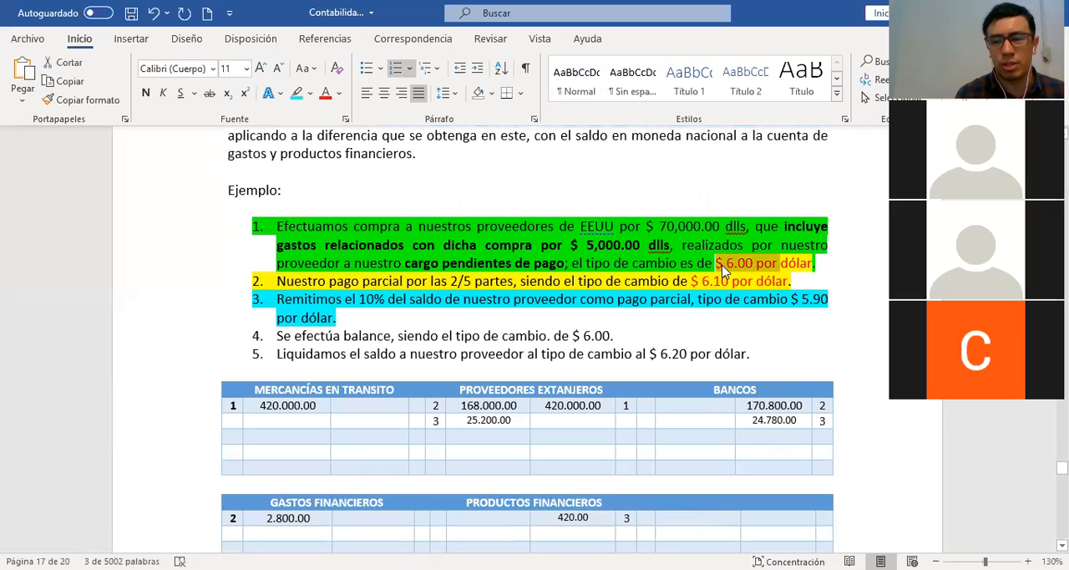
click(229, 333)
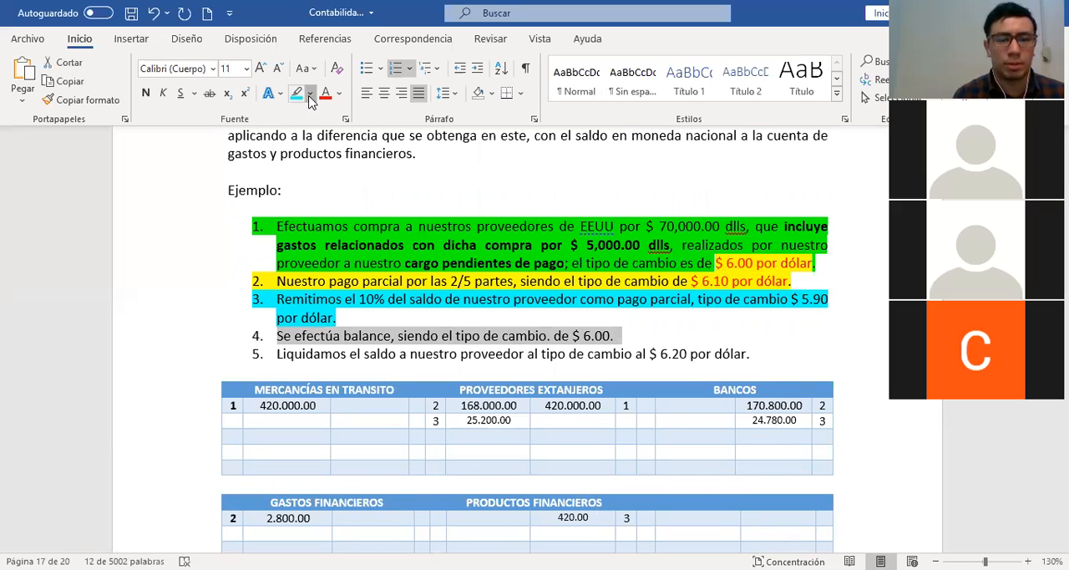
click(309, 95)
click(324, 116)
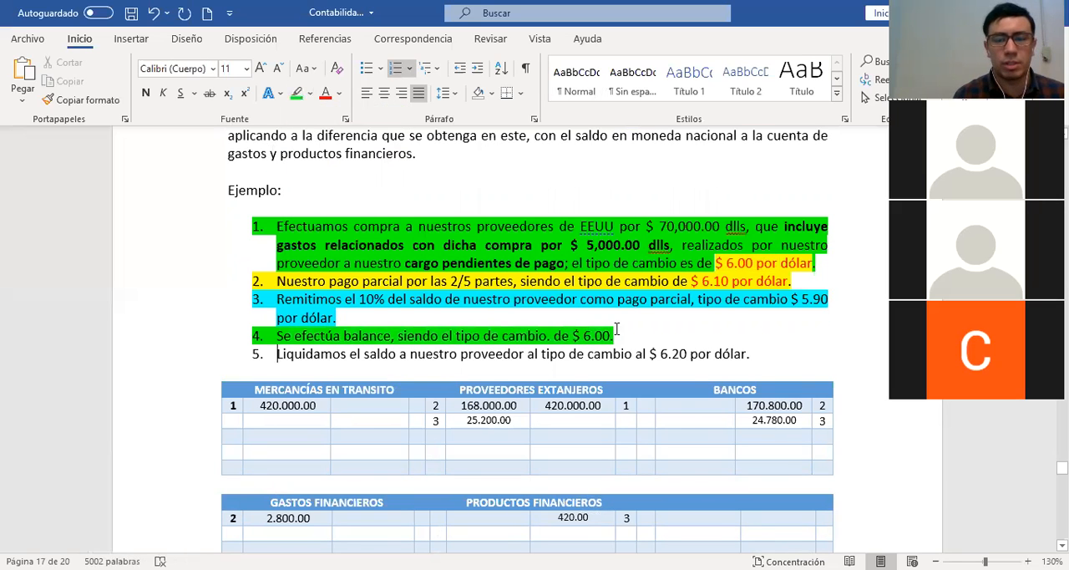
Add two empty rows at the end of the AUXILIAR DE PROVEEDORES EXTRANJEROS table
scroll(656, 339, down, 2)
scroll(655, 339, down, 1)
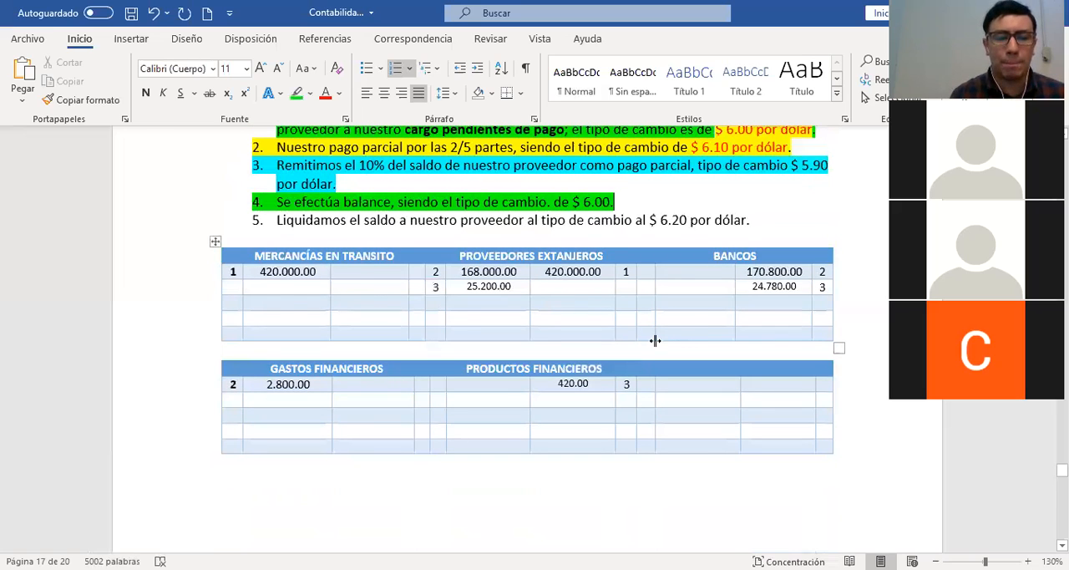
scroll(656, 339, down, 10)
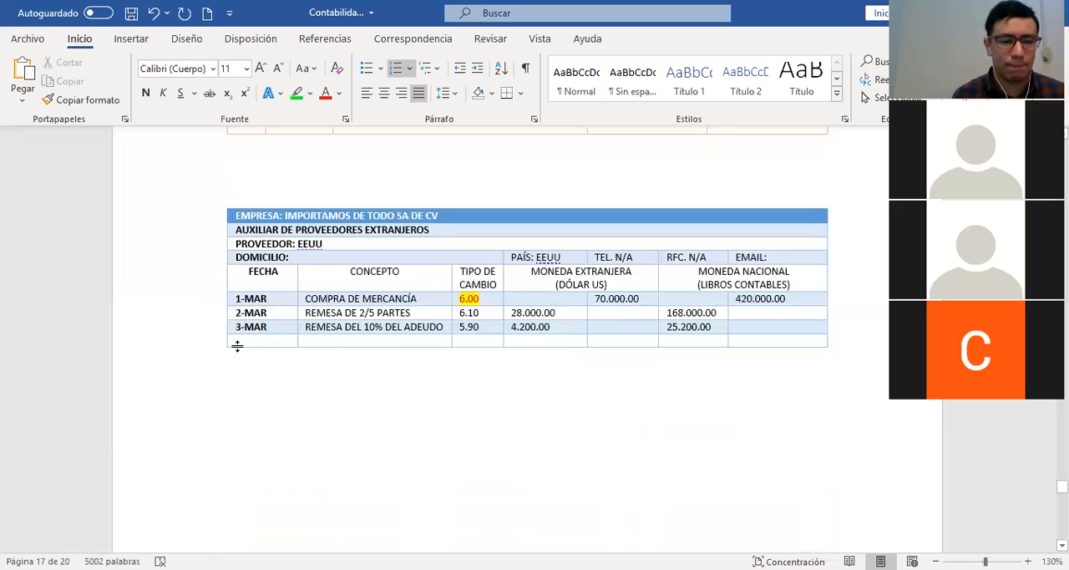
click(220, 351)
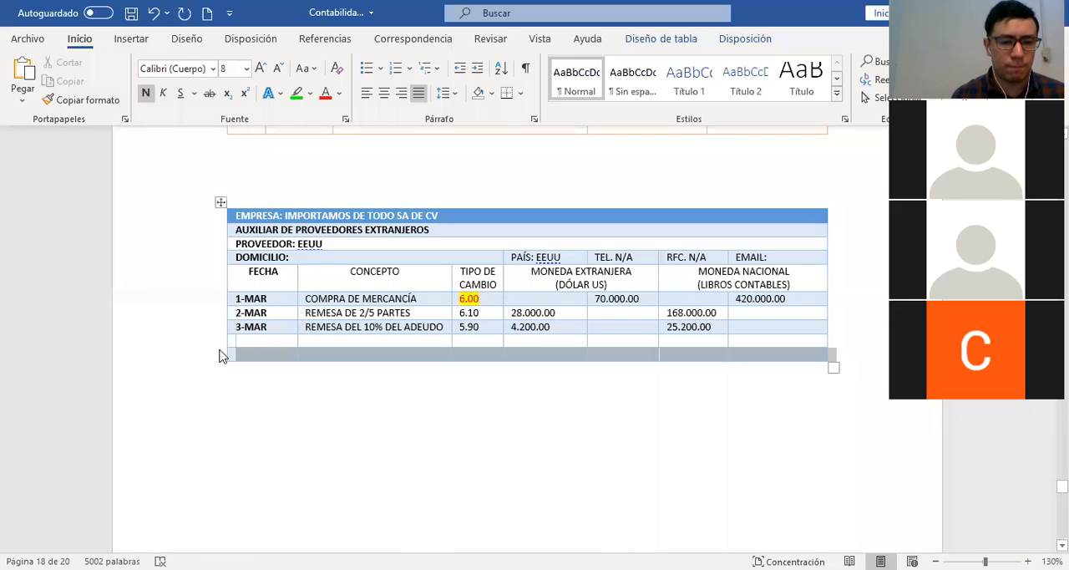
key(Tab)
Fill the row below 3-MAR with the date 31-MAR, the concept CIERRE DE MES and the exchange rate 6.00
click(259, 341)
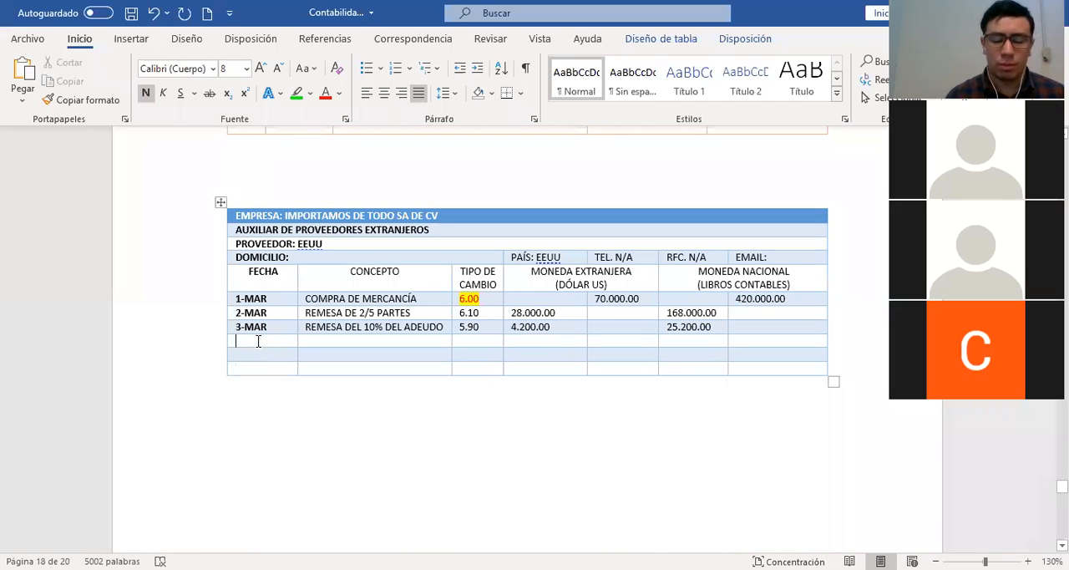
text(31)
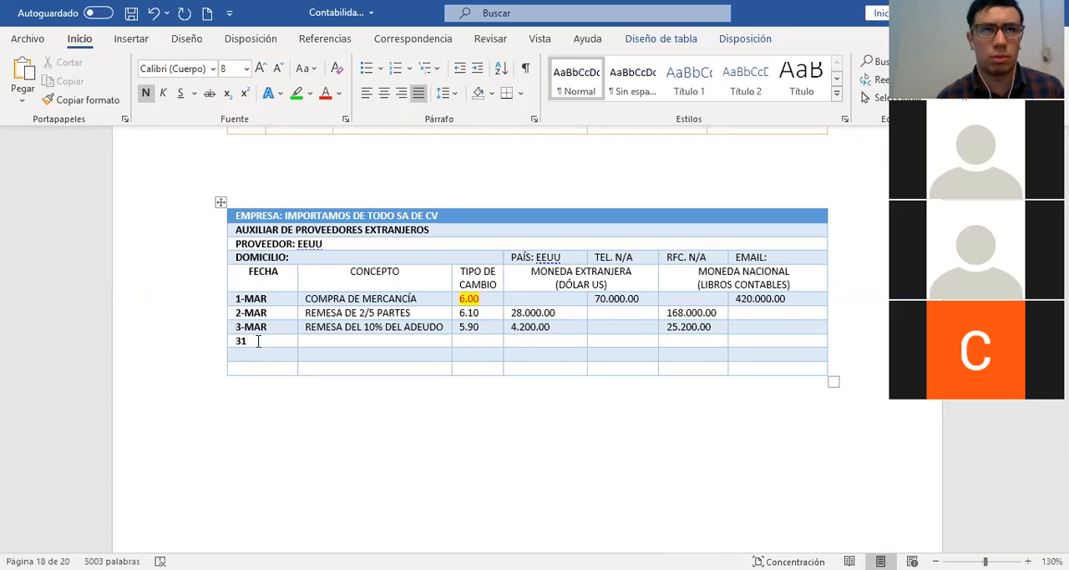
text(-MAR)
key(Tab)
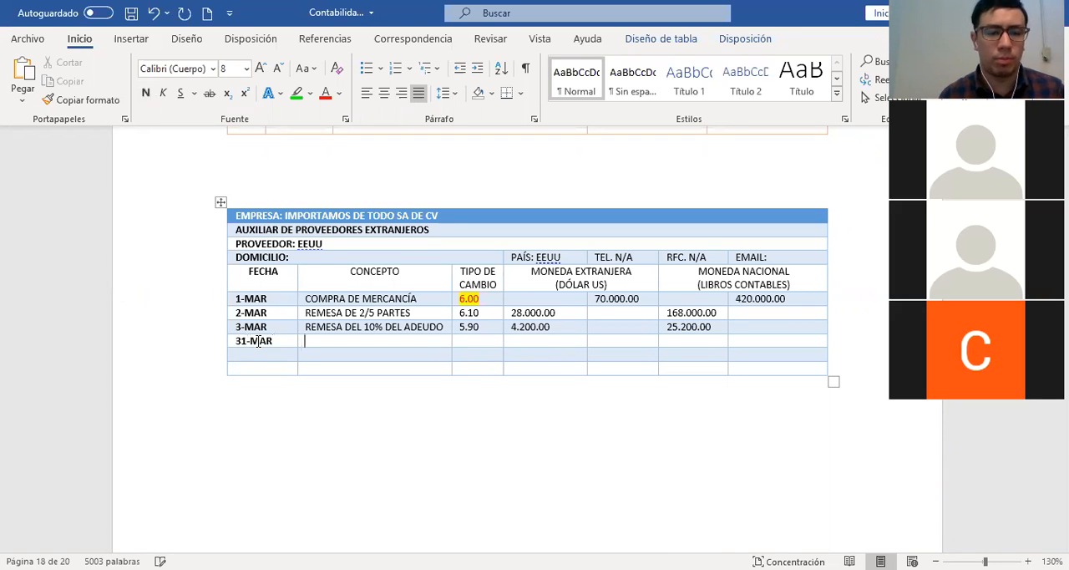
text(CIERRE)
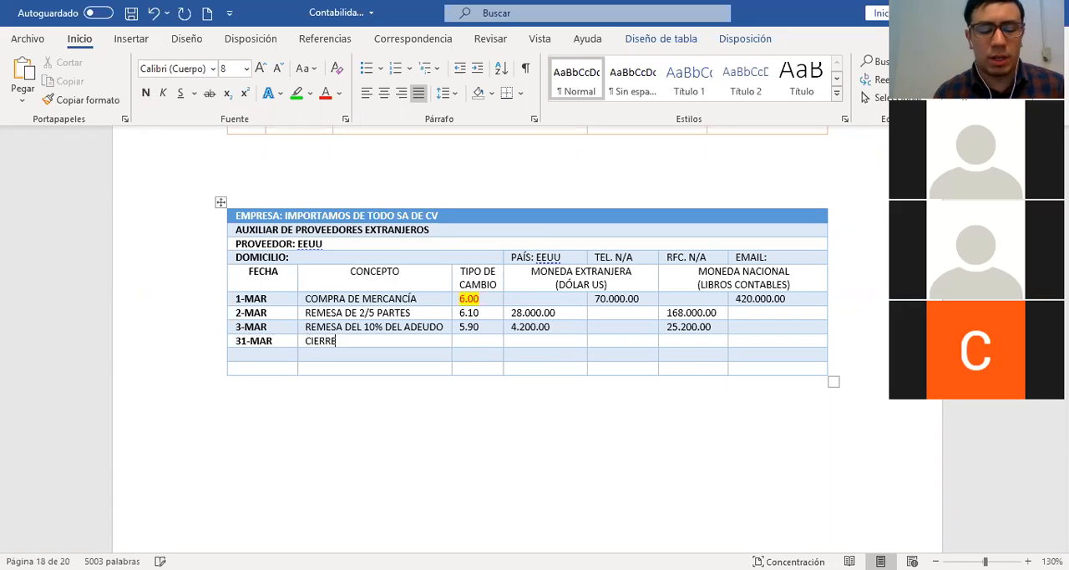
text( DE MES)
text(6.00)
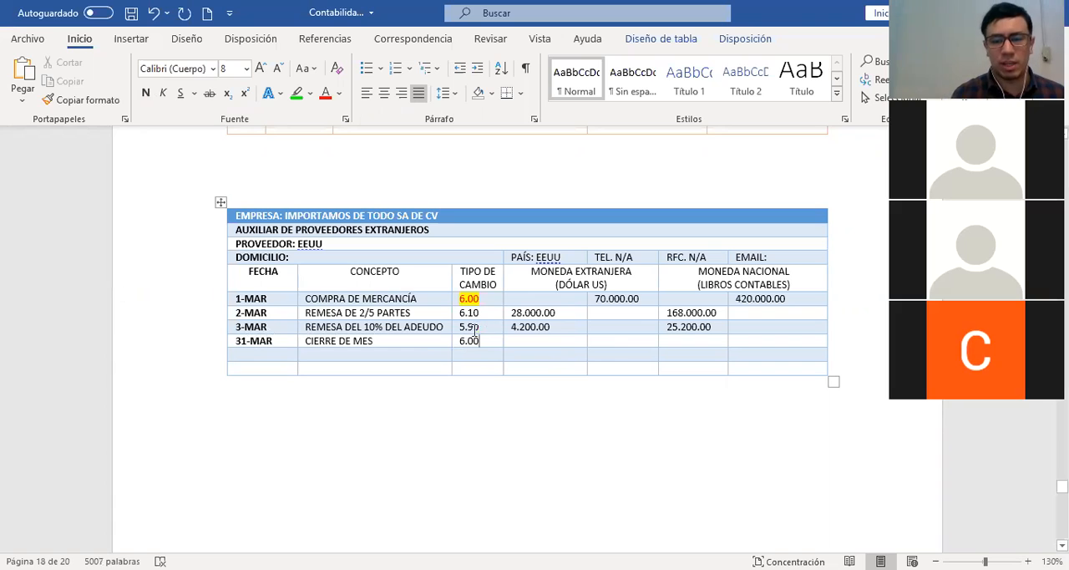
Enter the CIERRE DE MES credit balances: 37.800.00 in foreign currency and (S.R.) 226.800.00 in national currency
click(611, 342)
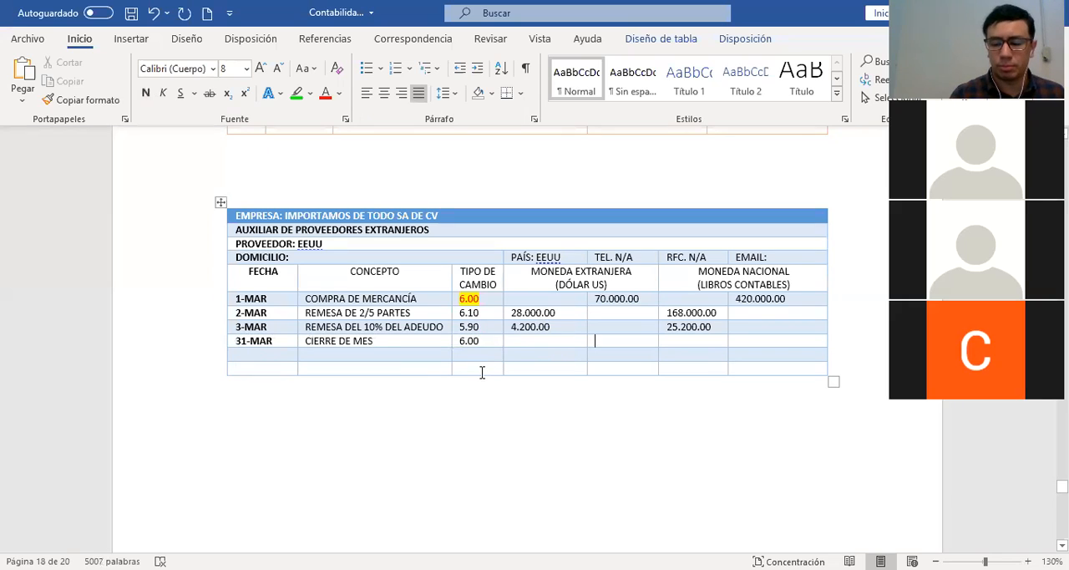
text(37.800.00)
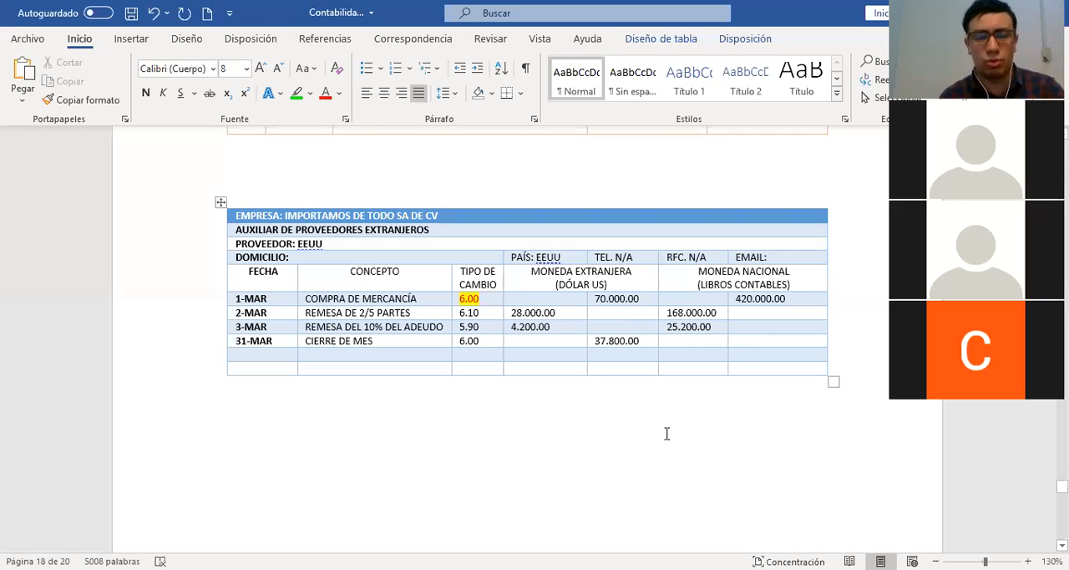
text((S.R.)
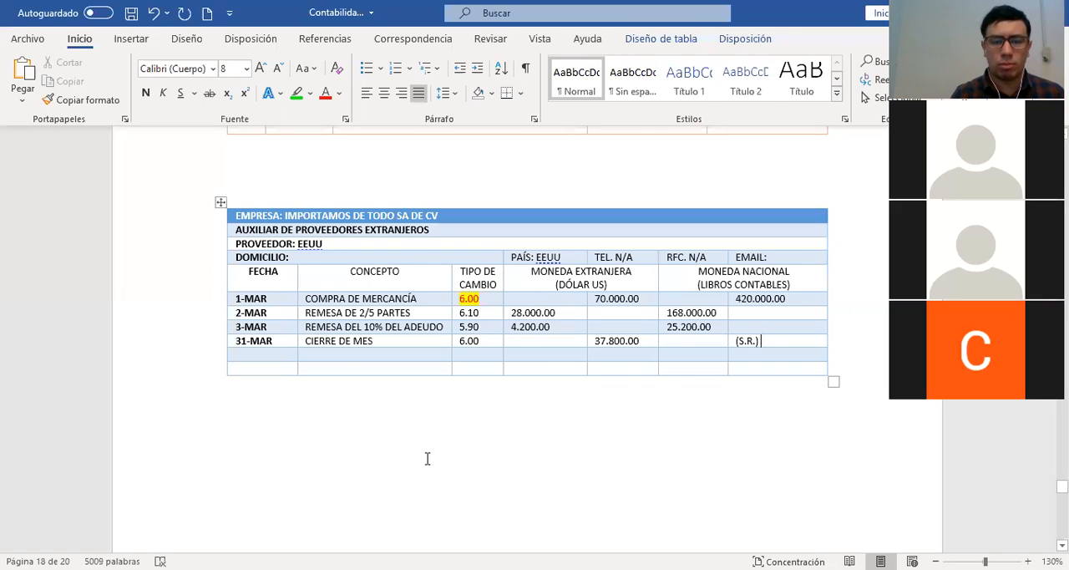
click(481, 341)
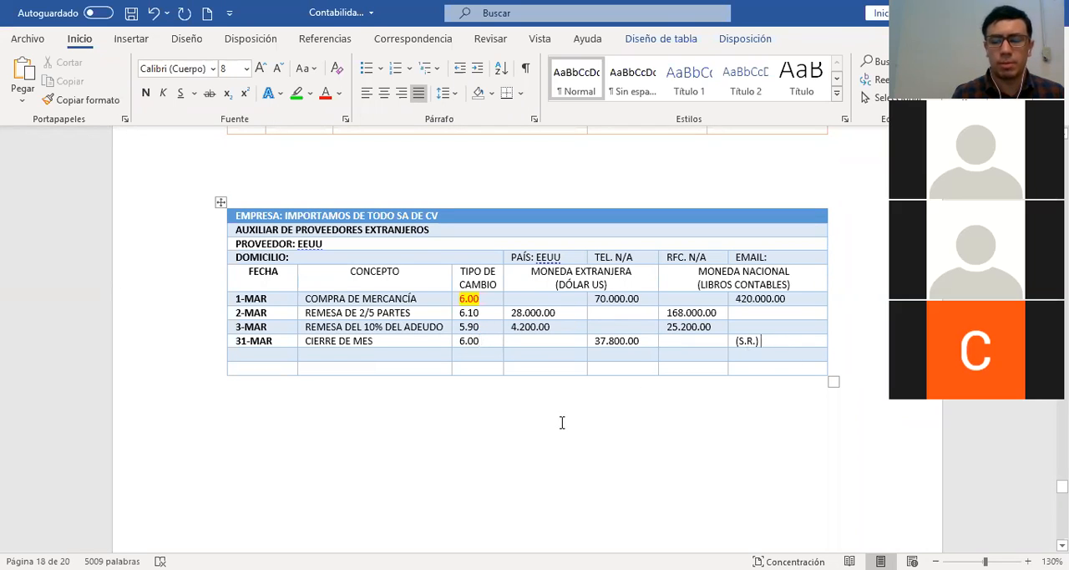
text(226.7800)
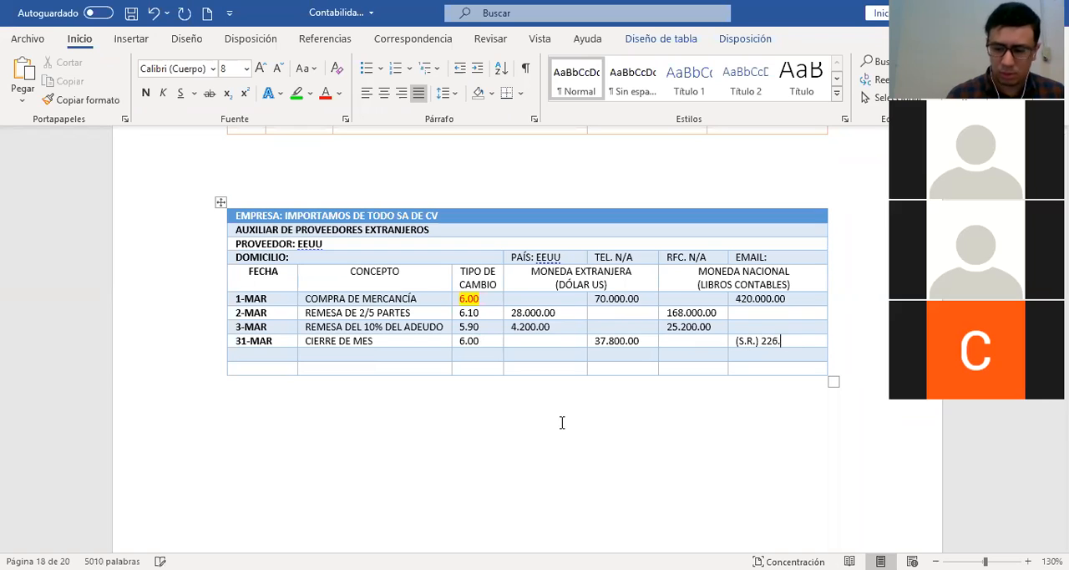
key(BackSpace)
key(BackSpace)
key(BackSpace)
key(BackSpace)
text(800.00)
Start a second 31-MAR row in the auxiliary with the concept CIERRE DE MES SALDO CONTABLE/HISTORICO
click(749, 356)
click(262, 364)
text(31-MAR)
key(Tab)
text(CIERRE DE MES SALDO CONTABLE)
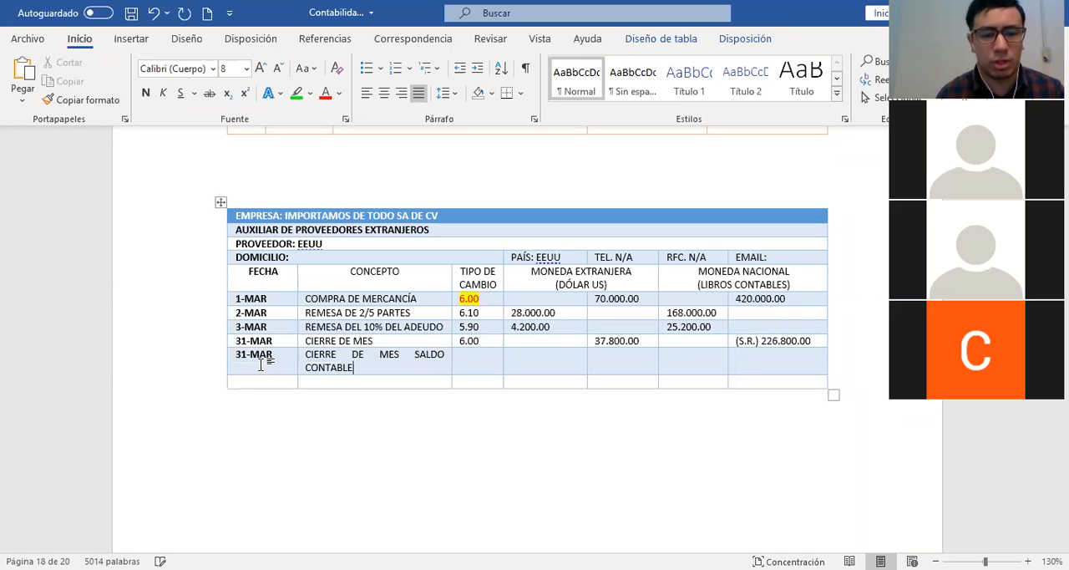
text(/HUSTORICO)
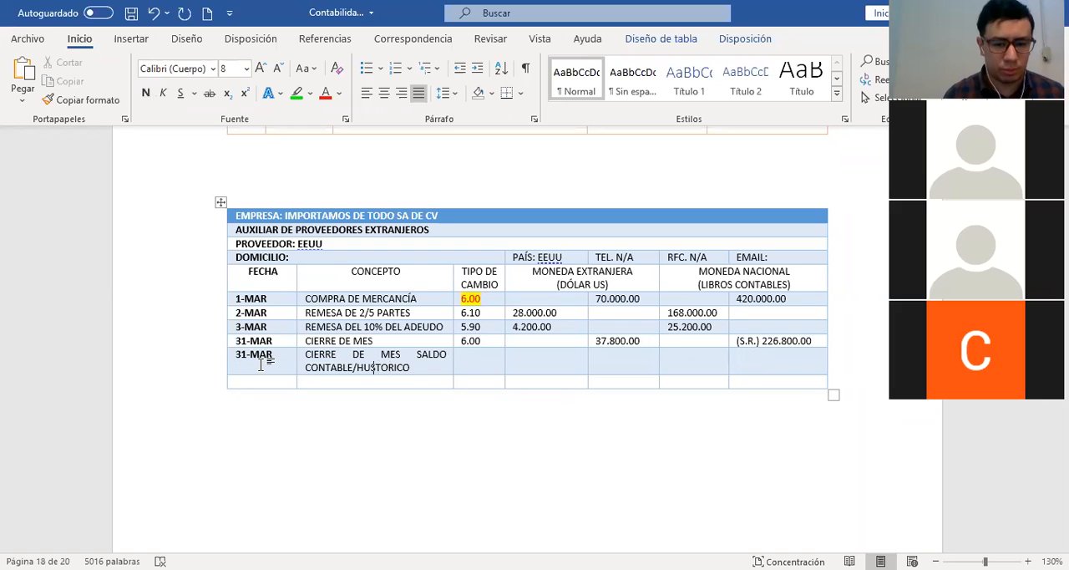
key(Delete)
text(I)
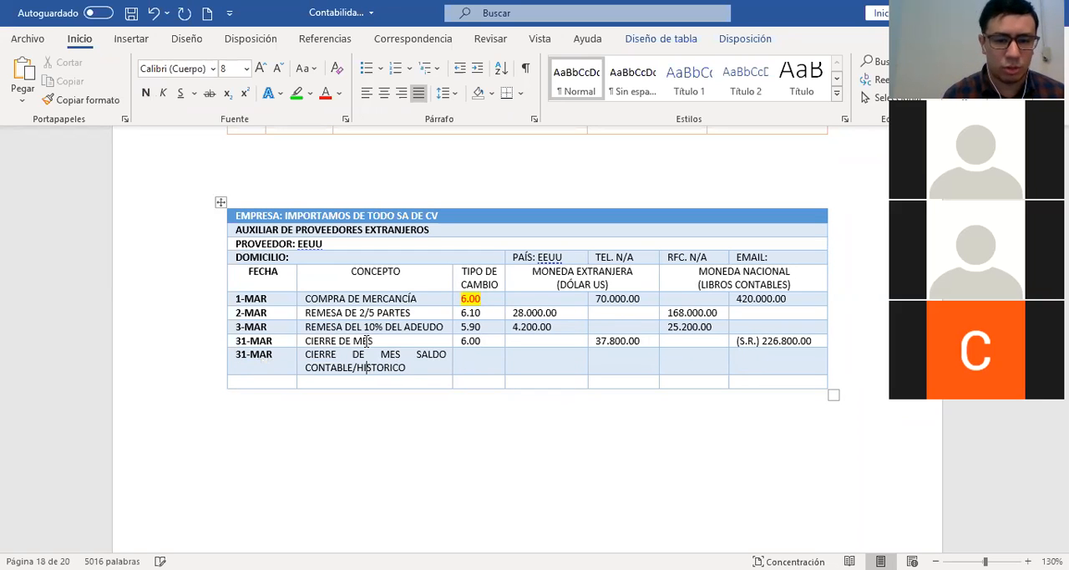
Enter the exchange rate 6.00 in the SALDO CONTABLE/HISTORICO row and label its national-currency credit cell (S.H.)
click(472, 361)
text(6.00)
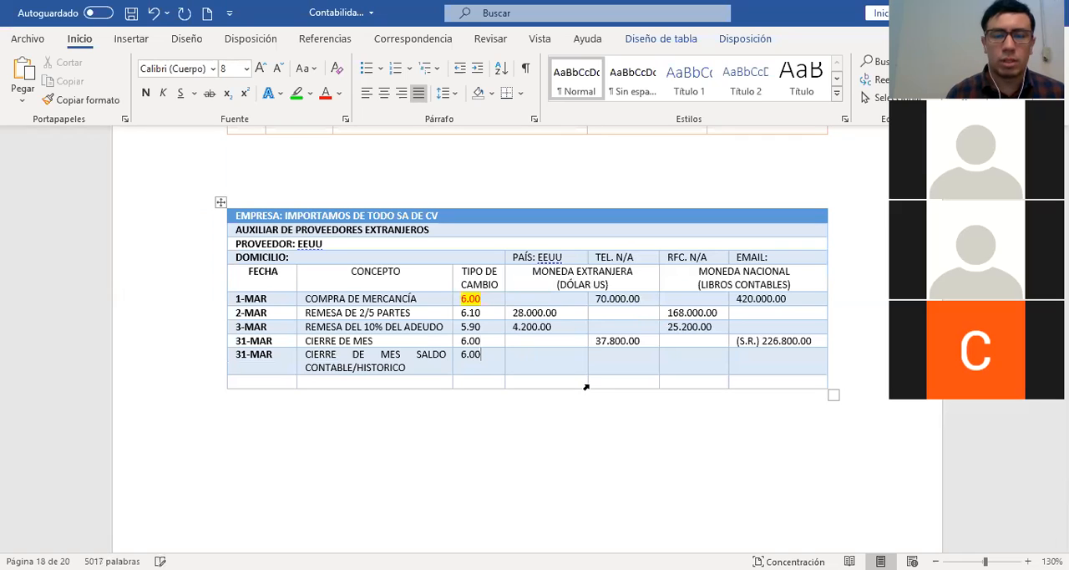
key(Tab)
key(Tab)
text(()
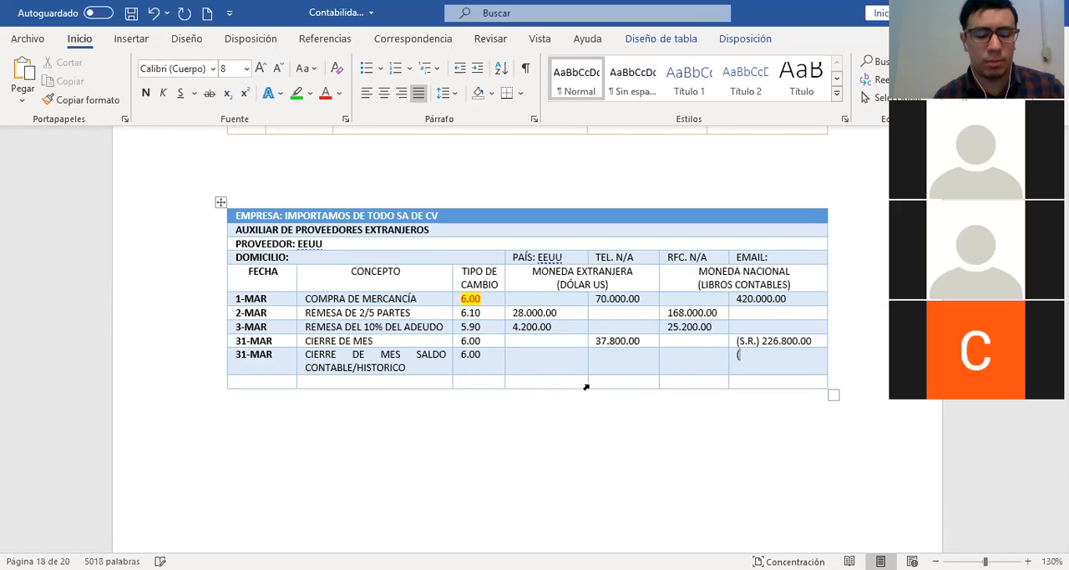
text(S.H.)
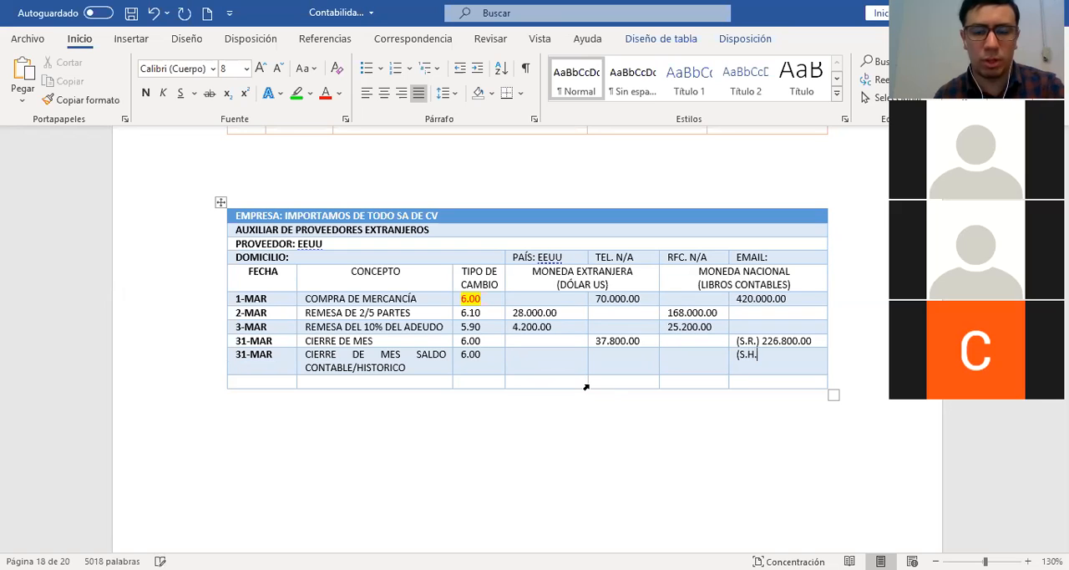
text())
key(Right)
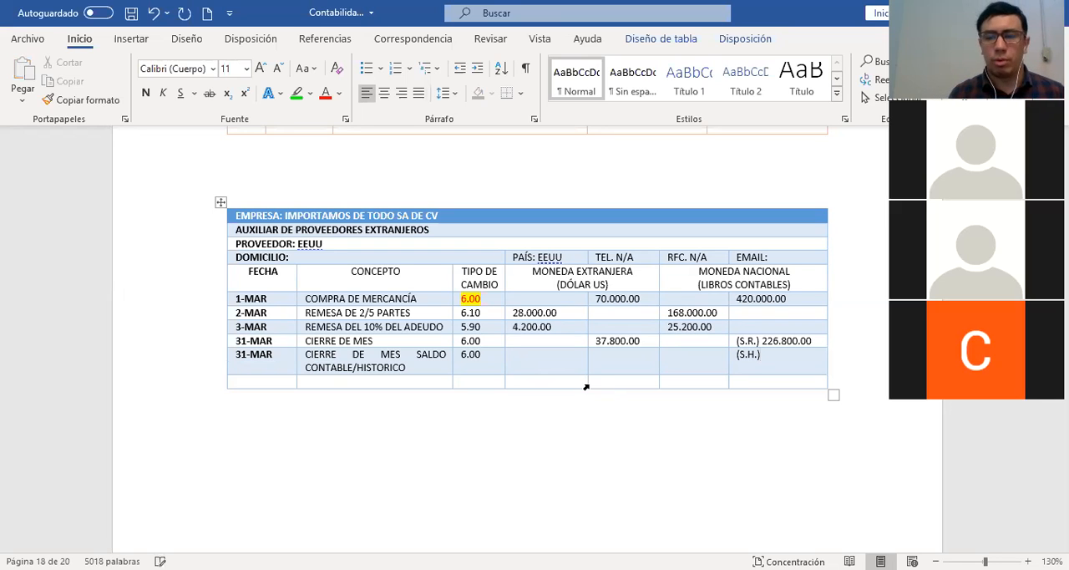
Mark the 420.000.00 credit, the 168.000.00 and 25.200.00 charges and the (S.H.) cell with red pen annotations
click(738, 299)
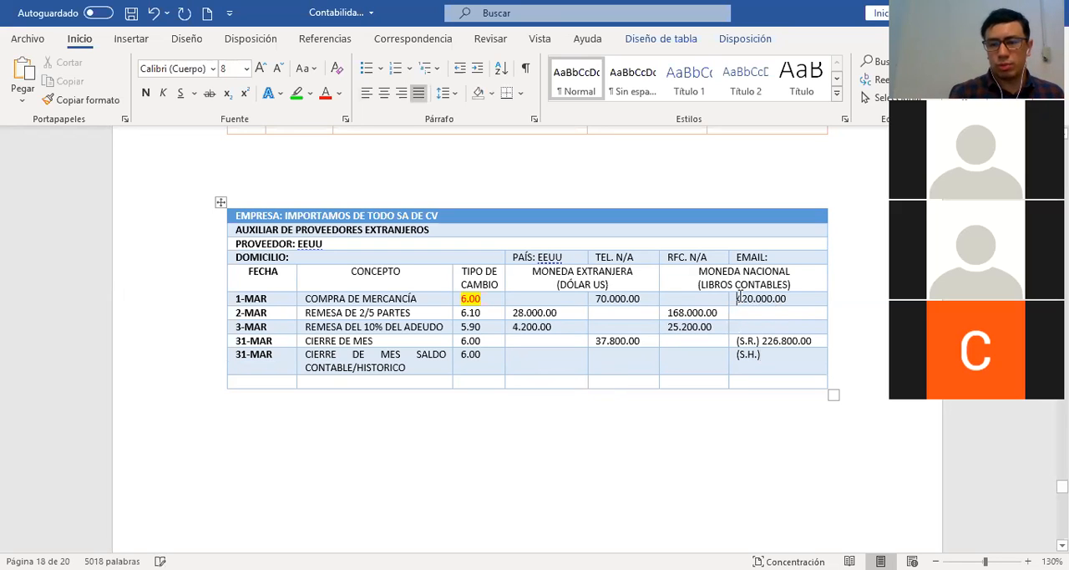
click(662, 314)
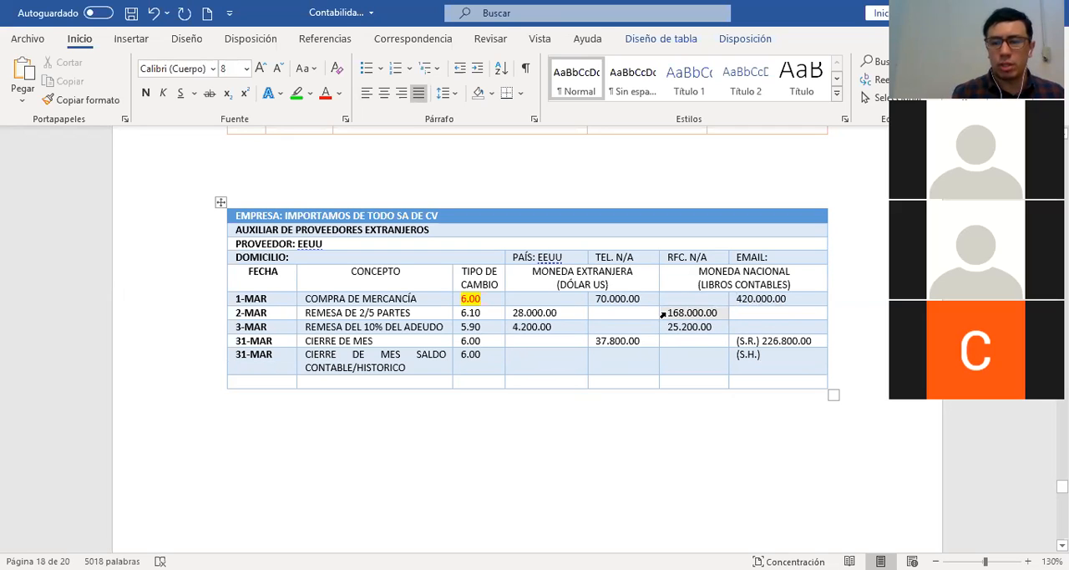
shift+click(663, 328)
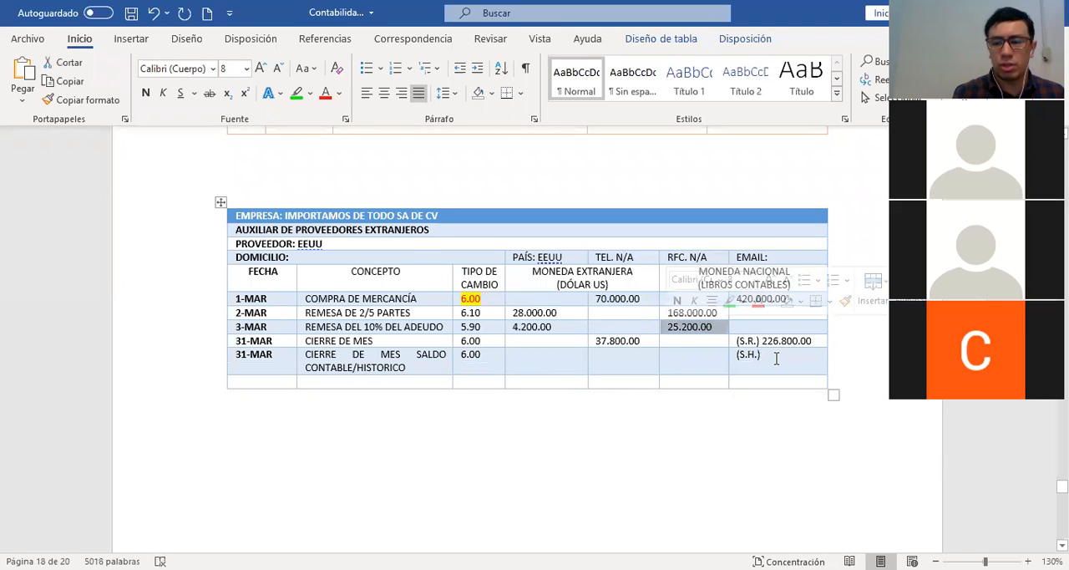
click(777, 357)
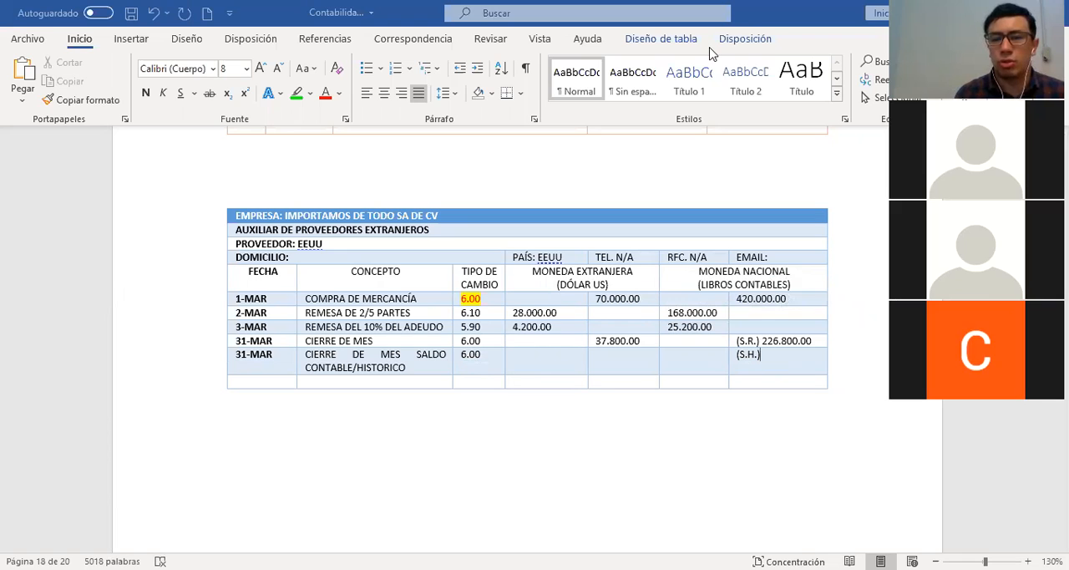
mouse_move(787, 288)
mouse_down()
mouse_move(743, 284)
mouse_move(768, 302)
mouse_move(794, 291)
mouse_up()
mouse_move(708, 299)
mouse_down()
mouse_move(672, 298)
mouse_move(691, 337)
mouse_move(724, 294)
mouse_move(714, 292)
mouse_up()
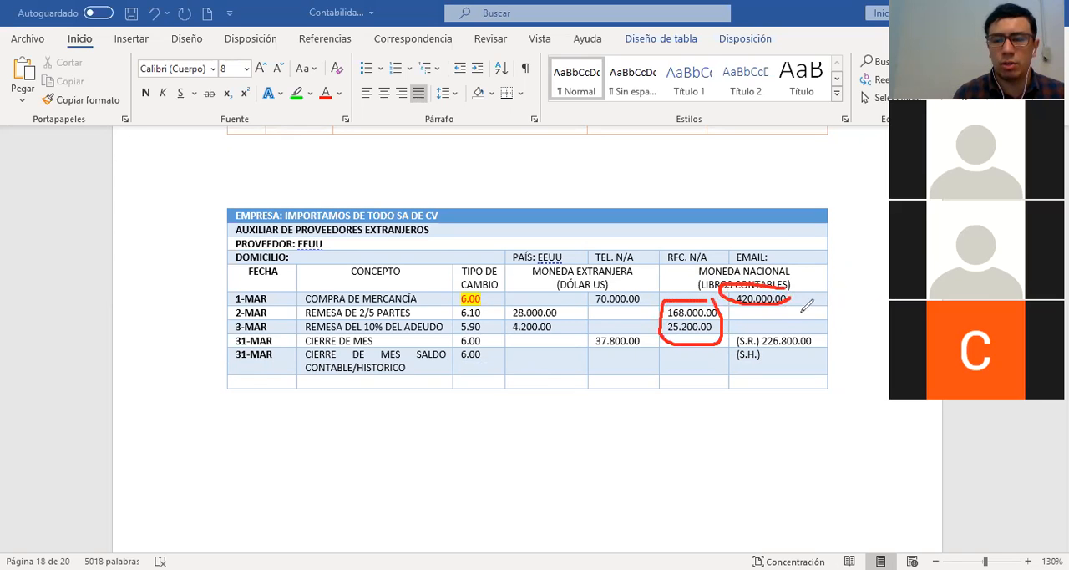
drag(762, 365, 824, 364)
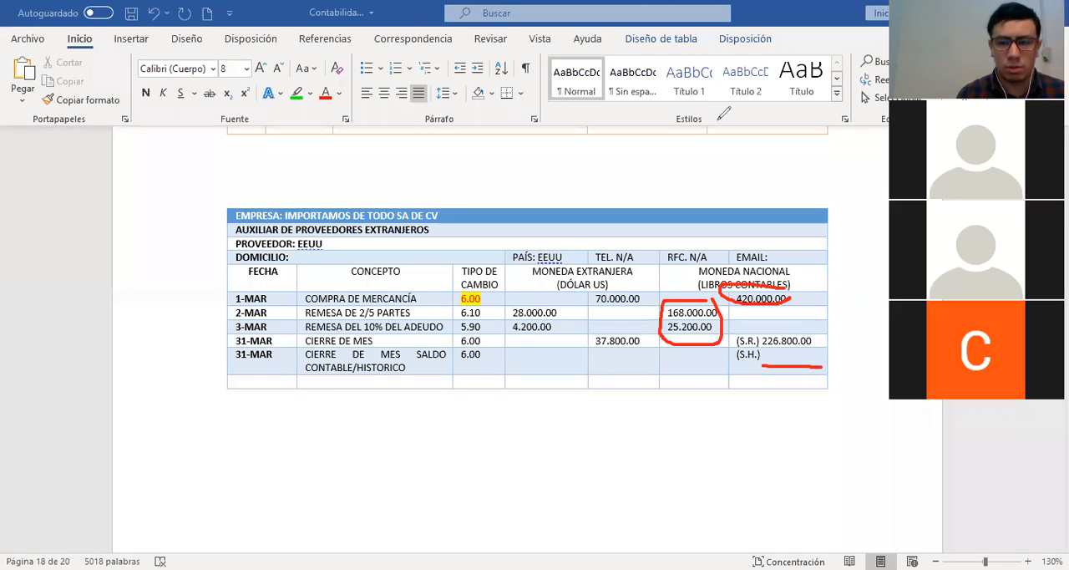
Enter 226.800.00 after the (S.H.) label in the SALDO CONTABLE/HISTORICO row
click(773, 353)
text(226.800.00)
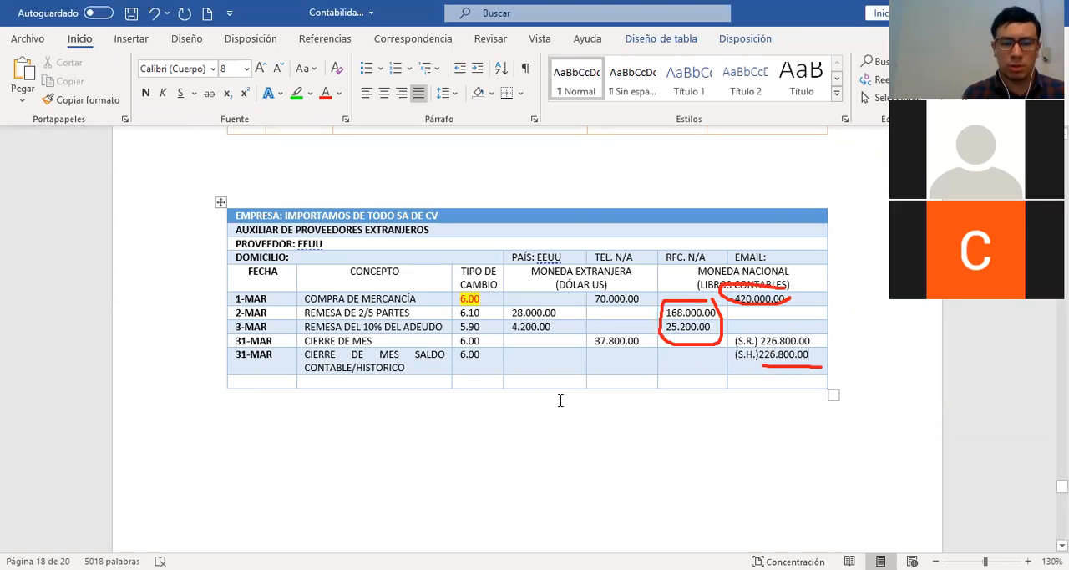
Compare the auxiliary's exchange rates with the (S.R.) and (S.H.) balances and clear the red pen annotations
mouse_move(465, 312)
mouse_down()
mouse_move(478, 344)
mouse_move(466, 328)
mouse_up()
click(483, 299)
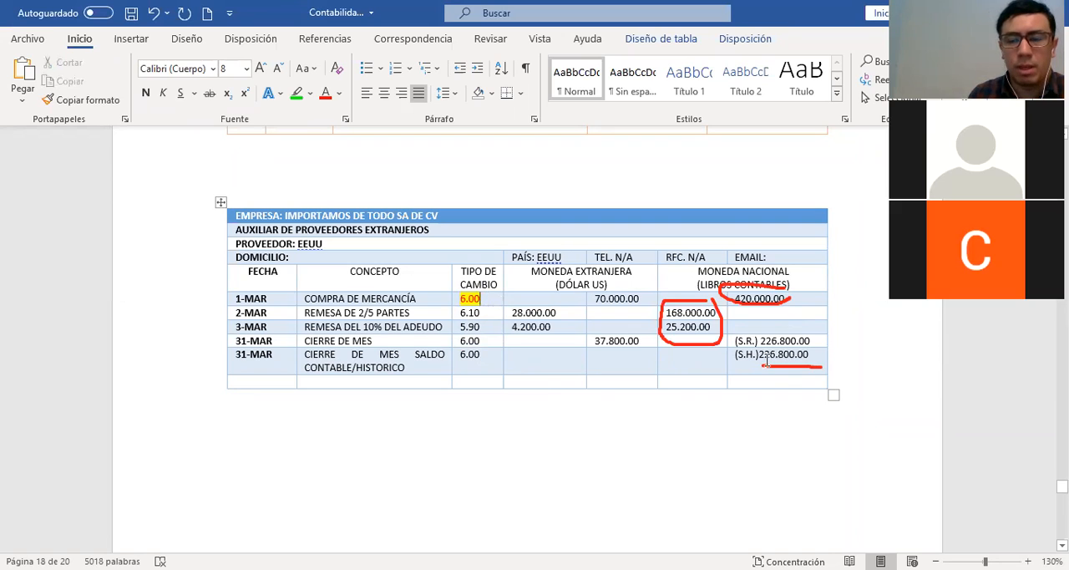
click(530, 355)
scroll(535, 368, up, 2)
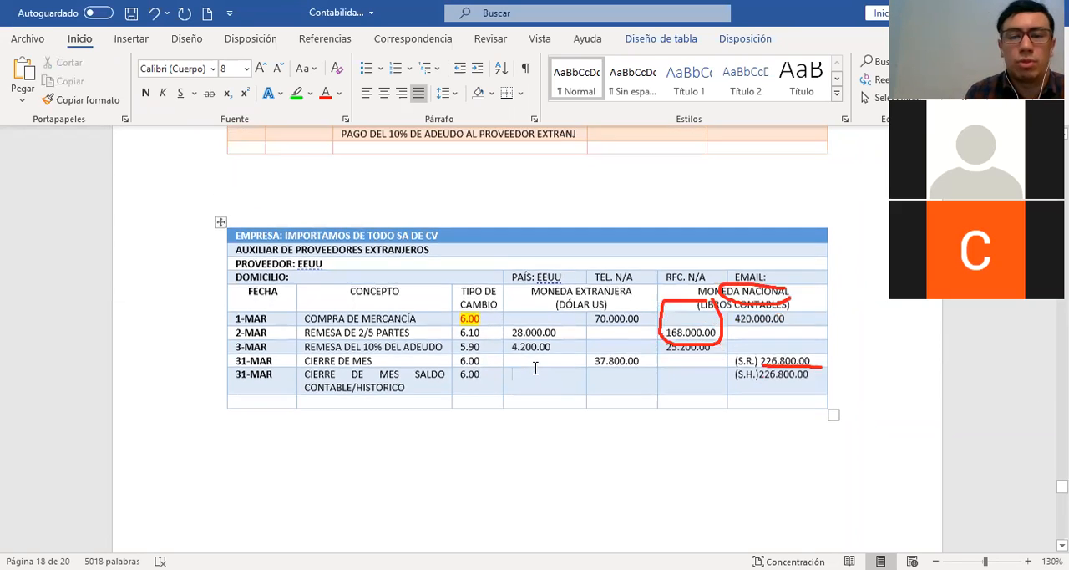
click(595, 45)
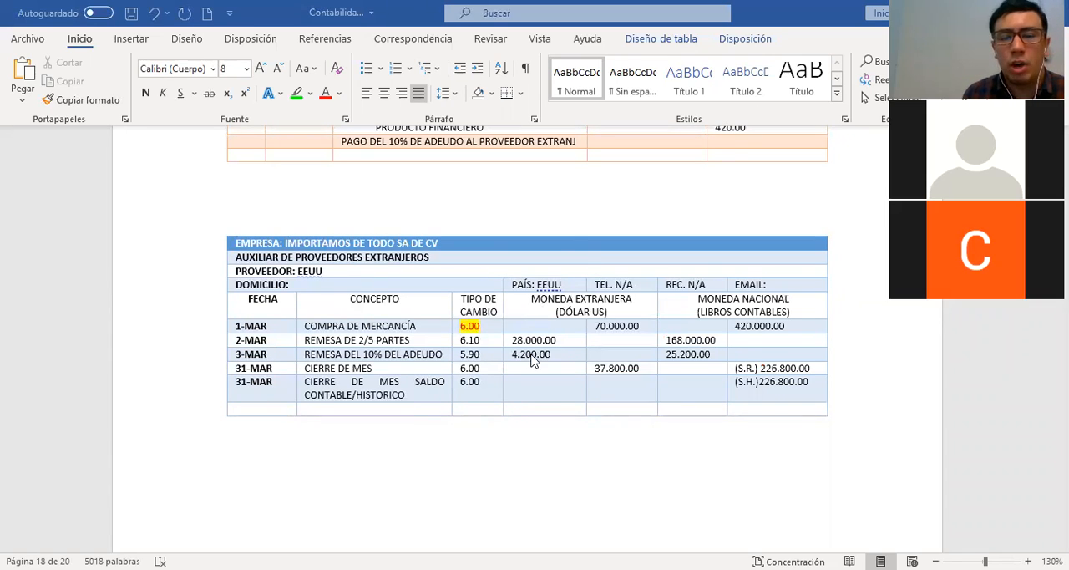
Review the journal entries for transactions 1 to 3, from the merchandise purchase to the 10% supplier payment
scroll(566, 355, up, 3)
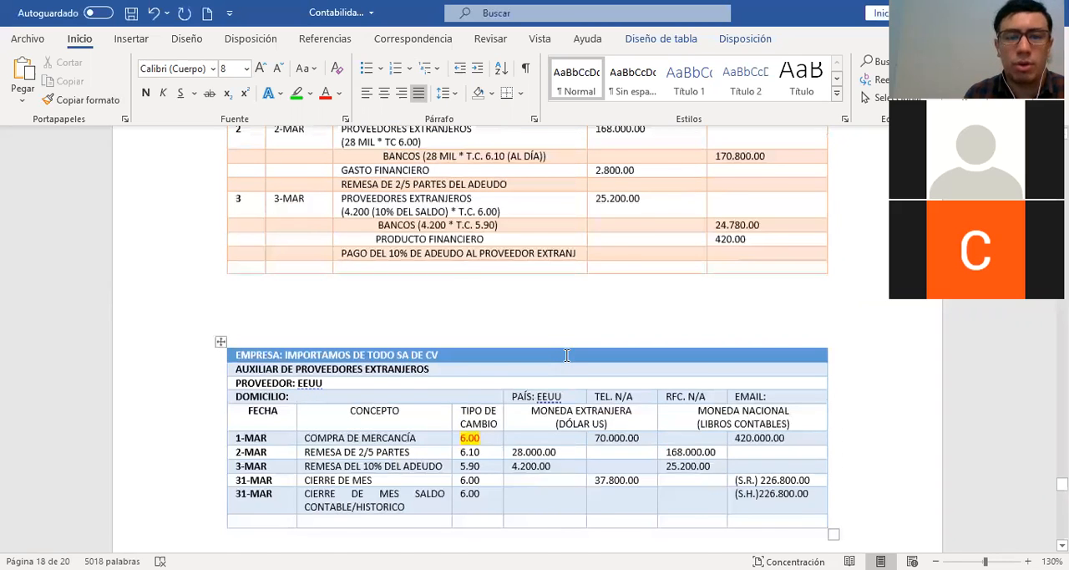
scroll(567, 355, up, 3)
scroll(462, 322, up, 1)
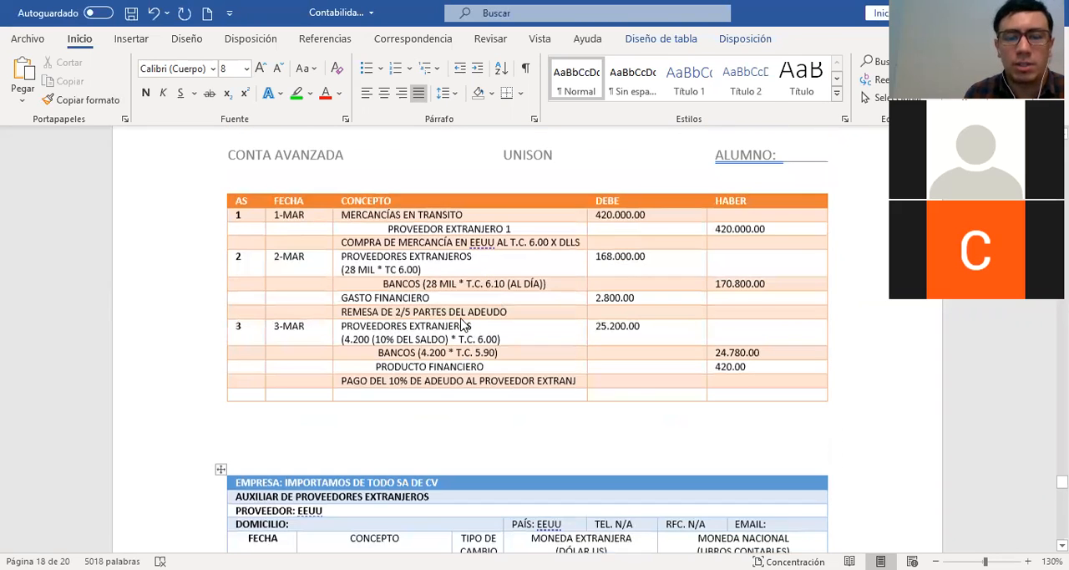
scroll(462, 324, up, 5)
scroll(465, 325, down, 7)
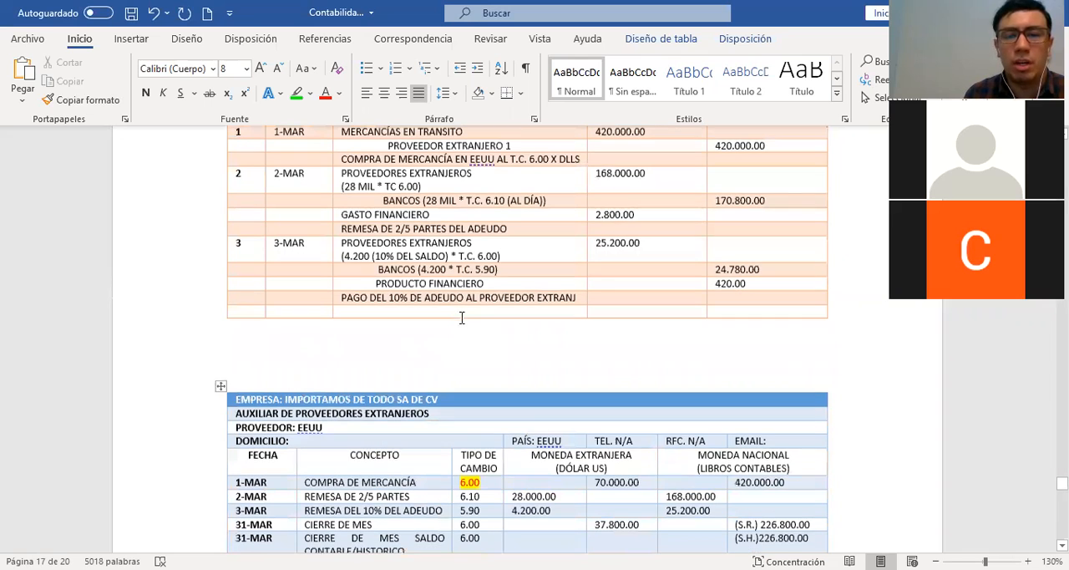
scroll(465, 325, up, 6)
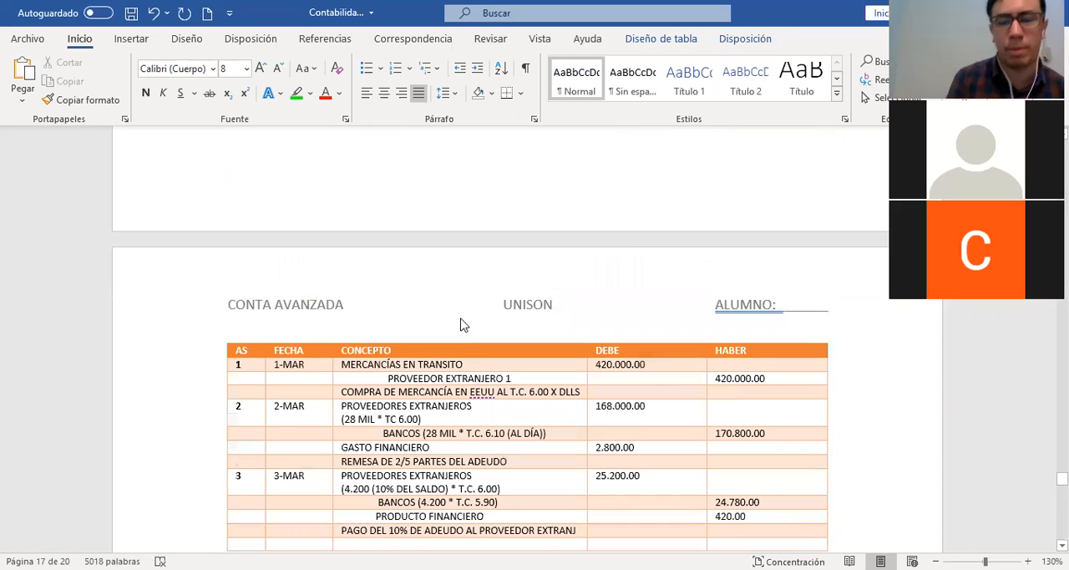
scroll(458, 318, down, 2)
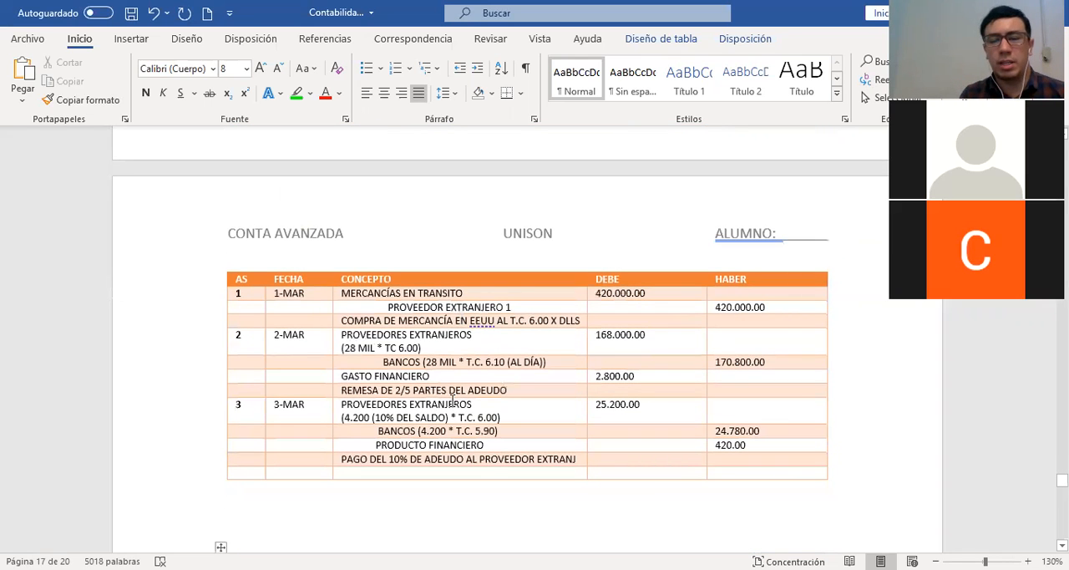
drag(499, 339, 493, 447)
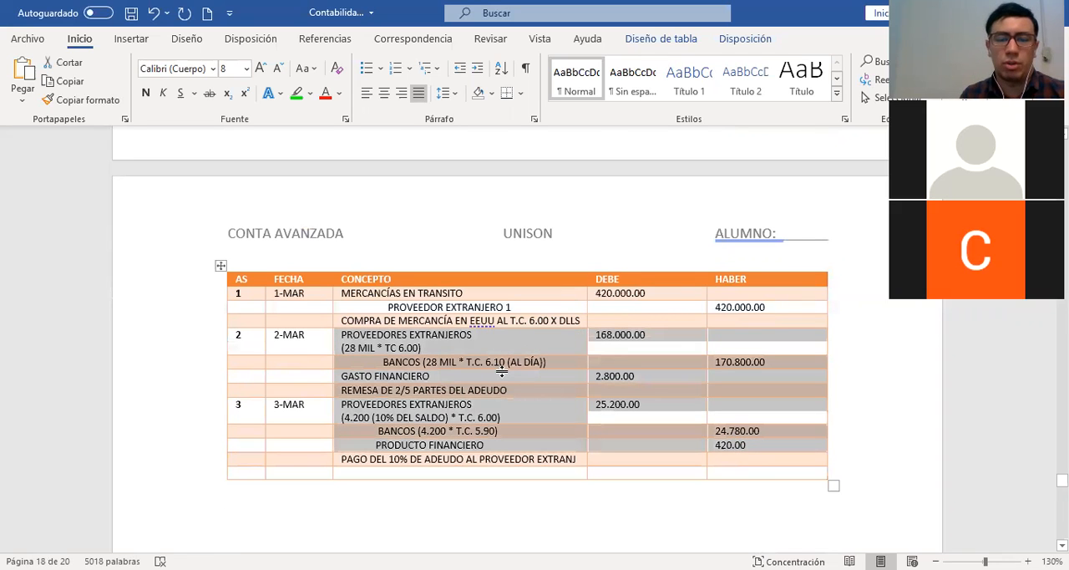
click(482, 348)
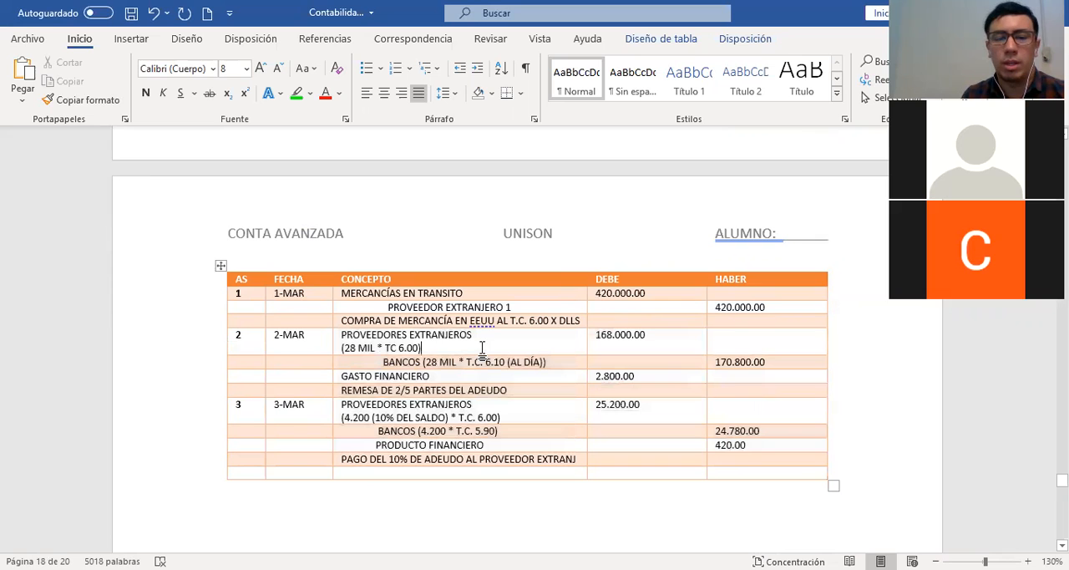
Read item 5 about settling the supplier's balance and check the auxiliary's (S.R.) and (S.H.) month-end balances
scroll(482, 348, up, 5)
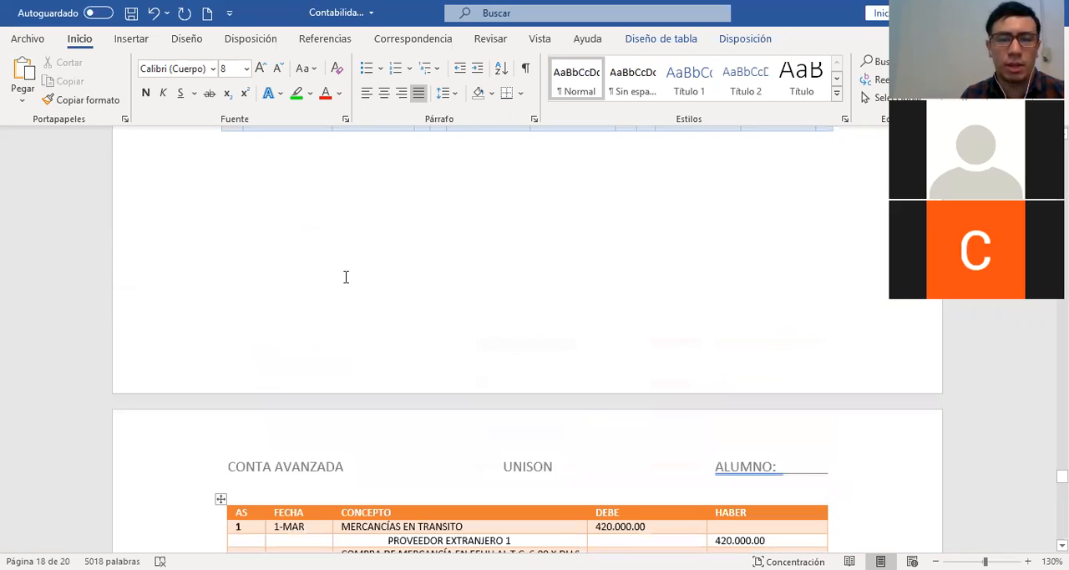
scroll(346, 276, up, 7)
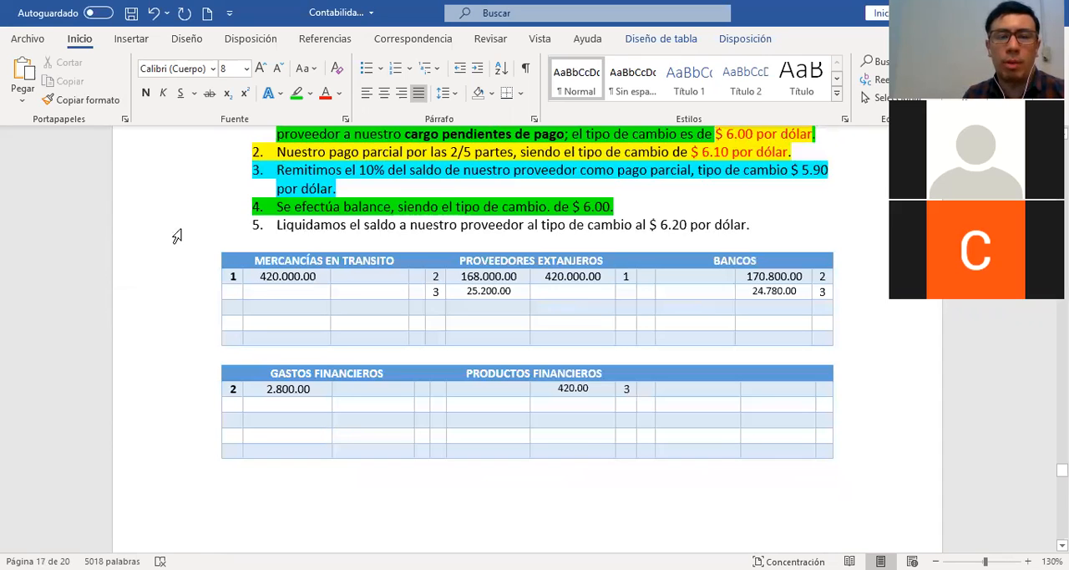
click(180, 229)
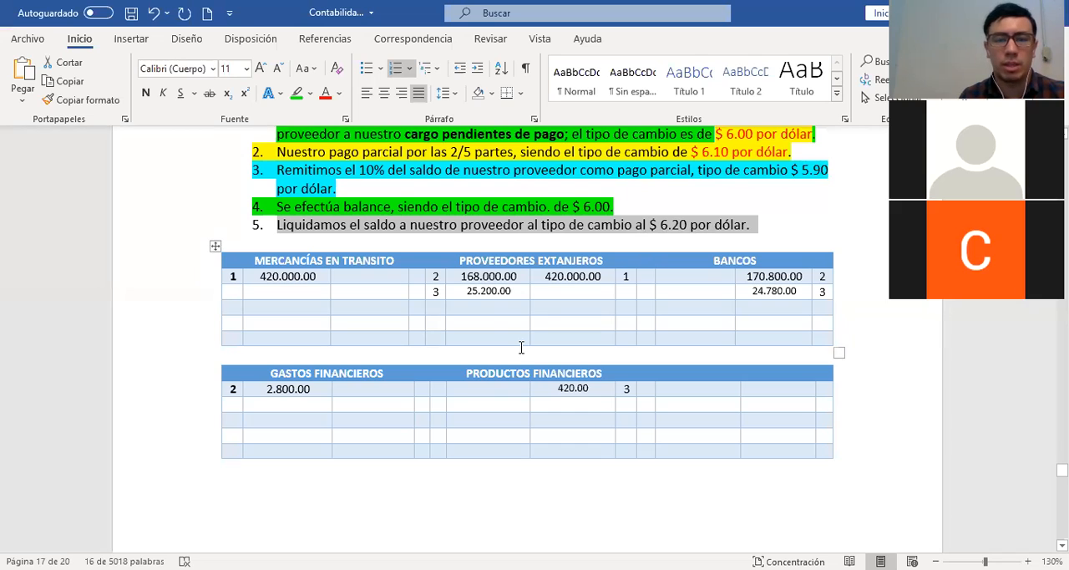
scroll(521, 347, down, 4)
scroll(521, 347, down, 10)
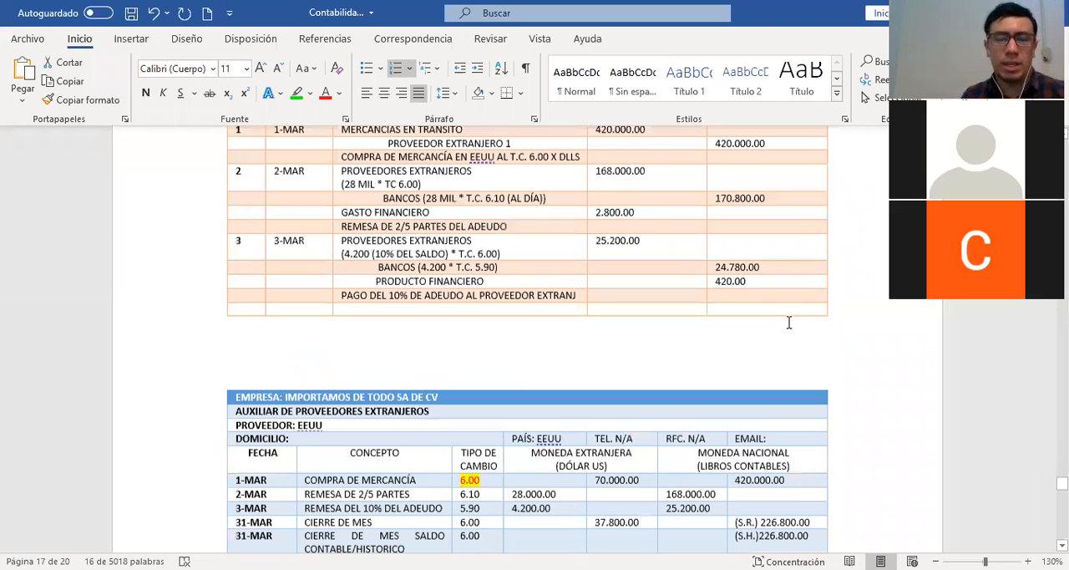
scroll(789, 323, down, 4)
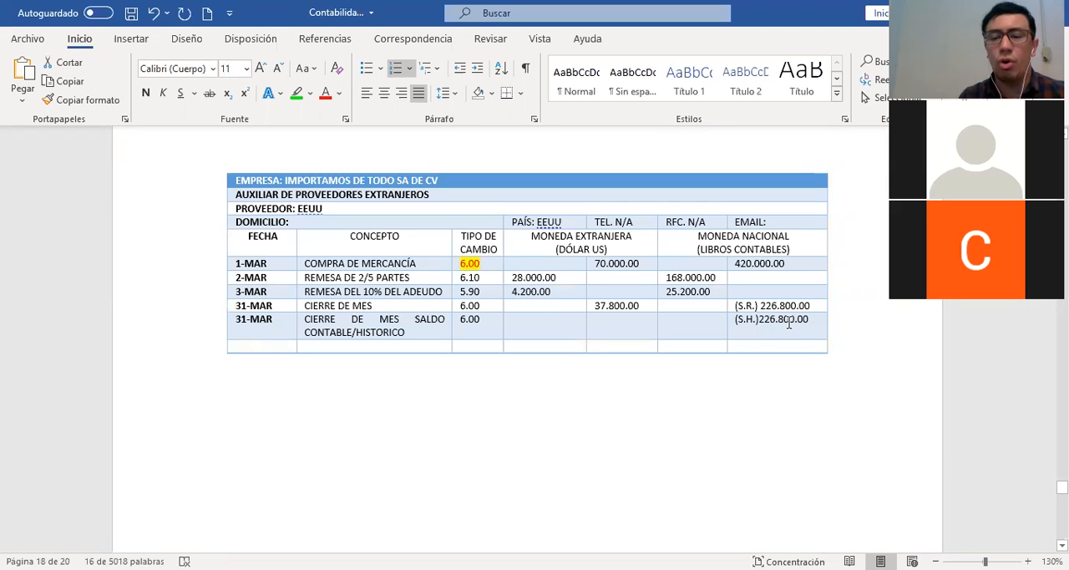
drag(737, 306, 810, 306)
drag(735, 319, 807, 319)
Duplicate the foreign suppliers auxiliary table below the original and clear the copied movement rows, keeping the headings
drag(168, 186, 158, 342)
key(ctrl+c)
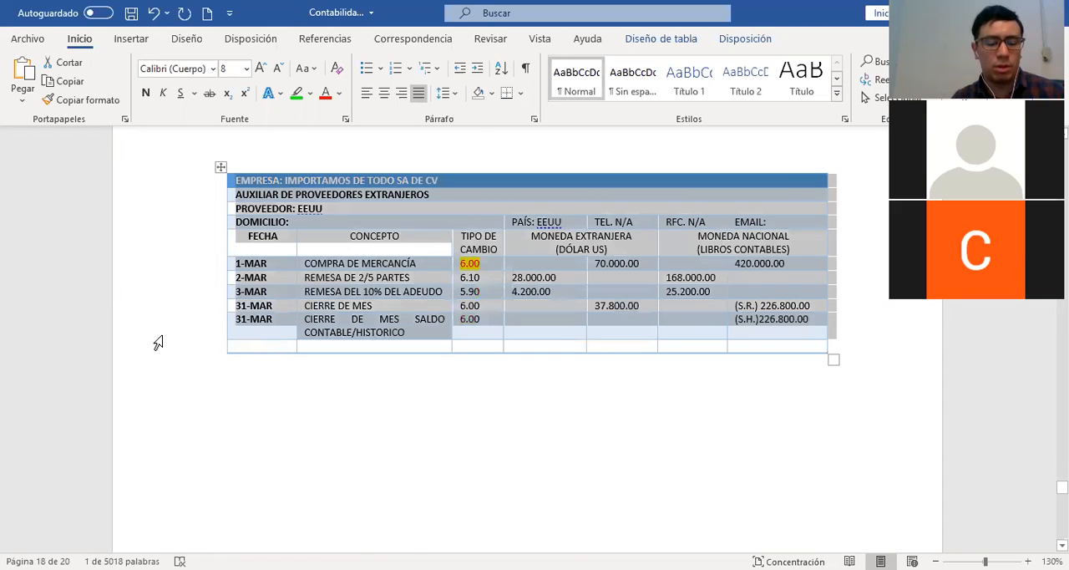
click(255, 398)
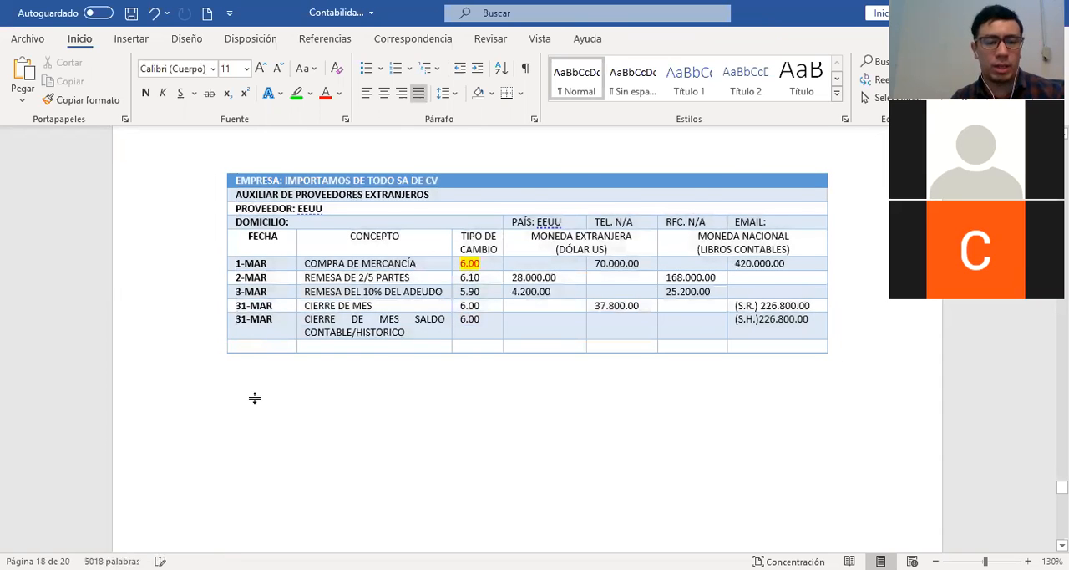
key(ctrl+v)
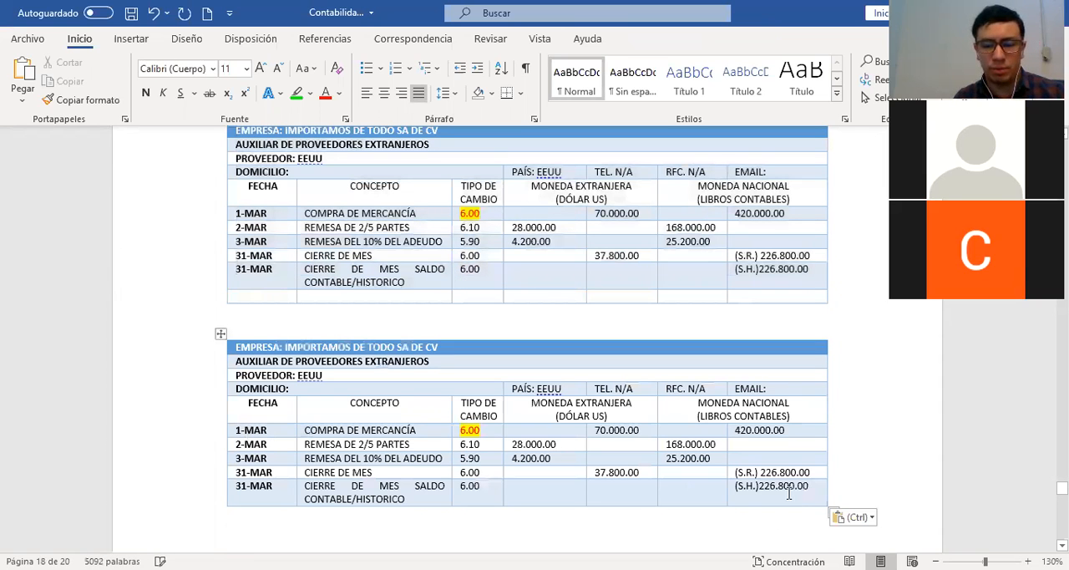
key(shift+Up)
key(shift+Up)
key(shift+Up)
key(shift+Up)
key(shift+Up)
key(Delete)
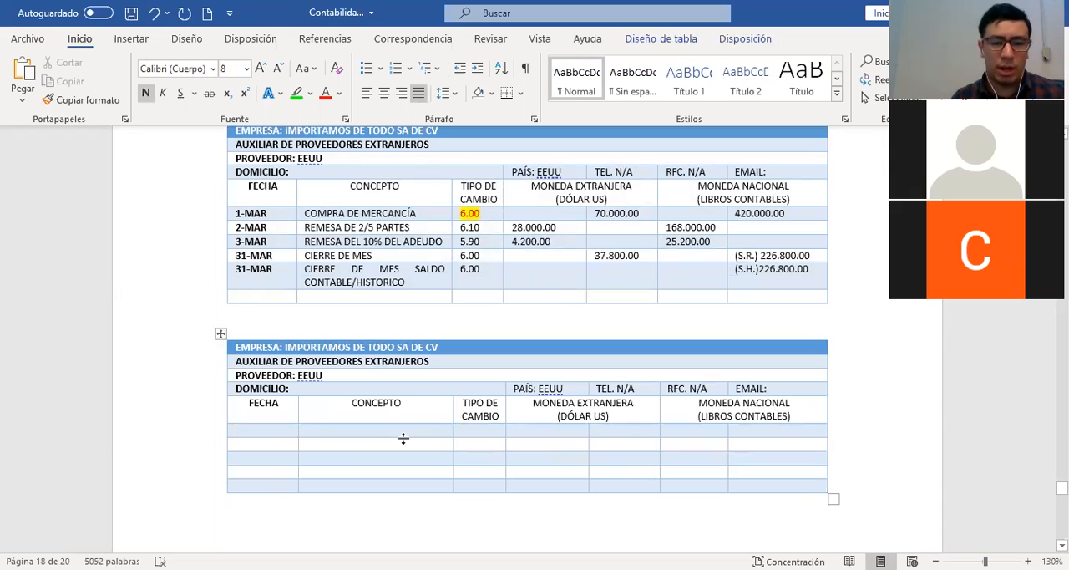
Fill the new auxiliary's first row with 1-ABR, ADEUDO, rate 6.00, foreign-currency credit 37.800.00 and national-currency credit 226.800.00
text(1-ABR)
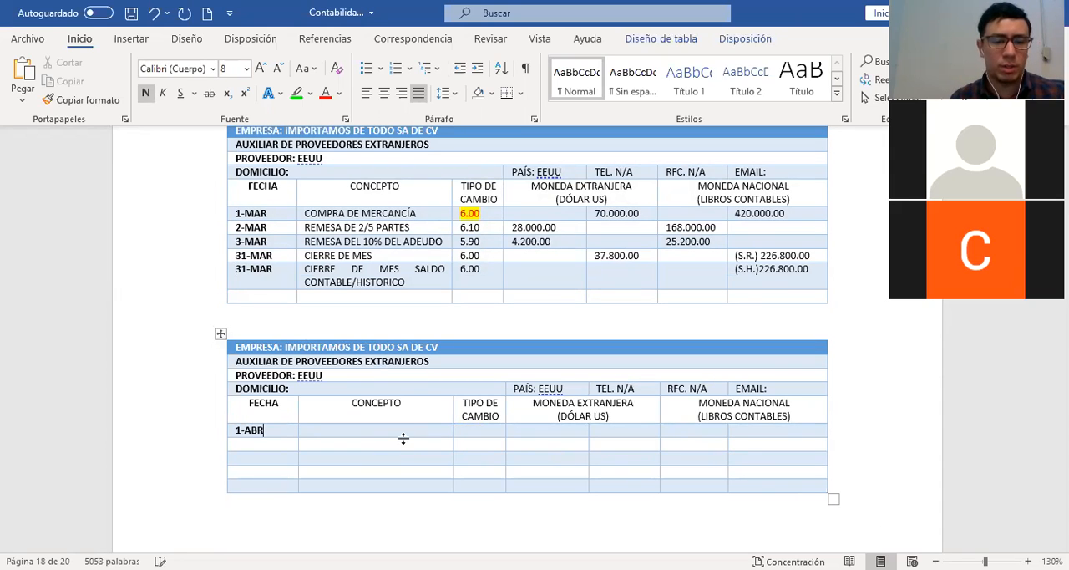
key(Tab)
text(ADEUDO )
text(6.00)
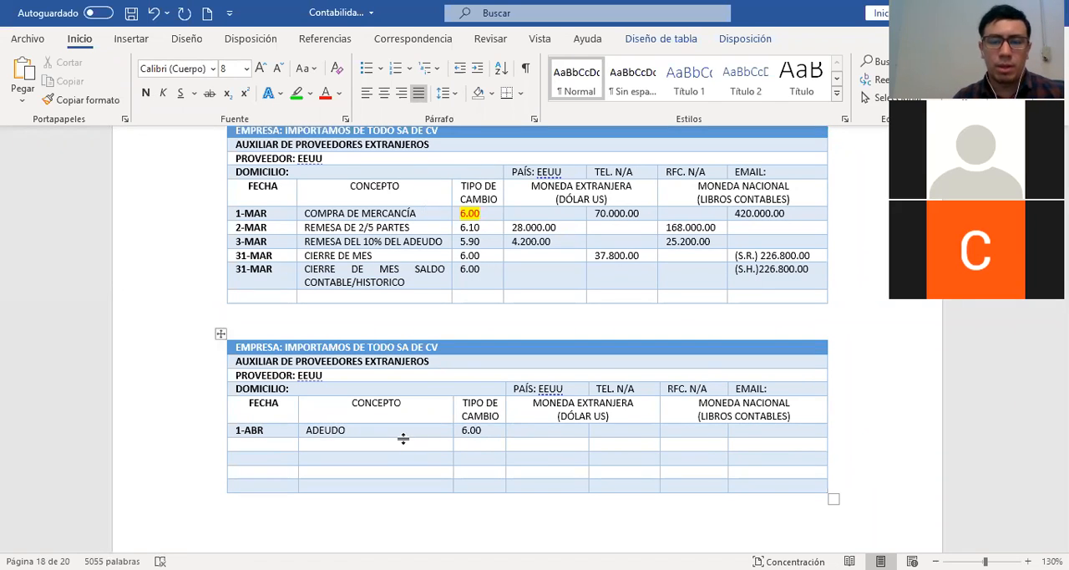
key(Tab)
text(37.800.00)
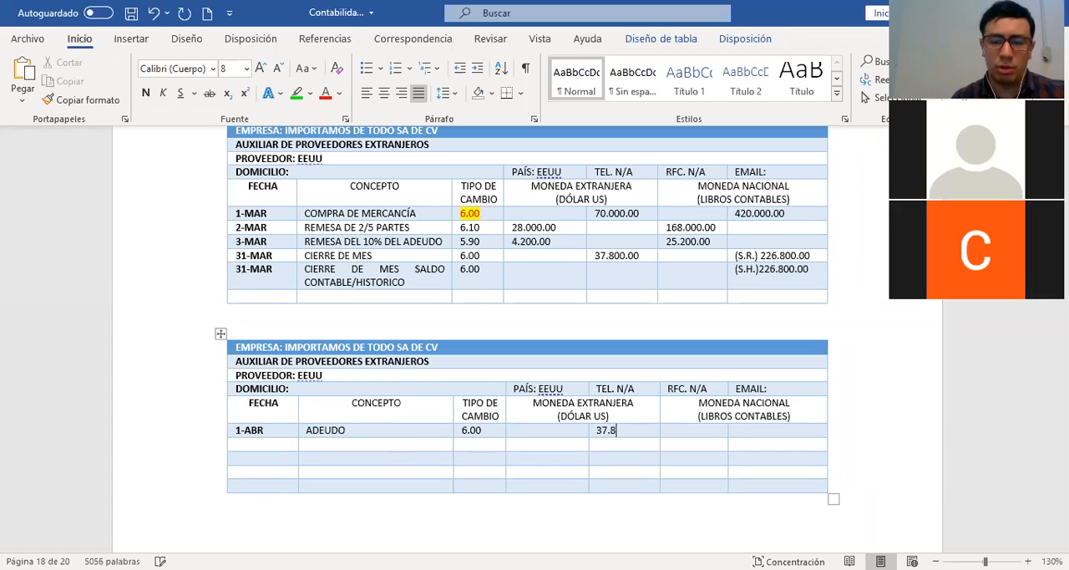
key(Tab)
key(Tab)
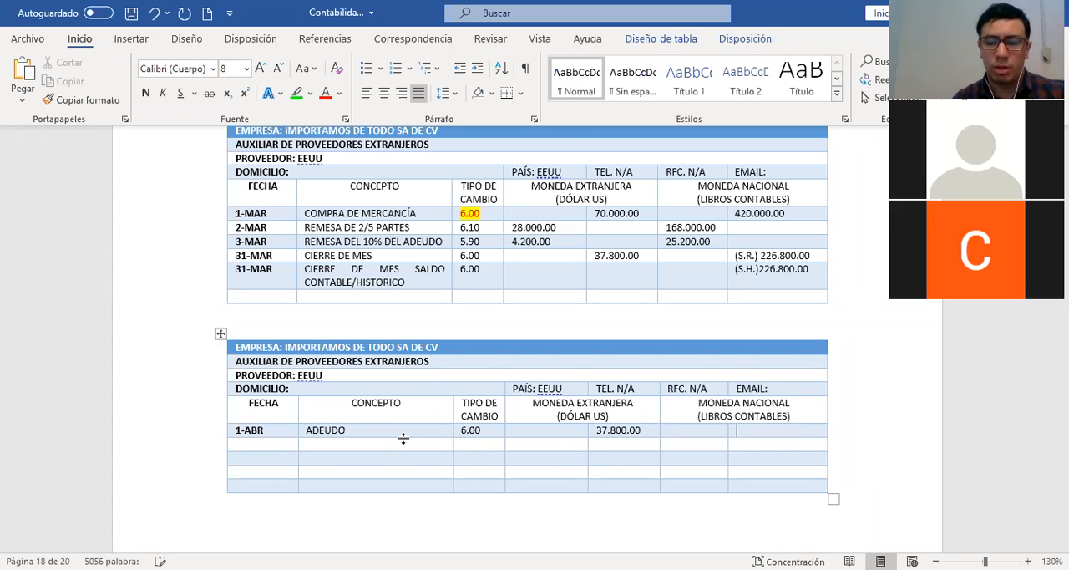
text(226)
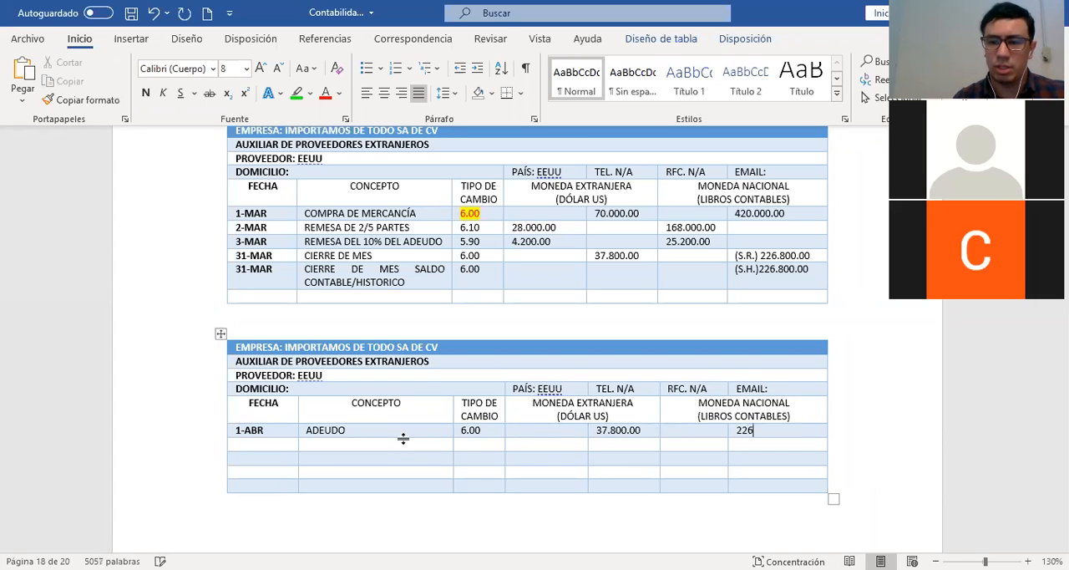
text(.800.00)
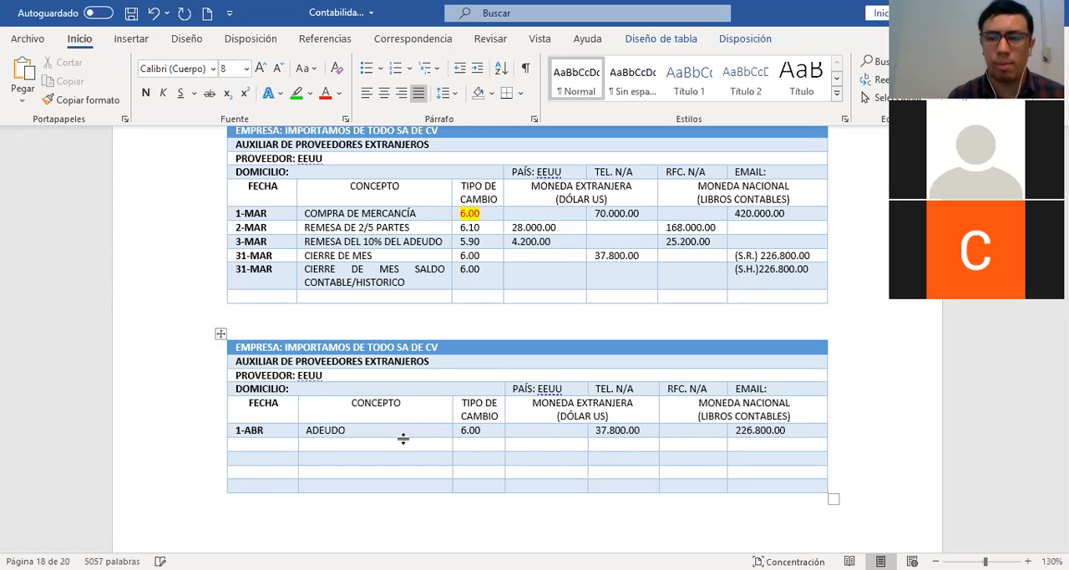
Enter the date 5-ABR and the concept LIQUIDACIÓN in the new auxiliary's second row
key(Down)
key(Left)
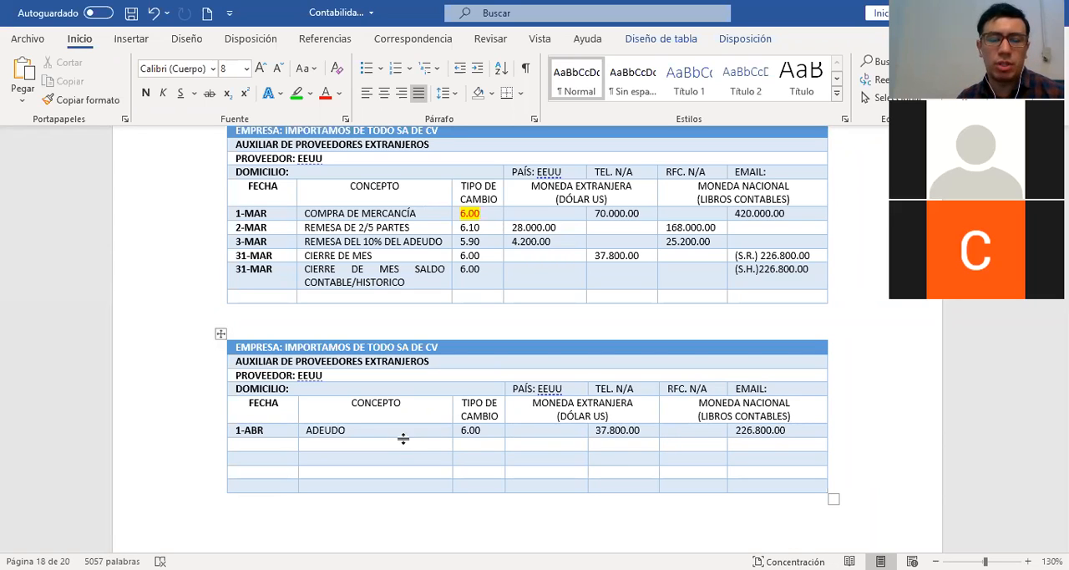
key(Left)
key(Left)
key(Left)
key(Left)
key(Left)
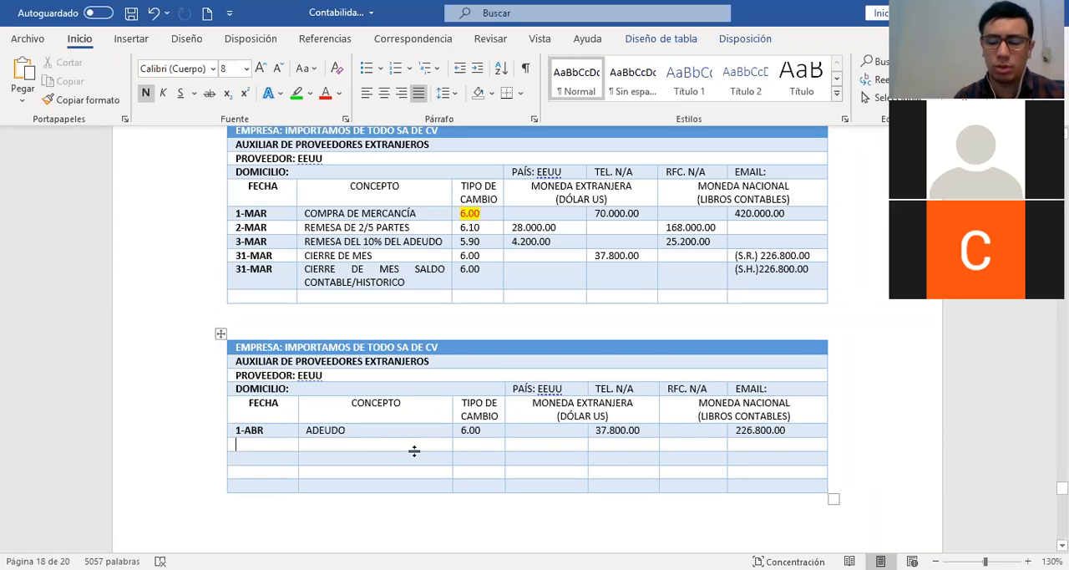
text(5-ABR)
key(Tab)
text(PAGO DE)
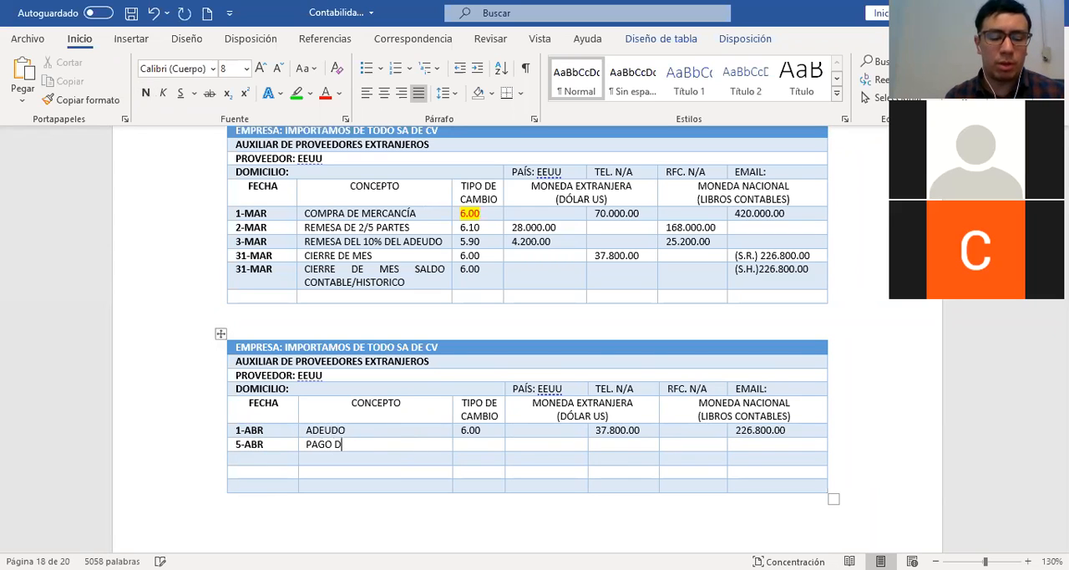
key(BackSpace)
key(BackSpace)
key(BackSpace)
key(BackSpace)
key(BackSpace)
key(BackSpace)
key(BackSpace)
key(BackSpace)
text(L)
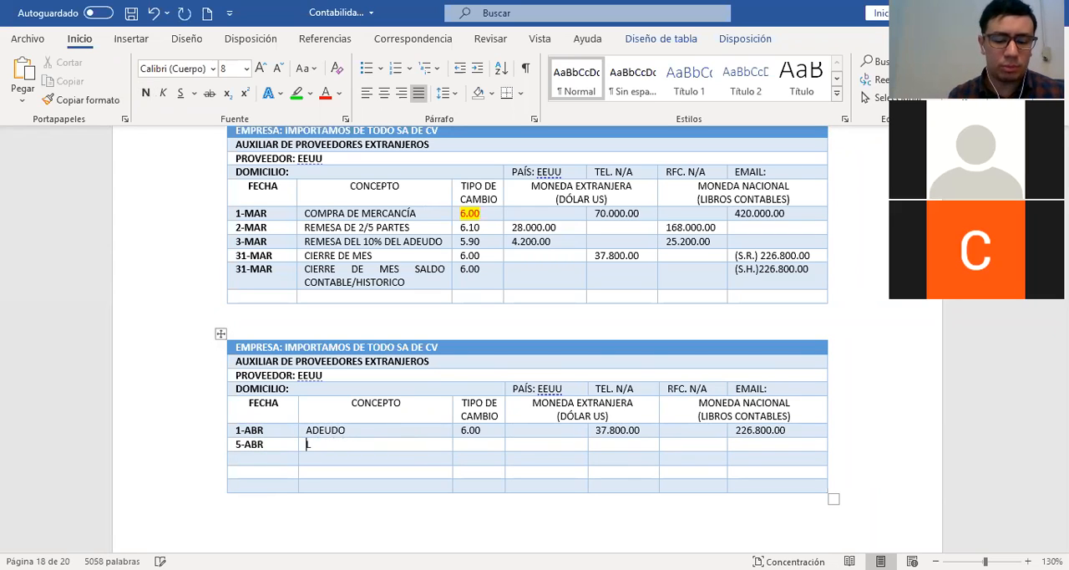
text(IQUIDACIÓN)
key(Tab)
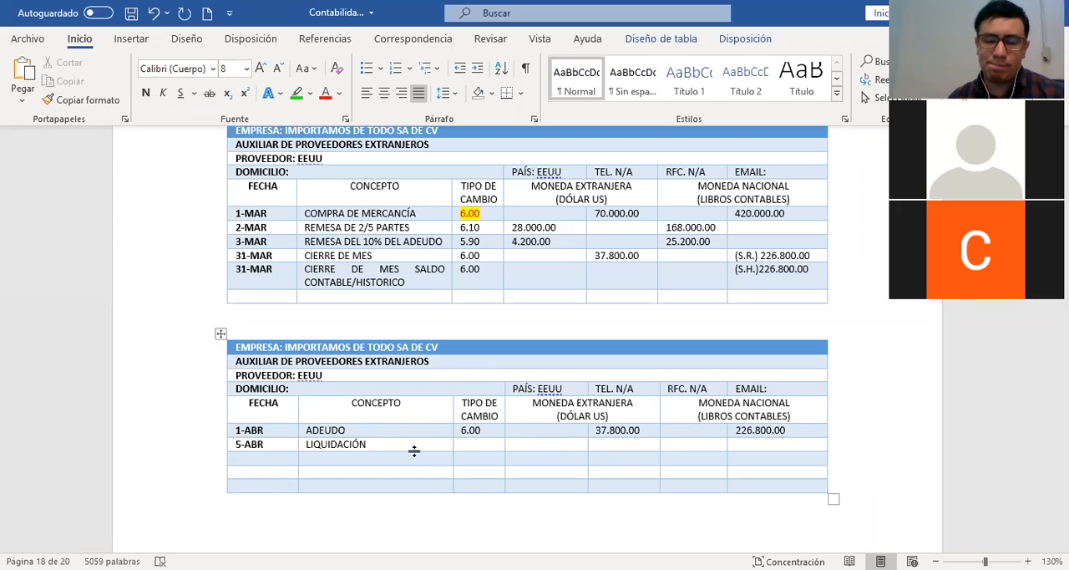
Look up item 5's exchange rate and enter 6.20 and a foreign-currency charge of 37.800.00 in the LIQUIDACIÓN row
scroll(414, 451, up, 3)
scroll(414, 451, down, 15)
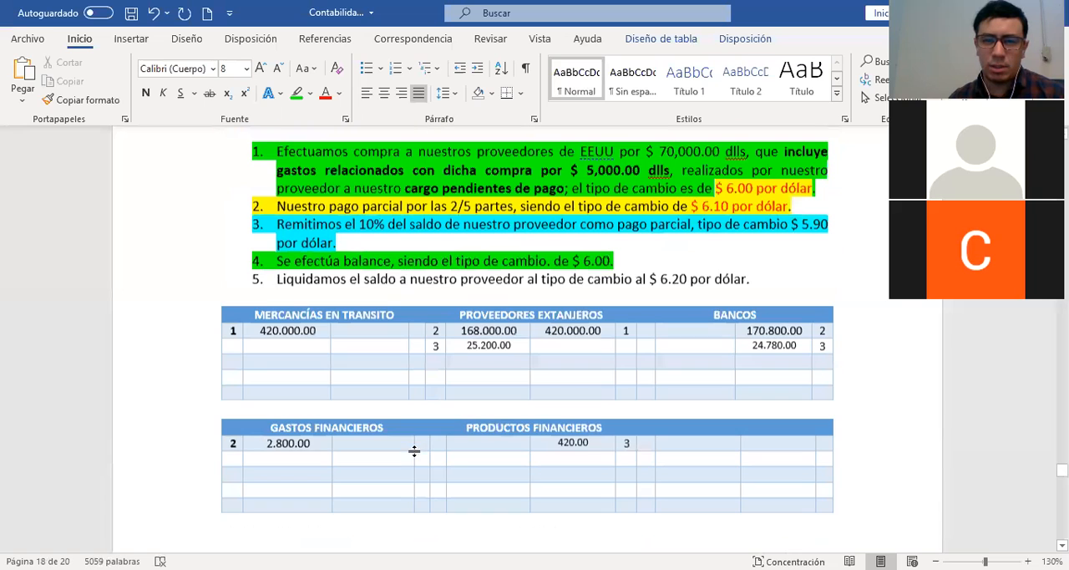
scroll(416, 452, up, 12)
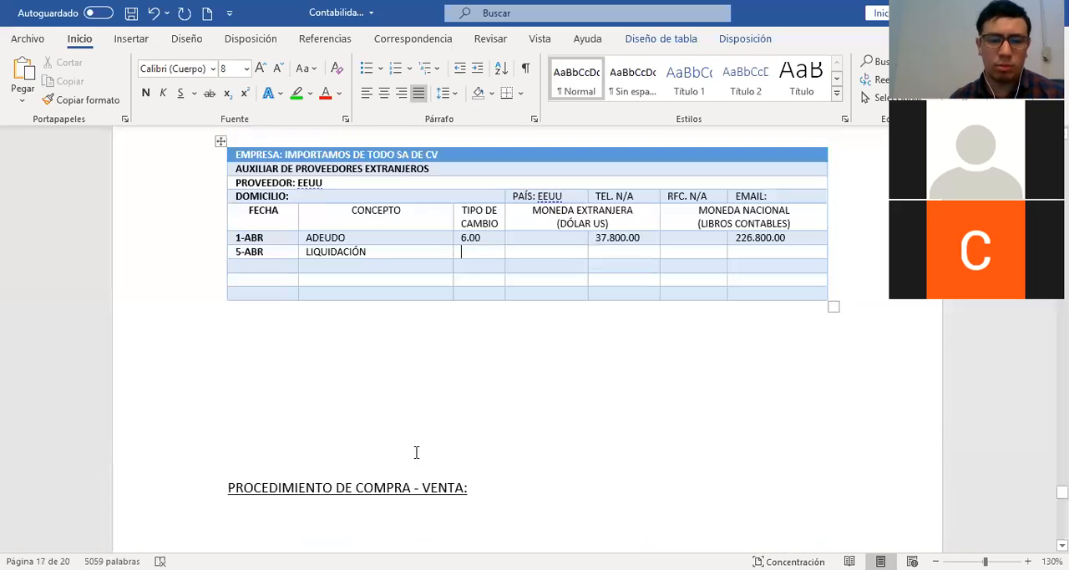
text(6.20)
key(Tab)
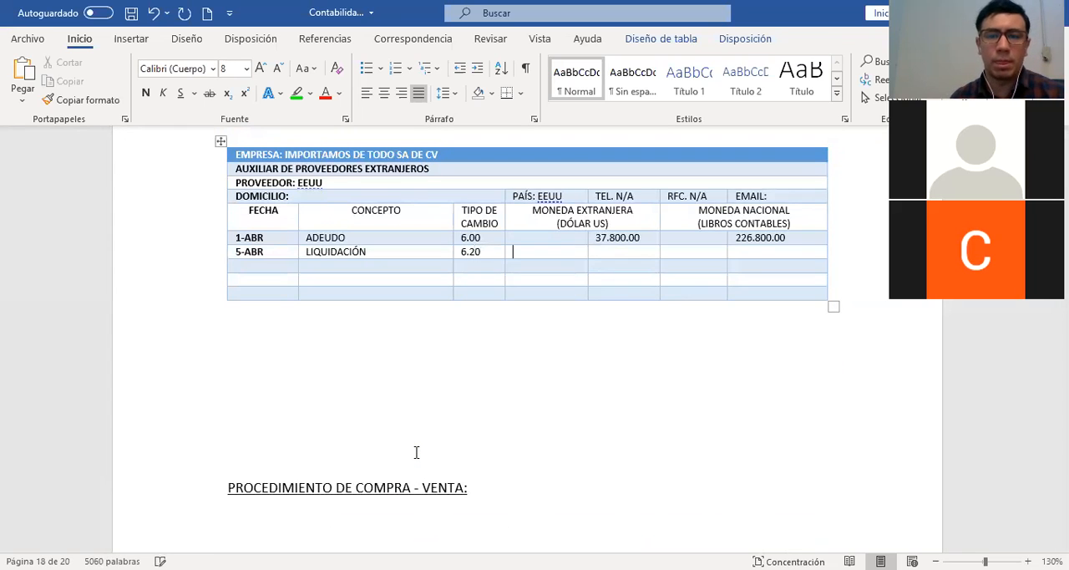
text(37.800.00)
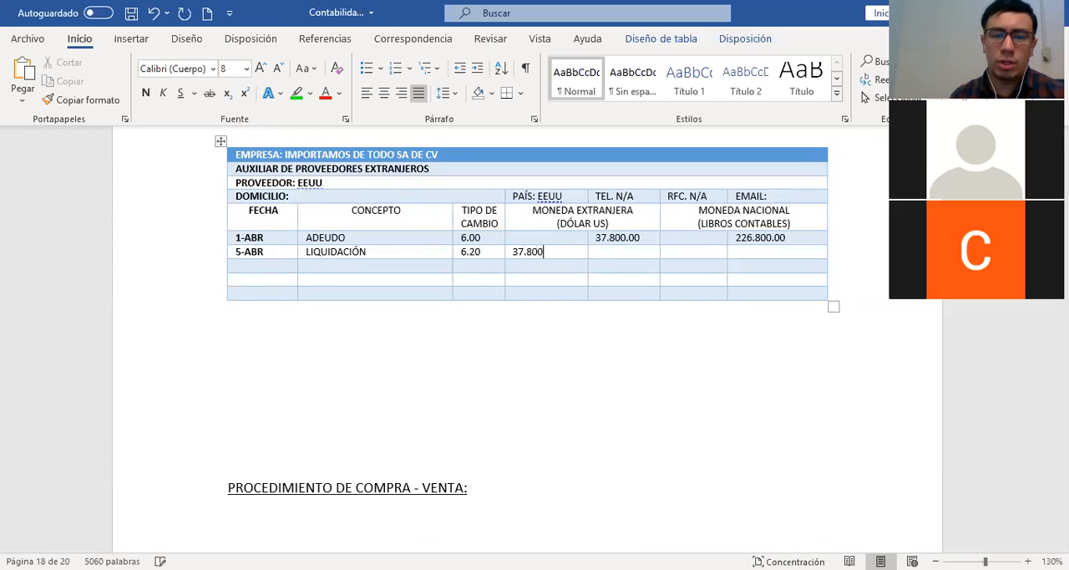
key(Tab)
key(Tab)
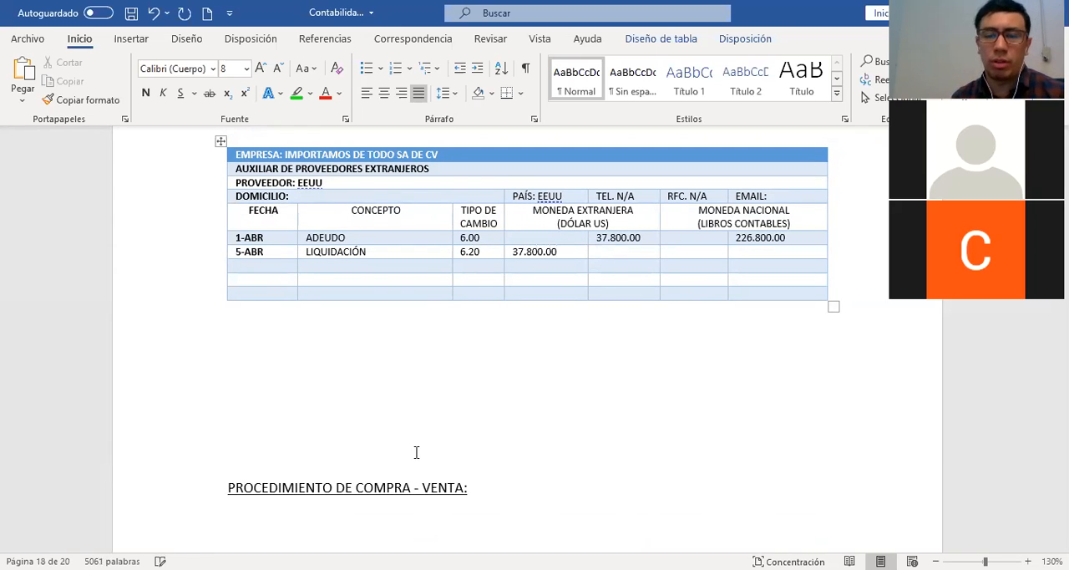
Compare the March and April auxiliaries and select the exchange rate in the ADEUDO row
scroll(668, 396, up, 1)
scroll(668, 396, up, 1)
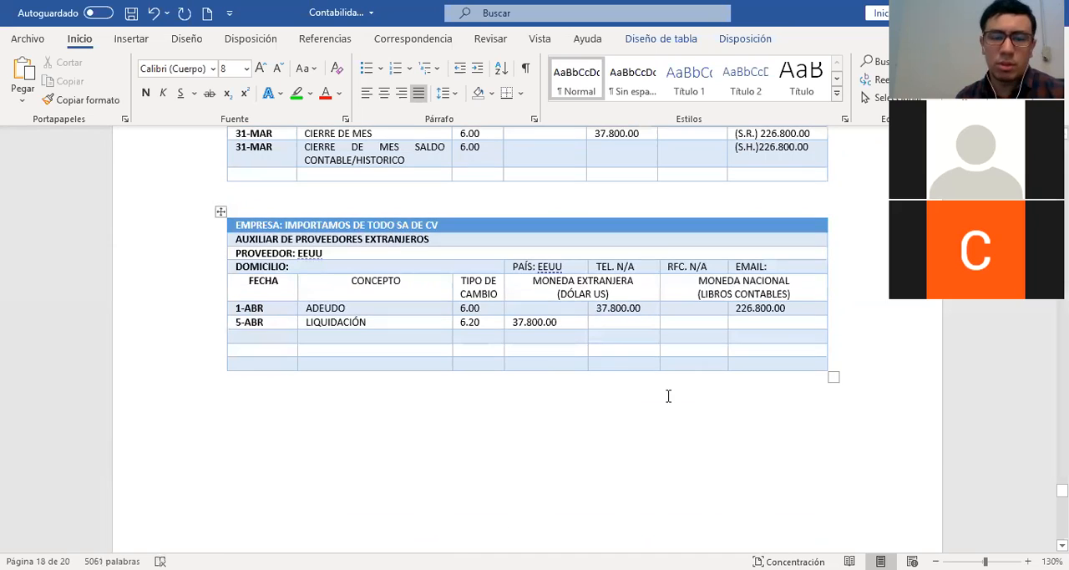
scroll(668, 396, up, 1)
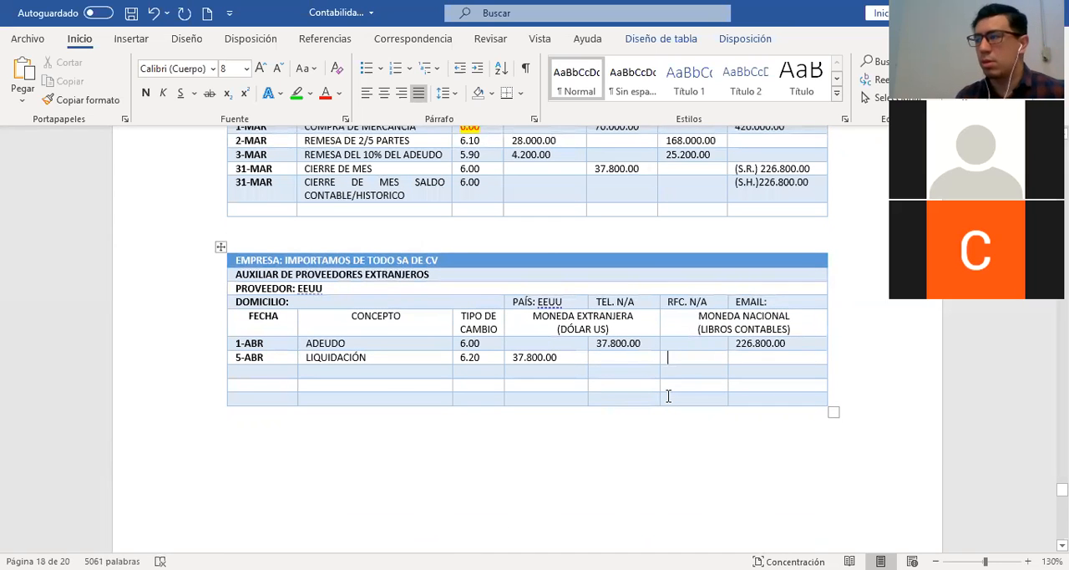
double_click(468, 343)
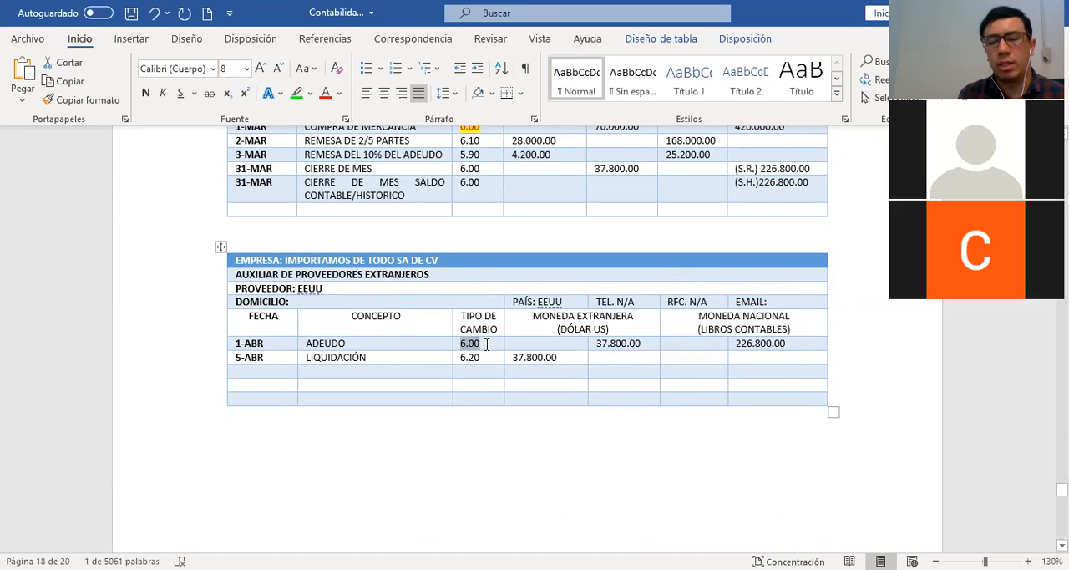
Enter a national-currency charge of 226.800.00 in the LIQUIDACIÓN row of the April auxiliary
click(685, 360)
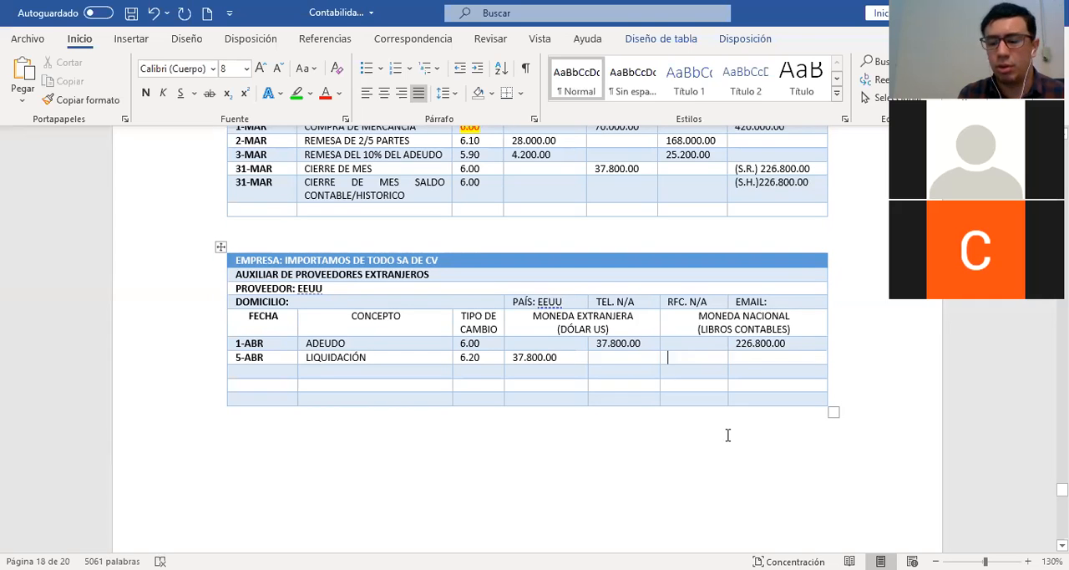
text(226)
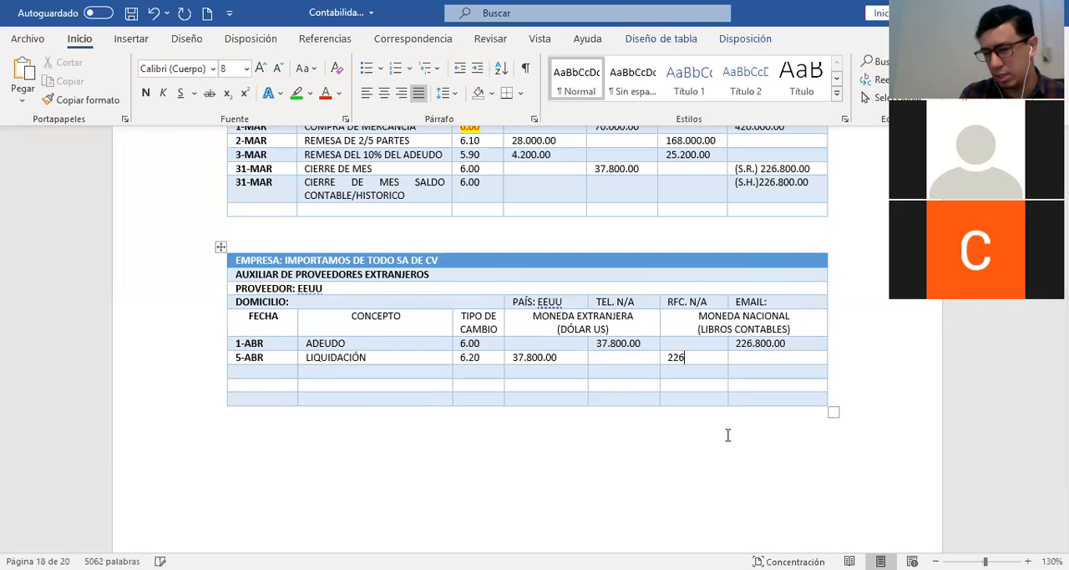
text(.8)
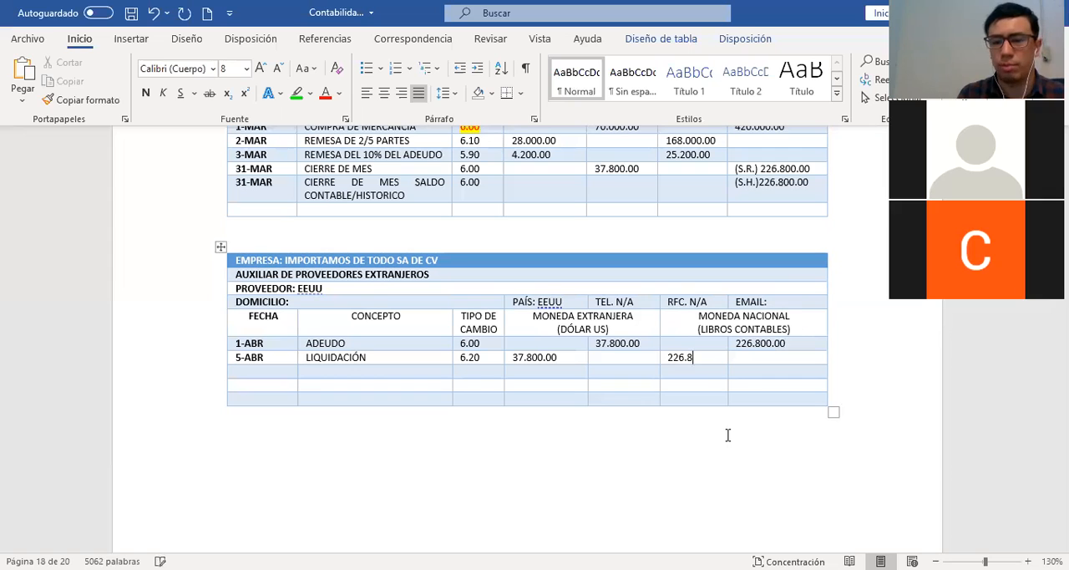
text(00.00)
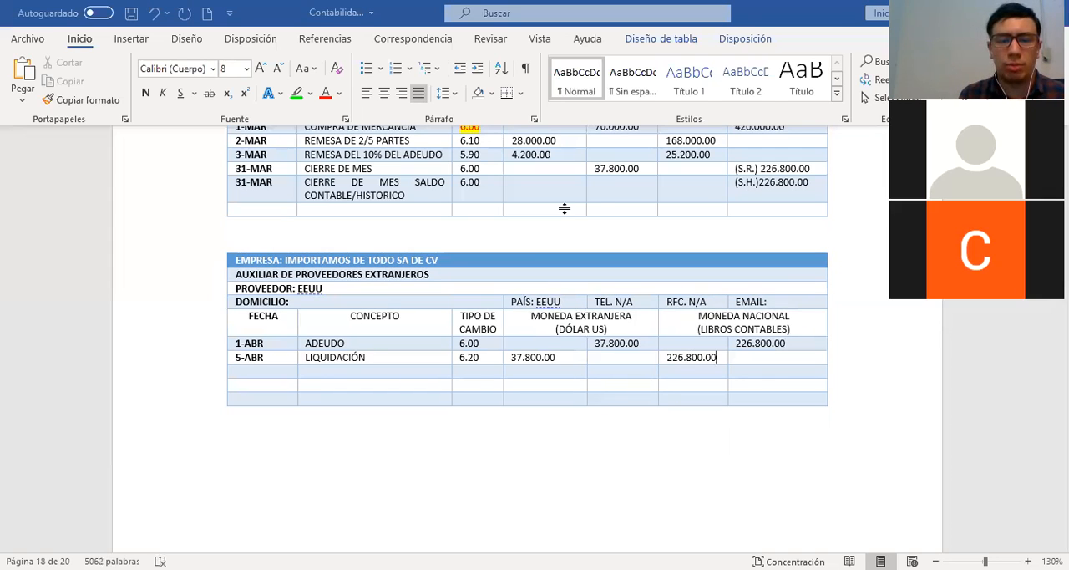
Mark in red how the 6.00 rate applies to the 37.800.00 charge and its national-currency amount, and clear the marks
mouse_move(480, 331)
mouse_down()
mouse_move(449, 339)
mouse_move(489, 345)
mouse_move(488, 333)
mouse_move(501, 370)
mouse_up()
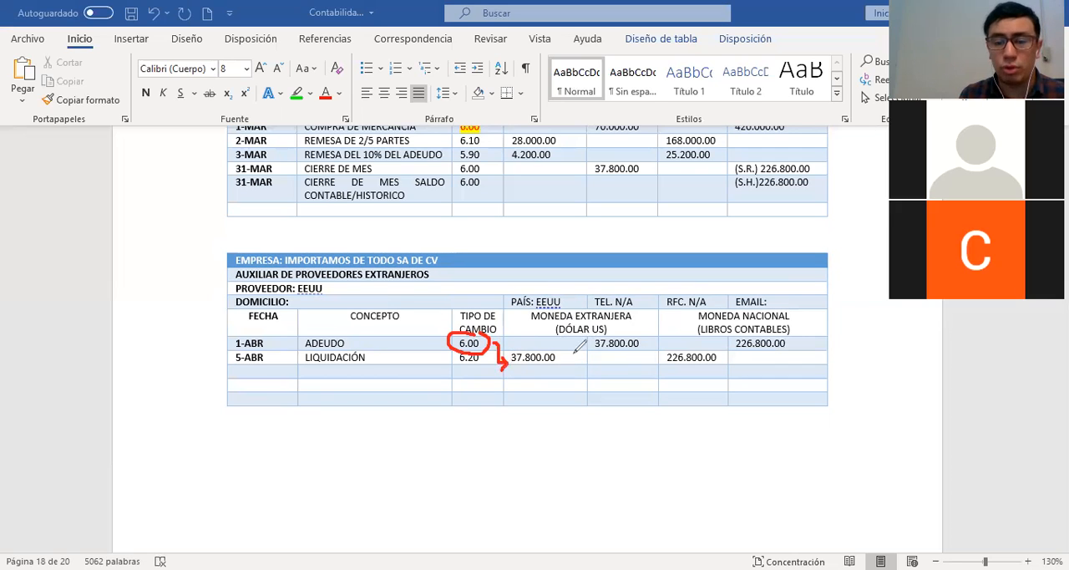
mouse_move(571, 358)
mouse_down()
mouse_move(651, 356)
mouse_move(645, 365)
mouse_up()
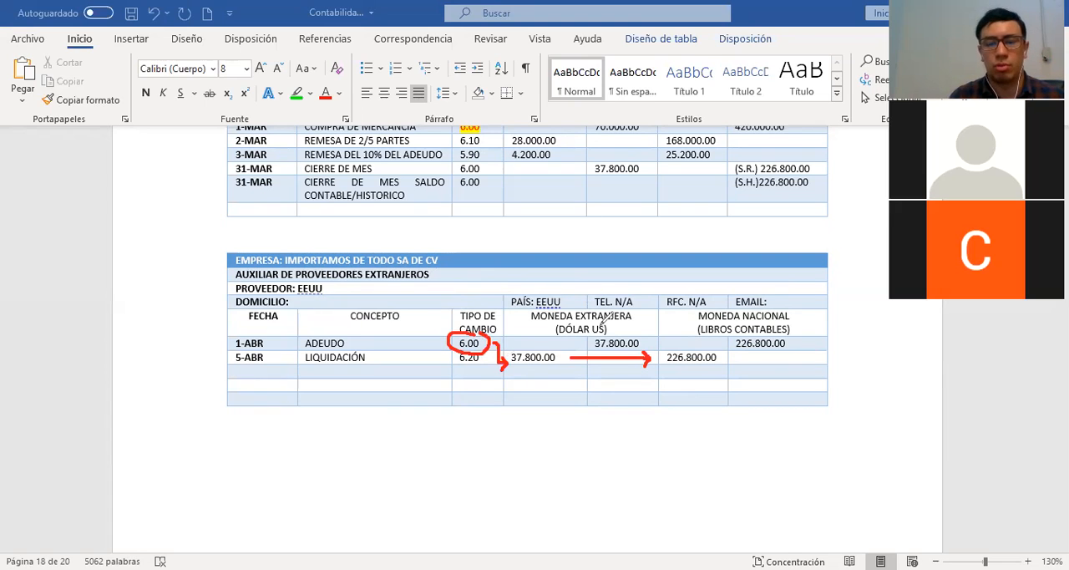
click(732, 127)
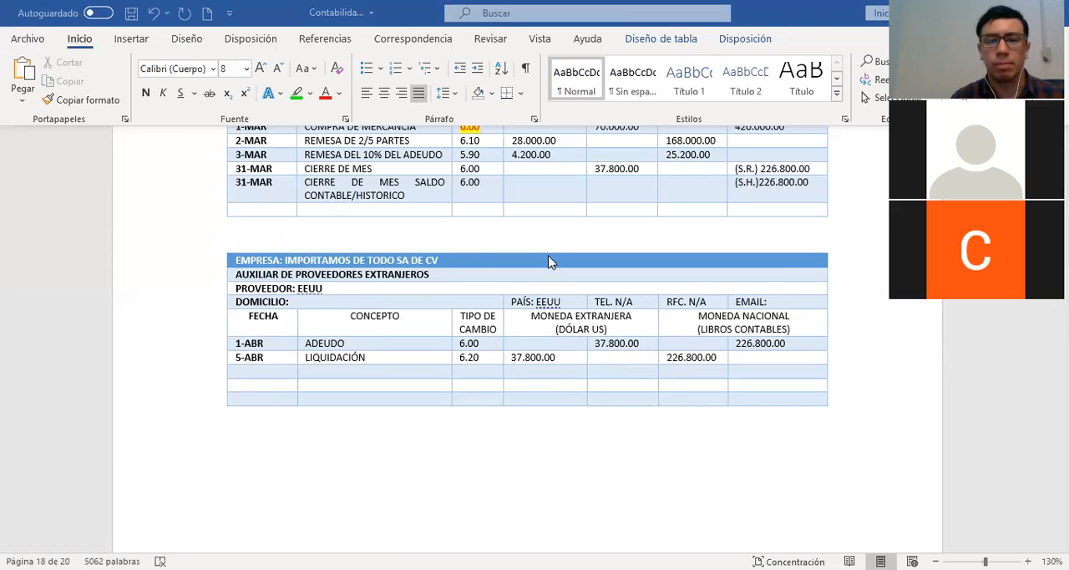
Insert three blank rows below the 10% supplier payment entry at the end of the journal table
scroll(548, 261, up, 3)
scroll(549, 255, up, 5)
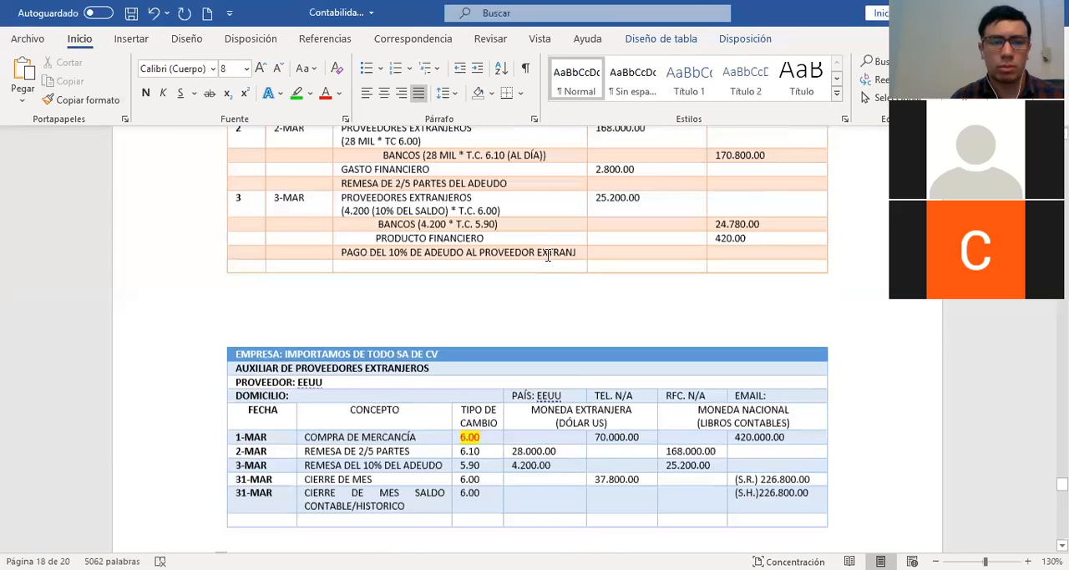
click(222, 273)
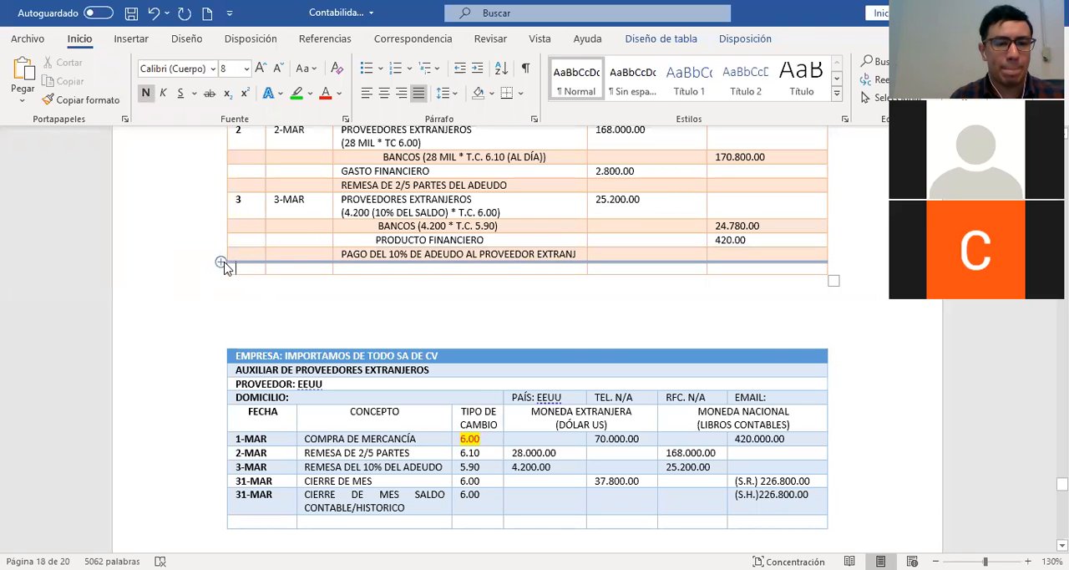
click(224, 264)
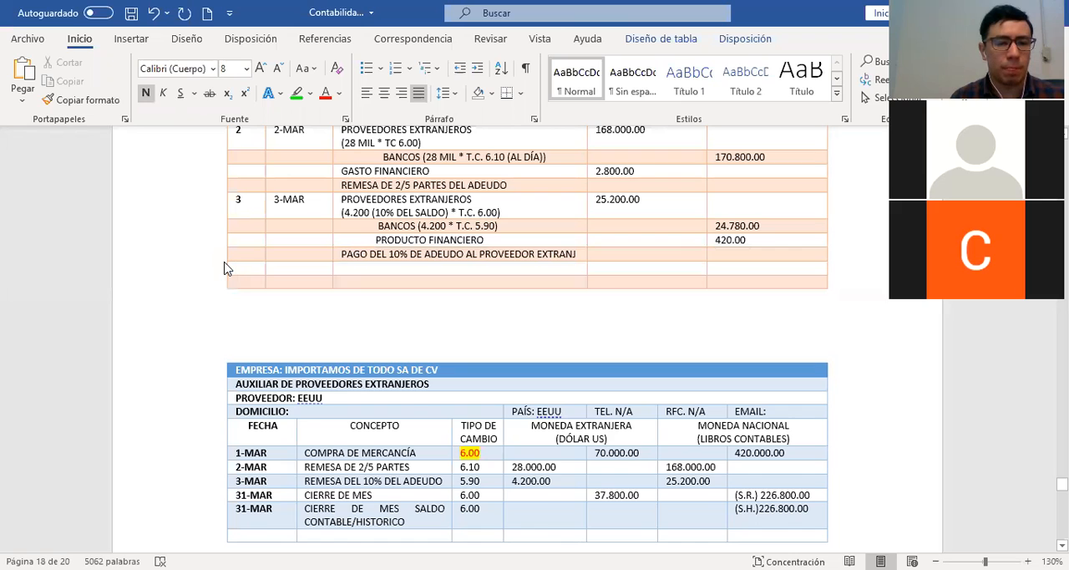
click(226, 268)
Start journal entry 5 with the date 5-ABR and the account PROVEEDOR EXTRANJERO
click(243, 268)
text(5)
key(Tab)
text(5)
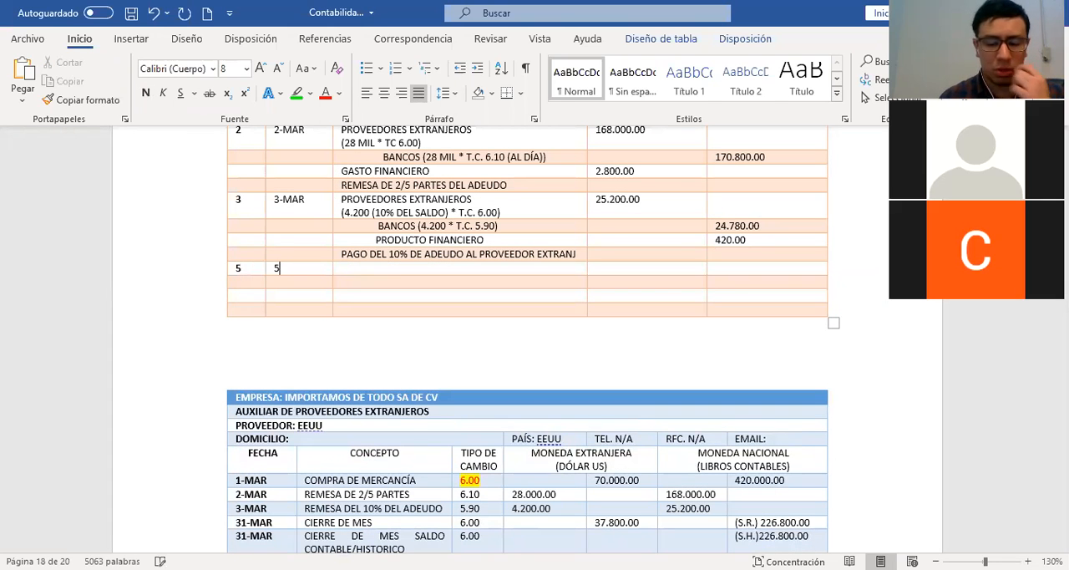
text(-ABR)
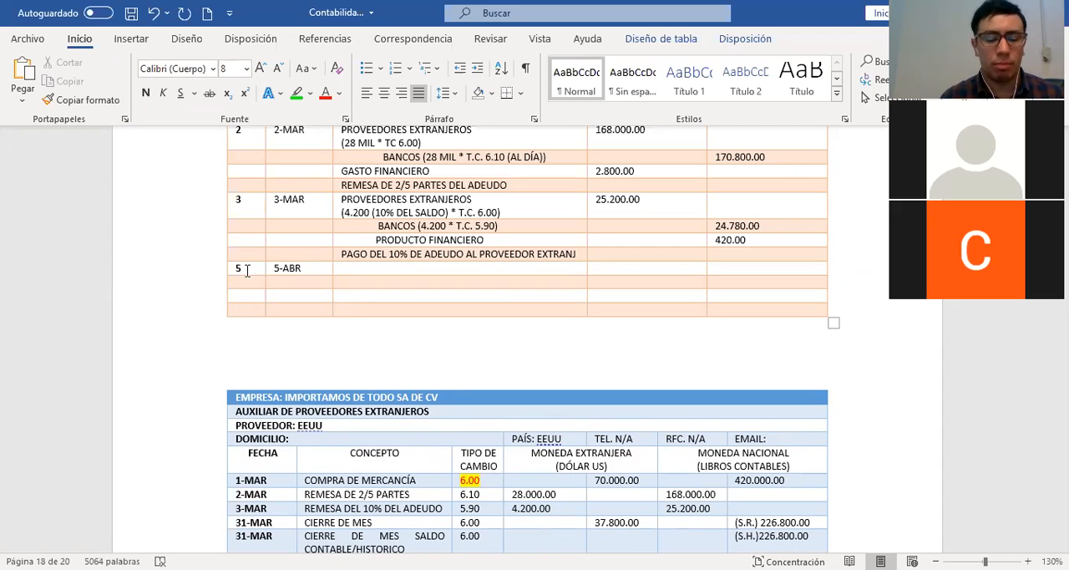
text(PROVEEDOR EX)
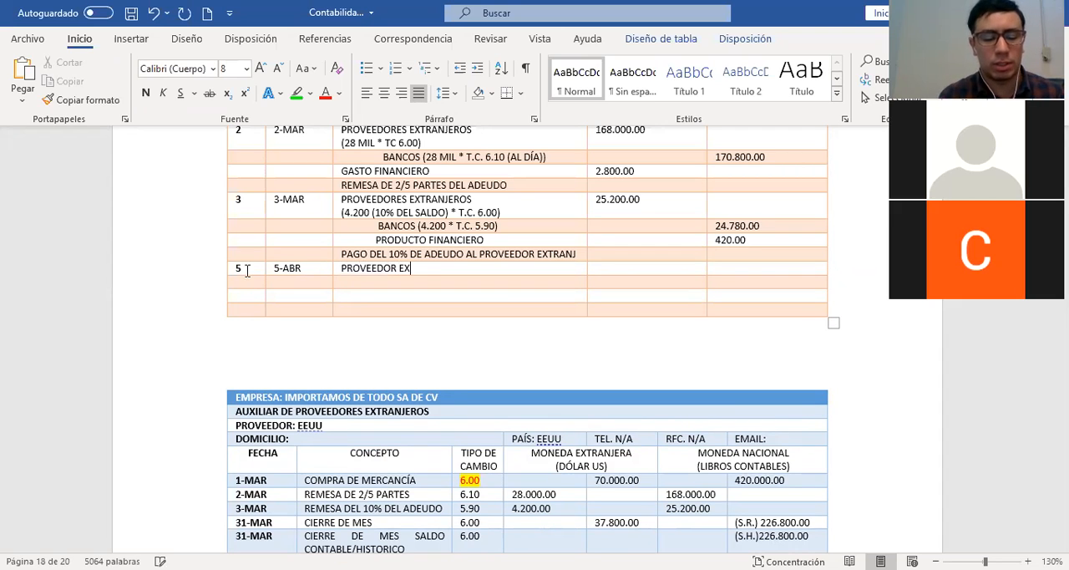
text(TRANJERO)
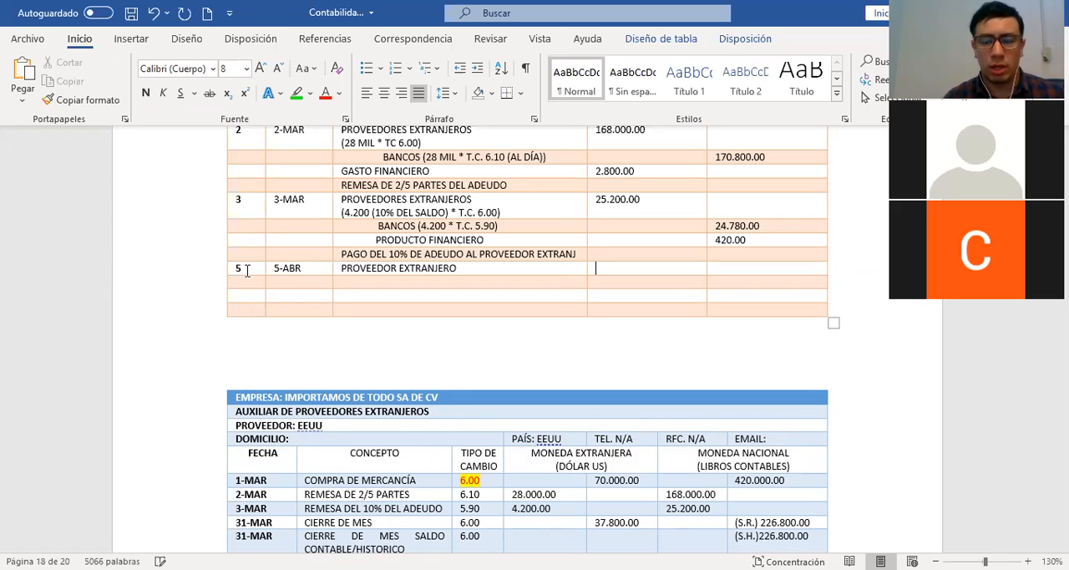
key(Tab)
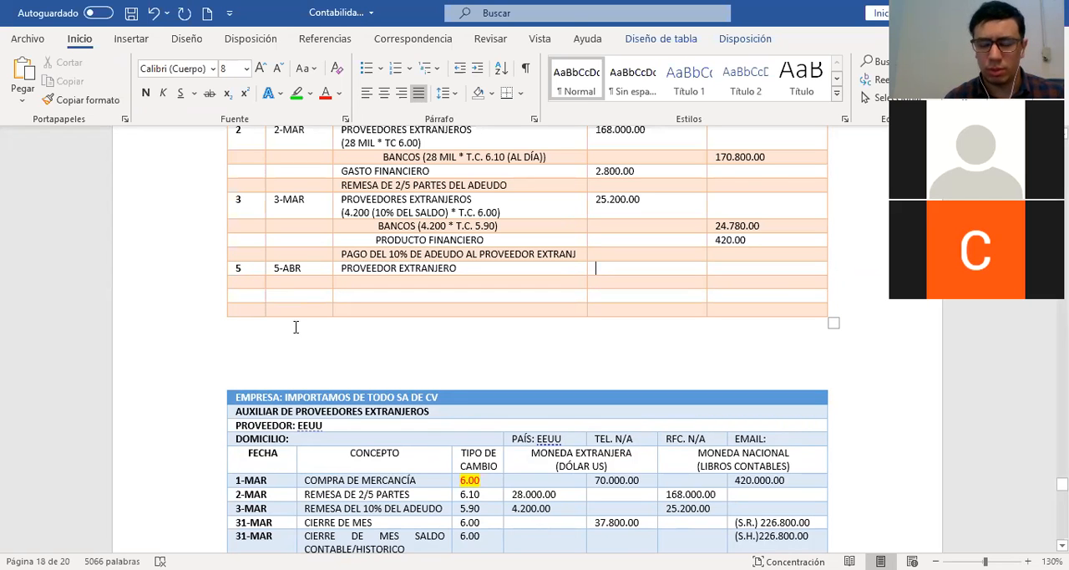
Look up the settlement amount in the April auxiliary and enter 226.800.00 as the debit for PROVEEDOR EXTRANJERO
scroll(296, 326, down, 4)
scroll(296, 326, down, 1)
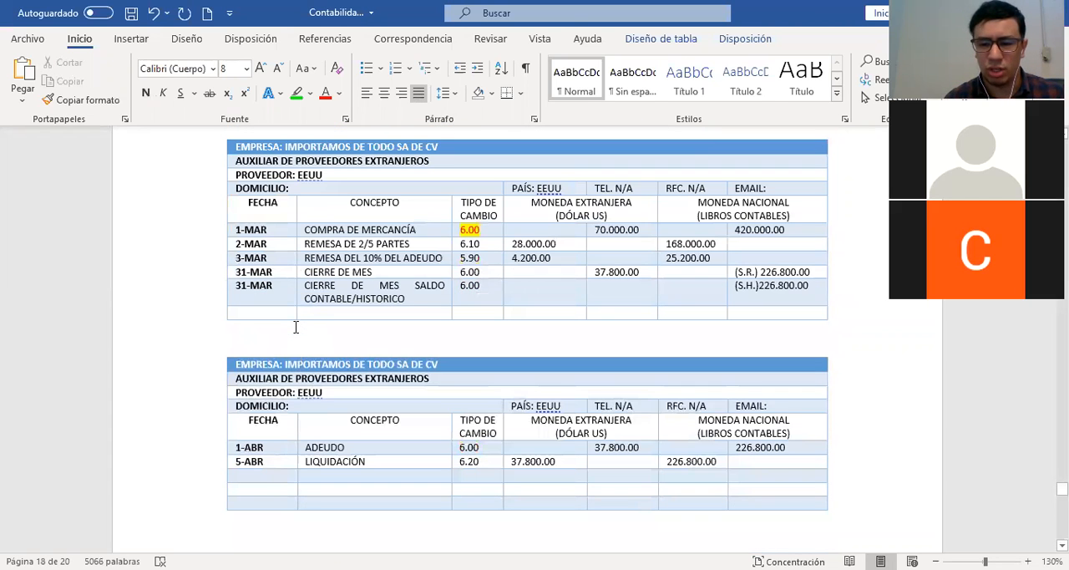
scroll(296, 326, up, 5)
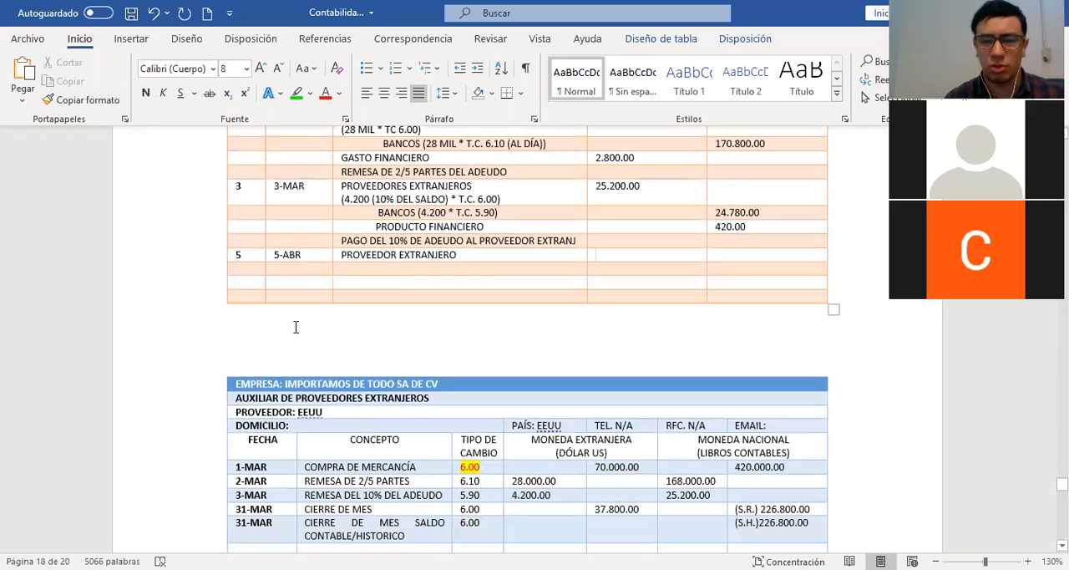
scroll(296, 327, up, 1)
text(226.800.)
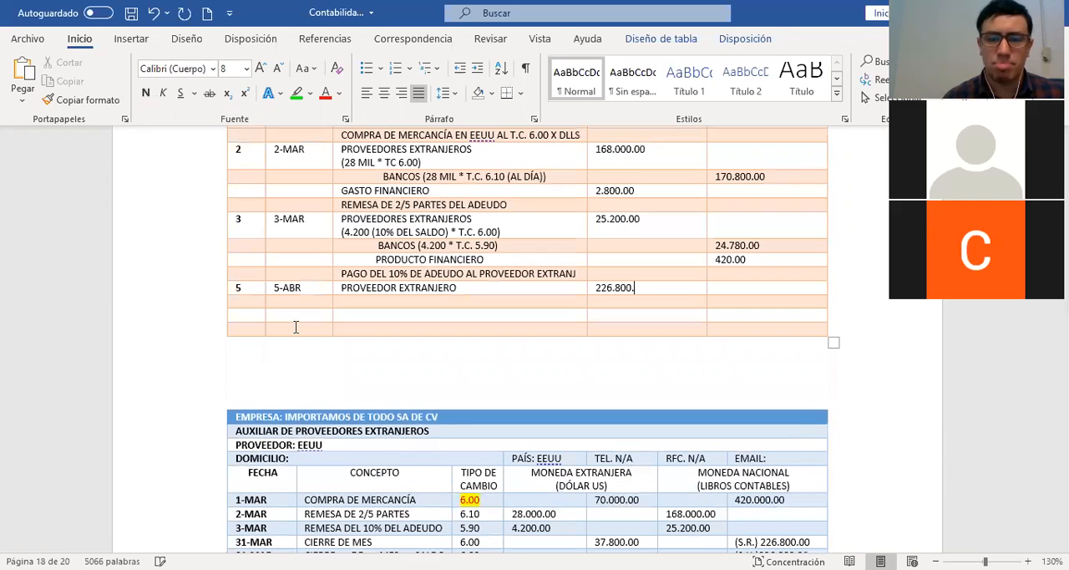
text(00)
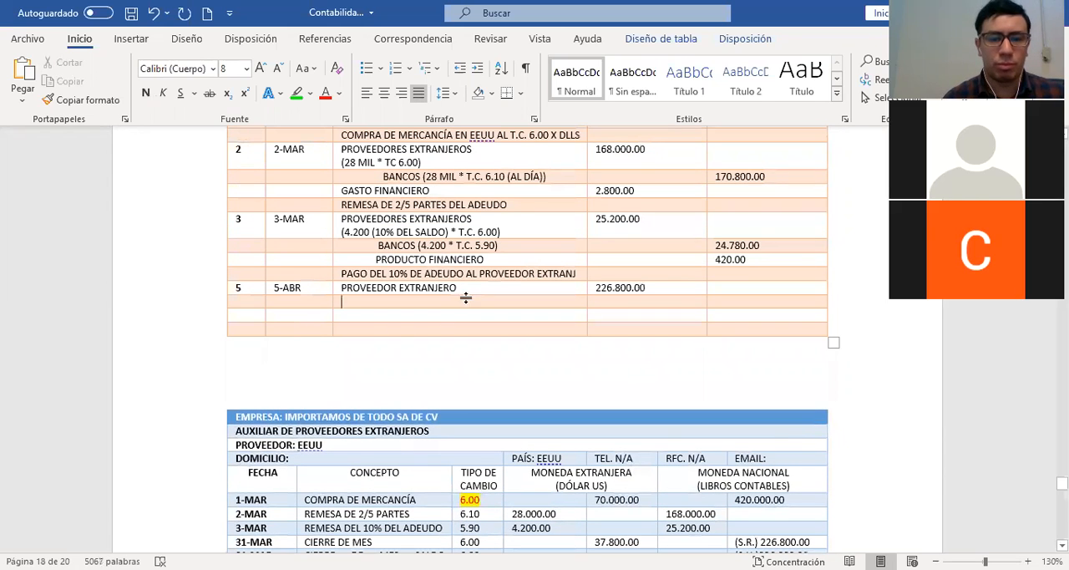
Add the calculation note (37.800 POR EL T.C. 6.00) on a second line under PROVEEDOR EXTRANJERO in entry 5
key(Return)
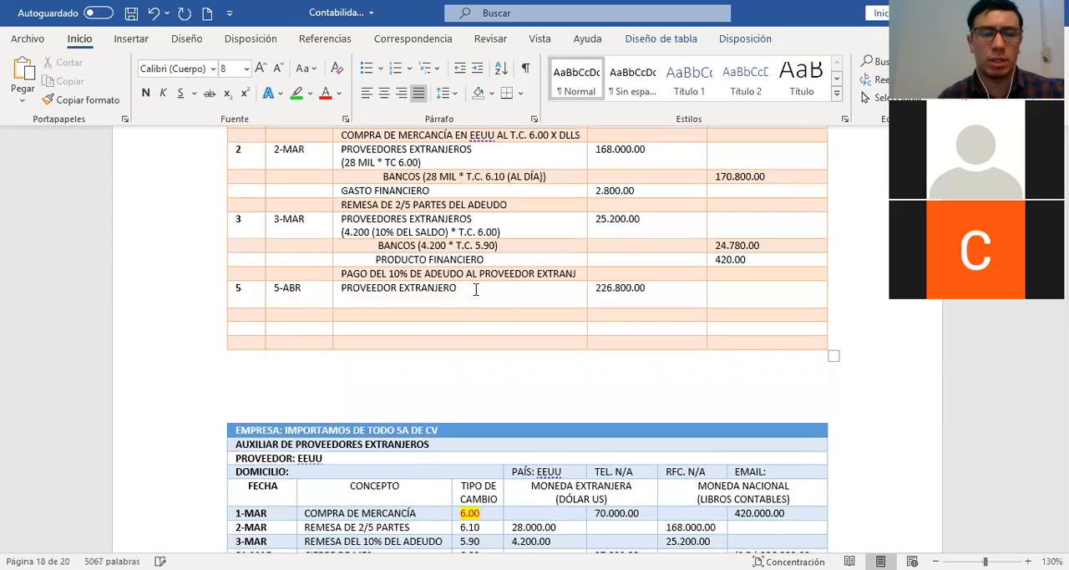
text(()
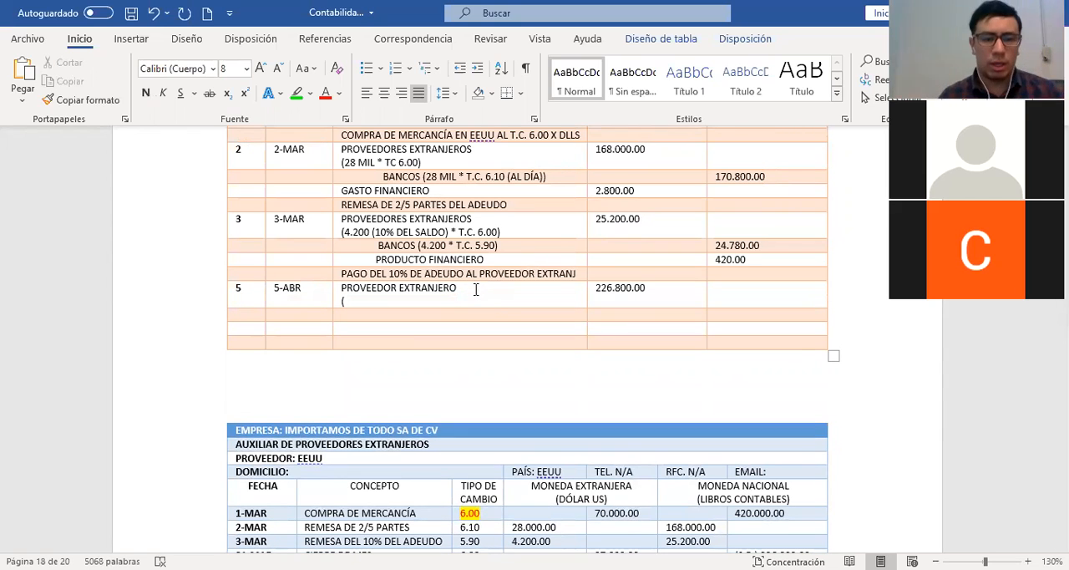
scroll(475, 289, down, 4)
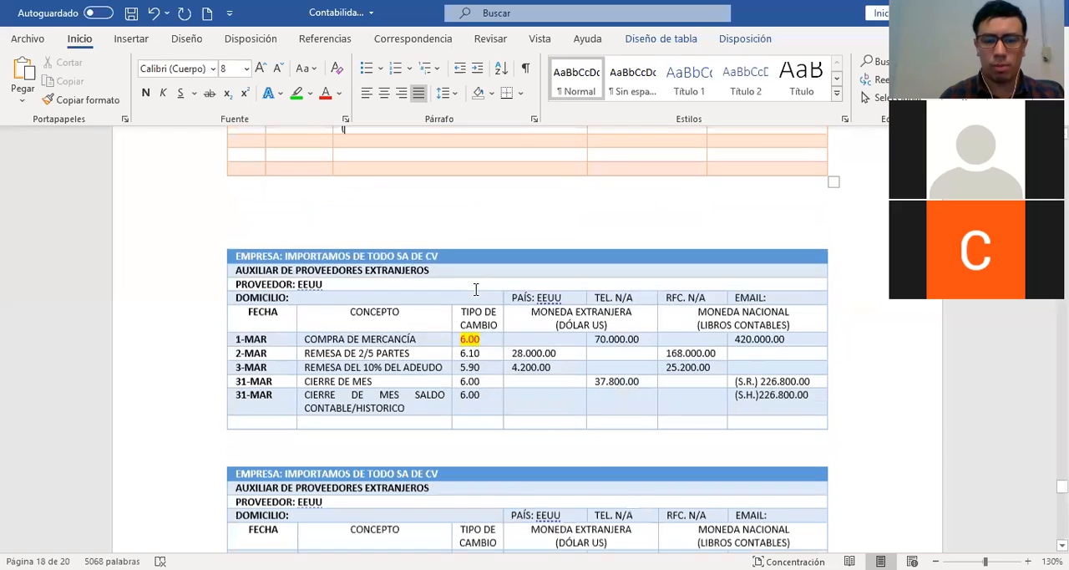
scroll(476, 289, down, 3)
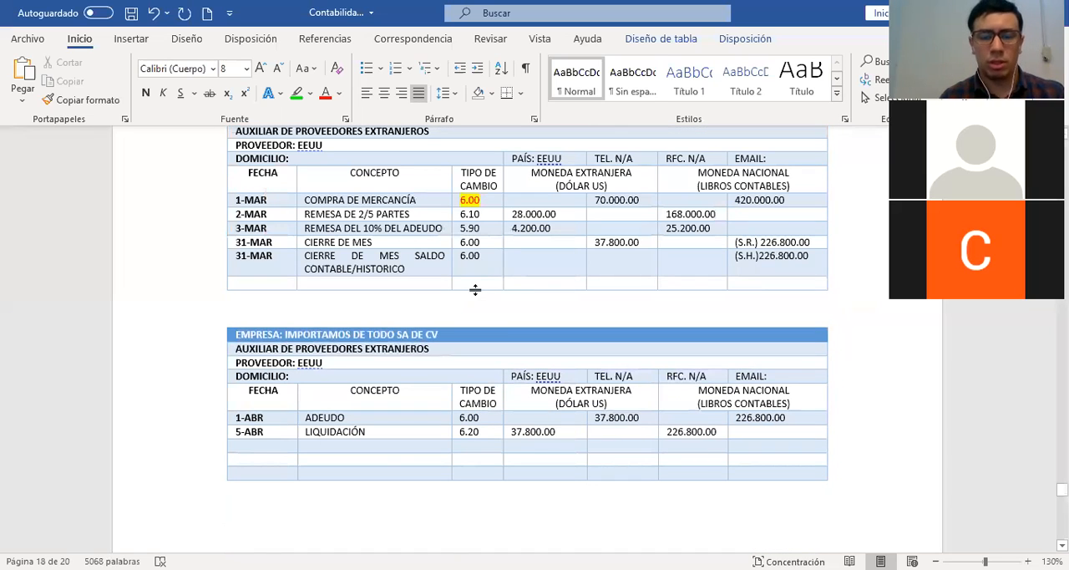
scroll(475, 289, up, 5)
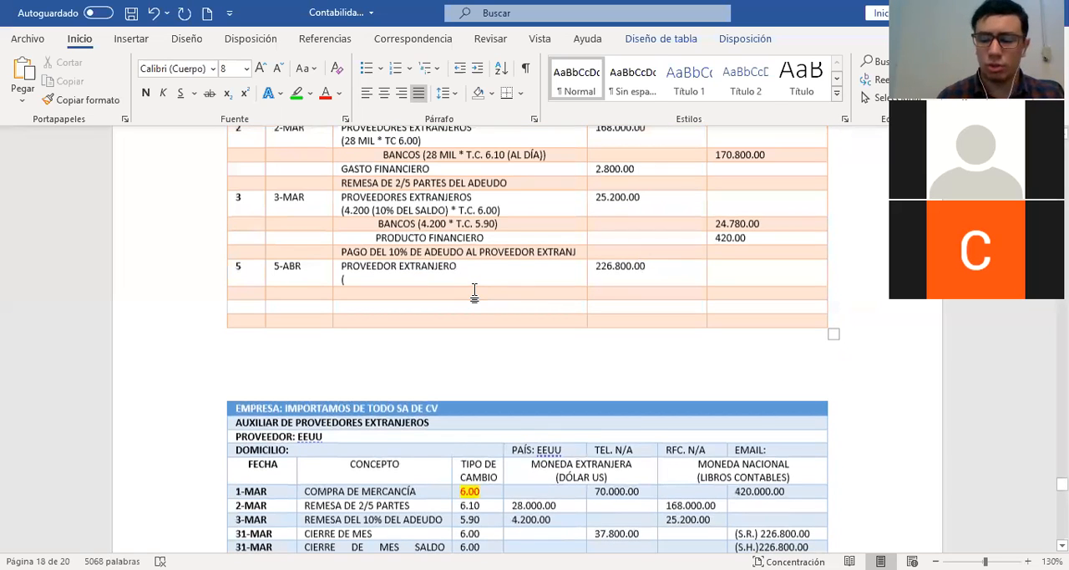
text(37.80)
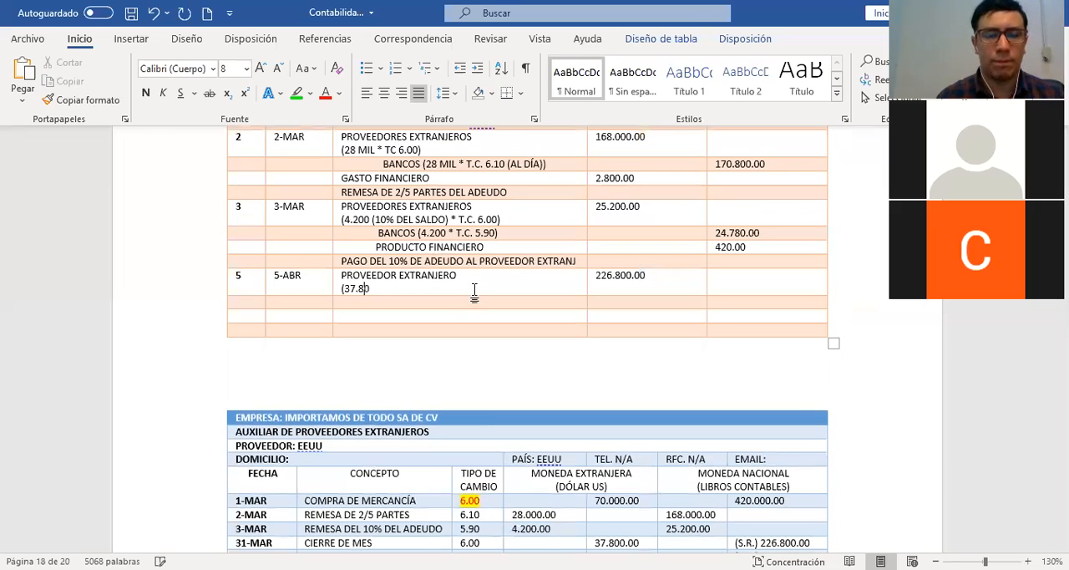
text(0 POR)
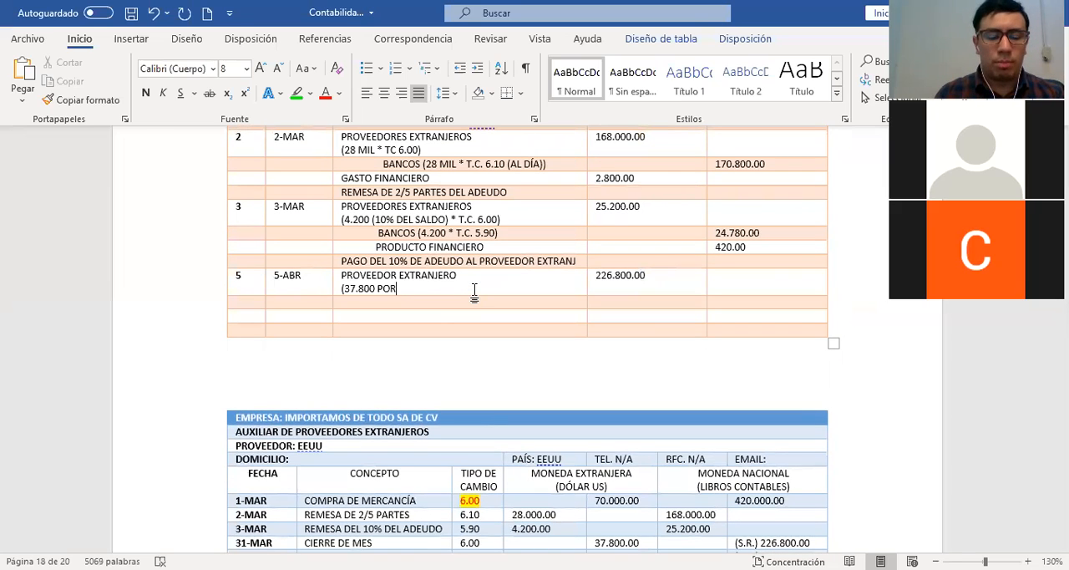
text( EL T.C.)
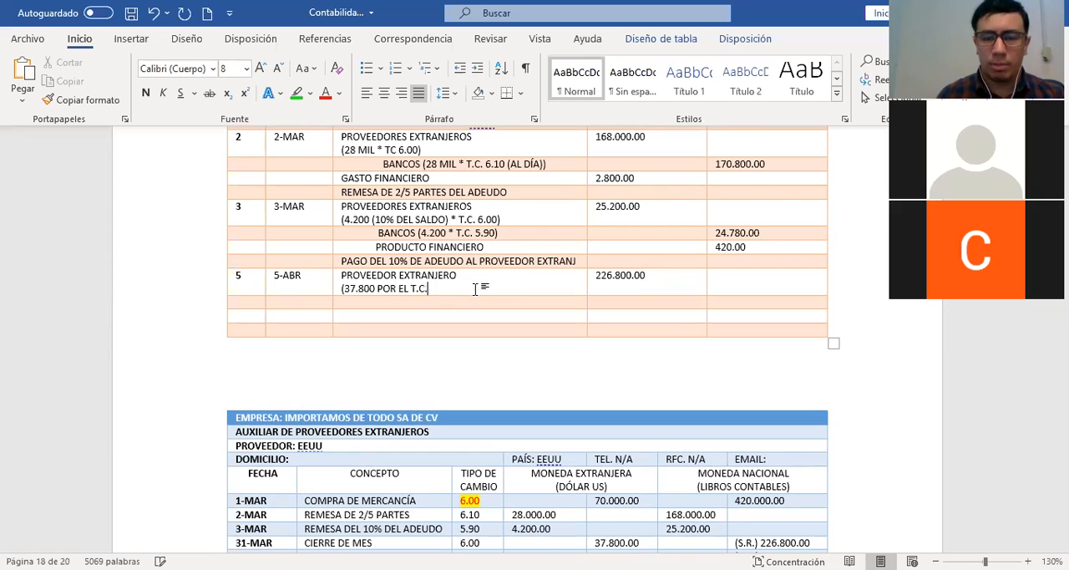
text( 6.00)
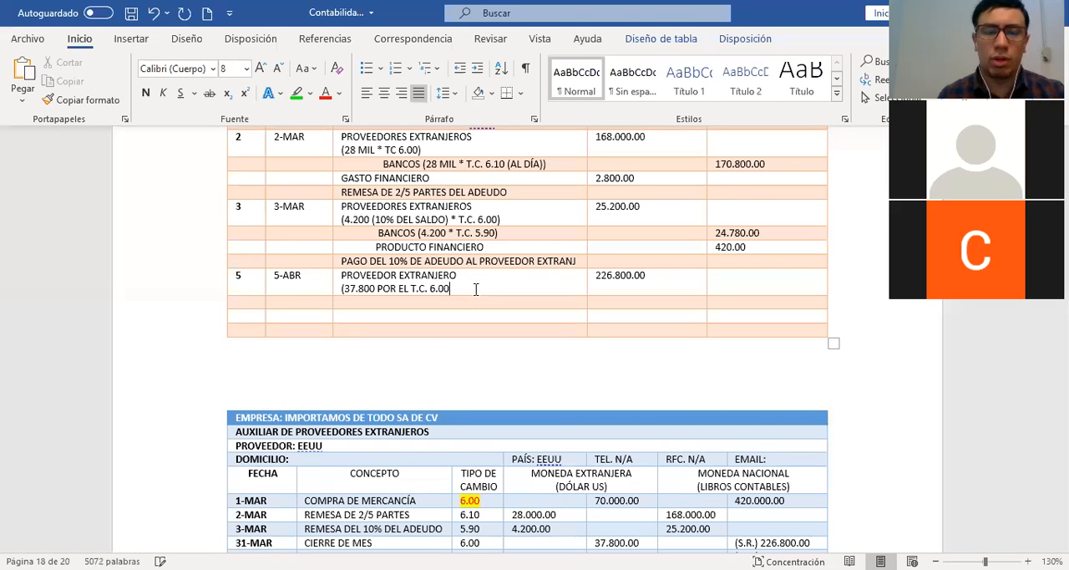
text())
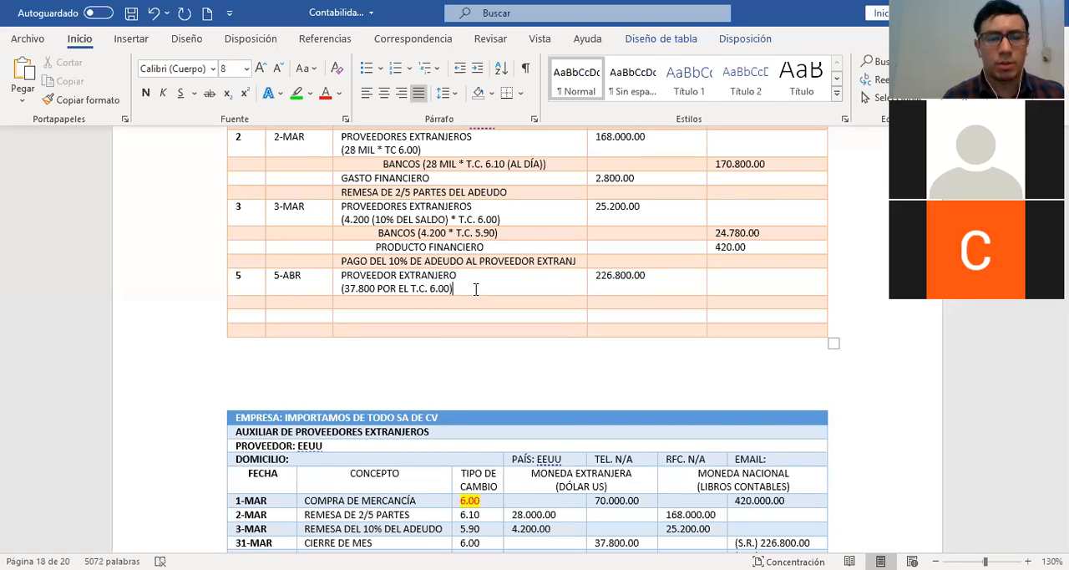
Add the indented account BANCOS to entry 5 with the note (37.800 POR T.C. DEL DÍA 6.20), checking the rate in the April auxiliary
key(Down)
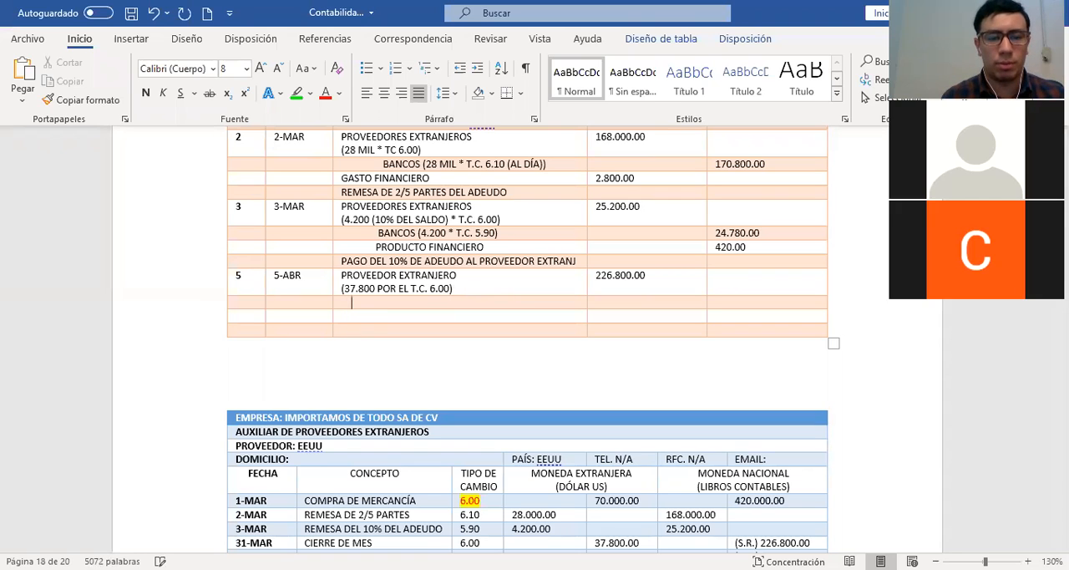
text(BANCOS)
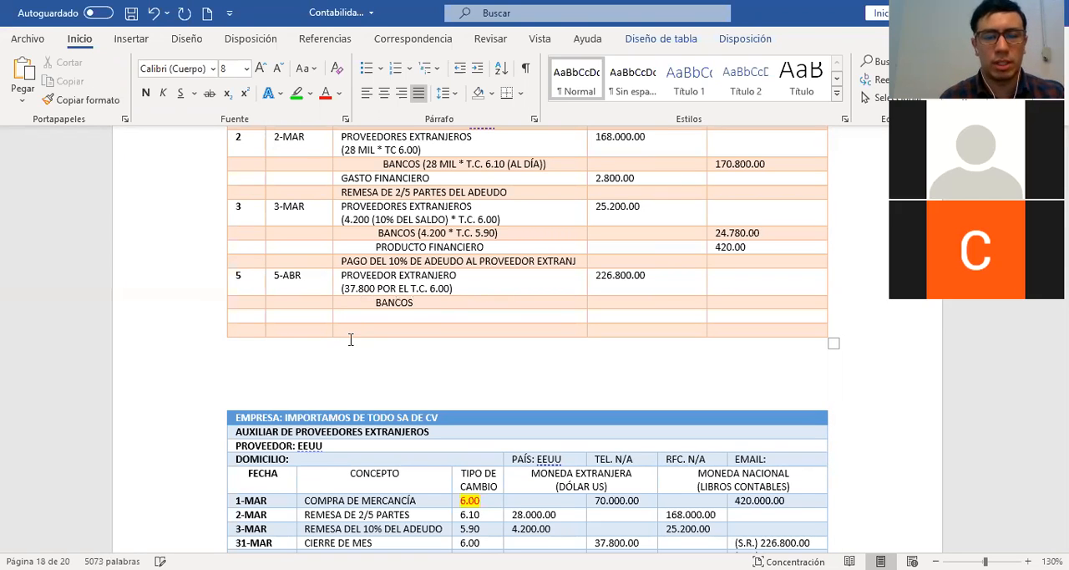
key(Return)
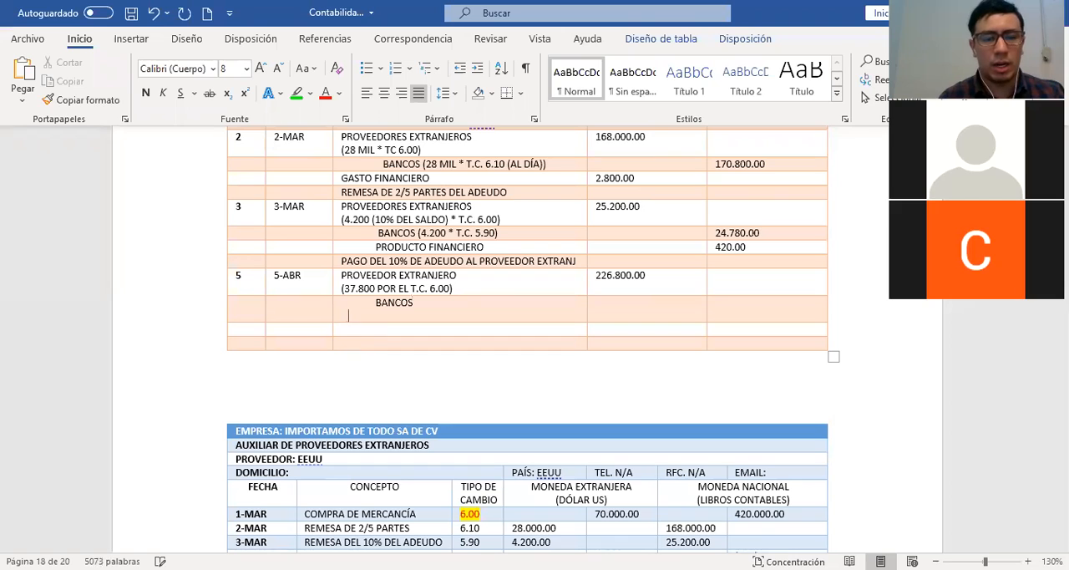
text(()
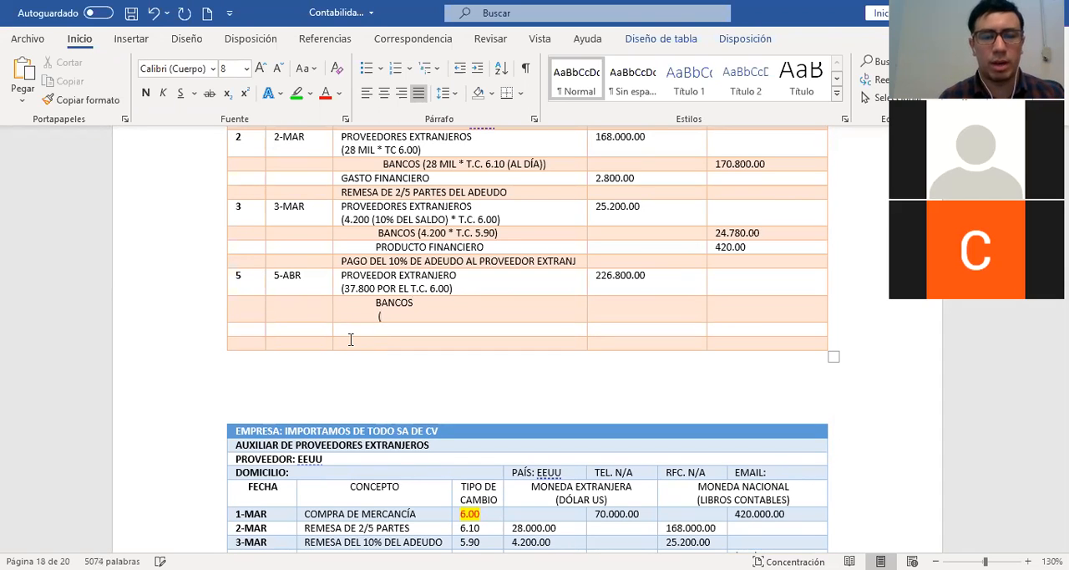
text(37.800)
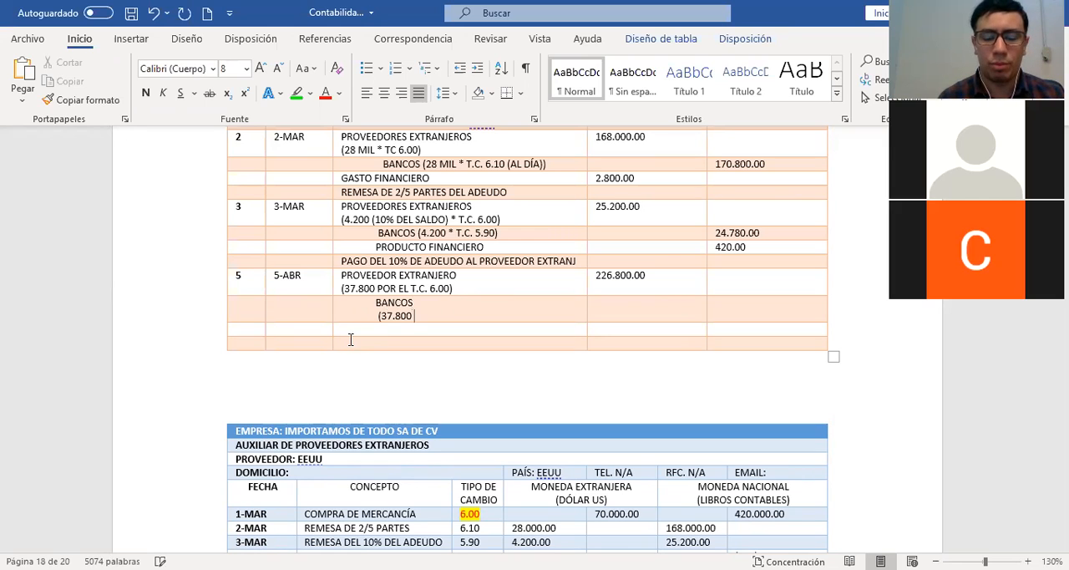
text( POR T.C.)
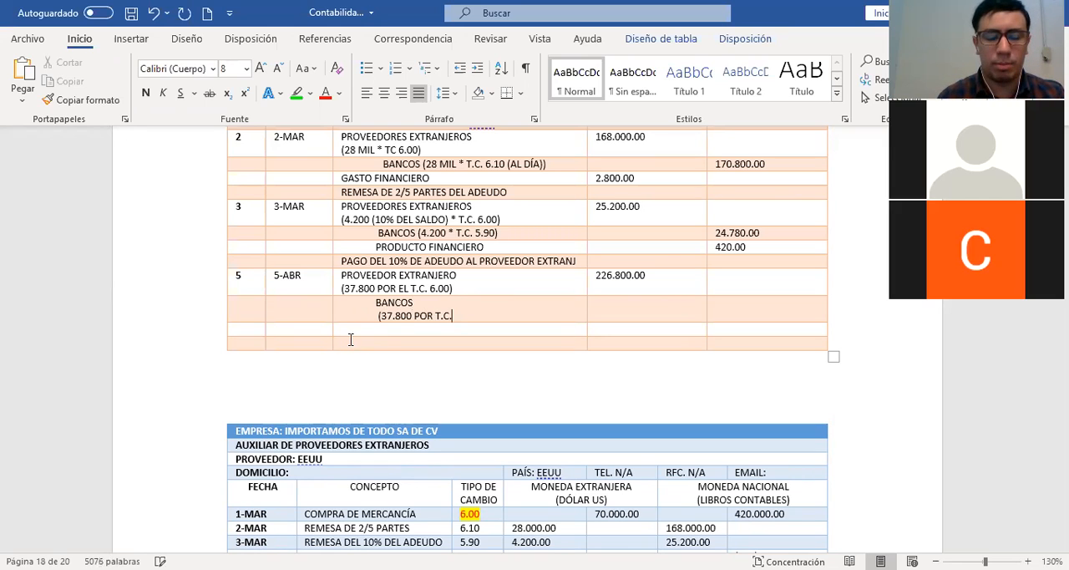
text( DEL DÍA )
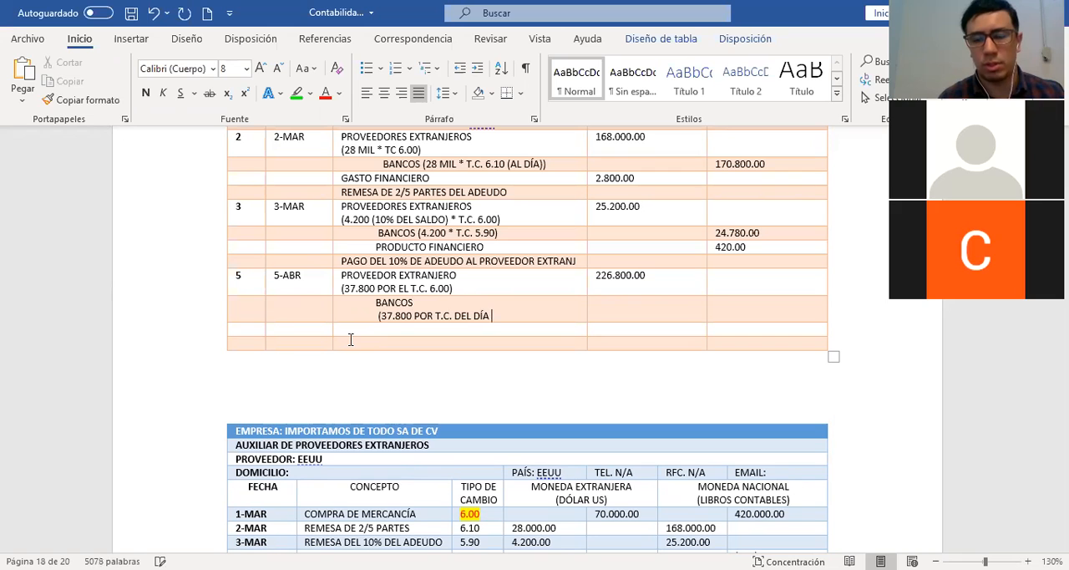
text(6)
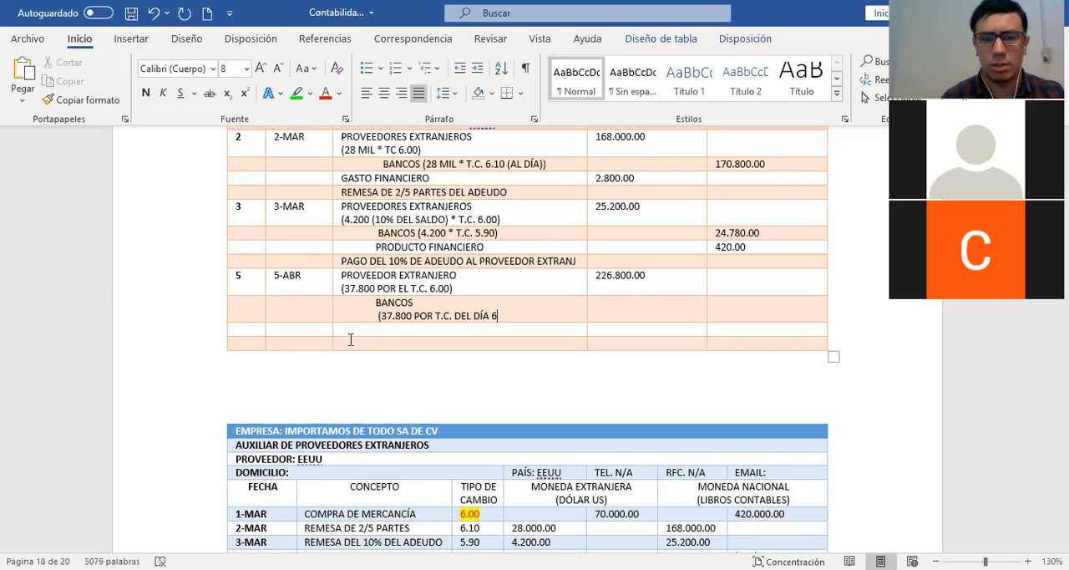
scroll(600, 391, down, 2)
scroll(600, 391, down, 6)
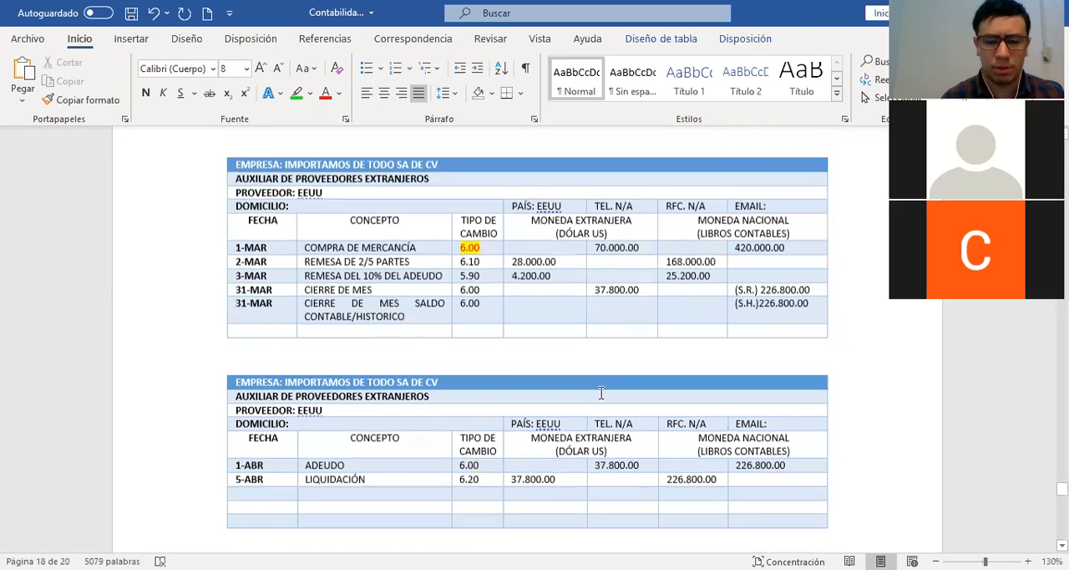
scroll(601, 391, up, 10)
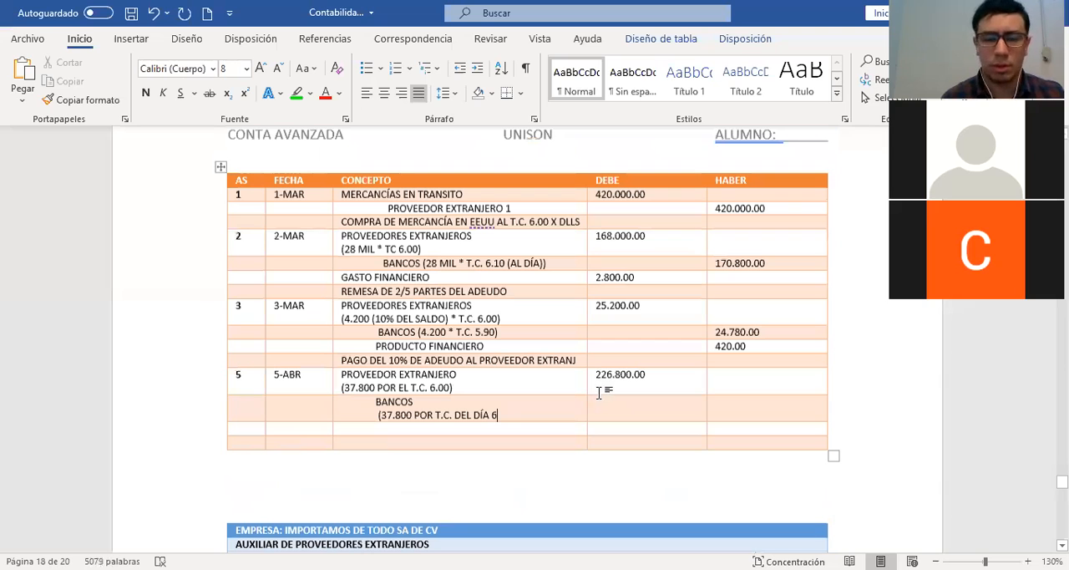
text(.20))
Enter 234.360.00 as the credit for BANCOS in journal entry 5
click(741, 403)
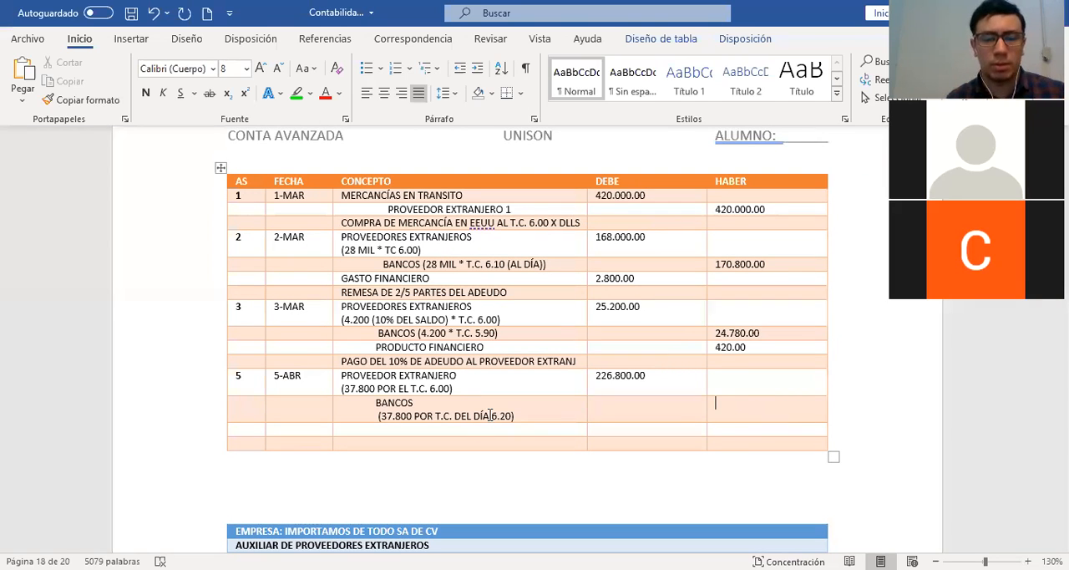
drag(474, 416, 513, 417)
click(483, 417)
click(744, 416)
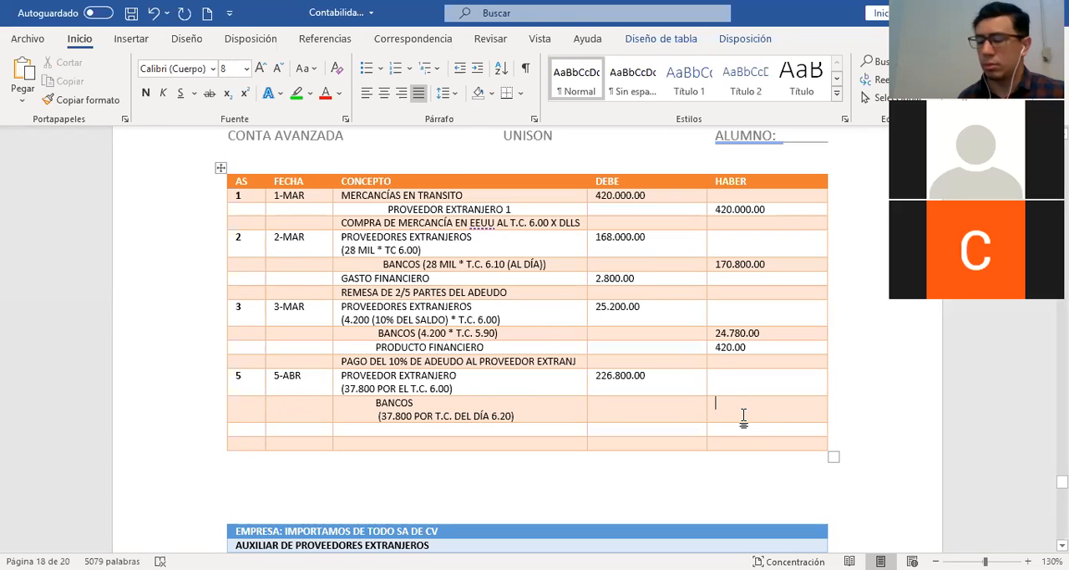
text(234.360.00)
Add GASTO FINANCIERO below BANCOS in entry 5 with a debit of 7.560.00
key(Down)
key(Left)
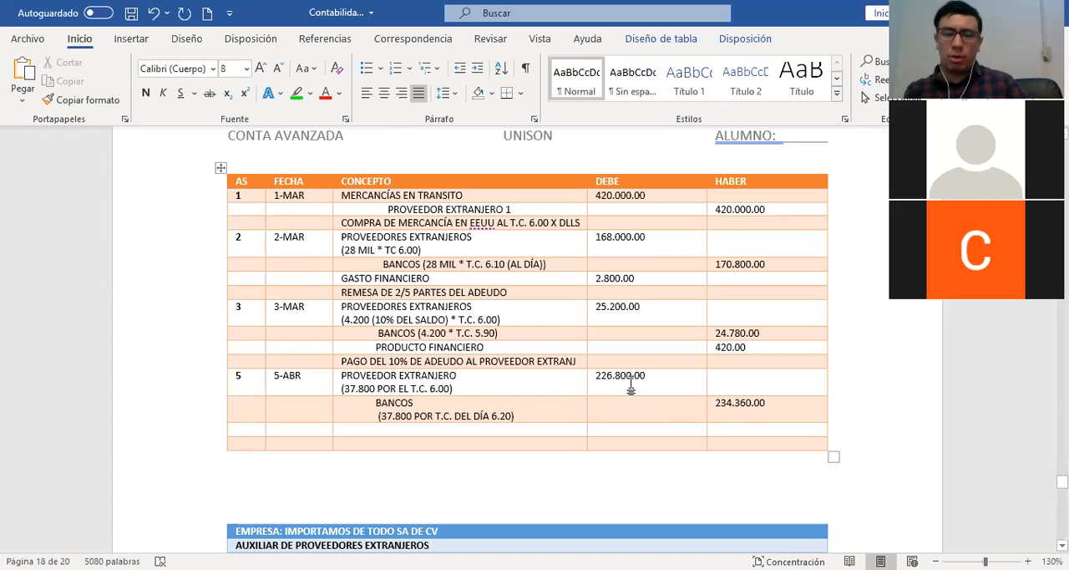
drag(649, 377, 598, 377)
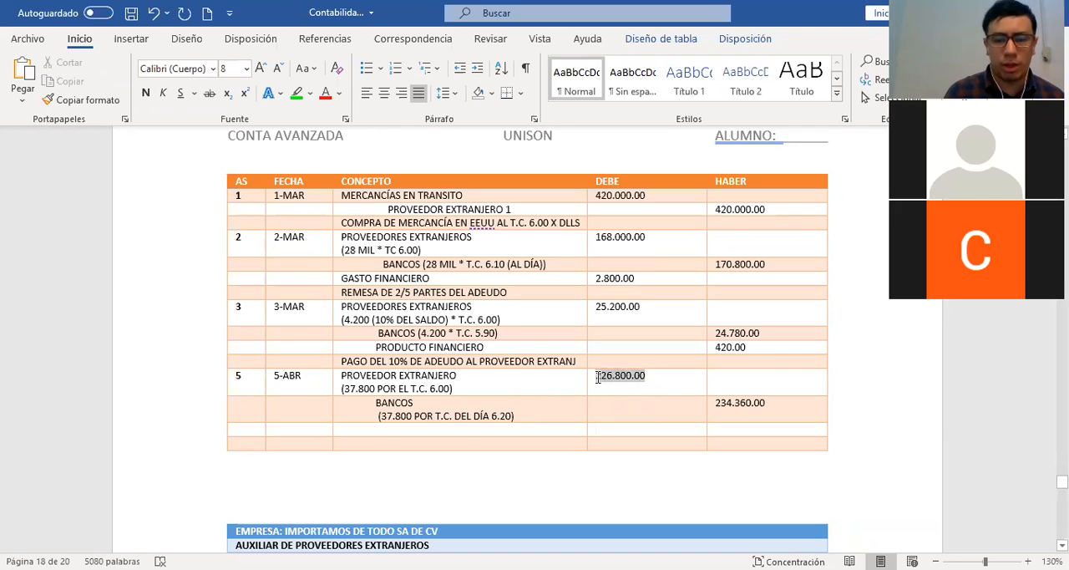
click(373, 429)
text(GASTO FINANCIERO)
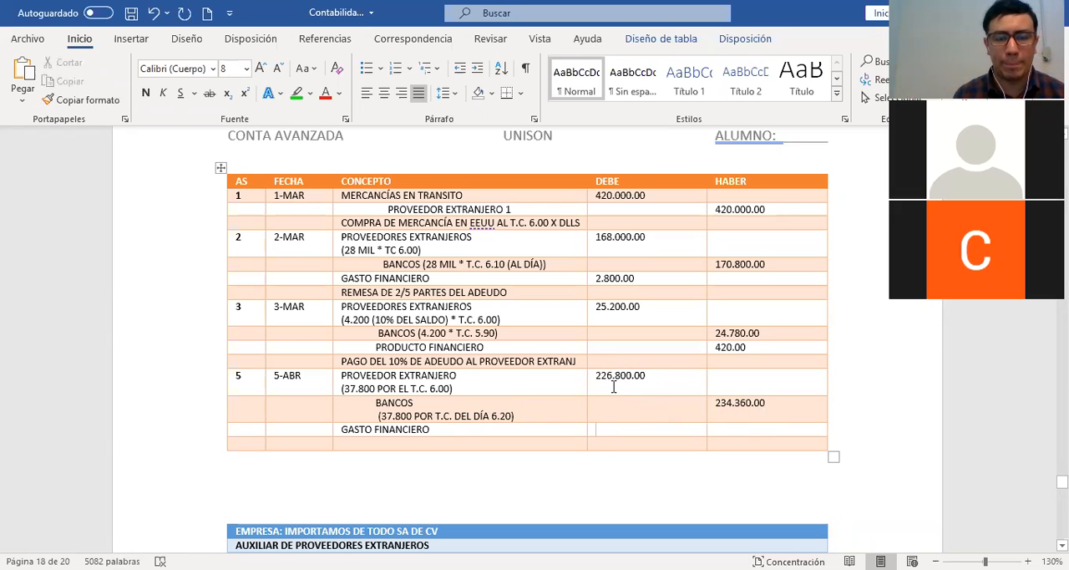
text(7.560.00)
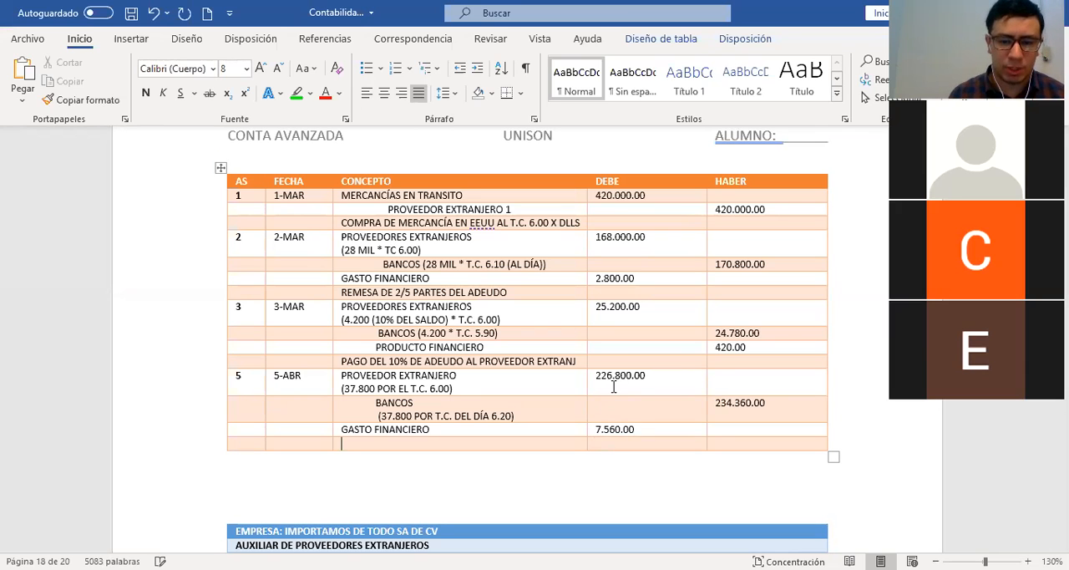
Close journal entry 5 with the description LIQUIDACIÓN DE ADEUDO A PROVEEDO. EXTRNAJERO in its last row
key(Down)
key(Left)
text(L)
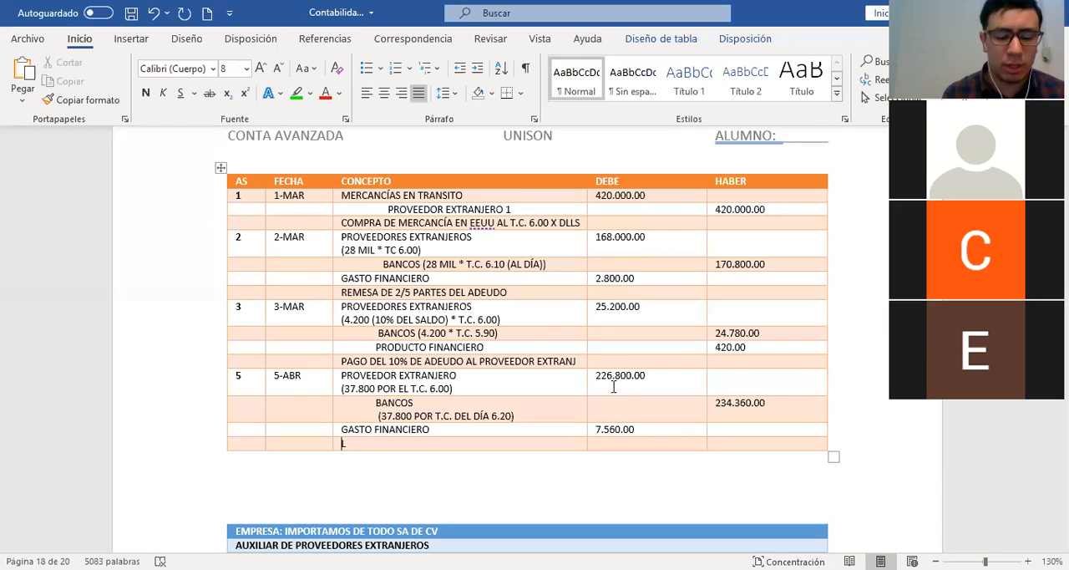
text(IQUIDACIÓ)
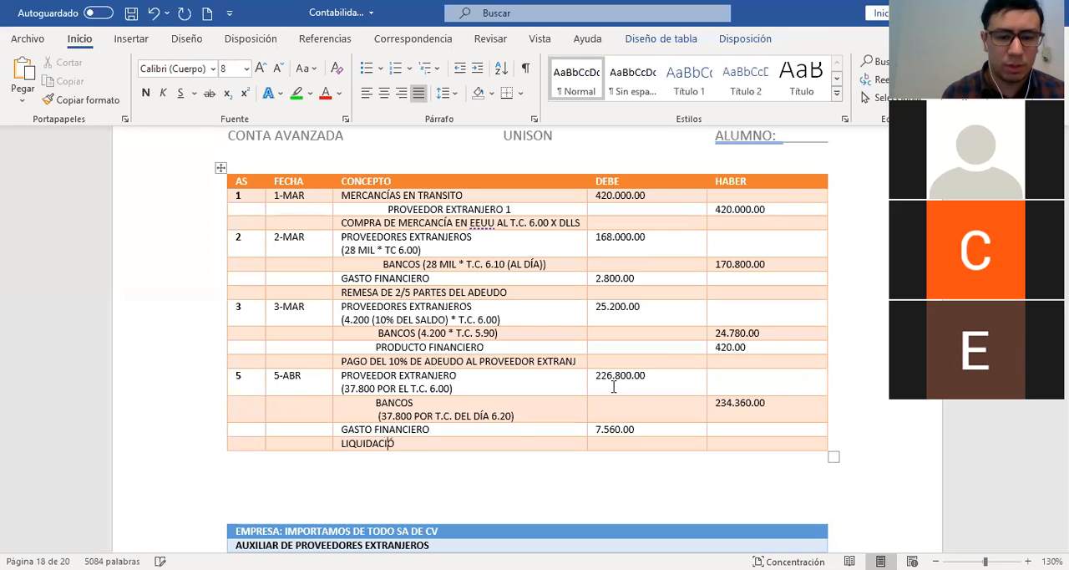
text(N DE ADEUDO )
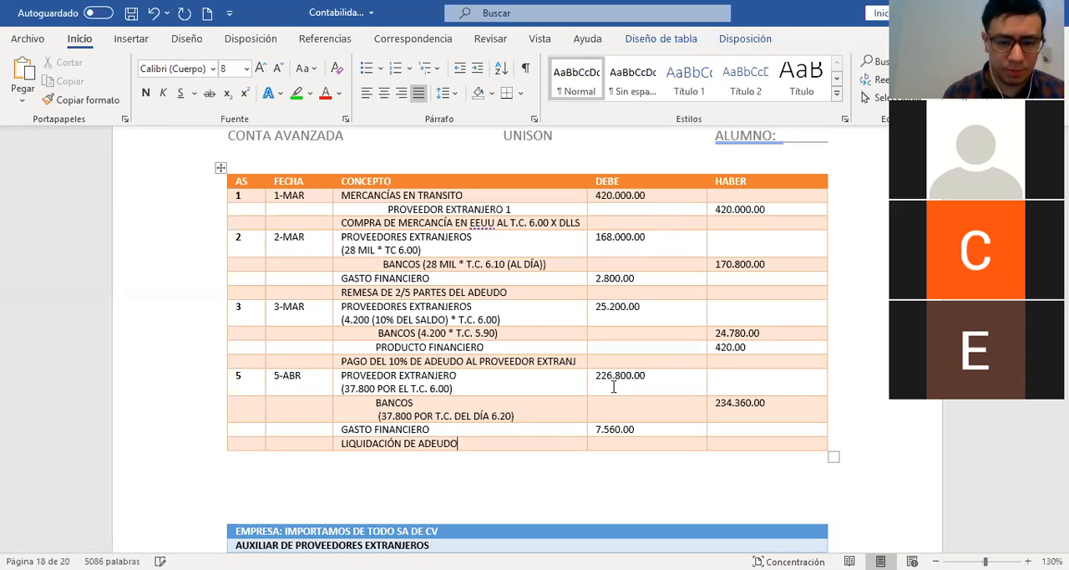
text(A PROVEE)
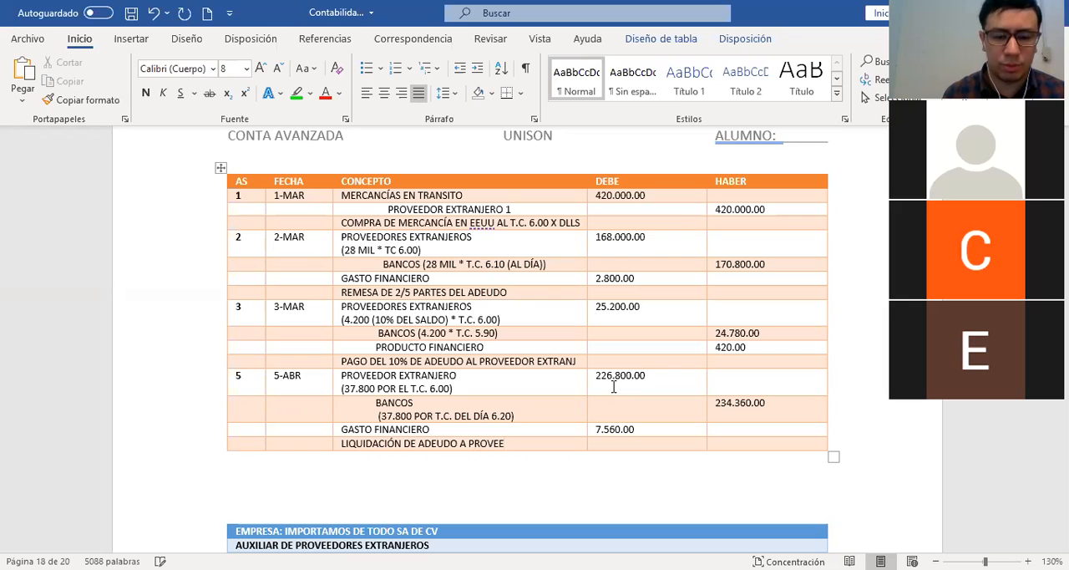
text(DO. EXT)
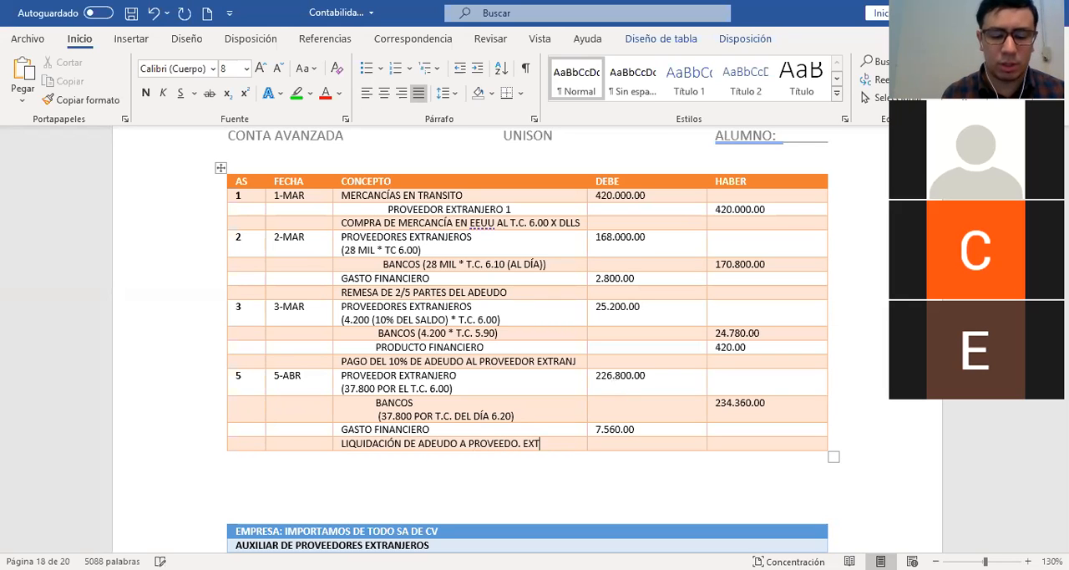
text(RNAJERO)
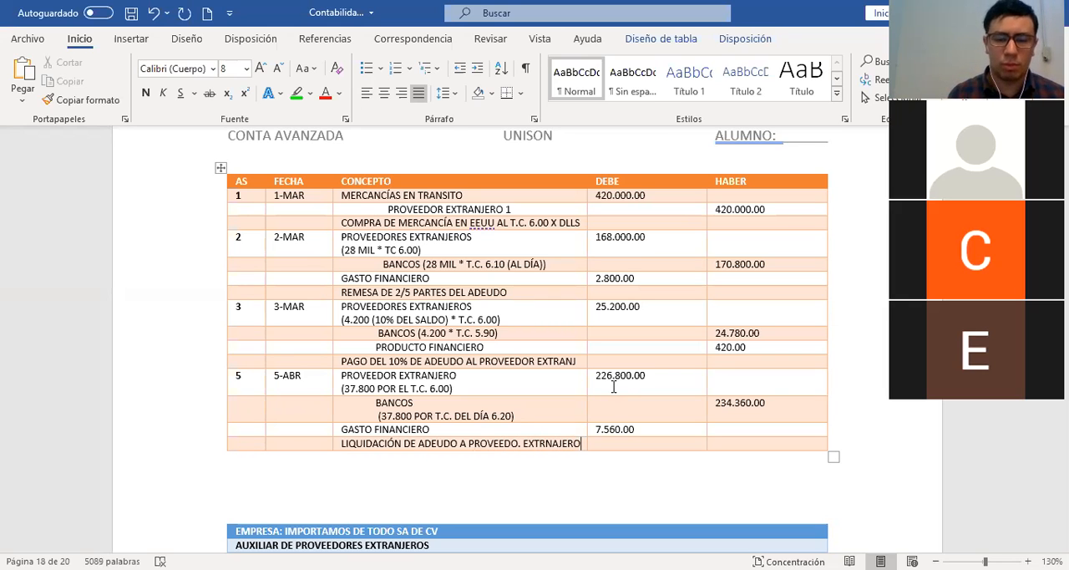
Copy entry 5's 226.800.00 debit into the debit side of the PROVEEDORES EXTANJEROS T-account and label it with reference 5
scroll(570, 373, up, 1)
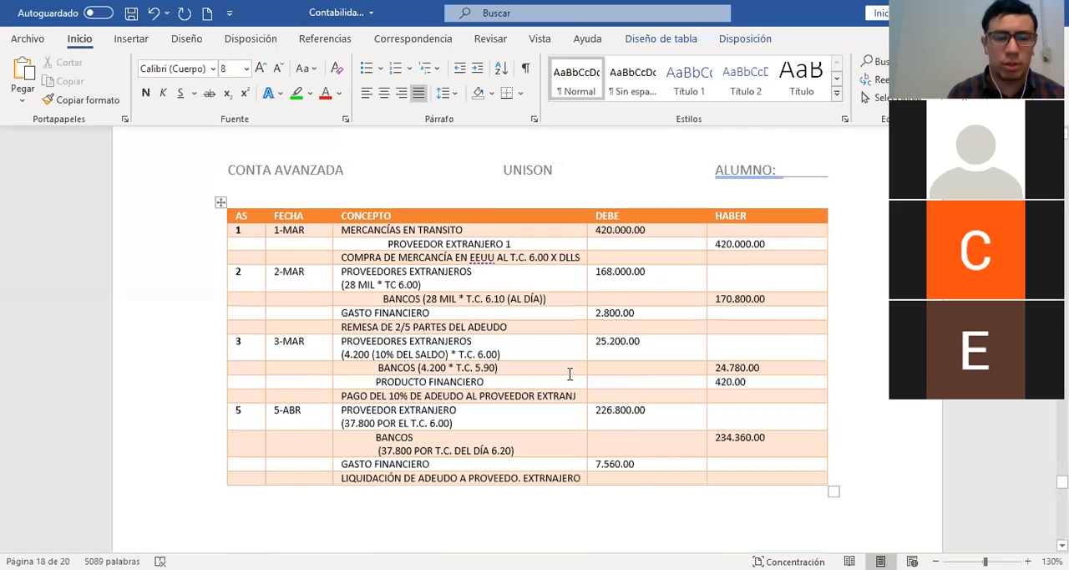
scroll(570, 374, up, 2)
scroll(568, 372, down, 10)
scroll(570, 381, up, 1)
scroll(568, 376, up, 10)
scroll(604, 382, down, 8)
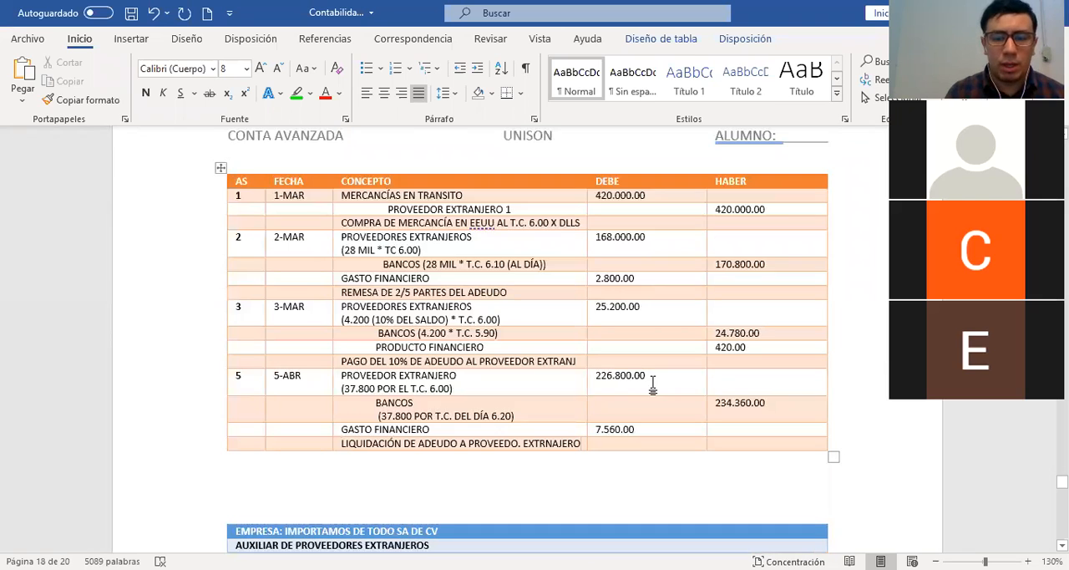
drag(609, 383, 591, 388)
key(ctrl+c)
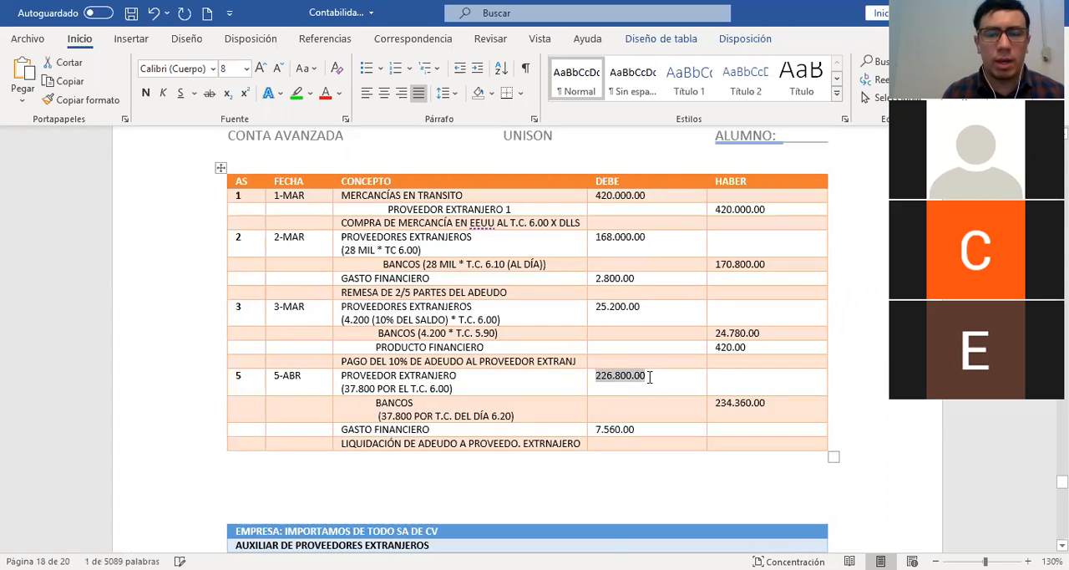
scroll(649, 374, up, 1)
scroll(648, 374, up, 5)
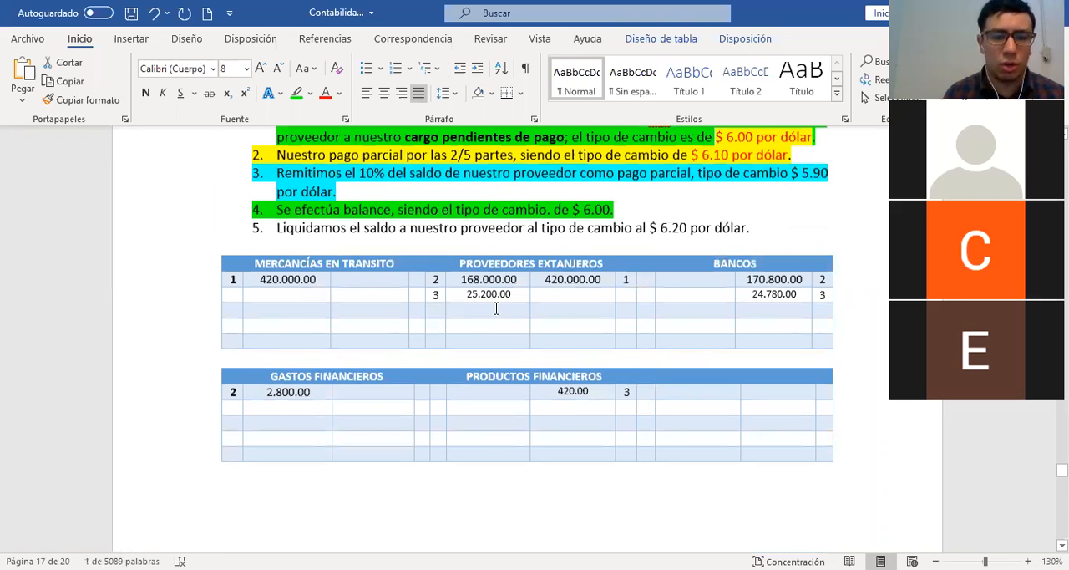
click(496, 309)
key(ctrl+v)
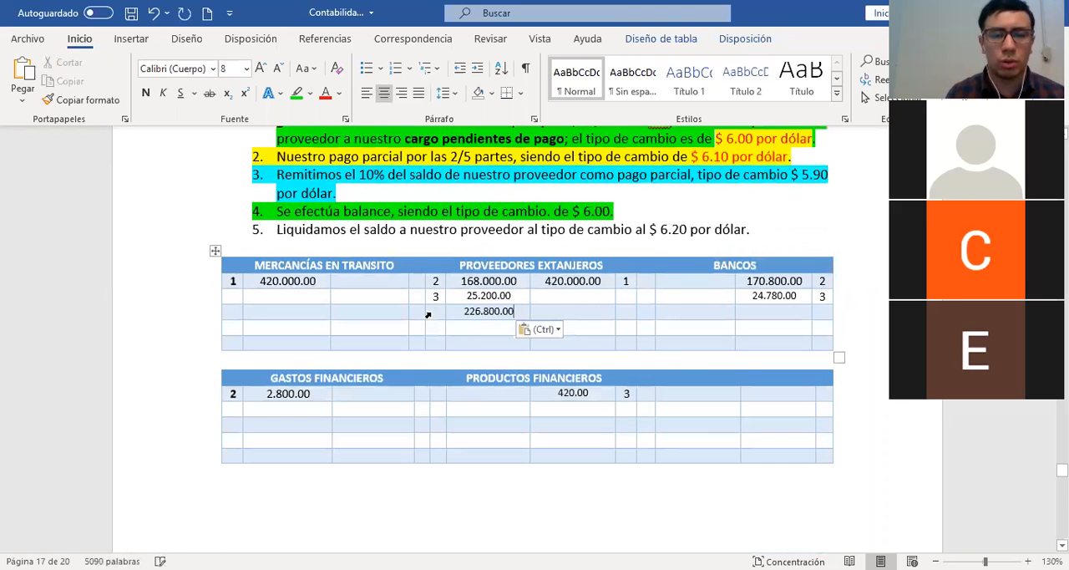
click(428, 316)
text(5)
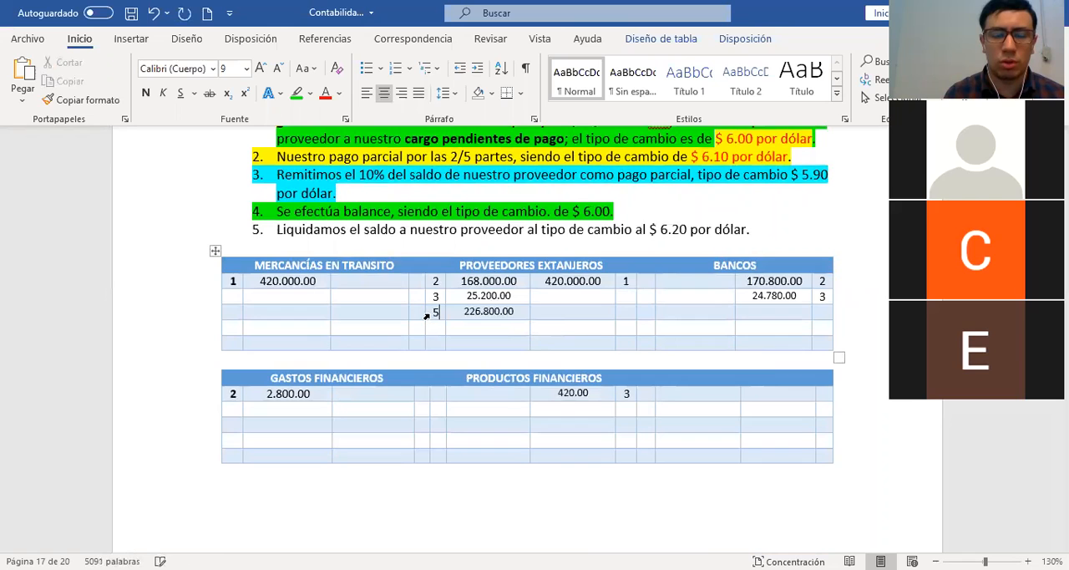
Copy entry 5's 234.360.00 credit into the credit side of the BANCOS T-account and label it with reference 5
scroll(518, 425, down, 5)
scroll(518, 424, down, 5)
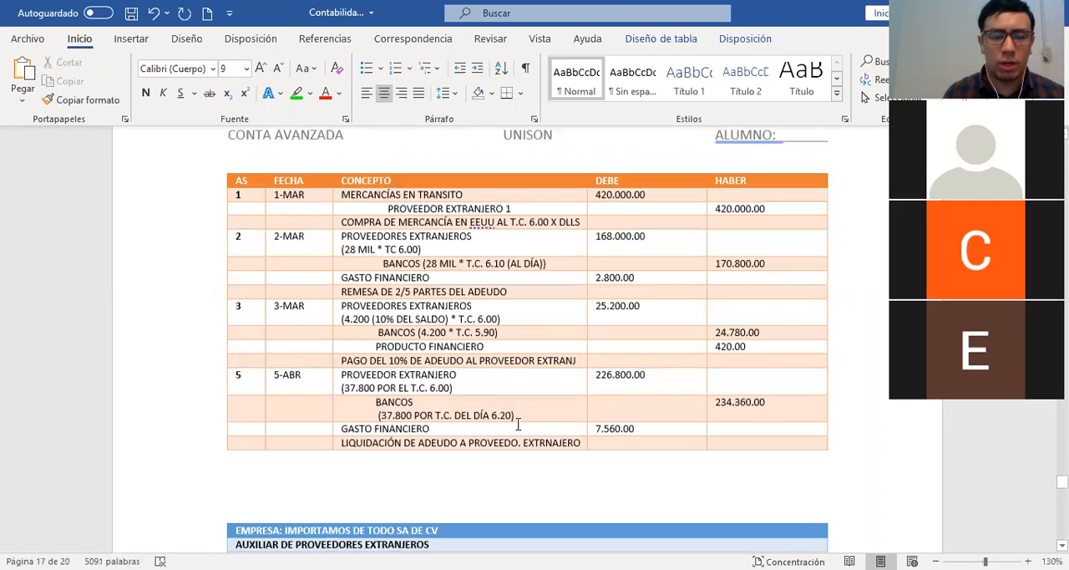
drag(760, 396, 717, 395)
key(ctrl+c)
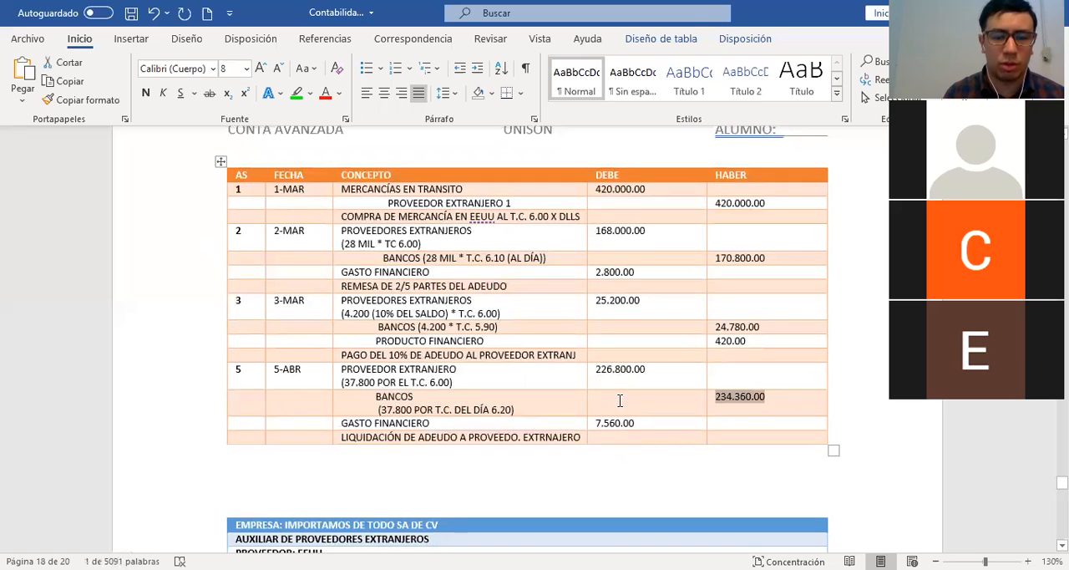
click(564, 402)
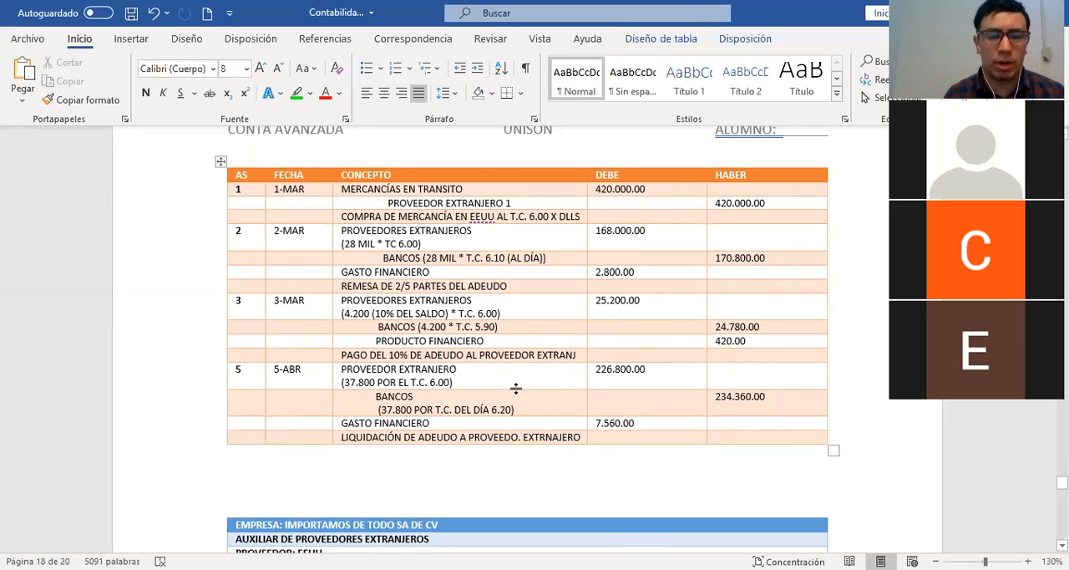
scroll(588, 390, up, 4)
scroll(589, 386, up, 6)
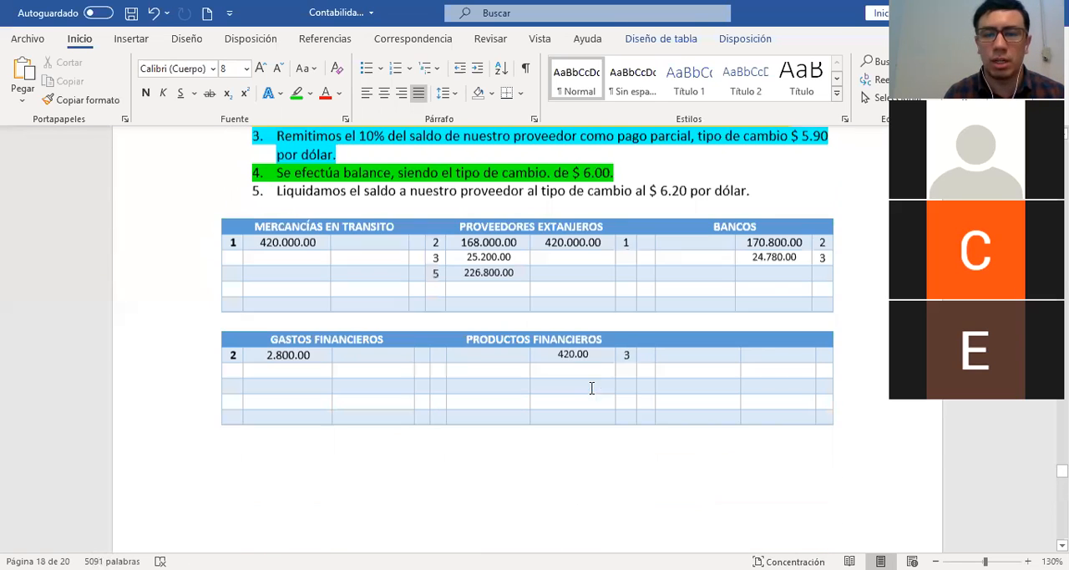
scroll(776, 330, up, 1)
click(776, 328)
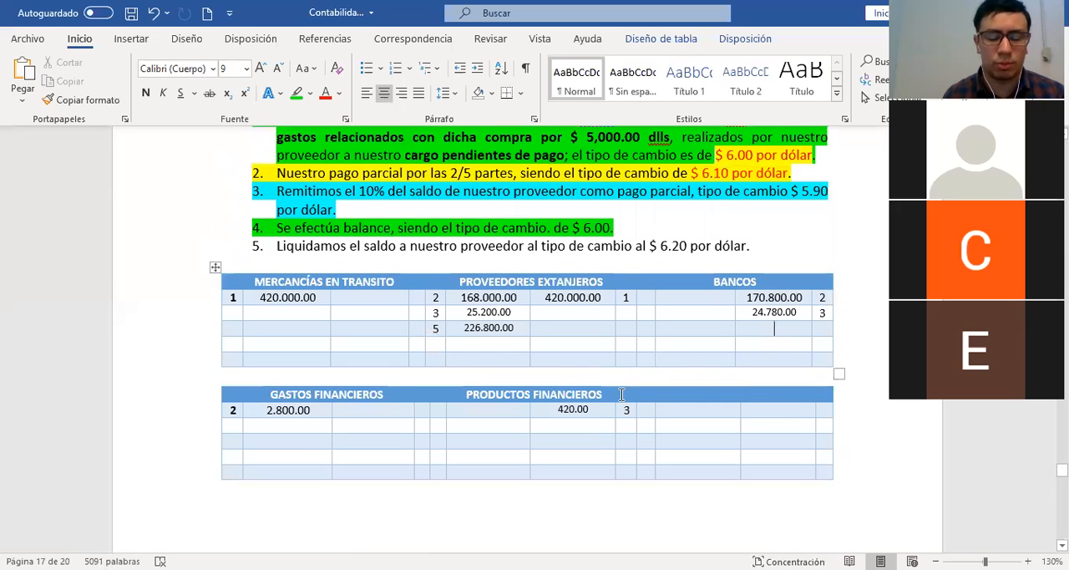
key(ctrl+v)
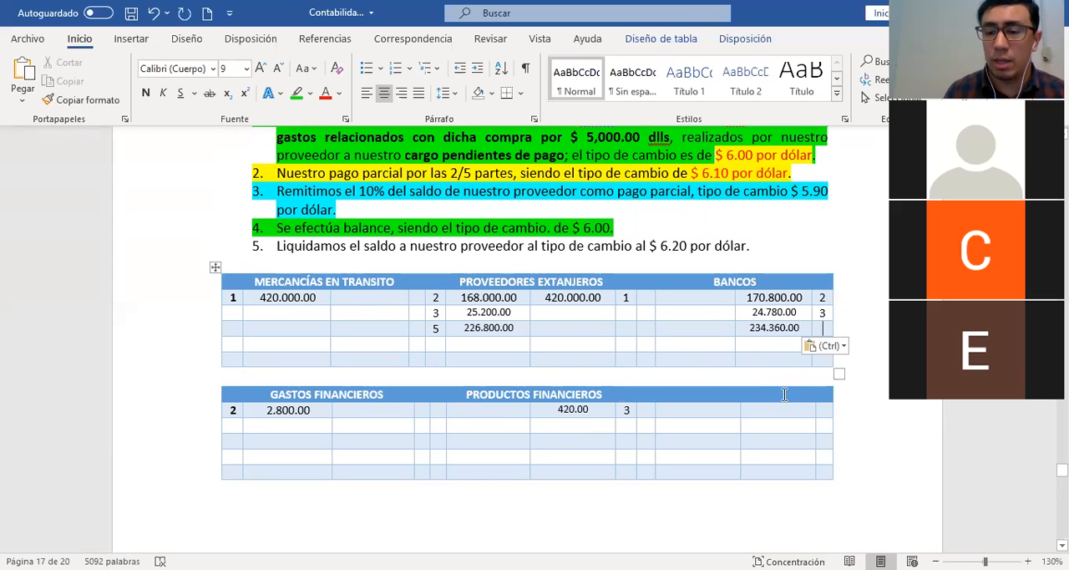
key(Tab)
text(5)
scroll(654, 439, down, 15)
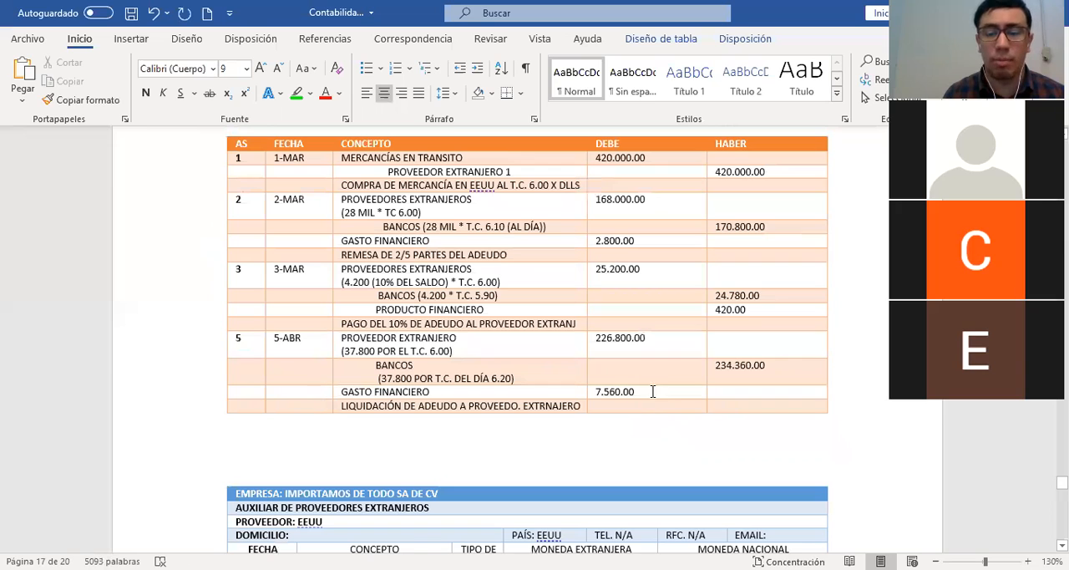
Copy entry 5's 7.560.00 debit into the debit side of the GASTOS FINANCIEROS T-account and label it with reference 5
double_click(597, 391)
key(ctrl+c)
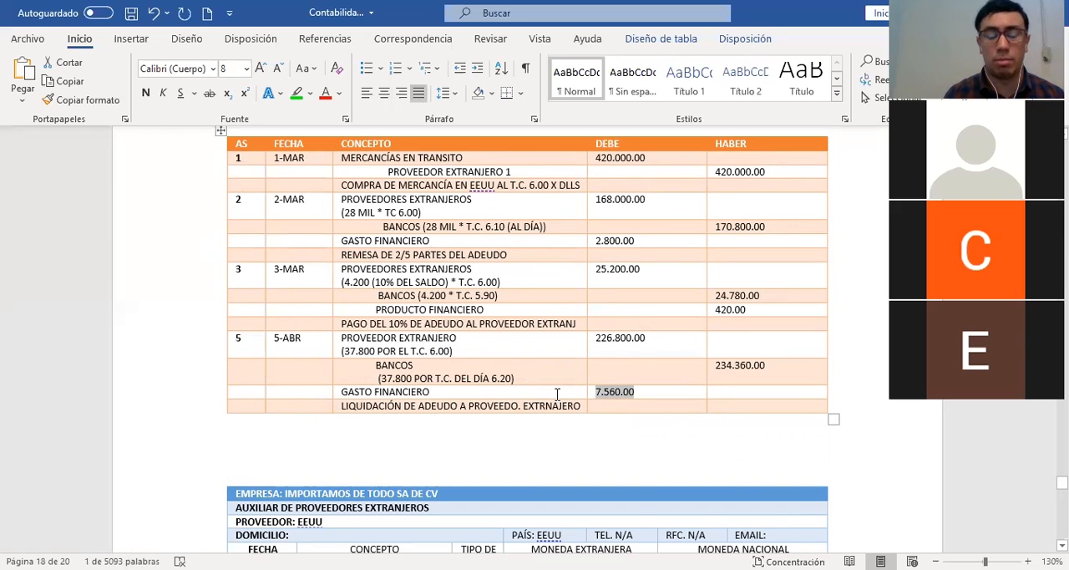
scroll(558, 392, up, 4)
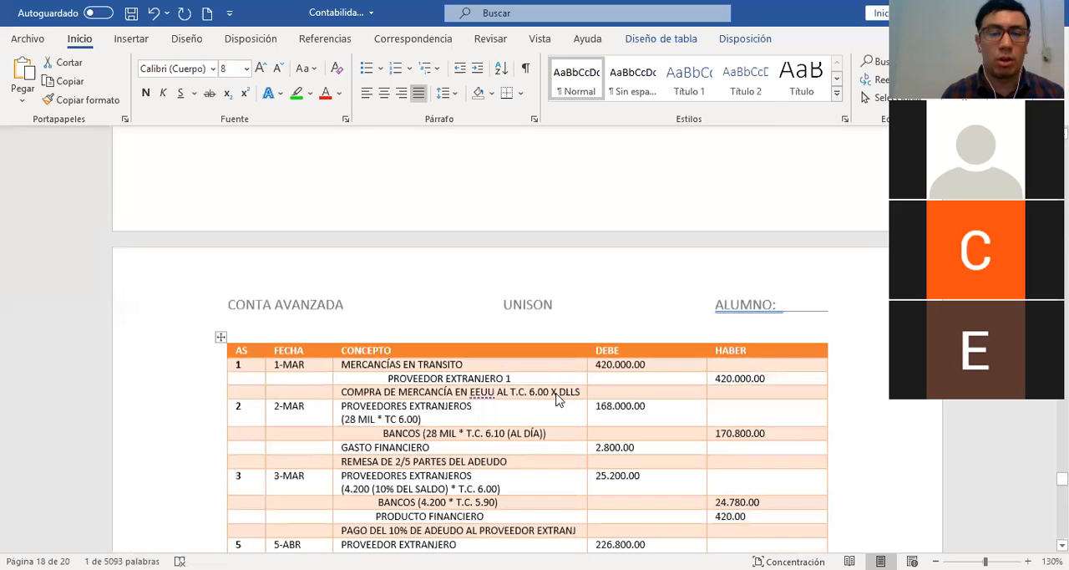
scroll(397, 389, up, 7)
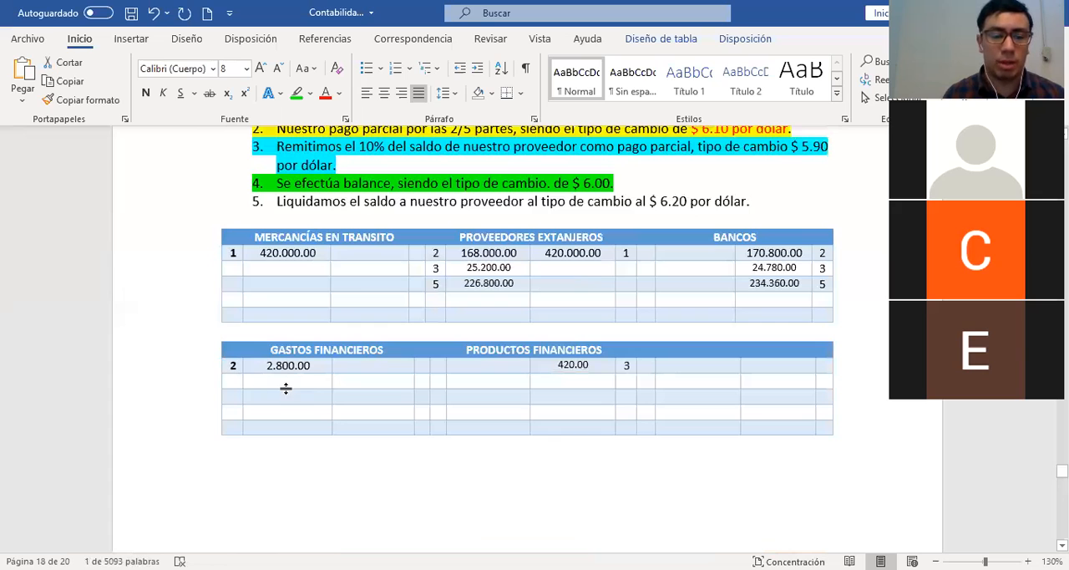
click(291, 382)
key(ctrl+v)
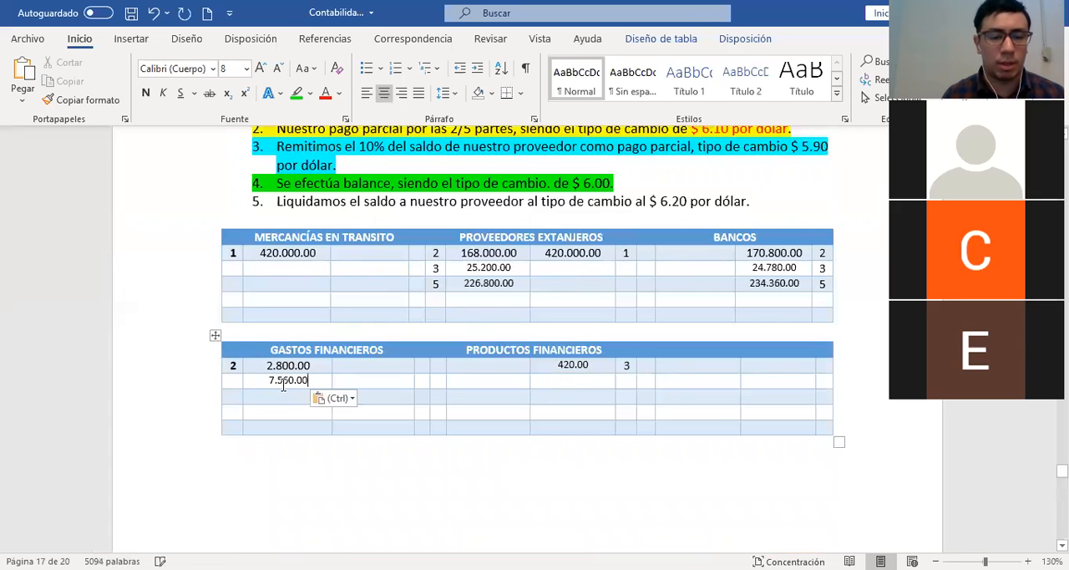
click(232, 380)
text(5)
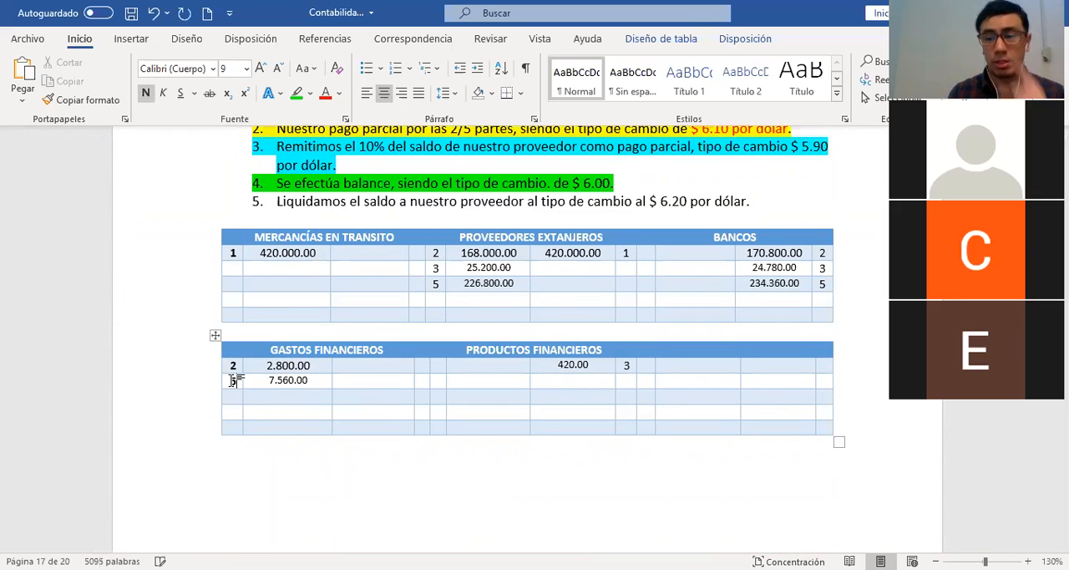
scroll(225, 368, up, 3)
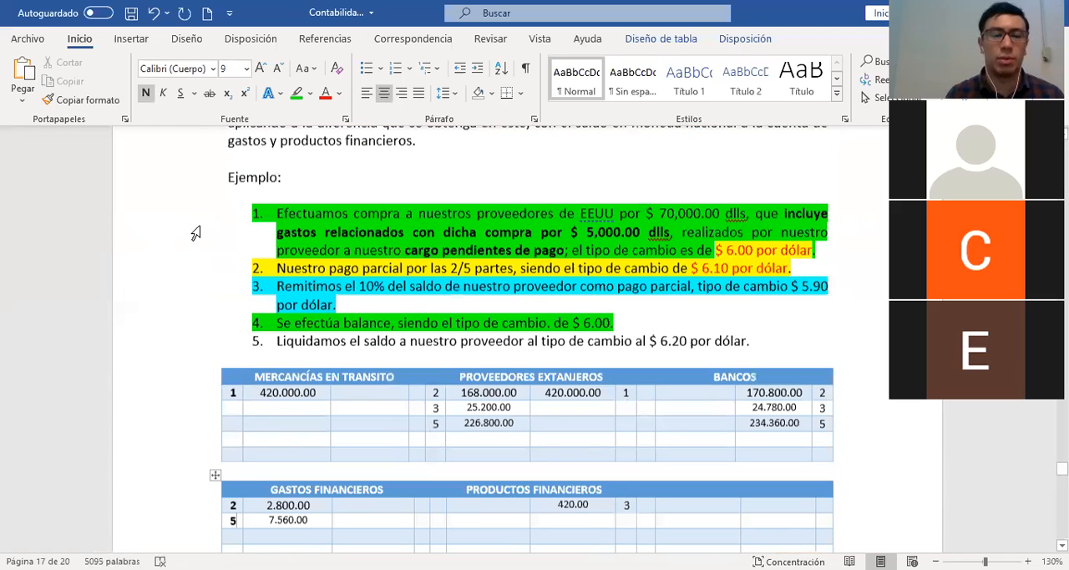
drag(198, 219, 197, 262)
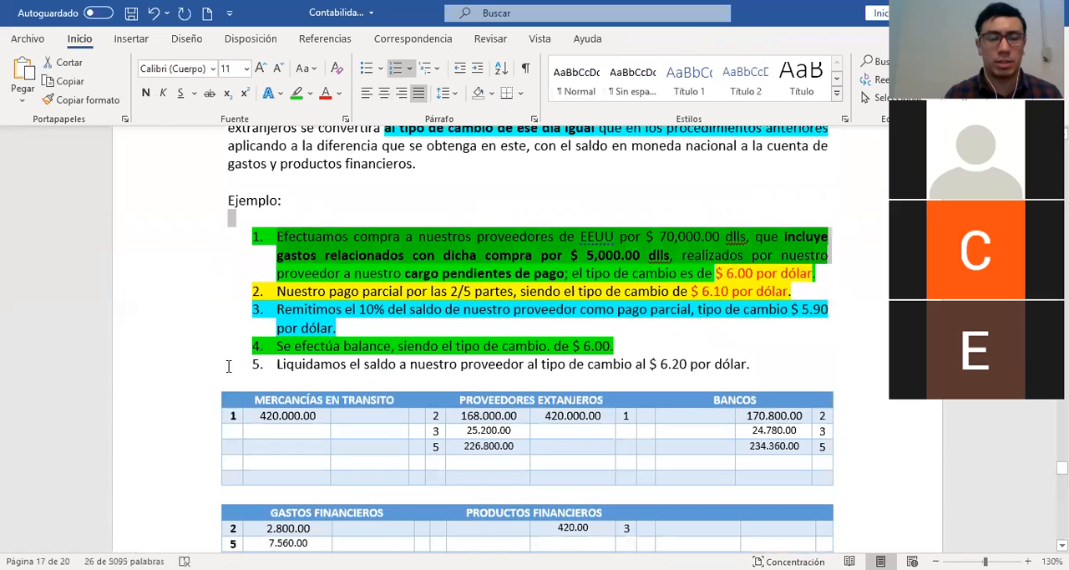
click(279, 365)
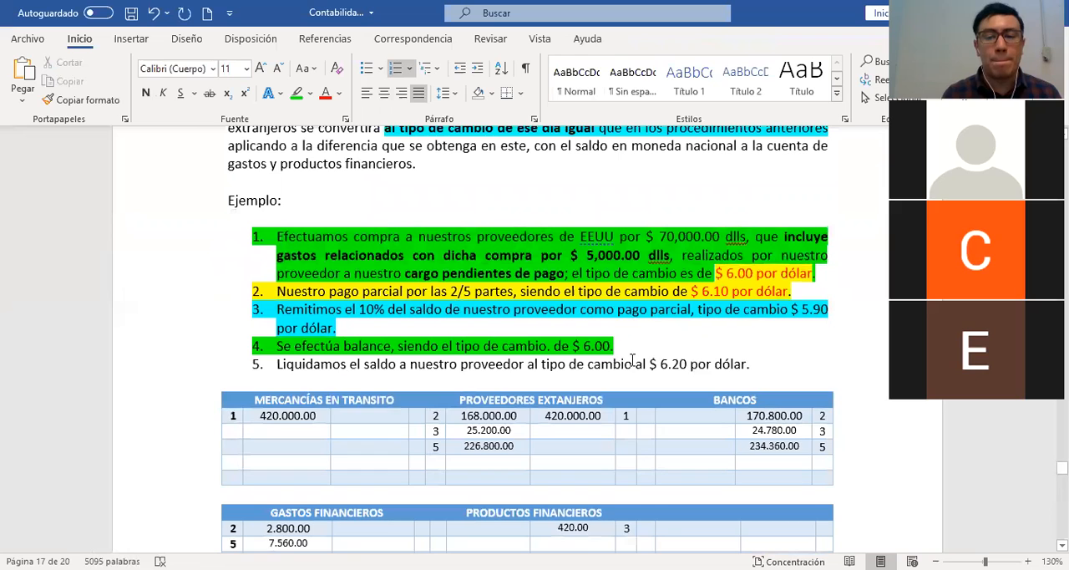
scroll(633, 364, down, 2)
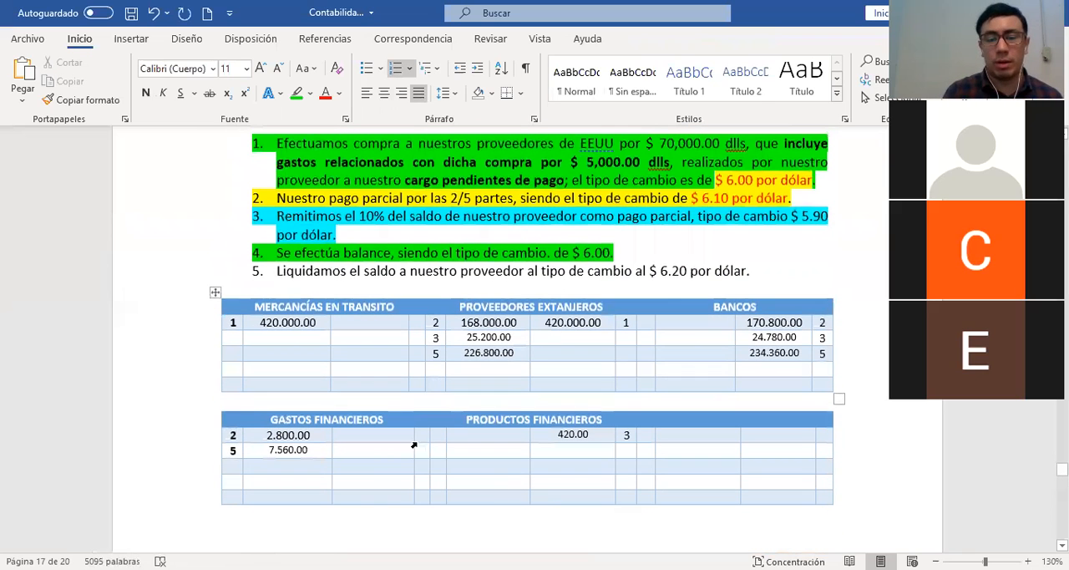
click(383, 450)
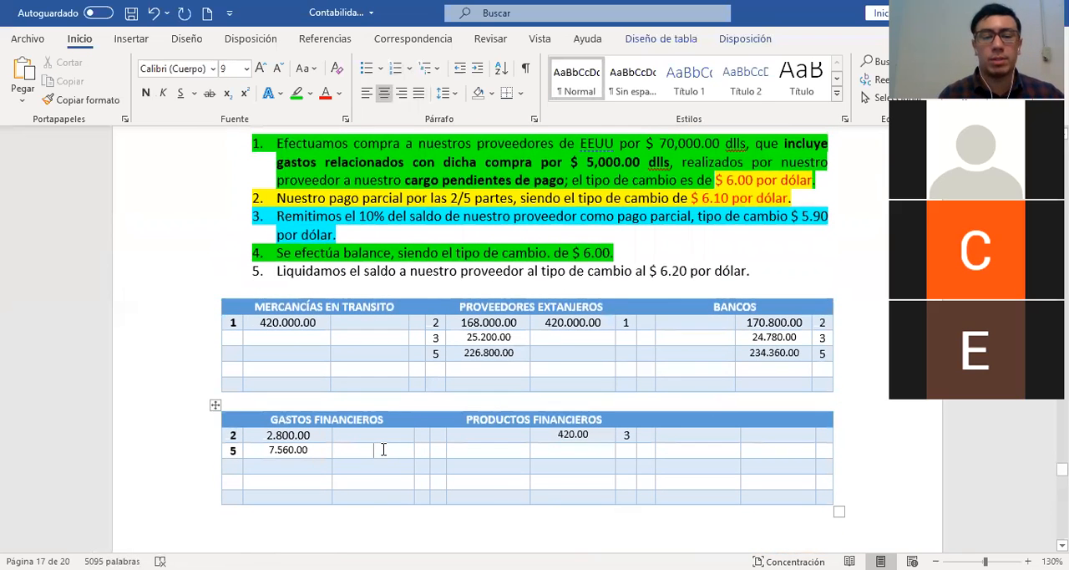